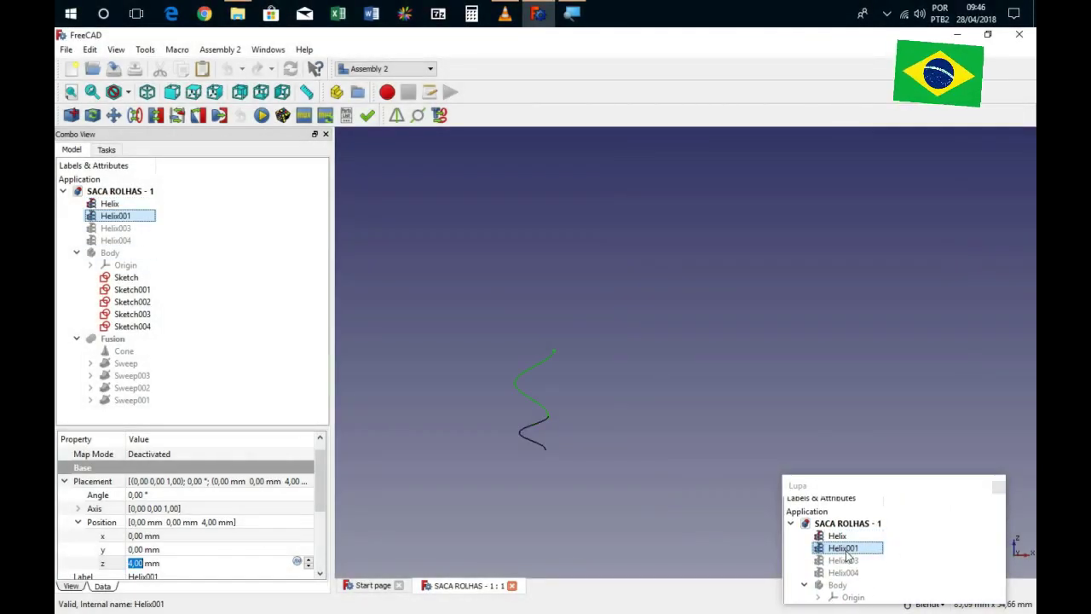
Inspect the height offsets of Helix003 and Helix004, and the placements of Body, Sketch and Sketch002.
{"action": "left_click", "coordinate": [119, 227]}
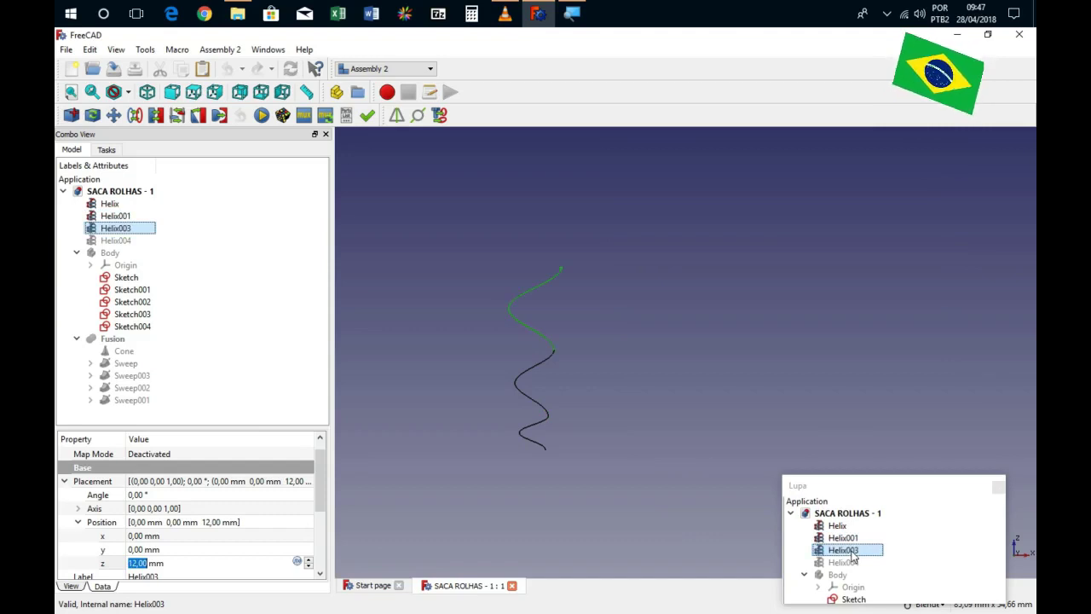
{"action": "left_click", "coordinate": [125, 240]}
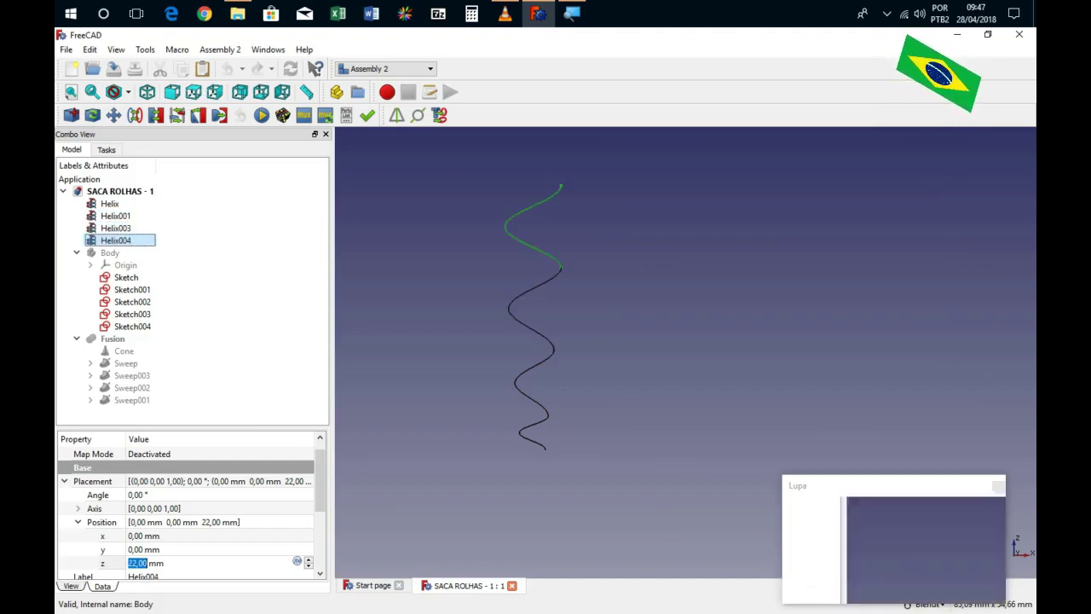
{"action": "left_click", "coordinate": [893, 557]}
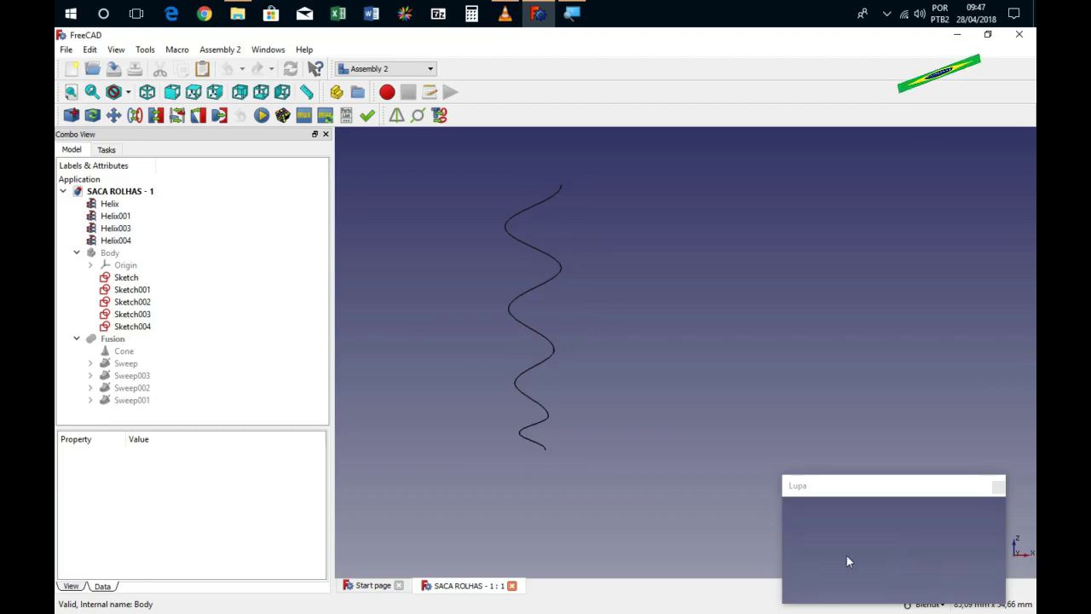
{"action": "left_click", "coordinate": [117, 254]}
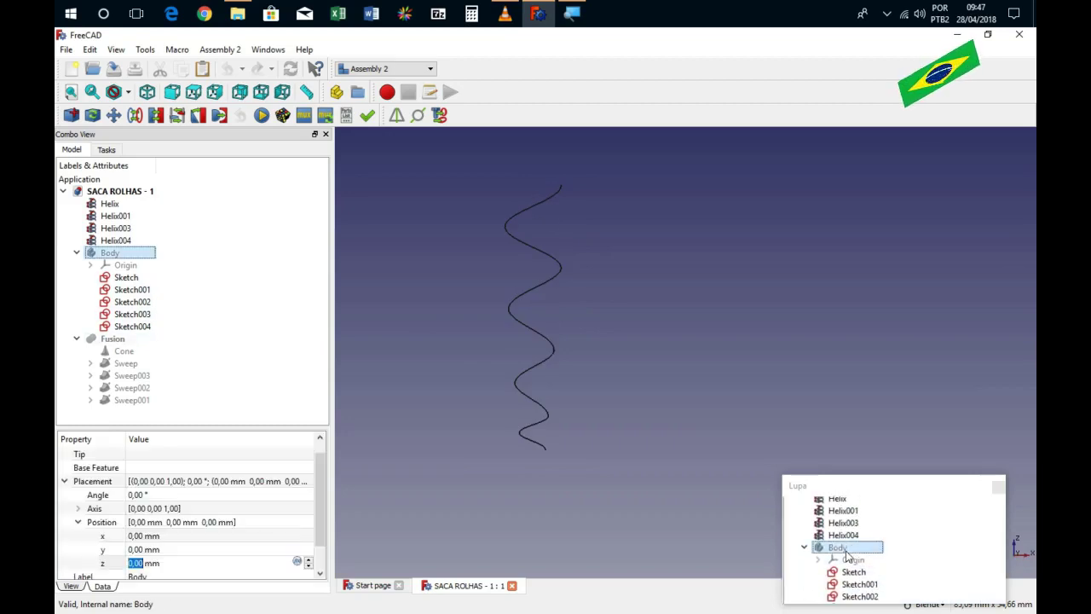
{"action": "left_click", "coordinate": [132, 280]}
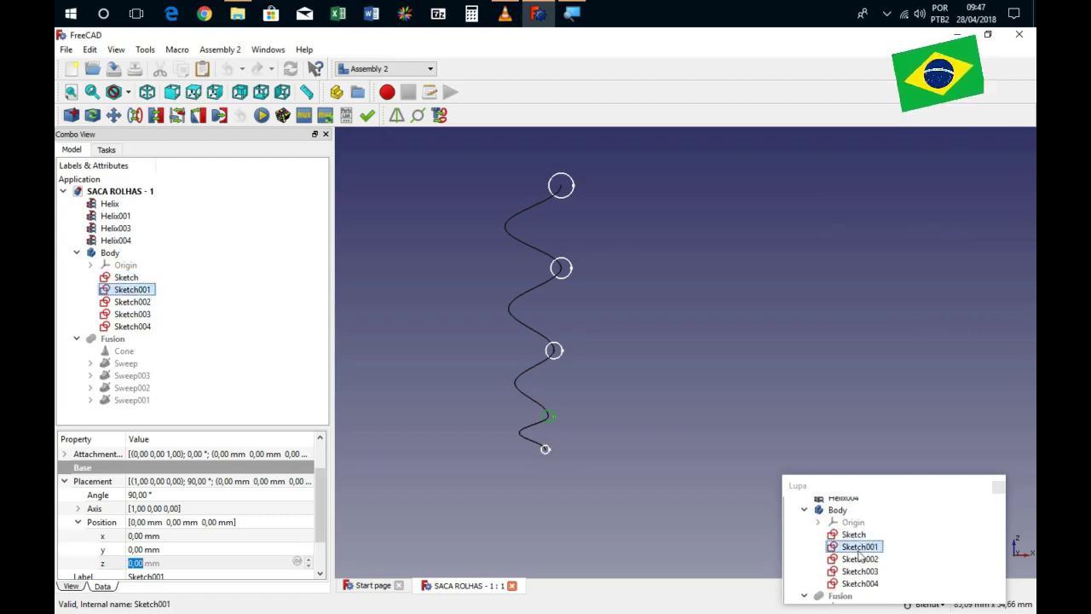
{"action": "left_click", "coordinate": [133, 302]}
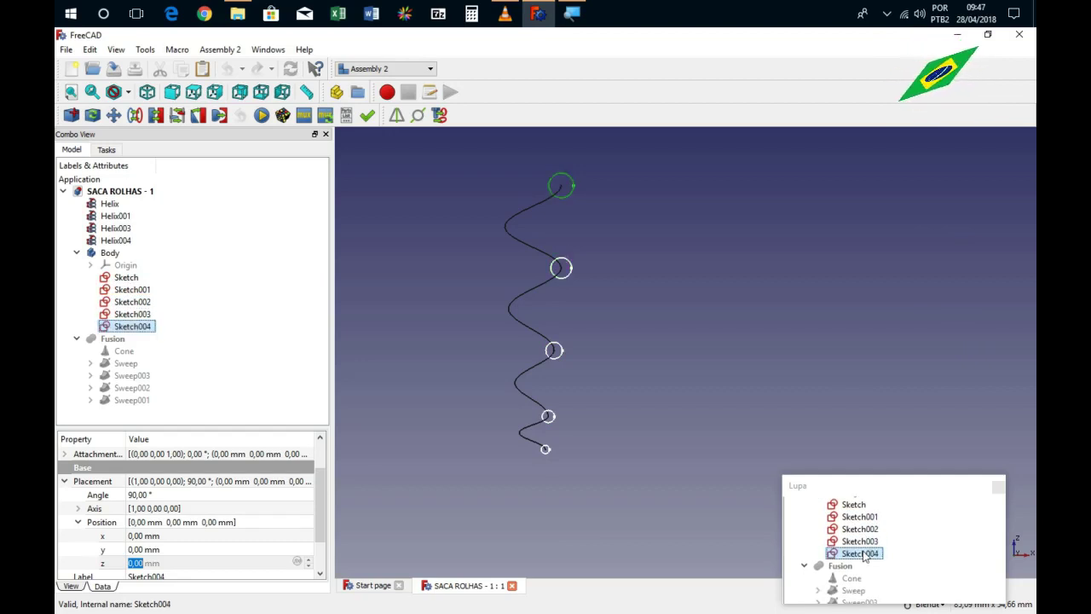
Edit Sketch004, move its 3,424 mm and 32 mm dimension labels aside, and close it unchanged.
{"action": "right_click", "coordinate": [137, 329]}
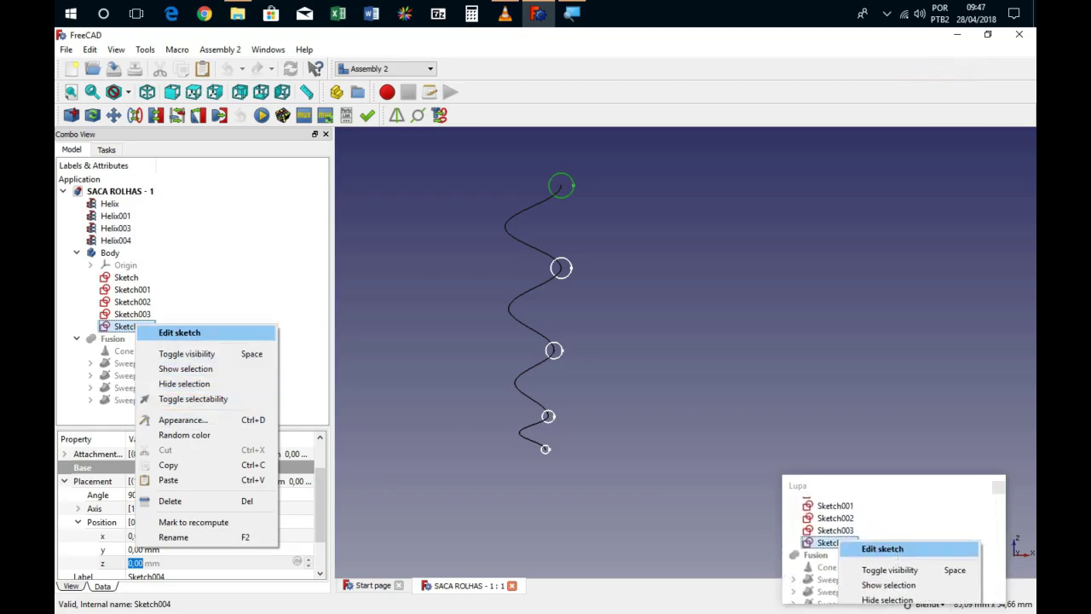
{"action": "left_click", "coordinate": [181, 333]}
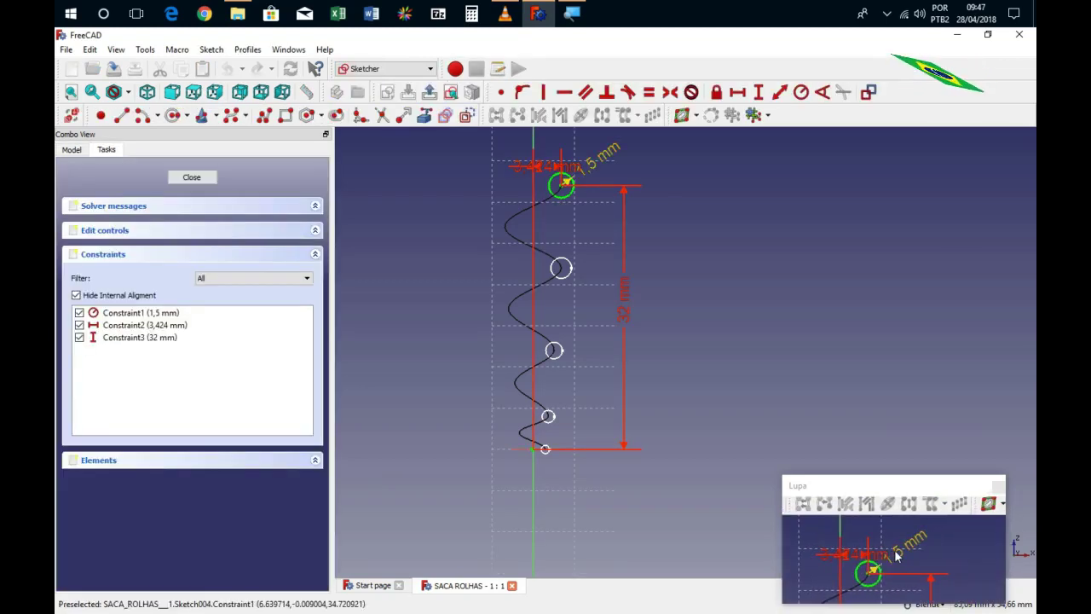
{"action": "left_click_drag", "start_coordinate": [550, 165], "coordinate": [473, 149]}
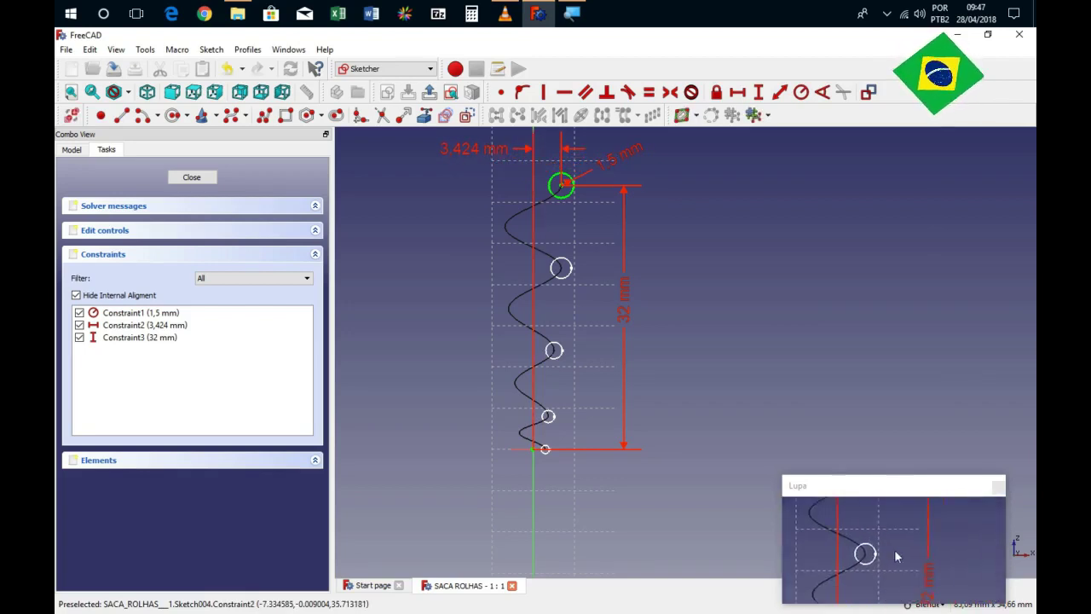
{"action": "left_click_drag", "start_coordinate": [623, 290], "coordinate": [630, 297]}
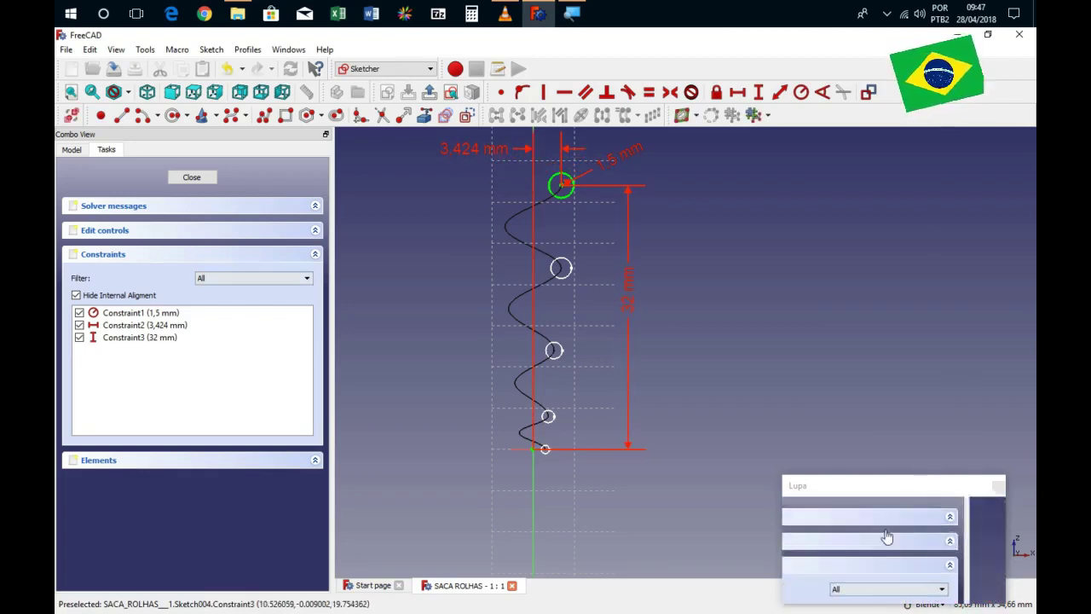
{"action": "left_click", "coordinate": [192, 178]}
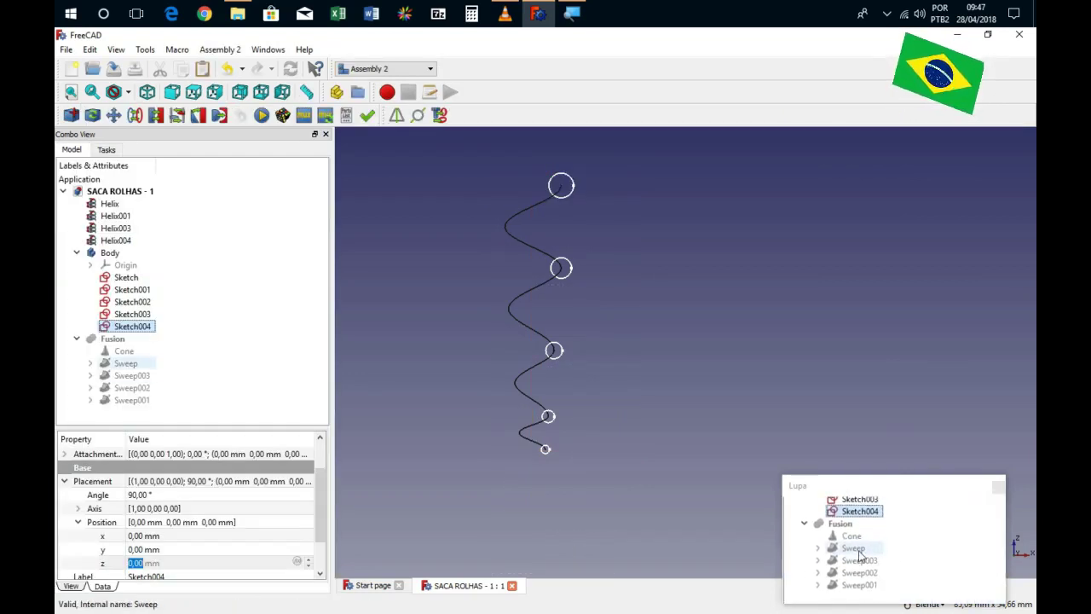
Orbit around the helix and toggle Sweep003's visibility on and back off.
{"action": "middle_click_drag", "start_coordinate": [498, 431], "coordinate": [545, 401]}
{"action": "left_click", "coordinate": [128, 364]}
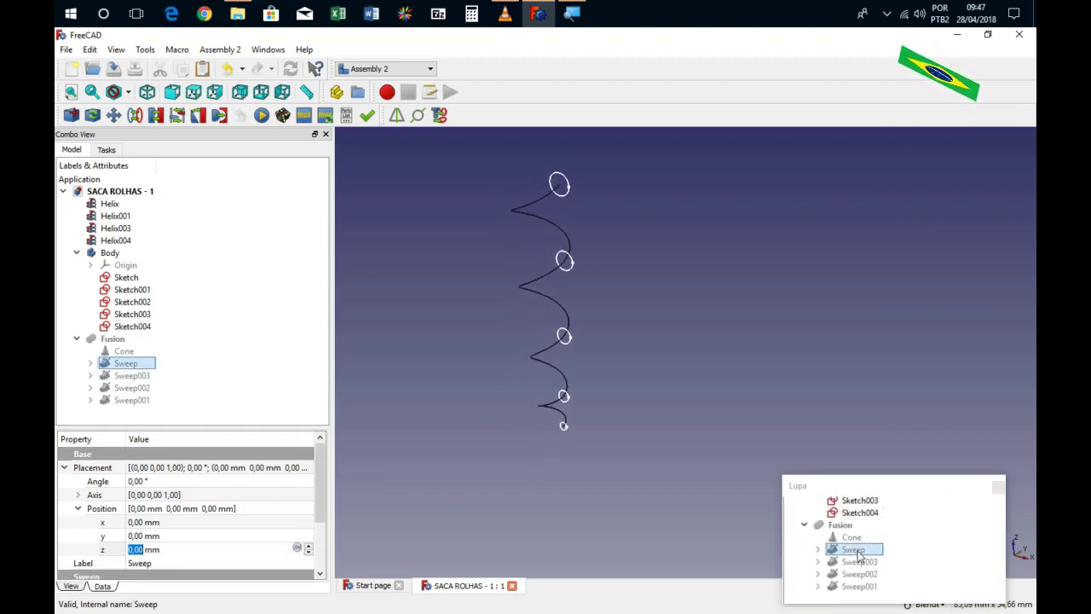
{"action": "left_click", "coordinate": [572, 443]}
{"action": "middle_click_drag", "start_coordinate": [575, 443], "coordinate": [412, 357]}
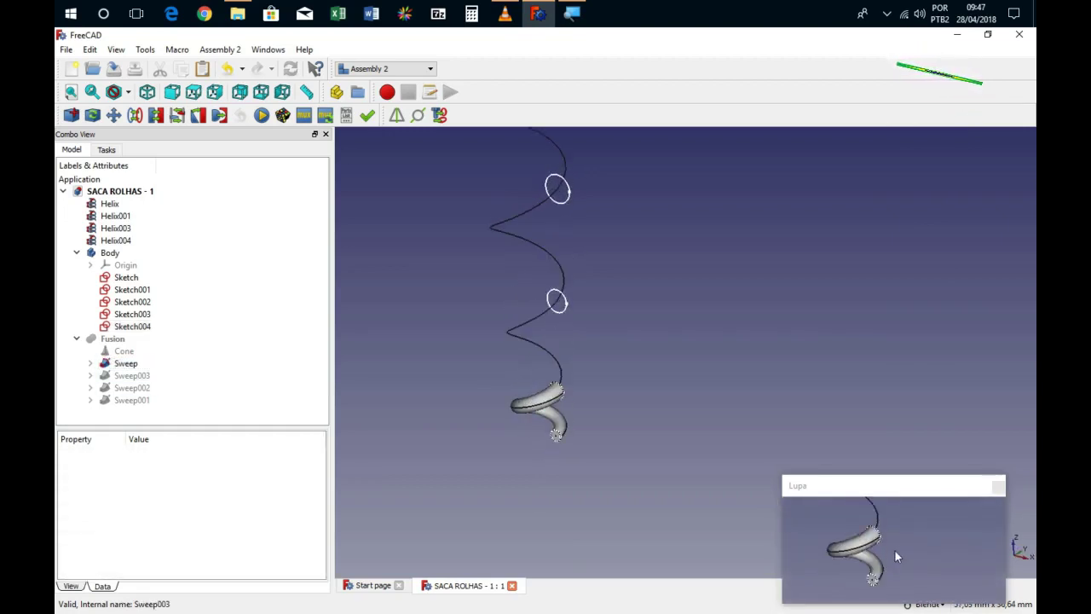
{"action": "left_click", "coordinate": [128, 376]}
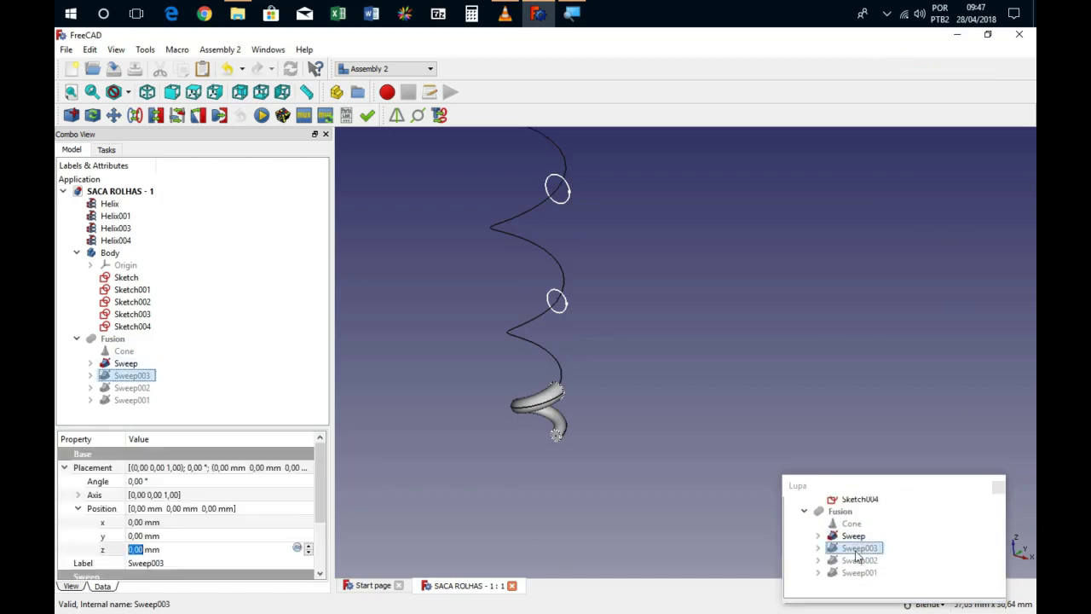
{"action": "key", "text": "space"}
{"action": "key", "text": "space"}
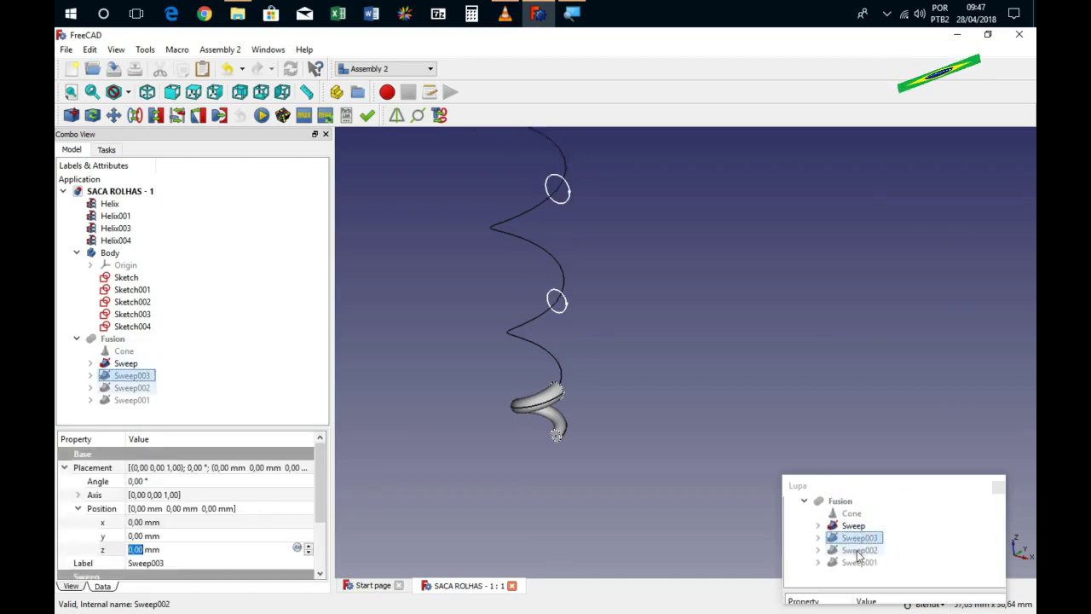
{"action": "left_click", "coordinate": [129, 389]}
{"action": "key", "text": "space"}
{"action": "key", "text": "space"}
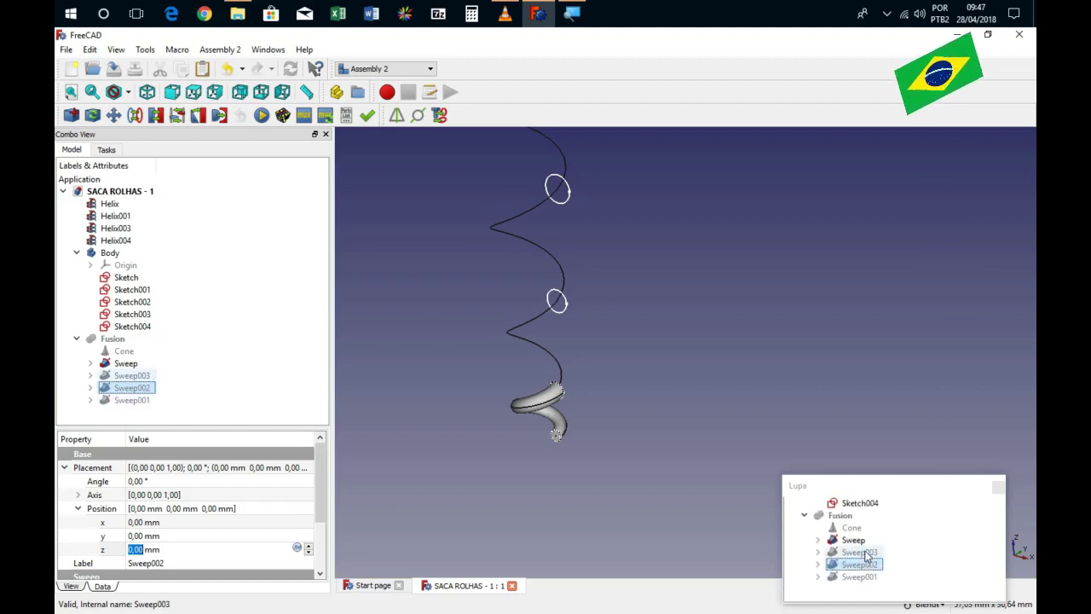
Show Sweep002 and Sweep003 so all four sweeps form the continuous coiled tube.
{"action": "left_click", "coordinate": [139, 400]}
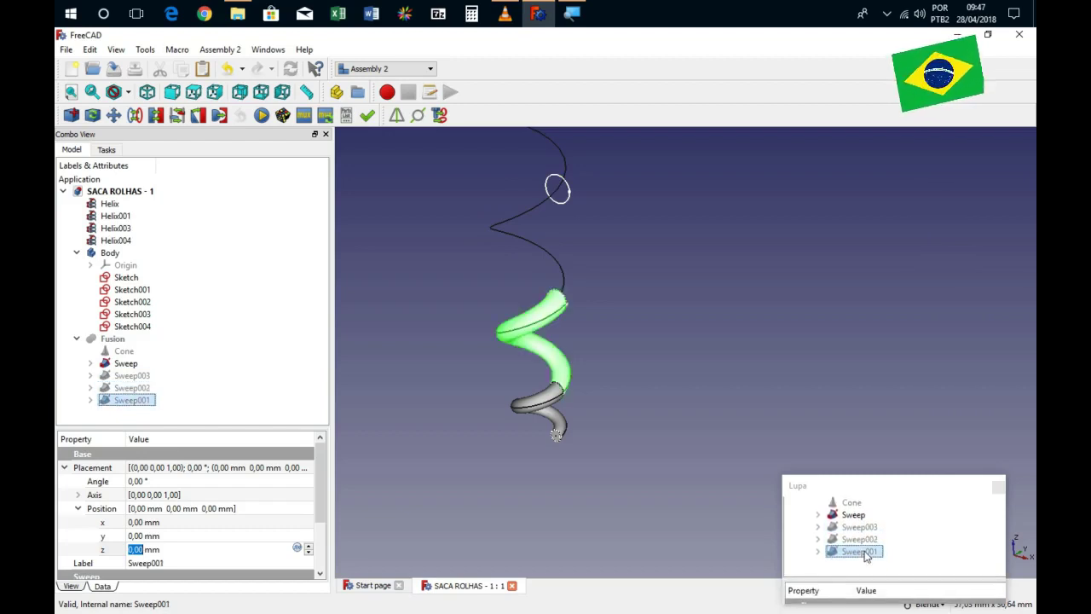
{"action": "left_click", "coordinate": [140, 388]}
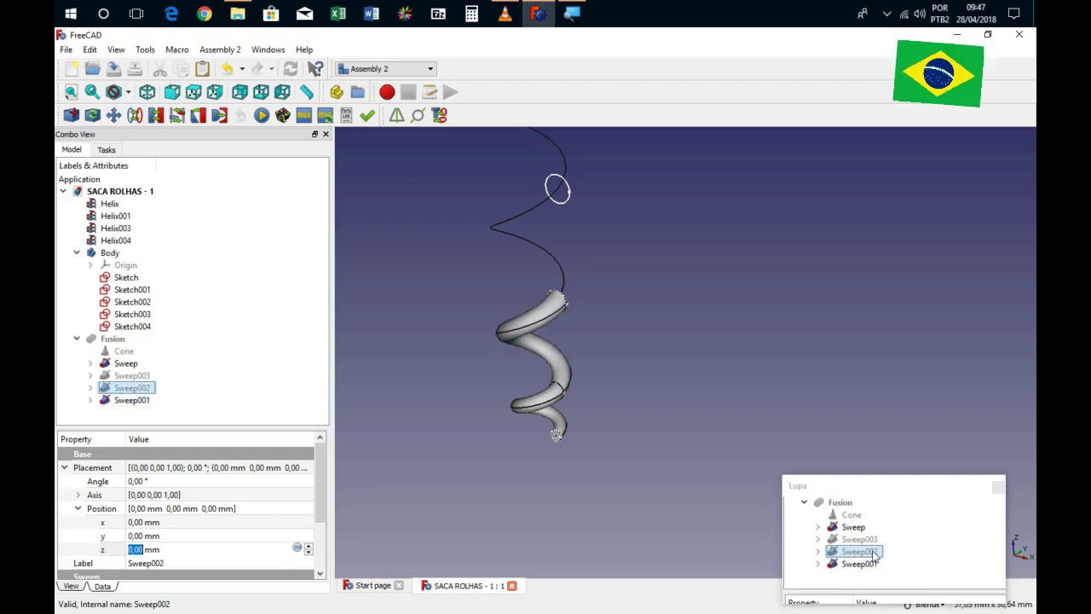
{"action": "key", "text": "space"}
{"action": "scroll", "coordinate": [512, 315], "scroll_direction": "down", "scroll_amount": 3}
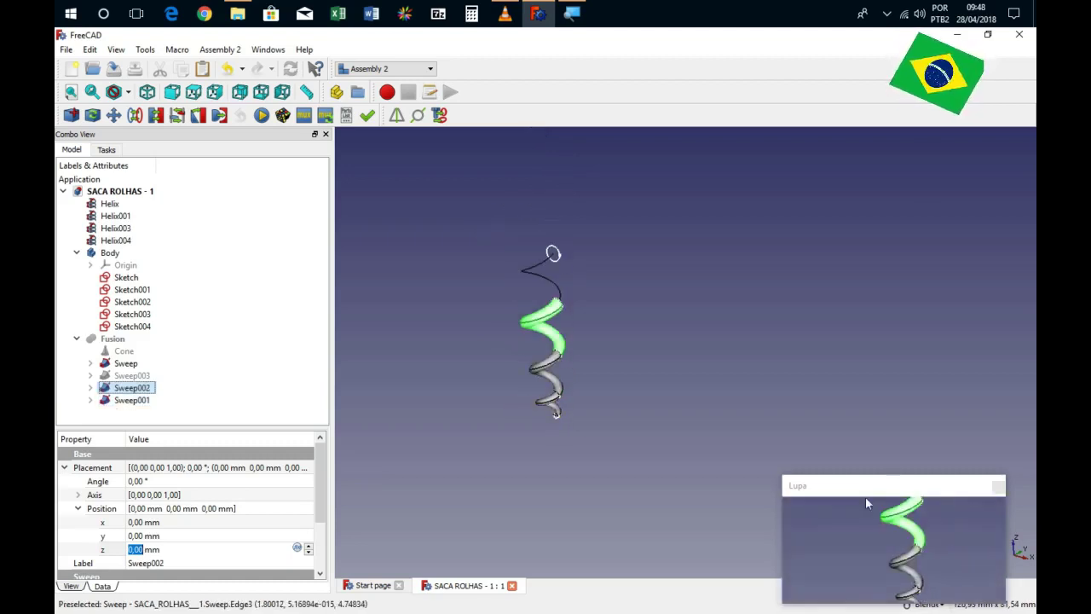
{"action": "left_click", "coordinate": [132, 376]}
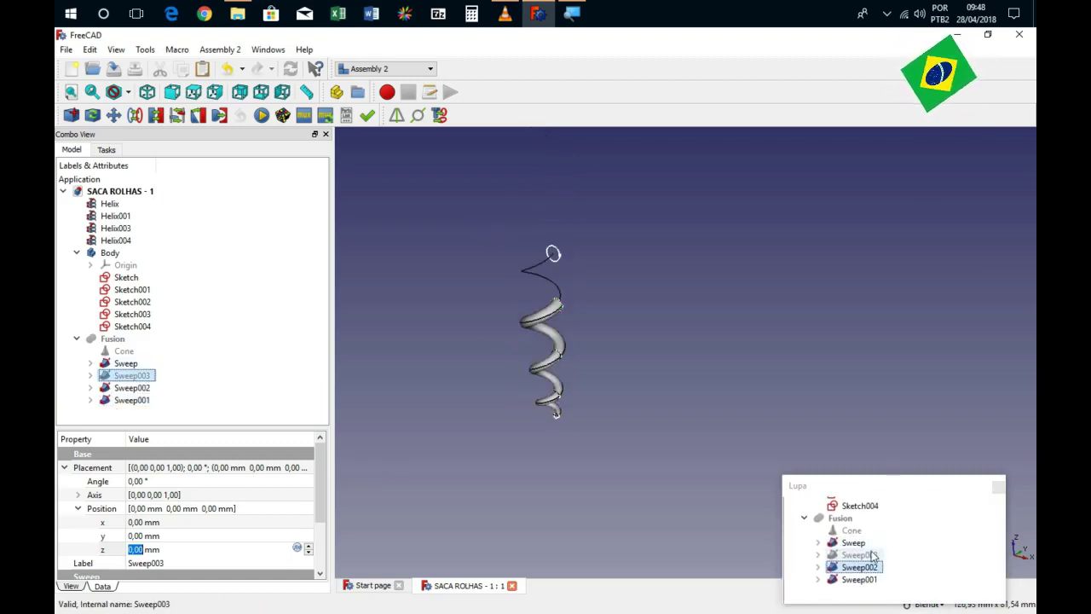
{"action": "key", "text": "space"}
{"action": "left_click", "coordinate": [613, 324]}
{"action": "left_click_drag", "start_coordinate": [614, 324], "coordinate": [597, 307]}
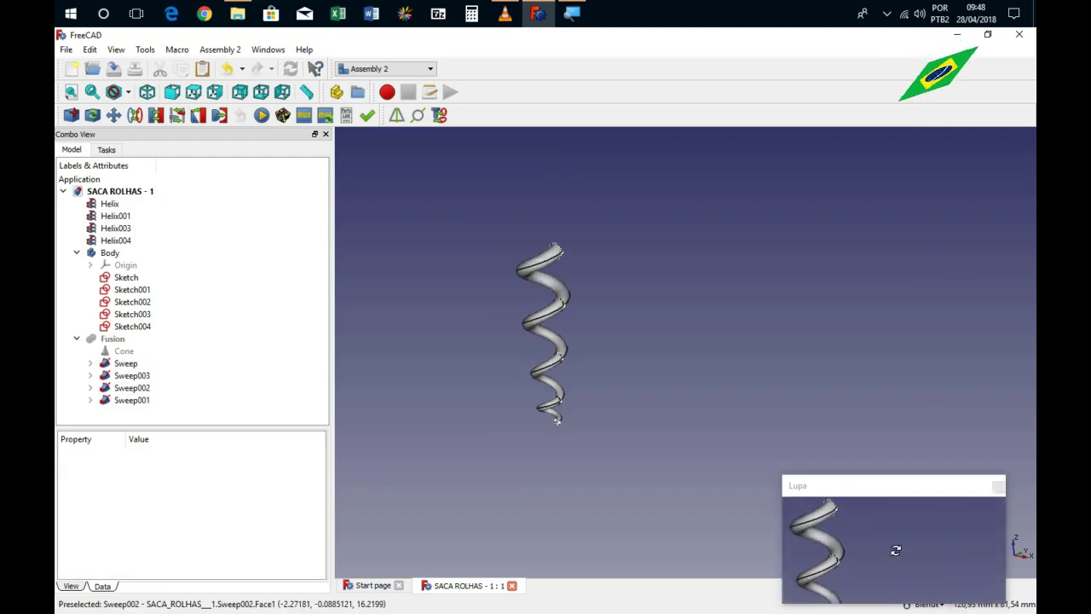
{"action": "scroll", "coordinate": [554, 422], "scroll_direction": "up", "scroll_amount": 5}
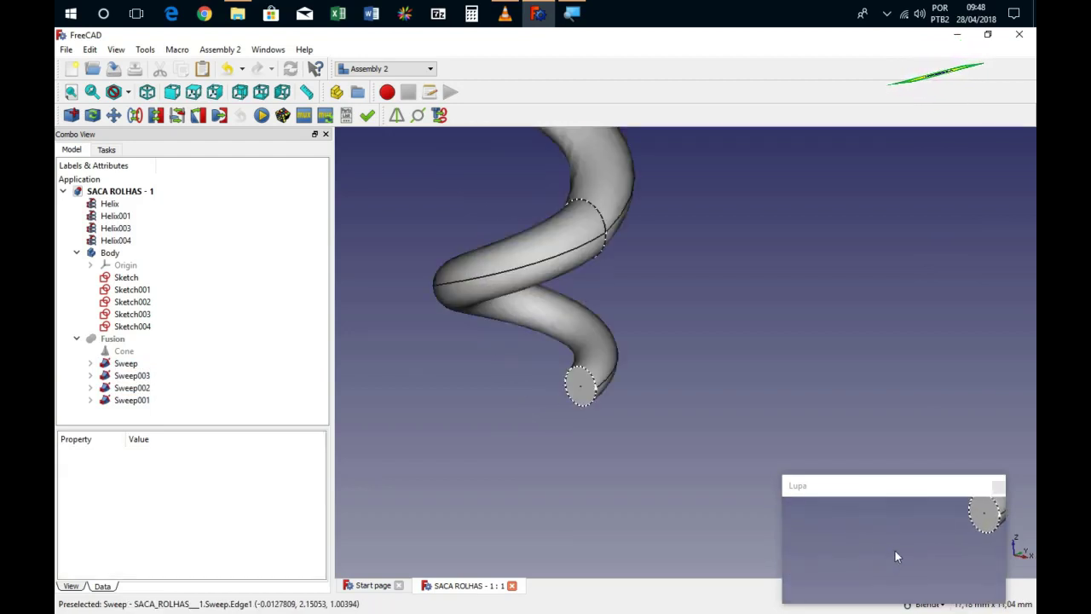
Show the Cone tip at the coil's bottom and inspect the whole corkscrew from several angles.
{"action": "left_click", "coordinate": [123, 351]}
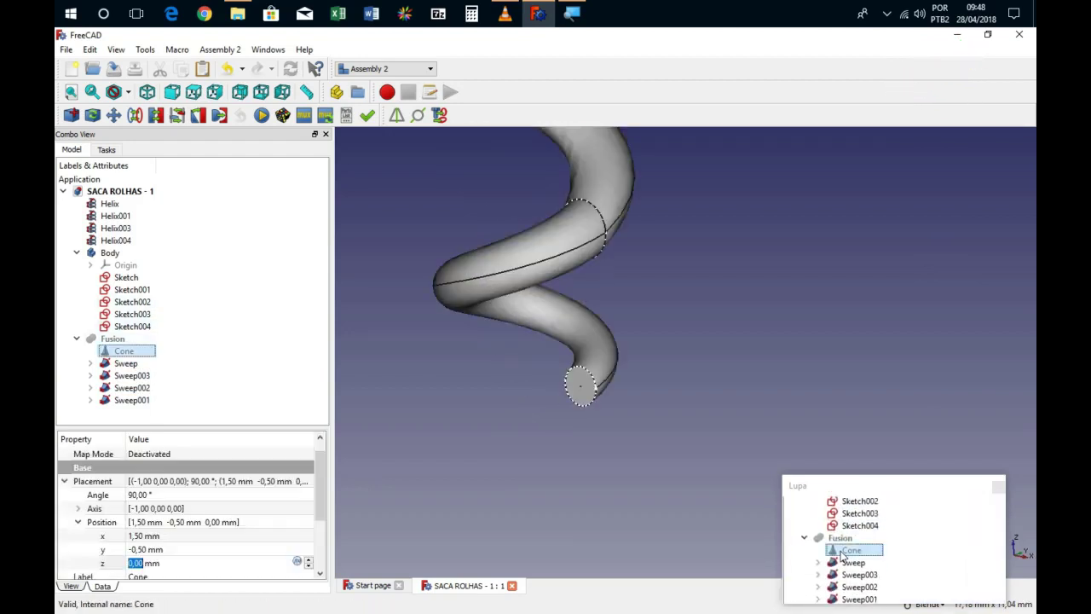
{"action": "left_click", "coordinate": [580, 422]}
{"action": "scroll", "coordinate": [577, 414], "scroll_direction": "down", "scroll_amount": 5}
{"action": "scroll", "coordinate": [577, 410], "scroll_direction": "down", "scroll_amount": 2}
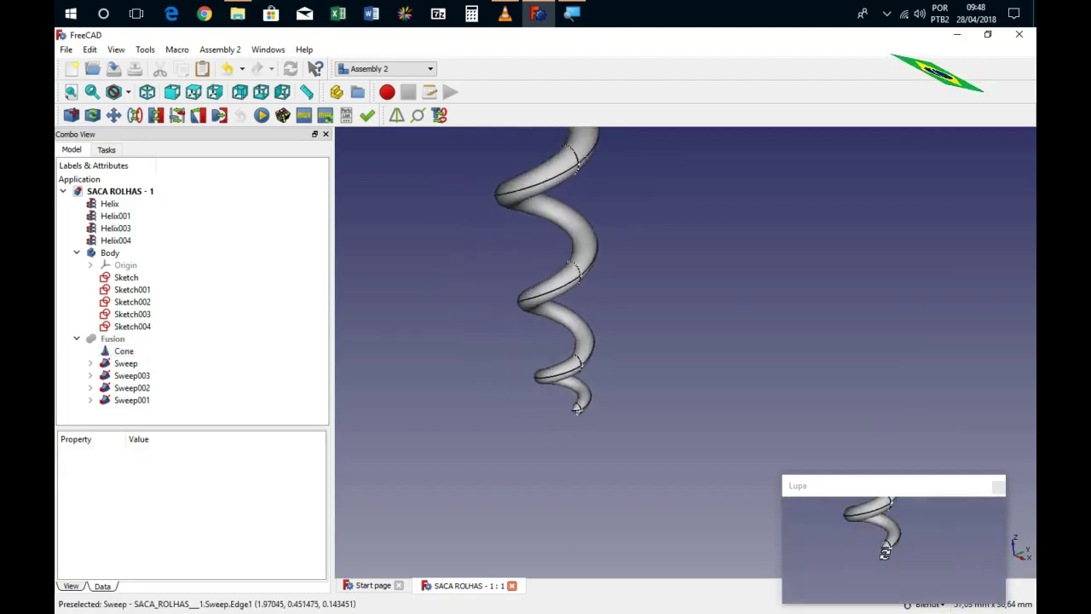
{"action": "scroll", "coordinate": [567, 422], "scroll_direction": "down", "scroll_amount": 3}
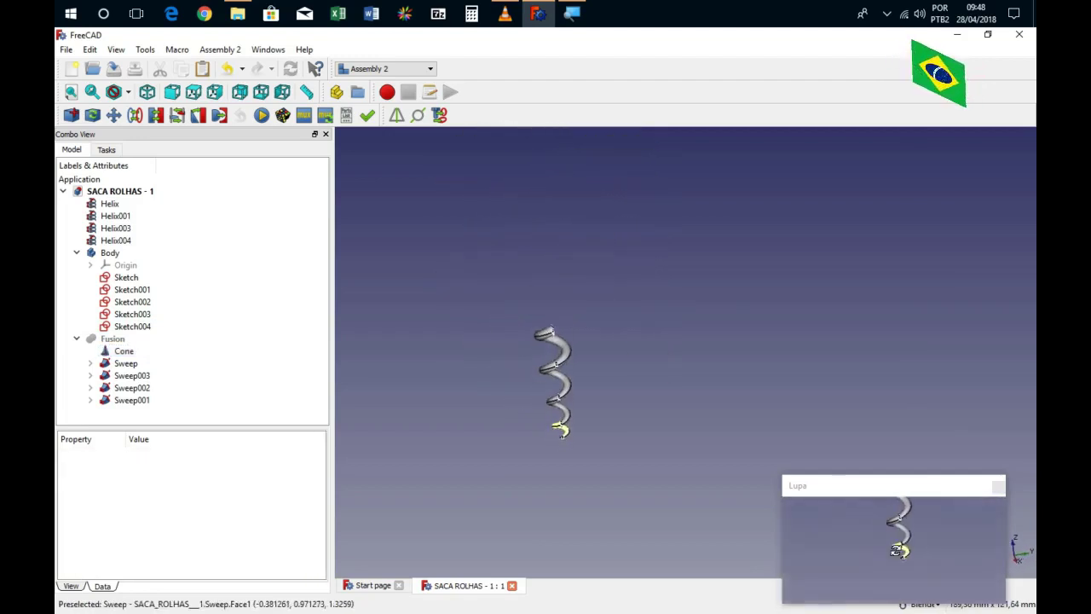
{"action": "mouse_move", "coordinate": [559, 430]}
{"action": "middle_mouse_down"}
{"action": "mouse_move", "coordinate": [477, 418]}
{"action": "mouse_move", "coordinate": [635, 387]}
{"action": "middle_mouse_up"}
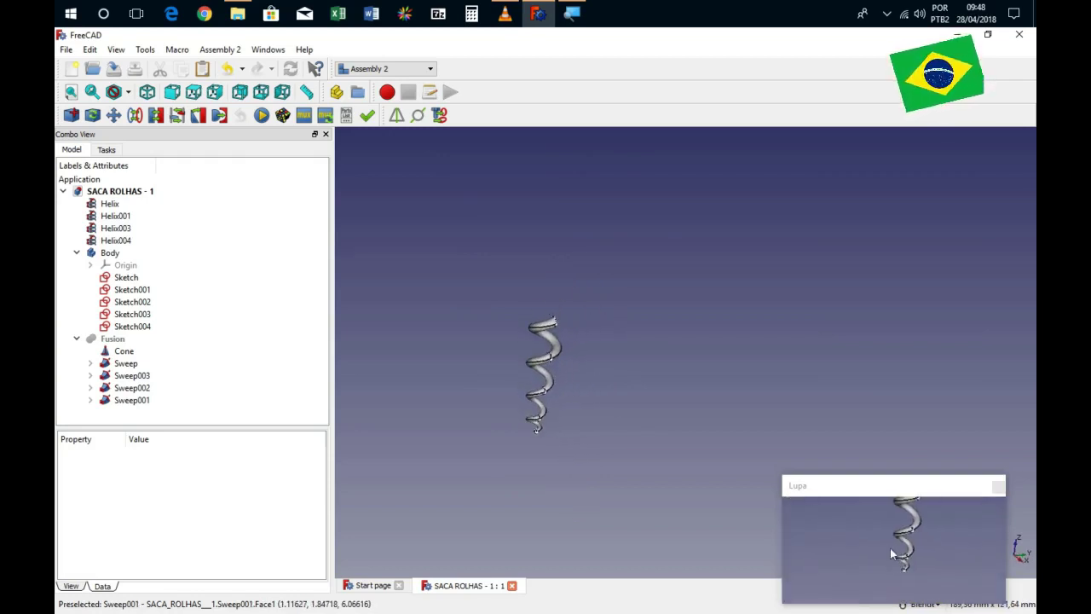
{"action": "scroll", "coordinate": [524, 409], "scroll_direction": "up", "scroll_amount": 4}
{"action": "middle_click_drag", "start_coordinate": [524, 409], "coordinate": [529, 426]}
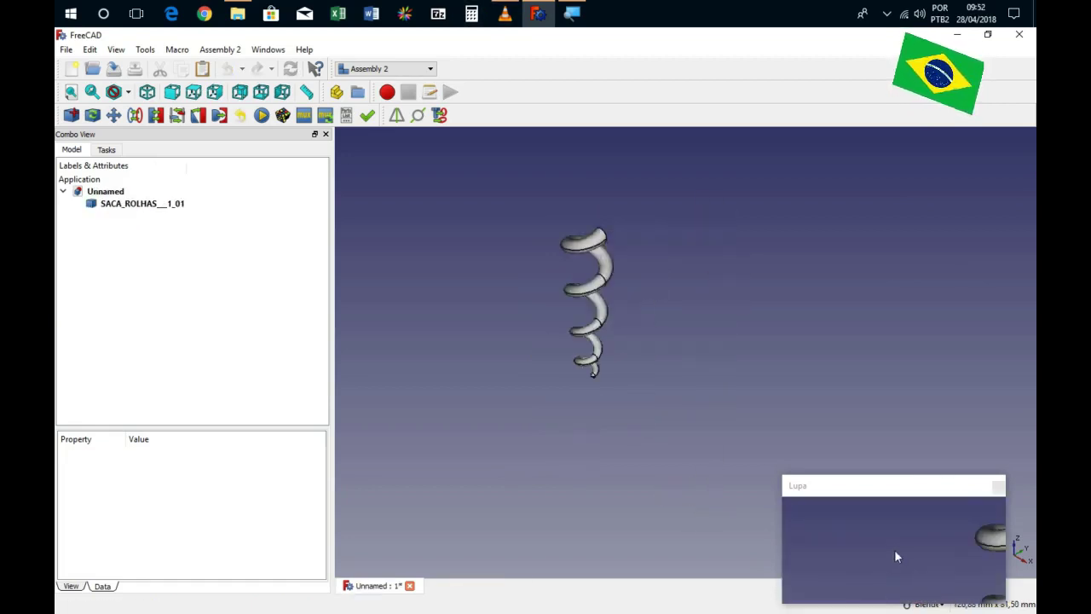
Import CURVA 140.FCStd as the CURVA_140_01 part and maximize the 3D view.
{"action": "scroll", "coordinate": [500, 292], "scroll_direction": "up", "scroll_amount": 3}
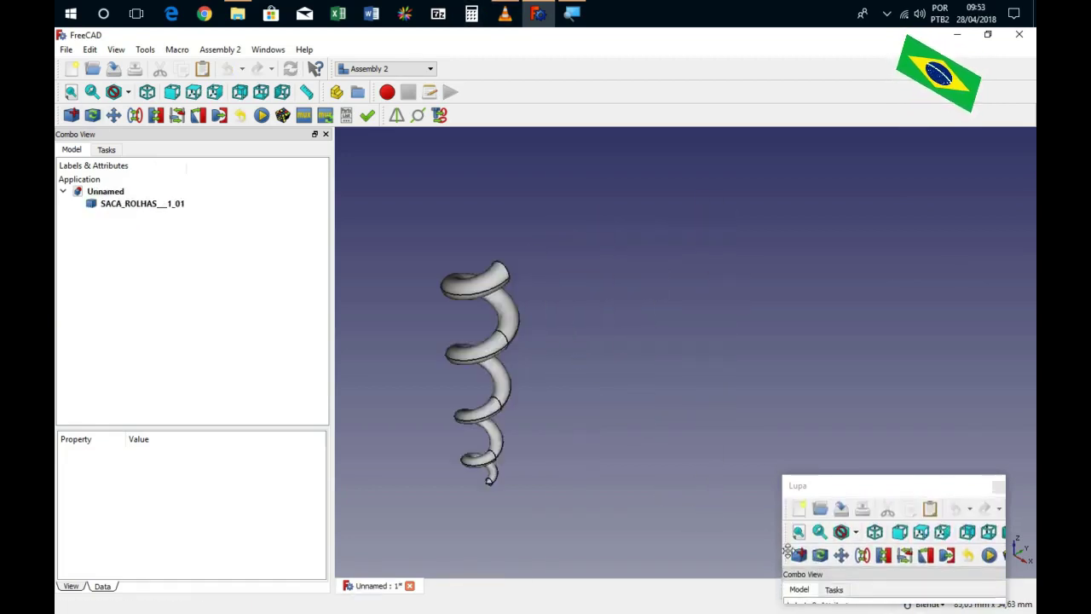
{"action": "left_click", "coordinate": [72, 117]}
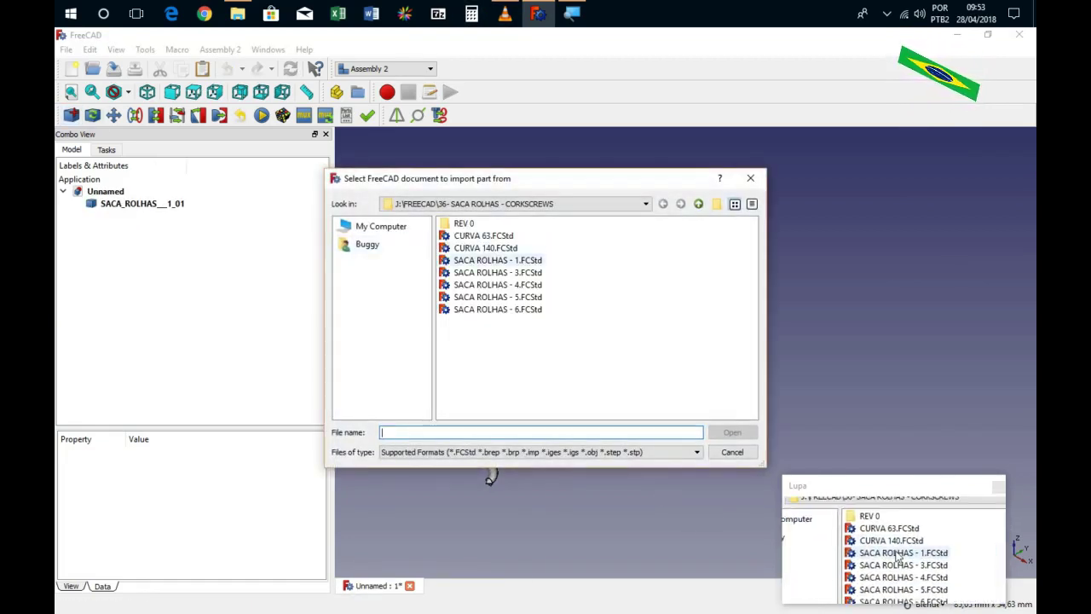
{"action": "left_click", "coordinate": [485, 247]}
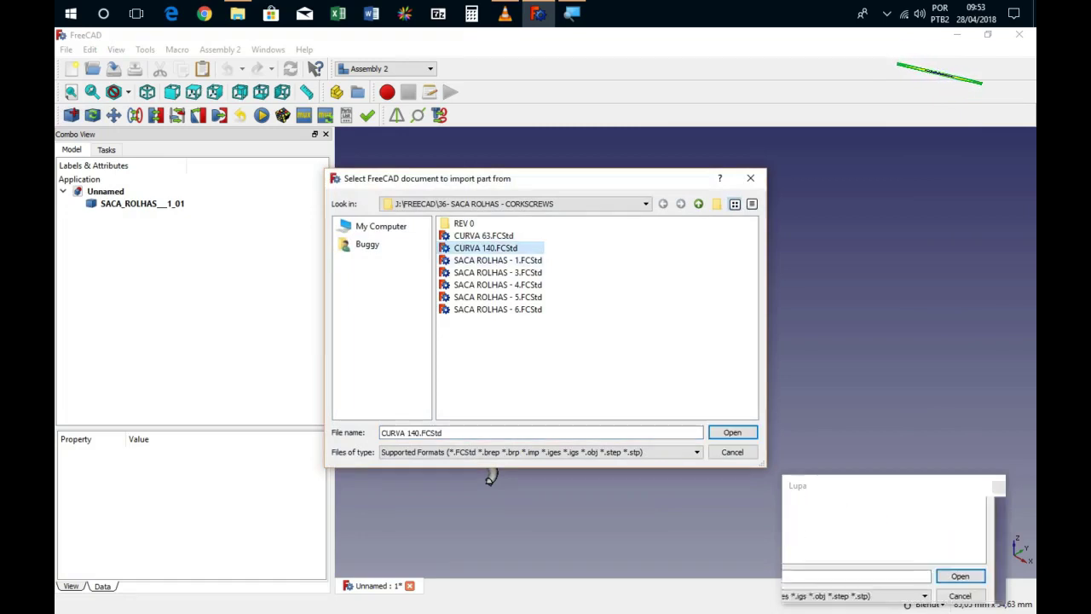
{"action": "left_click", "coordinate": [732, 432]}
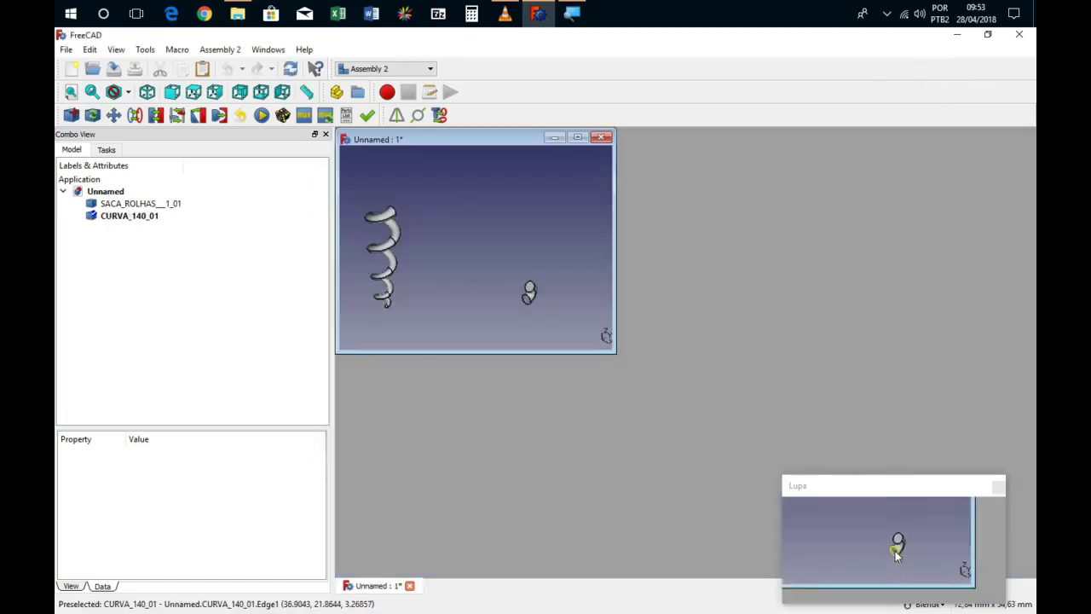
{"action": "left_click", "coordinate": [442, 220]}
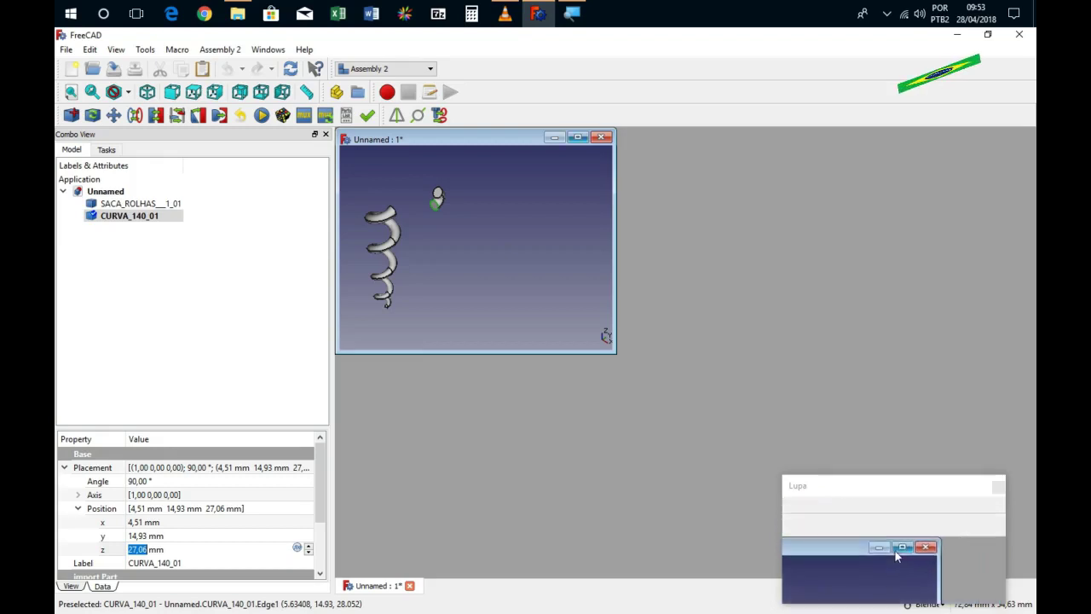
{"action": "left_click", "coordinate": [577, 137]}
{"action": "scroll", "coordinate": [895, 554], "scroll_direction": "down", "scroll_amount": 2}
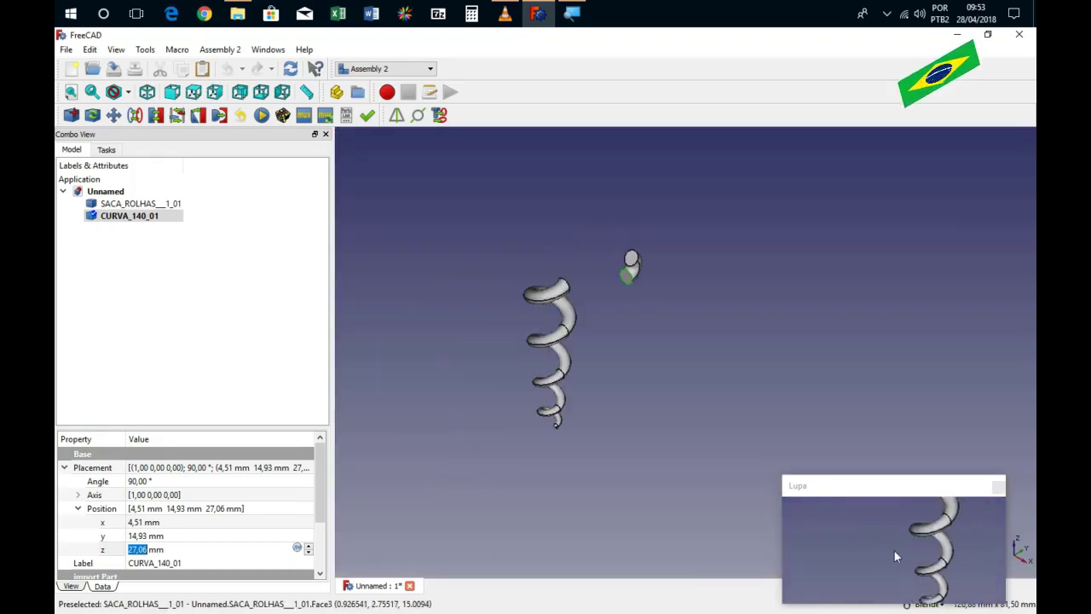
{"action": "scroll", "coordinate": [896, 555], "scroll_direction": "up", "scroll_amount": 2}
Add a circular edge constraint snapping CURVA_140_01 onto the corkscrew's top end.
{"action": "left_click", "coordinate": [134, 115]}
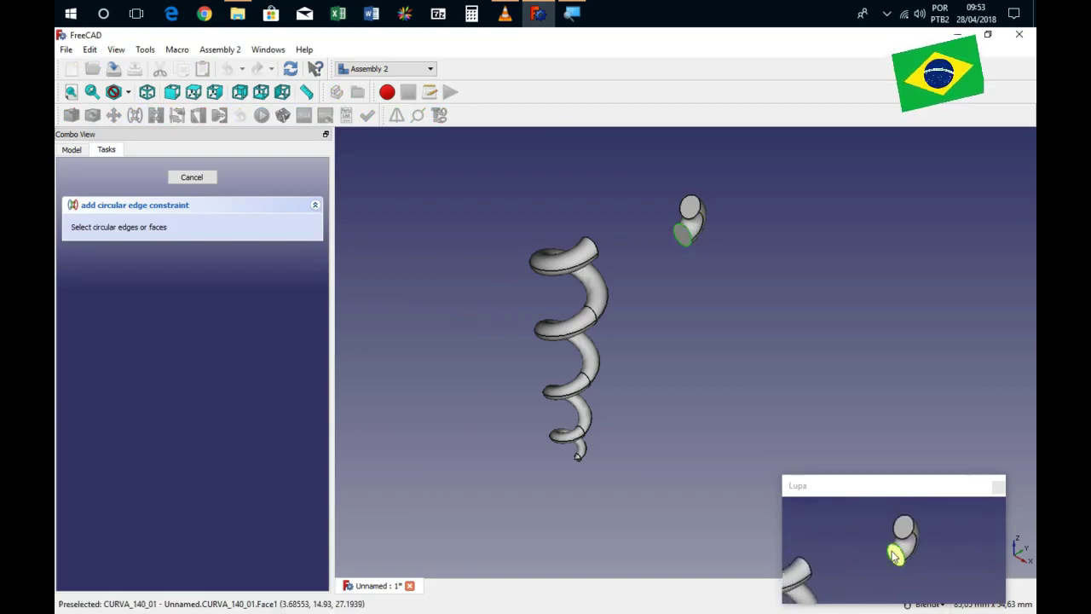
{"action": "left_click", "coordinate": [599, 240]}
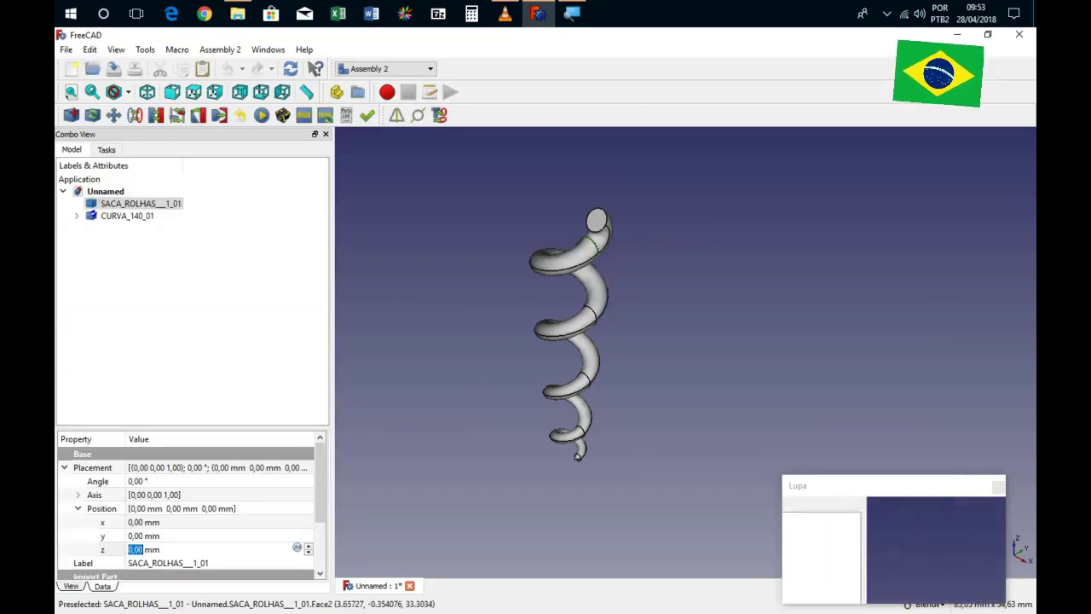
{"action": "left_click", "coordinate": [895, 557]}
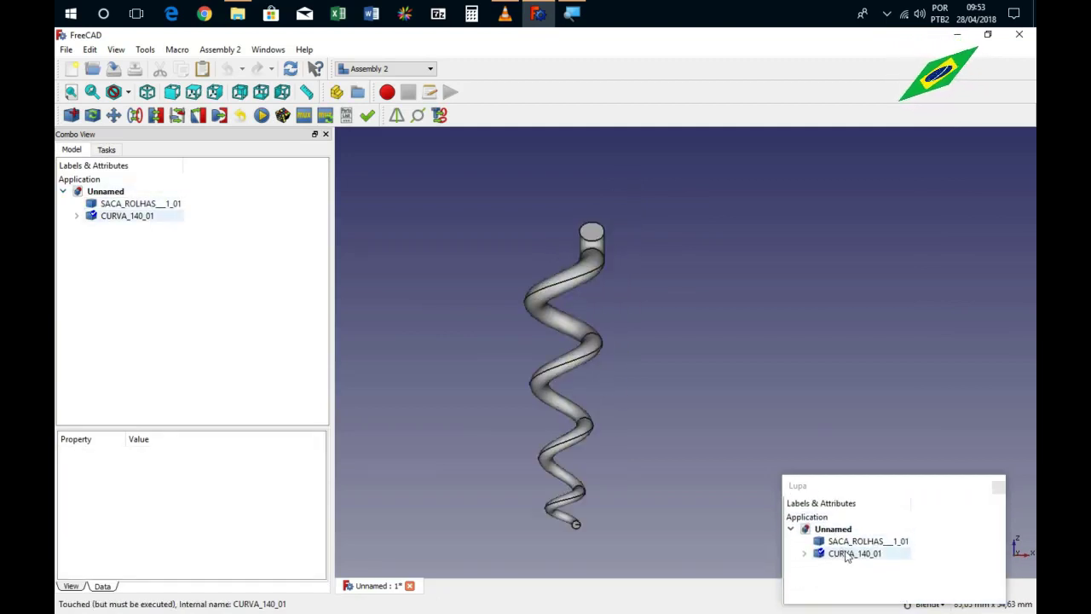
Rotate CURVA_140_01 by 45° with the dragger and accept the new orientation.
{"action": "double_click", "coordinate": [118, 218]}
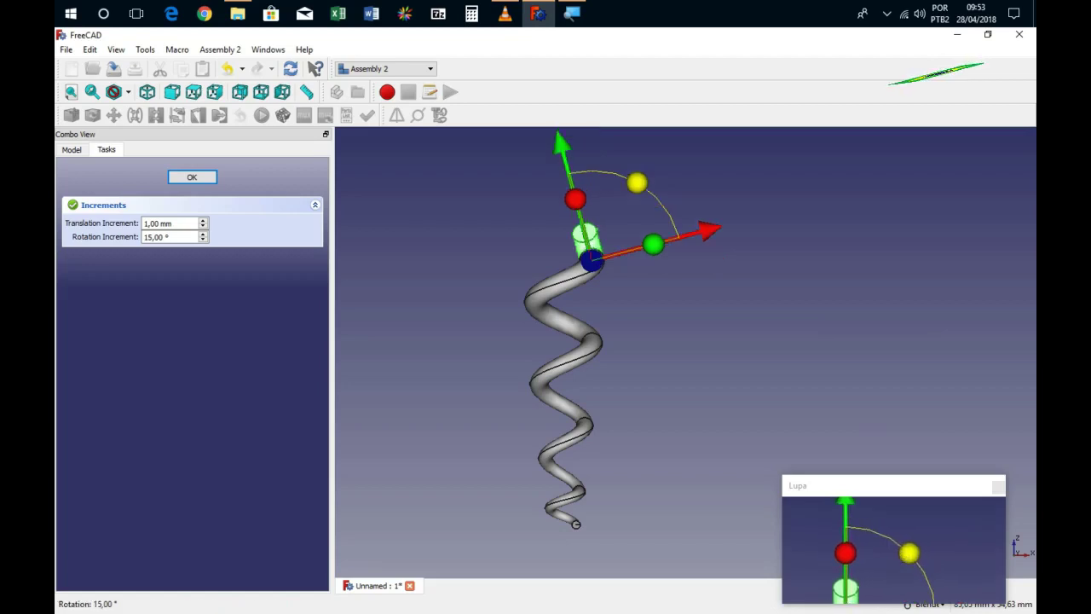
{"action": "left_click_drag", "start_coordinate": [631, 183], "coordinate": [591, 175]}
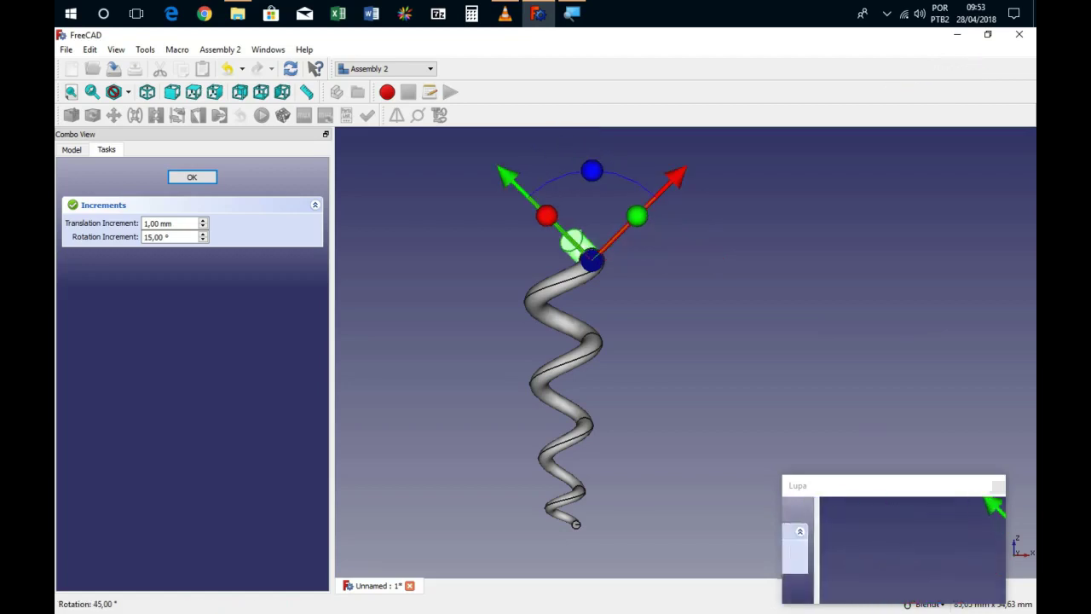
{"action": "left_click", "coordinate": [192, 177]}
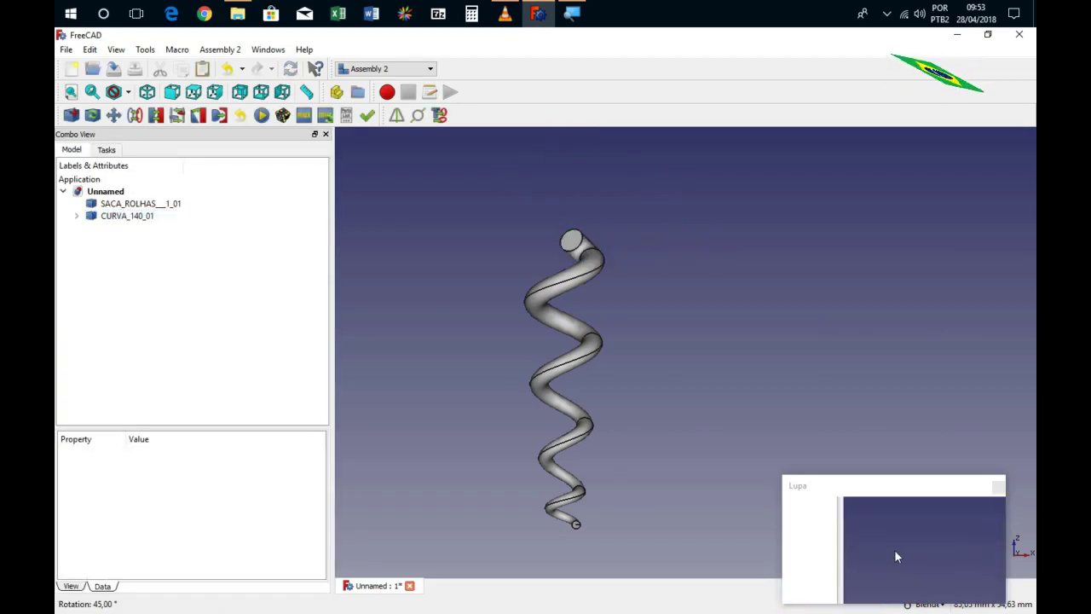
{"action": "scroll", "coordinate": [559, 358], "scroll_direction": "down", "scroll_amount": 3}
{"action": "middle_click_drag", "start_coordinate": [550, 358], "coordinate": [554, 362]}
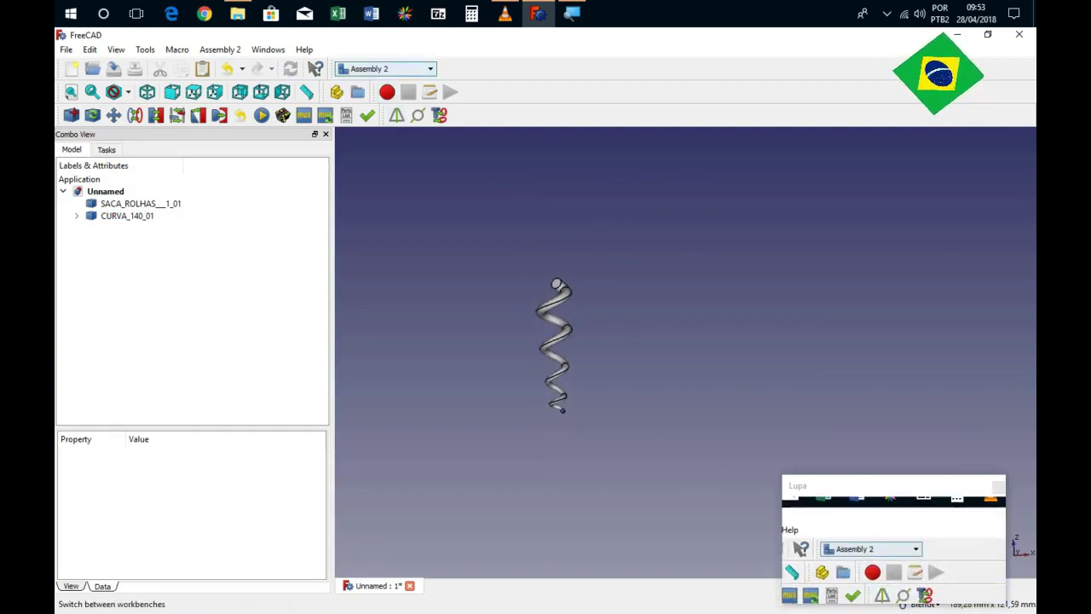
In the Part workbench, union the corkscrew and CURVA_140_01 into one Fusion solid.
{"action": "left_click", "coordinate": [413, 70]}
{"action": "left_click", "coordinate": [359, 234]}
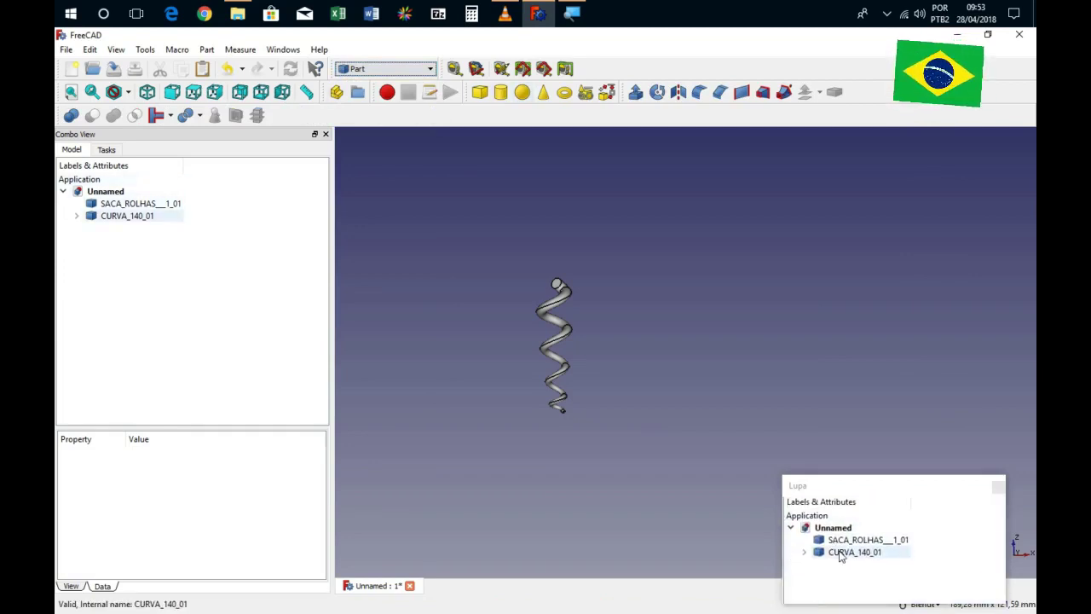
{"action": "left_click", "coordinate": [117, 204]}
{"action": "left_click", "coordinate": [119, 216], "text": "ctrl"}
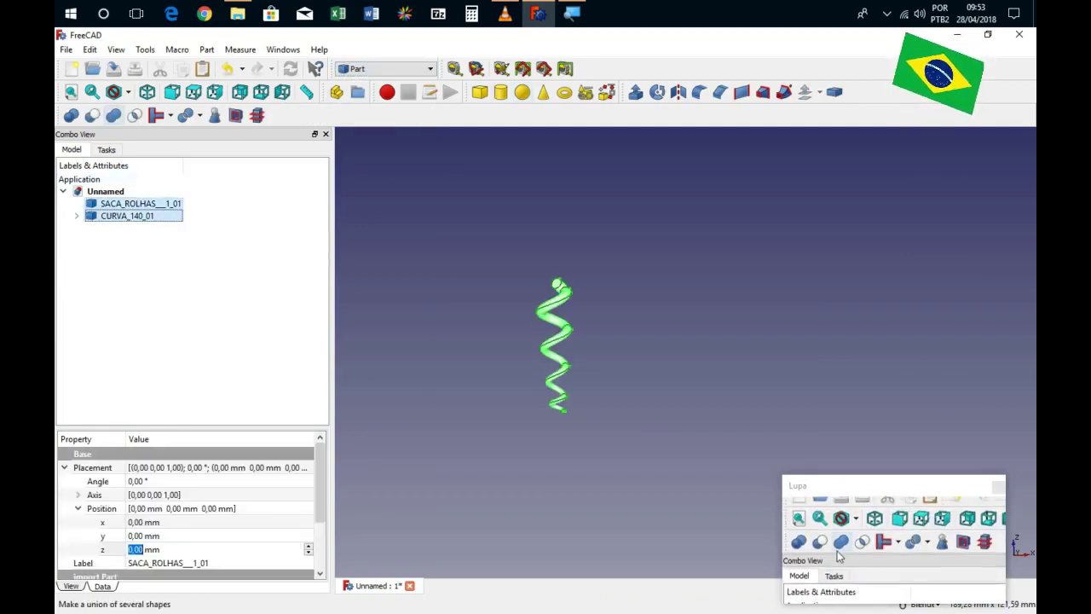
{"action": "left_click", "coordinate": [114, 115]}
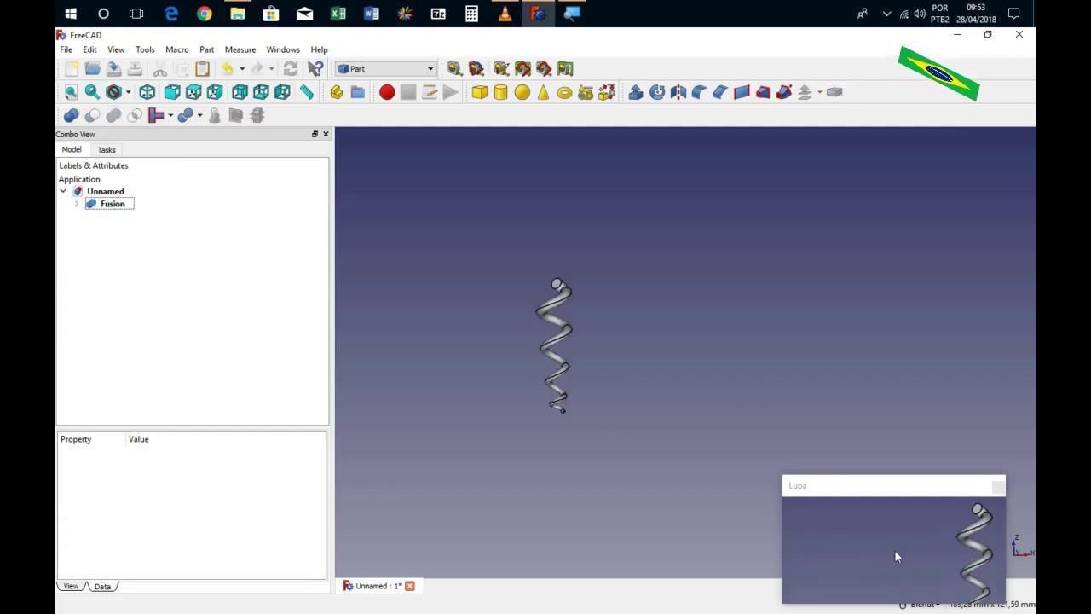
Zoom over the fused result and switch back to the Assembly 2 workbench.
{"action": "scroll", "coordinate": [528, 324], "scroll_direction": "up", "scroll_amount": 1}
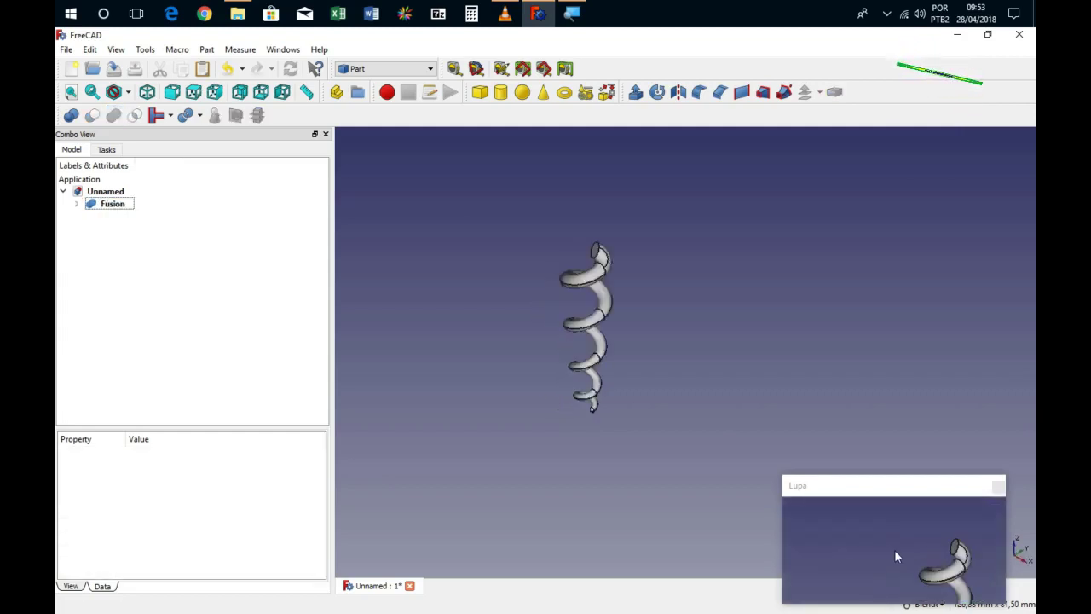
{"action": "scroll", "coordinate": [529, 324], "scroll_direction": "up", "scroll_amount": 2}
{"action": "scroll", "coordinate": [528, 324], "scroll_direction": "down", "scroll_amount": 3}
{"action": "scroll", "coordinate": [511, 324], "scroll_direction": "up", "scroll_amount": 2}
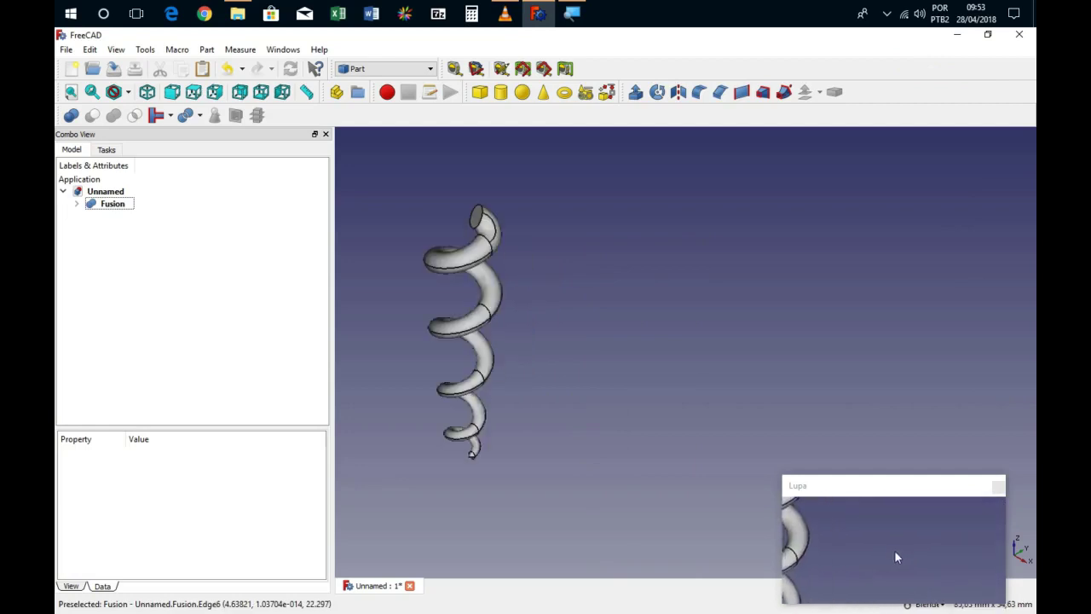
{"action": "scroll", "coordinate": [608, 332], "scroll_direction": "down", "scroll_amount": 1}
{"action": "scroll", "coordinate": [608, 332], "scroll_direction": "up", "scroll_amount": 1}
{"action": "scroll", "coordinate": [608, 332], "scroll_direction": "down", "scroll_amount": 1}
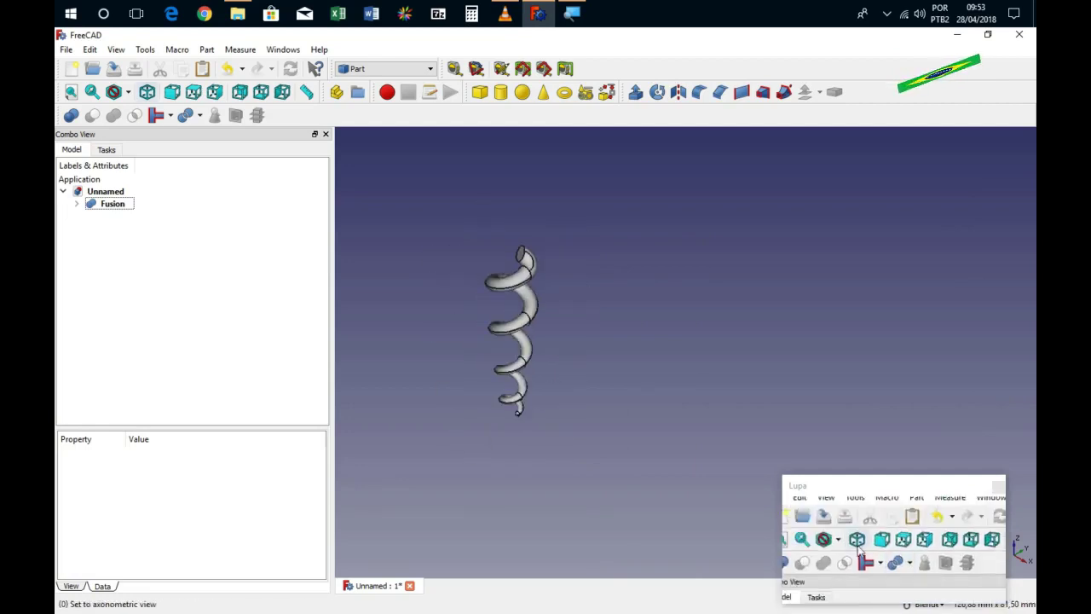
{"action": "left_click", "coordinate": [356, 68]}
{"action": "left_click", "coordinate": [362, 75]}
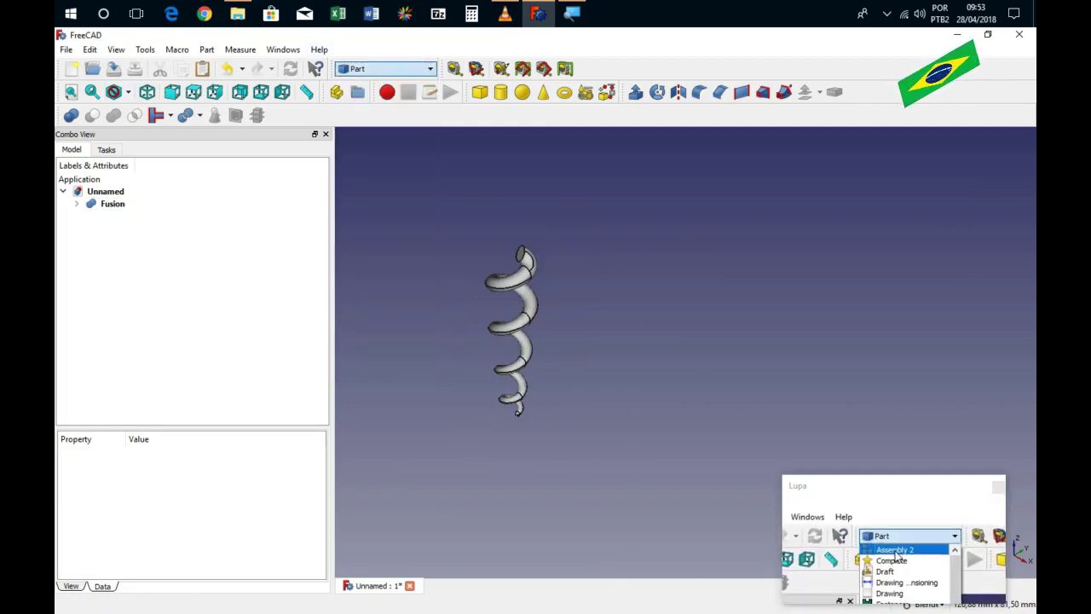
Import CURVA 63.FCStd as CURVA_63_01, maximize the 3D view and set the front view.
{"action": "left_click", "coordinate": [72, 115]}
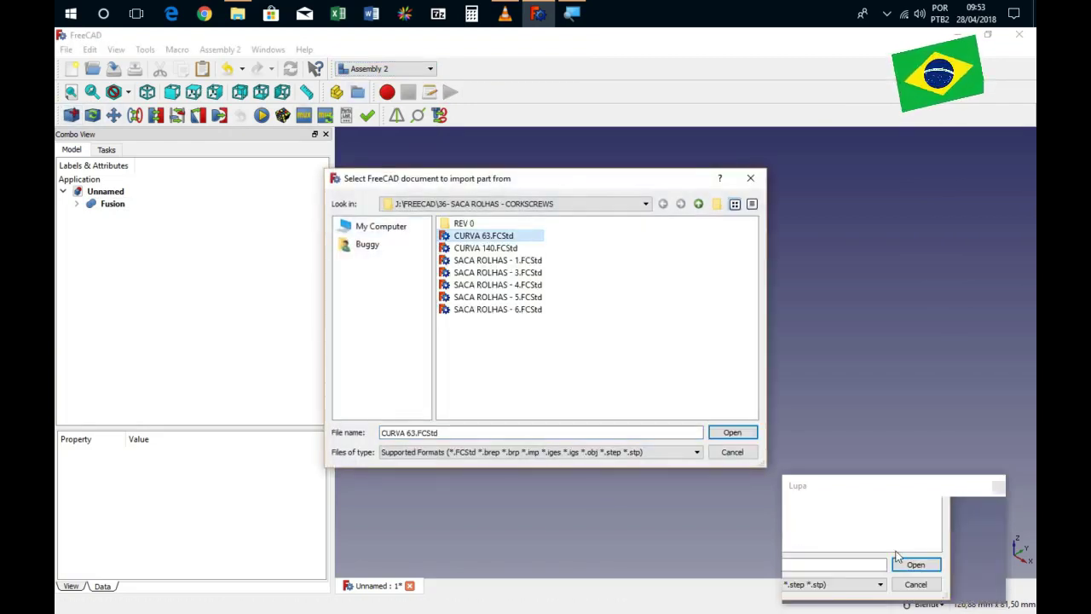
{"action": "left_click", "coordinate": [731, 434]}
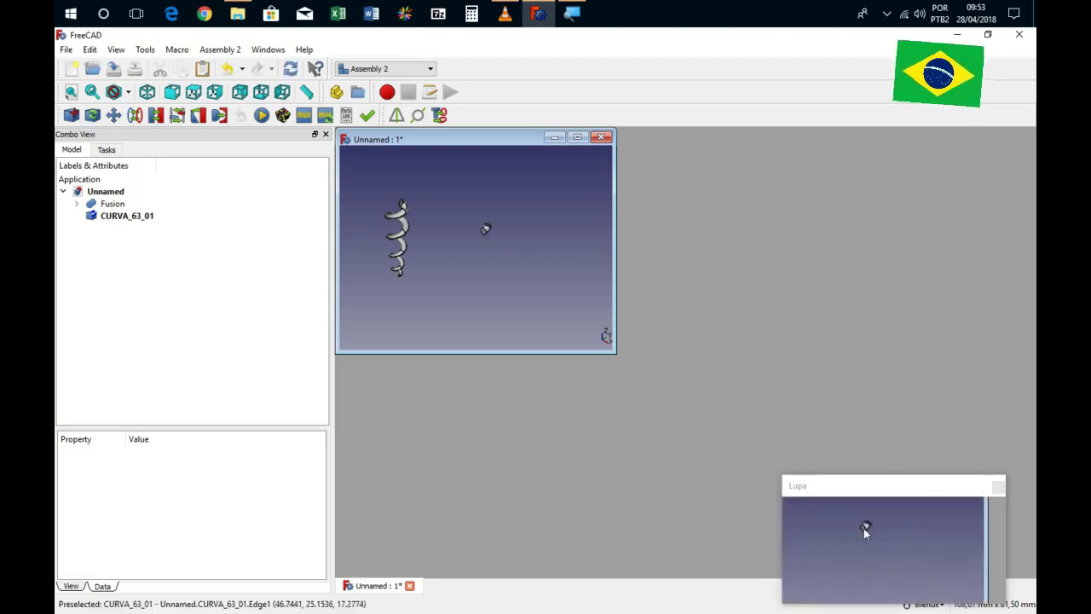
{"action": "left_click", "coordinate": [432, 194]}
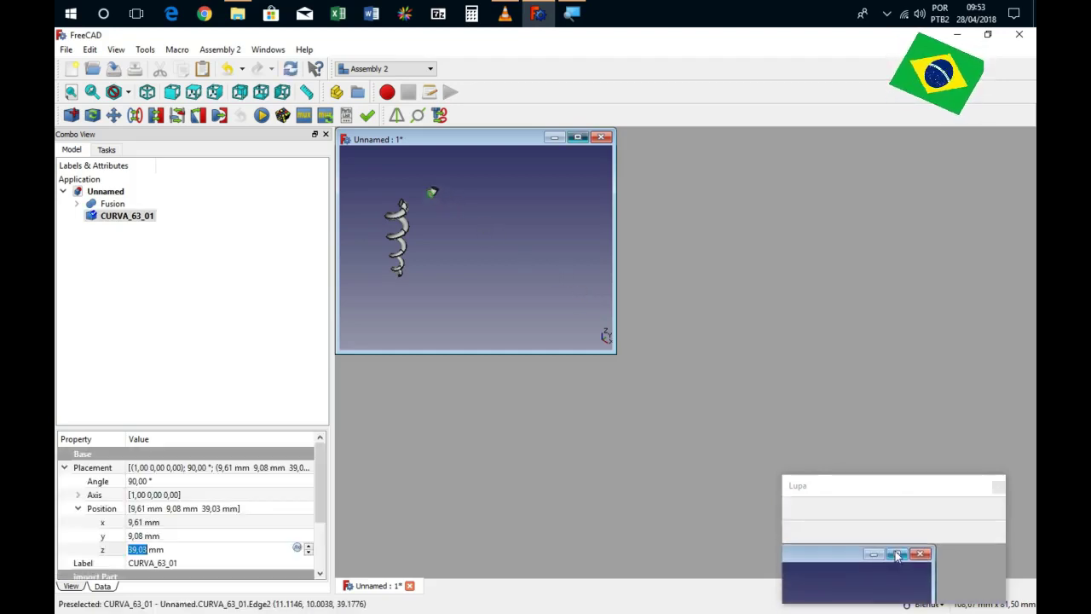
{"action": "left_click", "coordinate": [577, 138]}
{"action": "left_click", "coordinate": [522, 280]}
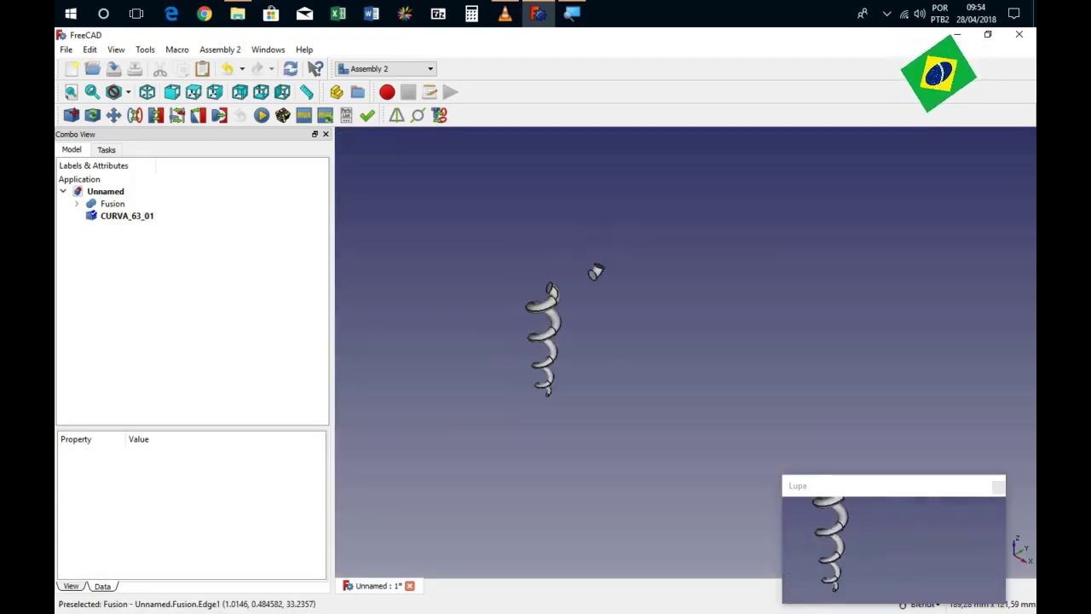
{"action": "scroll", "coordinate": [540, 285], "scroll_direction": "up", "scroll_amount": 2}
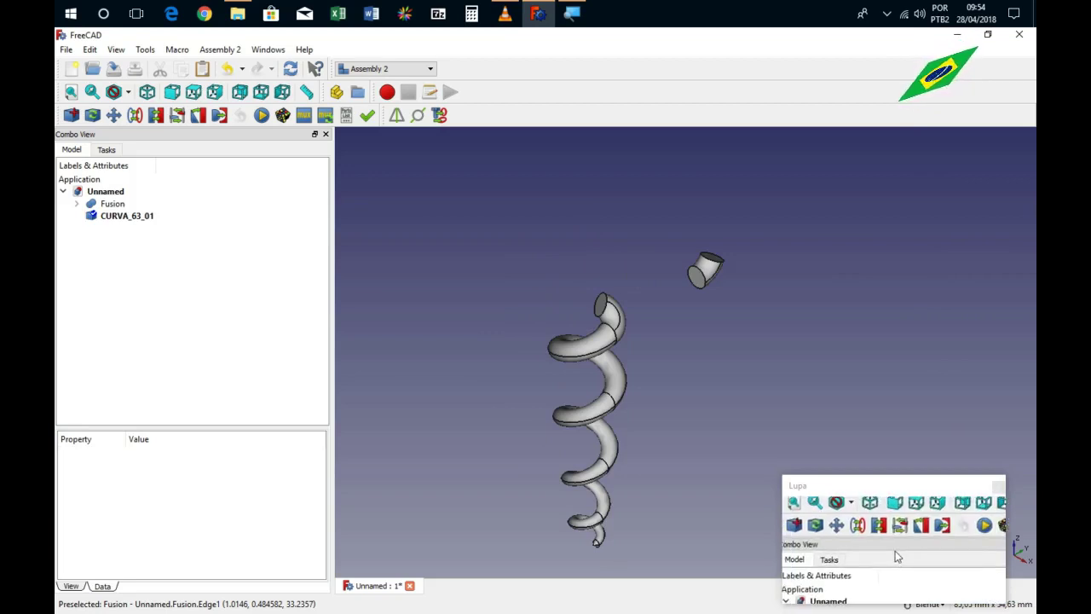
{"action": "key", "text": "1"}
{"action": "scroll", "coordinate": [425, 269], "scroll_direction": "down", "scroll_amount": 2}
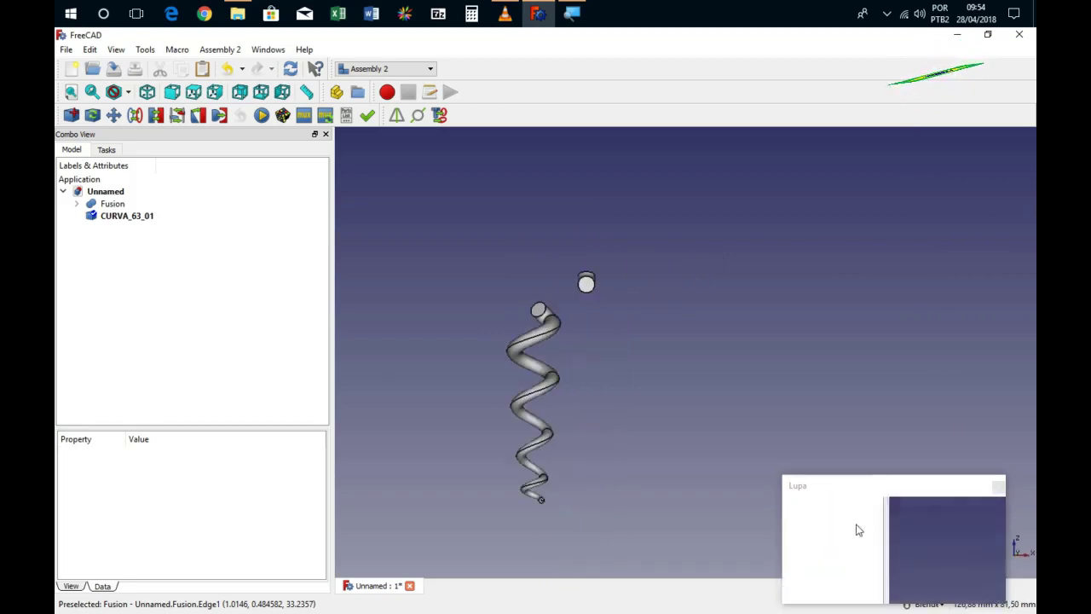
Constrain CURVA_63_01's circular edge to the spiral's top edge and preview its degrees of freedom.
{"action": "left_click", "coordinate": [134, 115]}
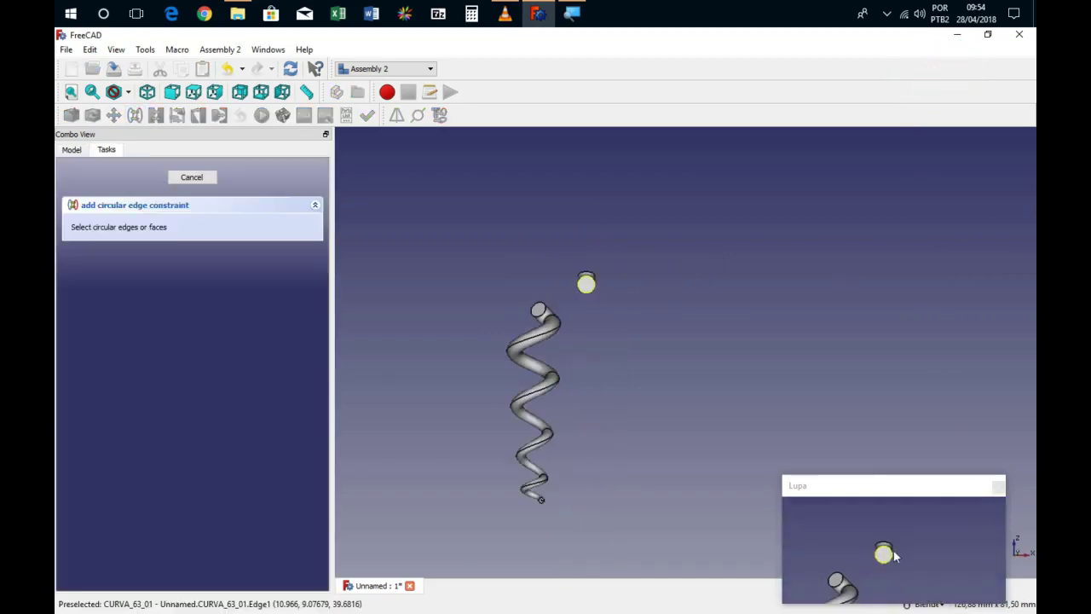
{"action": "scroll", "coordinate": [520, 309], "scroll_direction": "up", "scroll_amount": 3}
{"action": "scroll", "coordinate": [517, 304], "scroll_direction": "up", "scroll_amount": 3}
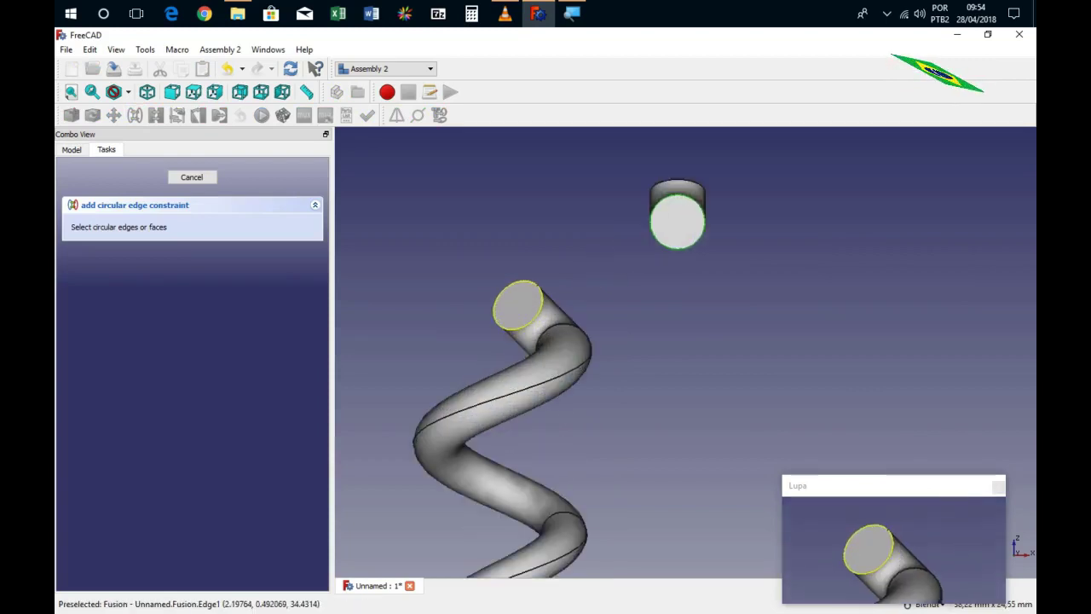
{"action": "left_click", "coordinate": [542, 300]}
{"action": "scroll", "coordinate": [544, 300], "scroll_direction": "down", "scroll_amount": 3}
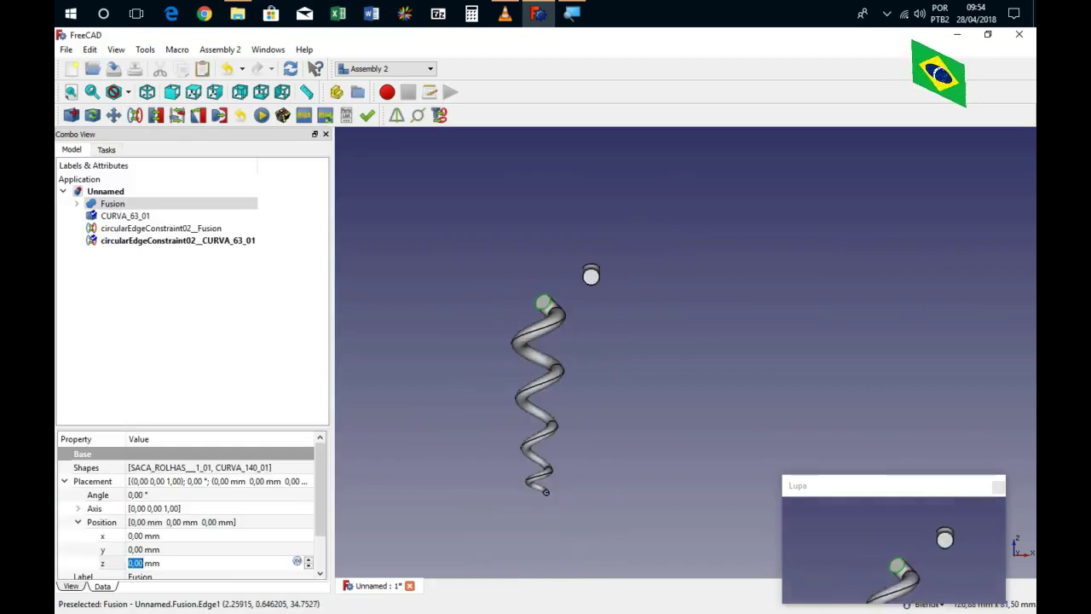
{"action": "left_click", "coordinate": [261, 115]}
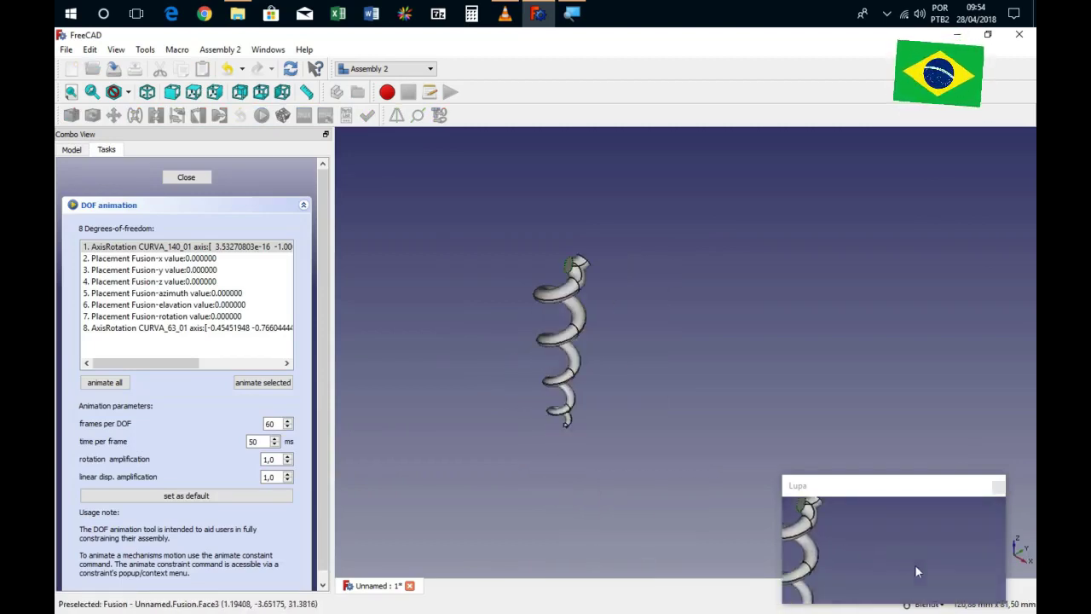
{"action": "left_click", "coordinate": [186, 176]}
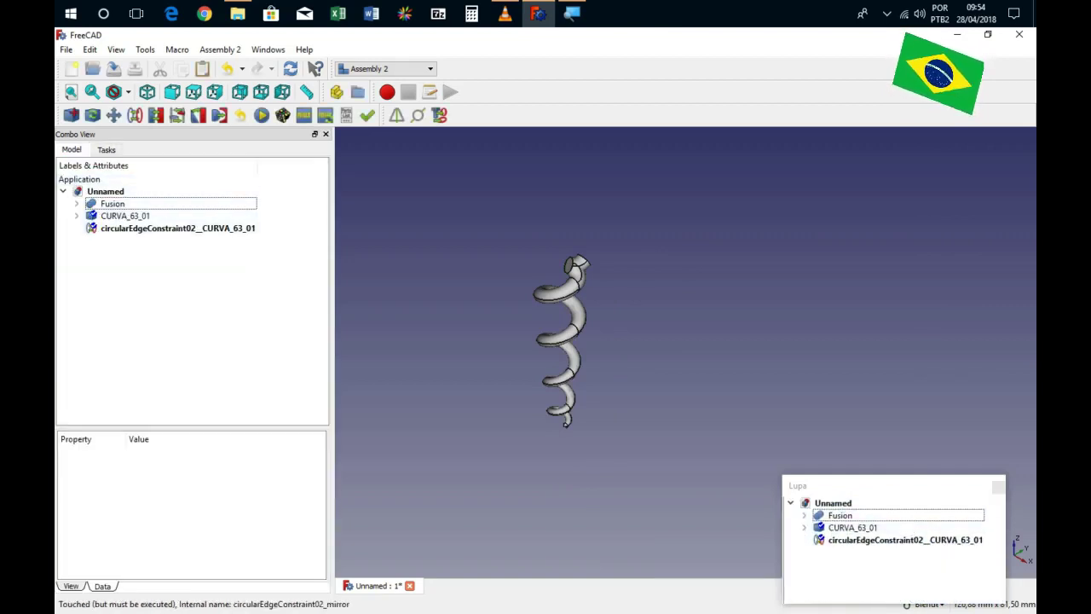
{"action": "left_click", "coordinate": [143, 228]}
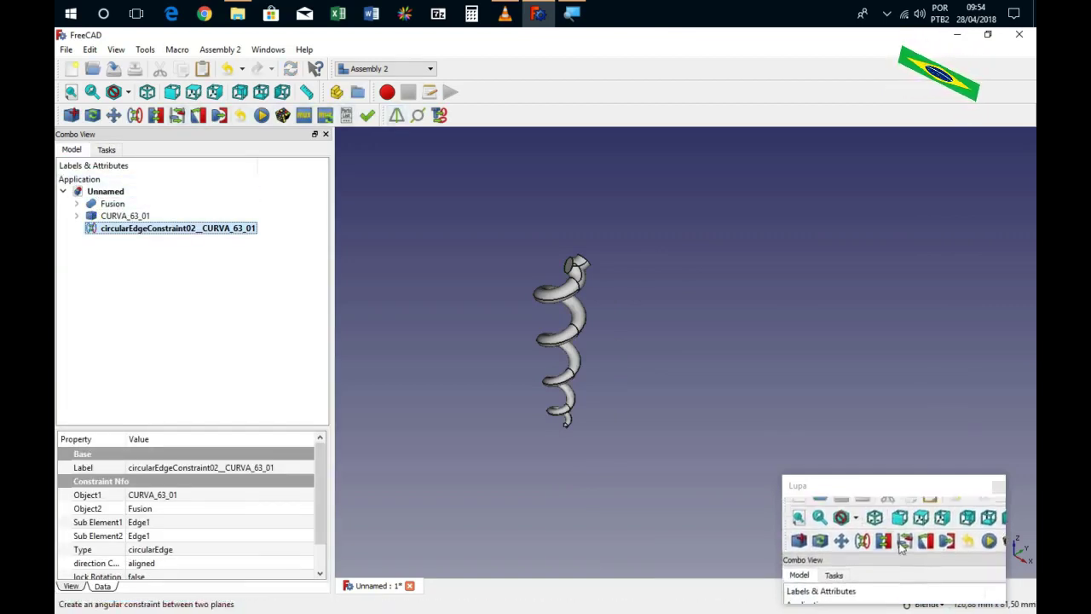
Turn CURVA_63_01 150° about its constrained axis and confirm the rotation.
{"action": "left_click", "coordinate": [261, 114]}
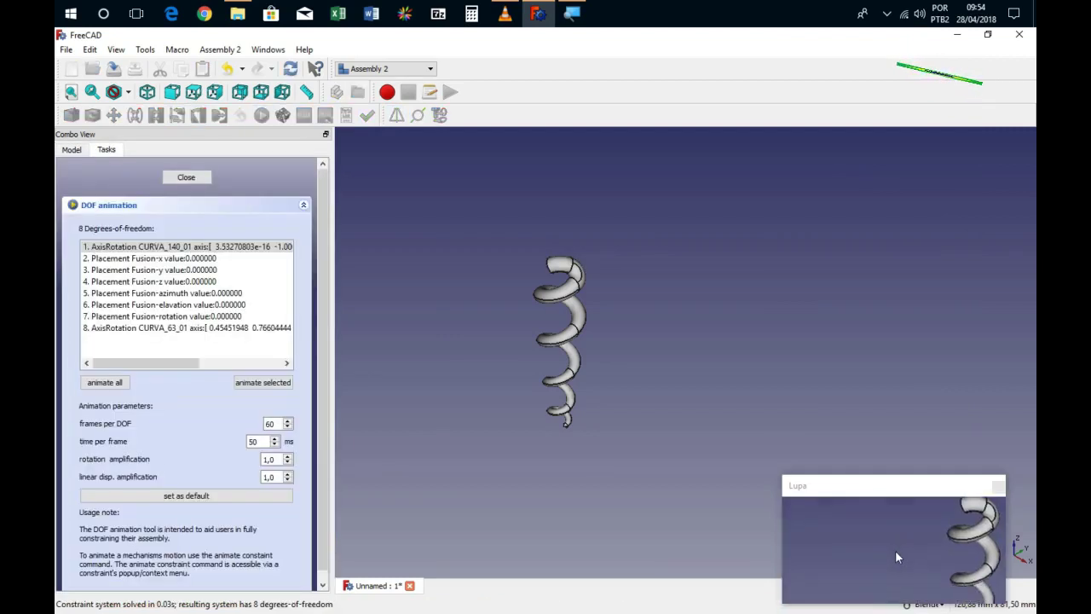
{"action": "middle_click_drag", "start_coordinate": [449, 332], "coordinate": [457, 332]}
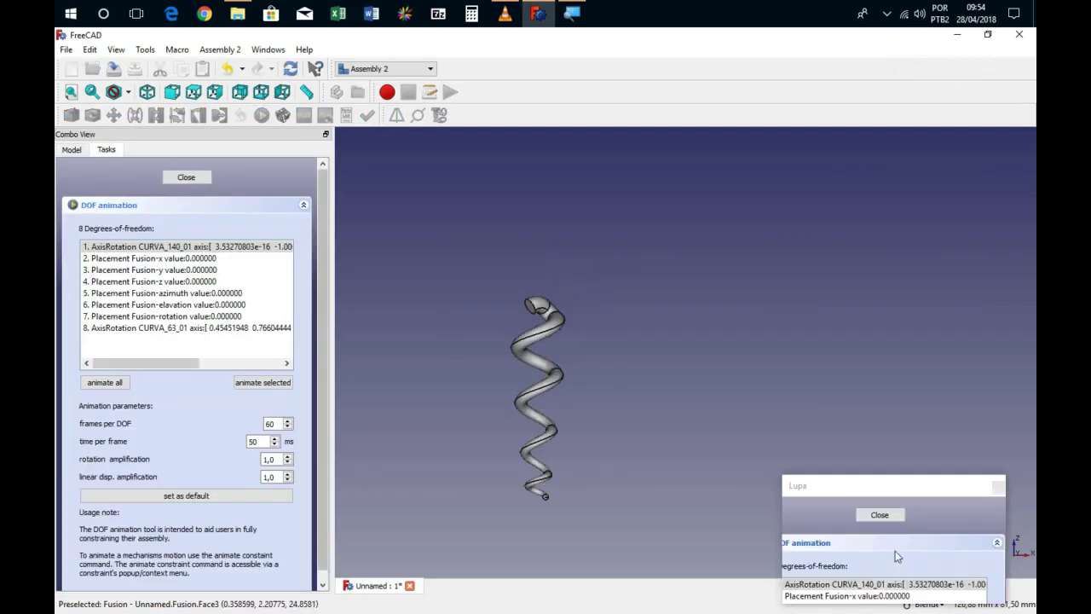
{"action": "left_click", "coordinate": [186, 177]}
{"action": "double_click", "coordinate": [107, 214]}
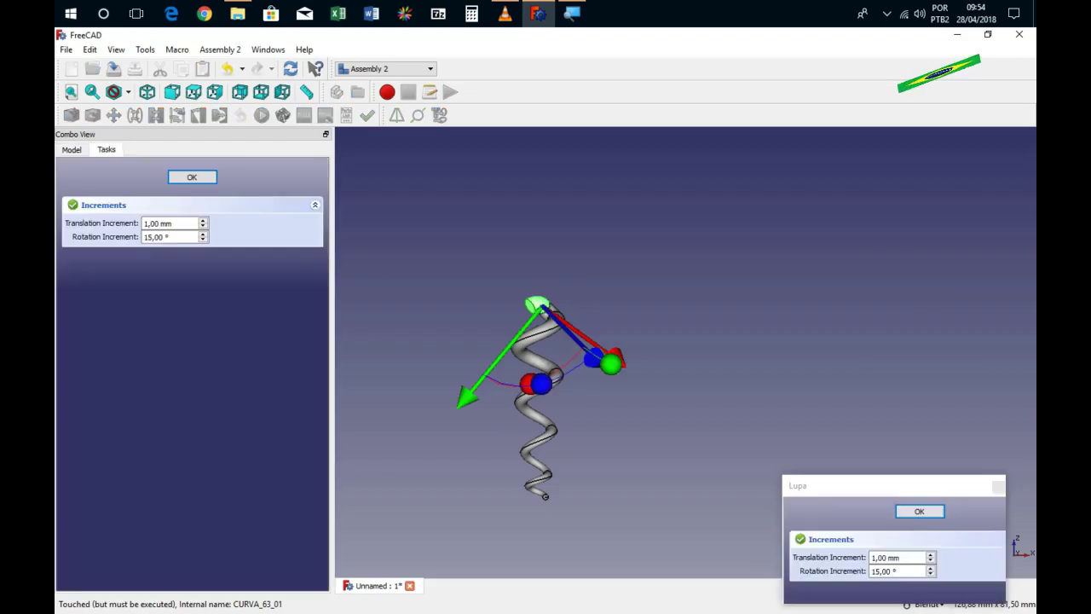
{"action": "mouse_move", "coordinate": [543, 385]}
{"action": "left_mouse_down"}
{"action": "mouse_move", "coordinate": [486, 290]}
{"action": "mouse_move", "coordinate": [523, 284]}
{"action": "left_mouse_up"}
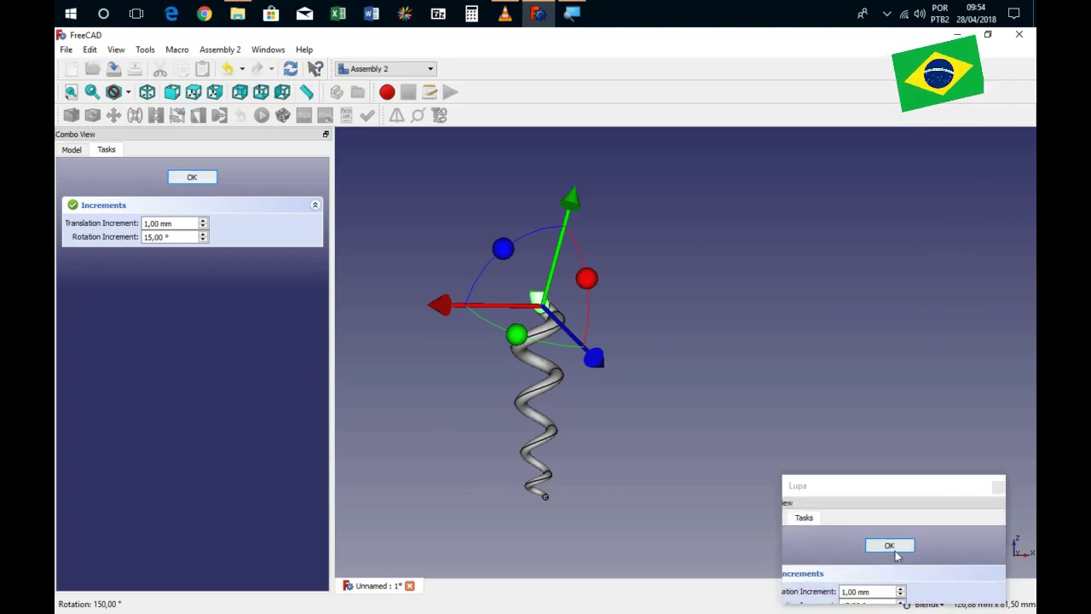
{"action": "left_click", "coordinate": [195, 179]}
Orbit and zoom around the helix, viewing it from the front and then diagonally.
{"action": "left_click", "coordinate": [898, 557]}
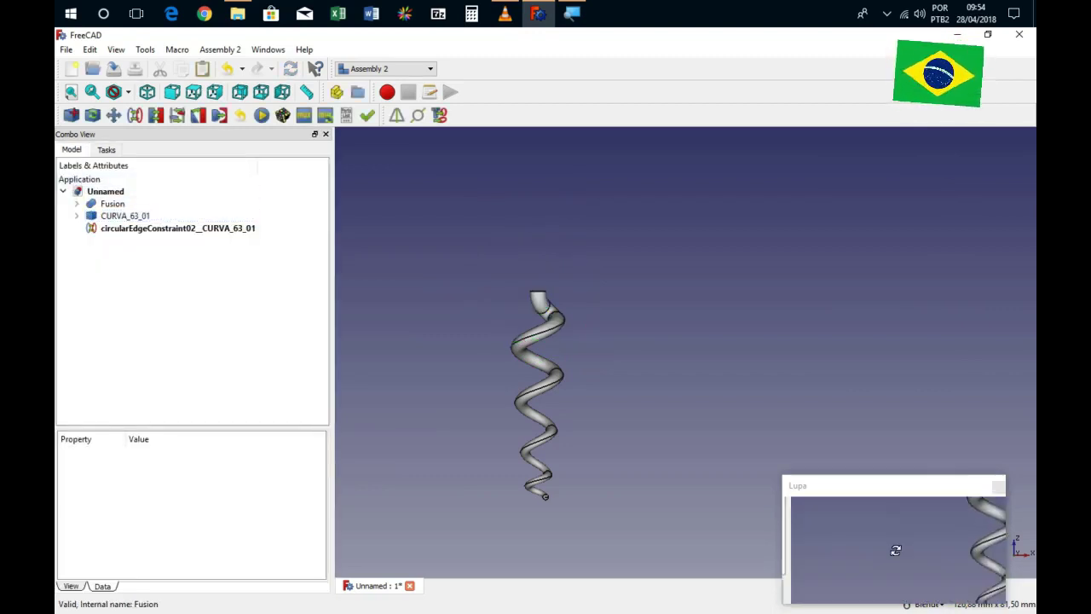
{"action": "middle_click_drag", "start_coordinate": [898, 557], "coordinate": [895, 554]}
{"action": "scroll", "coordinate": [895, 555], "scroll_direction": "up", "scroll_amount": 5}
{"action": "scroll", "coordinate": [895, 557], "scroll_direction": "down", "scroll_amount": 3}
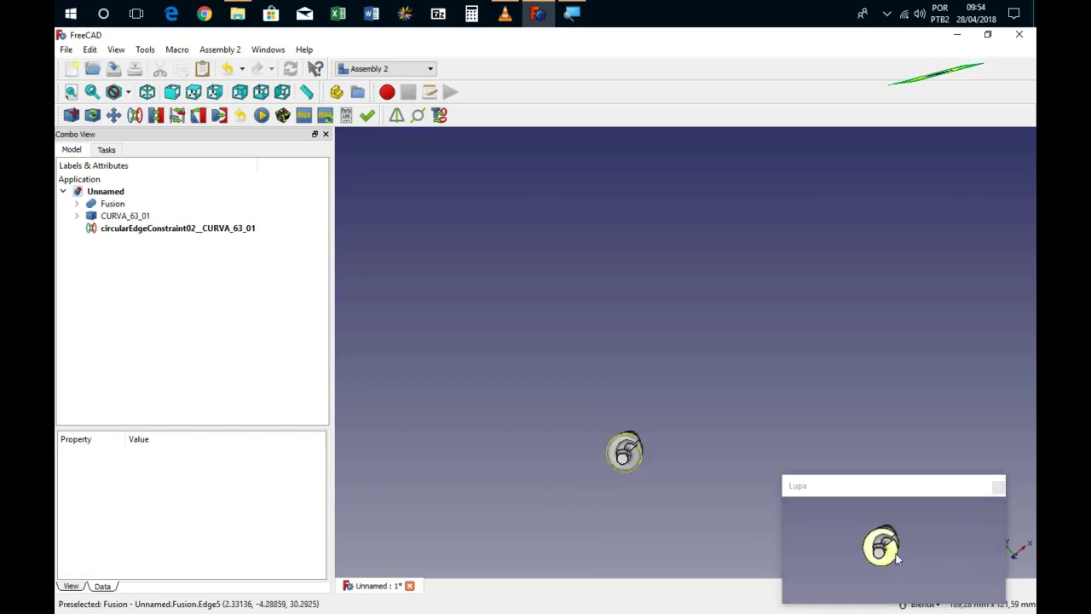
{"action": "scroll", "coordinate": [897, 550], "scroll_direction": "up", "scroll_amount": 5}
{"action": "scroll", "coordinate": [897, 549], "scroll_direction": "down", "scroll_amount": 3}
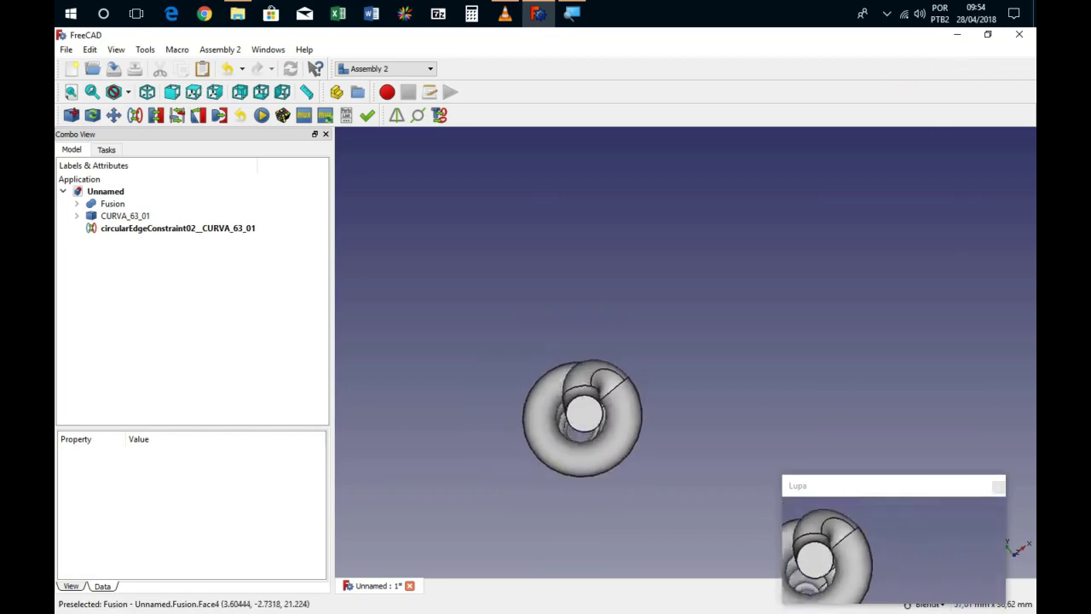
{"action": "key", "text": "1"}
{"action": "scroll", "coordinate": [897, 556], "scroll_direction": "down", "scroll_amount": 4}
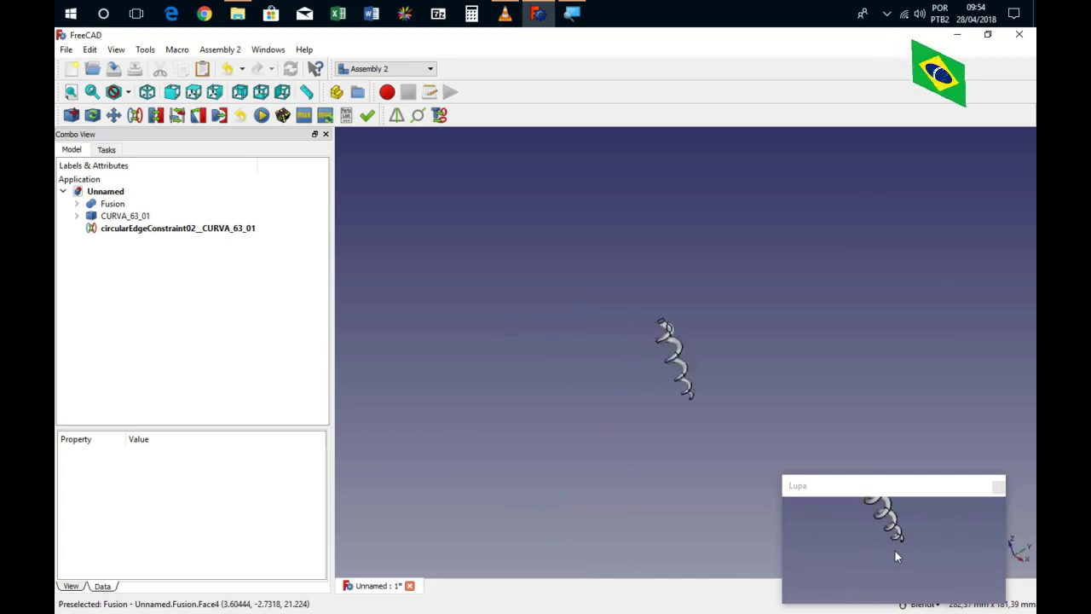
{"action": "scroll", "coordinate": [897, 556], "scroll_direction": "up", "scroll_amount": 4}
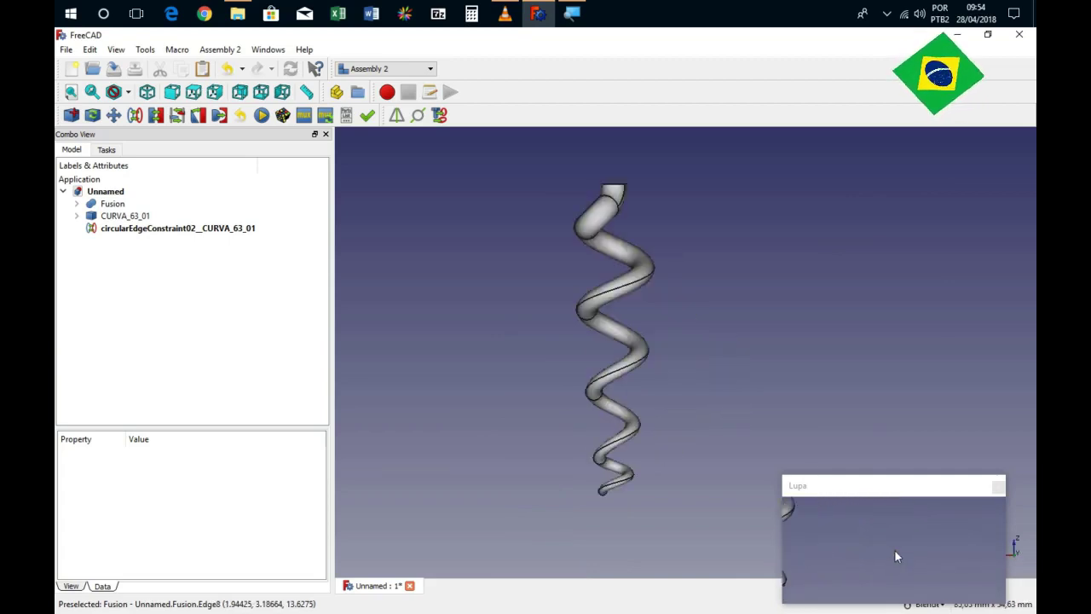
{"action": "scroll", "coordinate": [897, 557], "scroll_direction": "down", "scroll_amount": 2}
{"action": "scroll", "coordinate": [897, 556], "scroll_direction": "up", "scroll_amount": 2}
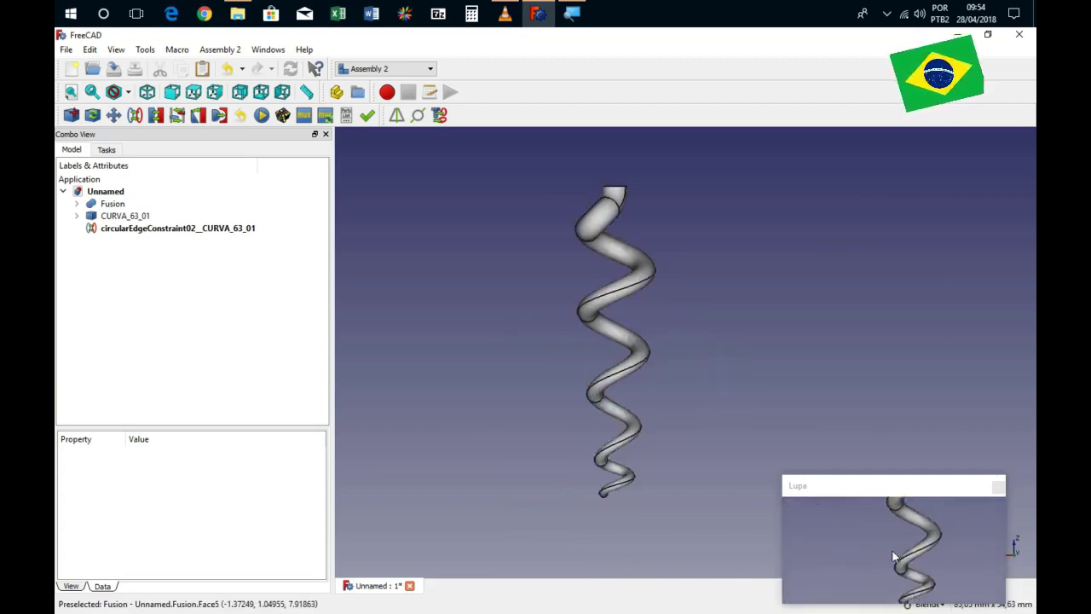
{"action": "scroll", "coordinate": [897, 556], "scroll_direction": "down", "scroll_amount": 2}
{"action": "middle_click_drag", "start_coordinate": [897, 557], "coordinate": [895, 549]}
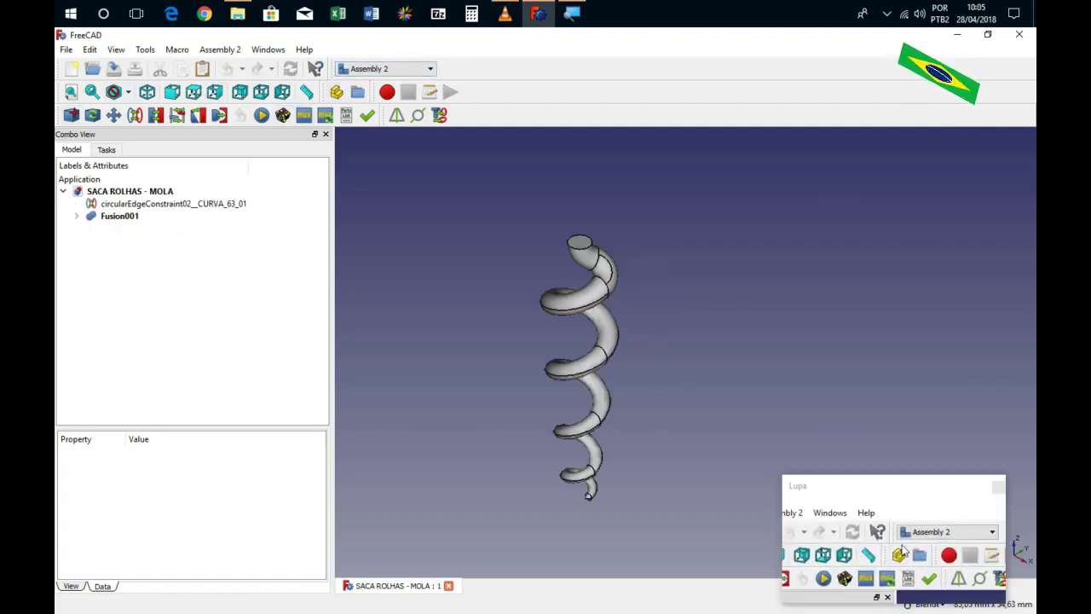
Activate the Part workbench from the workbench list after briefly loading Path.
{"action": "left_click", "coordinate": [375, 69]}
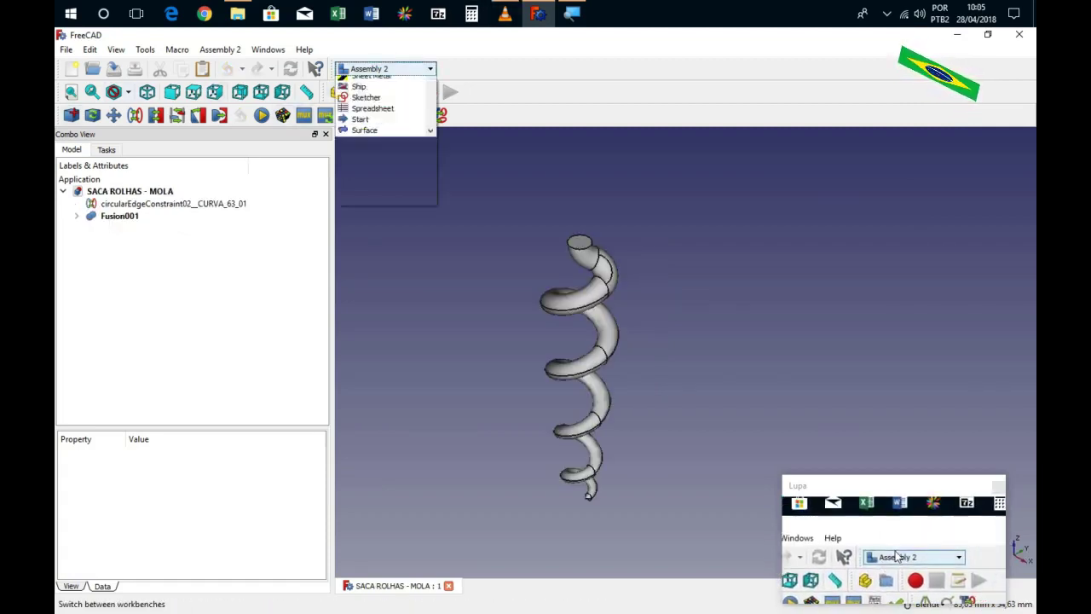
{"action": "left_click", "coordinate": [461, 256]}
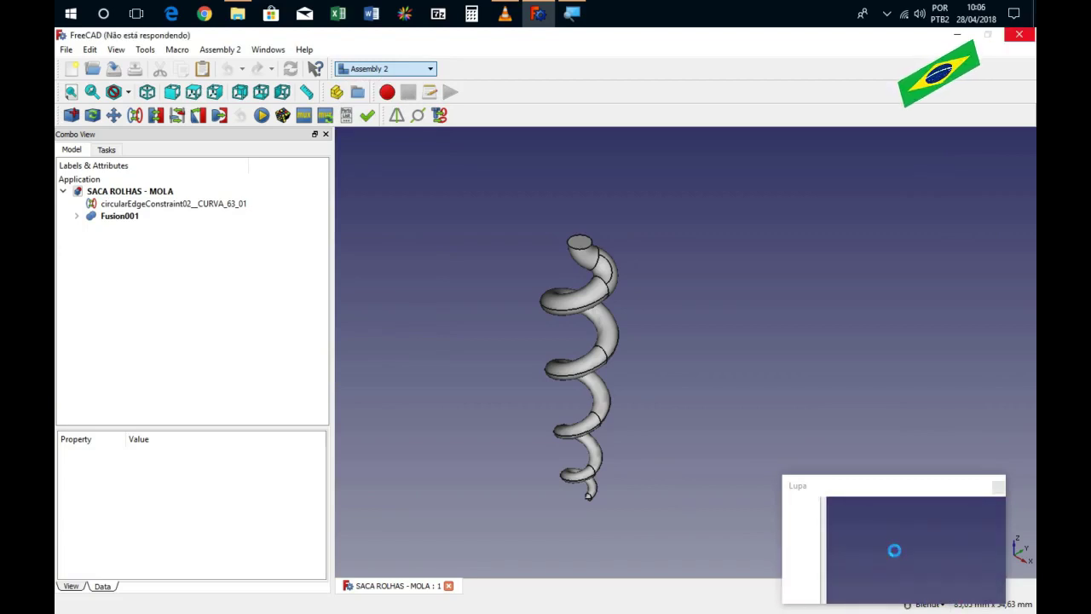
{"action": "left_click", "coordinate": [375, 246]}
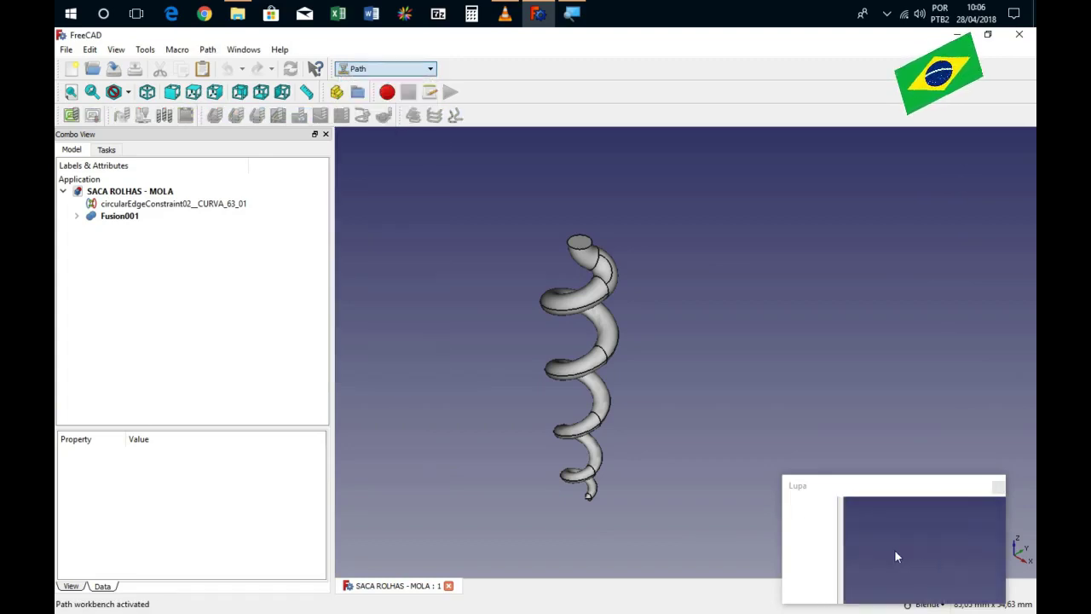
{"action": "left_click", "coordinate": [385, 68]}
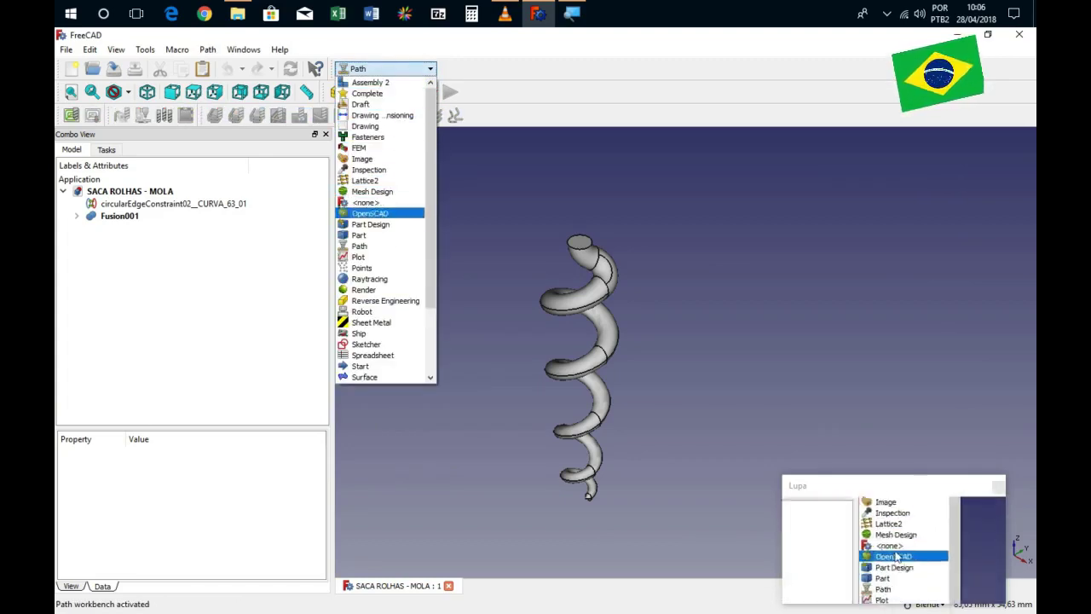
{"action": "left_click", "coordinate": [360, 235]}
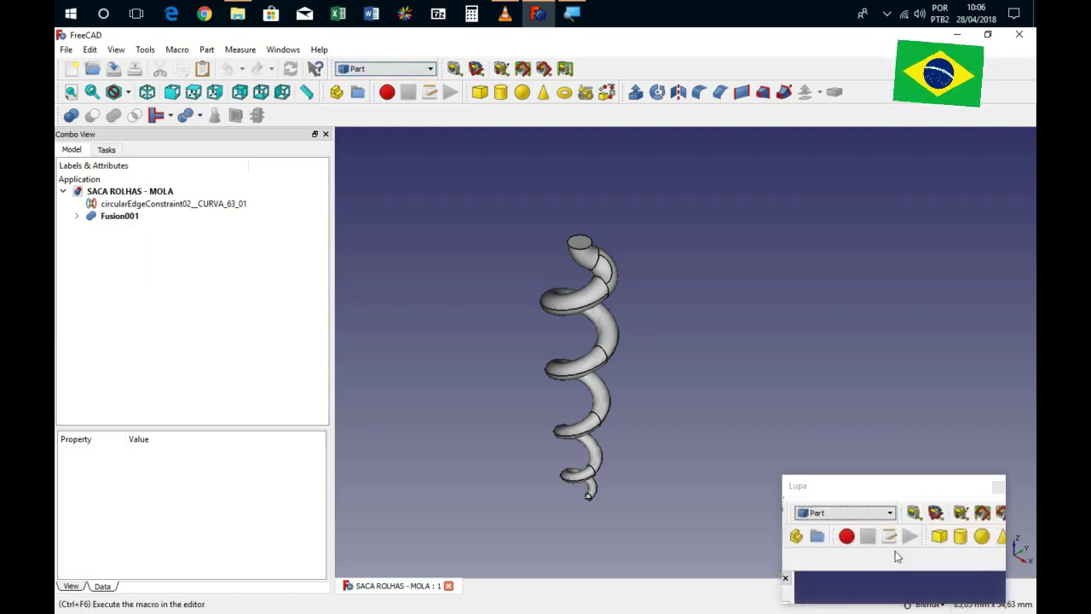
Add a Part cylinder and set its radius to 1 mm.
{"action": "left_click", "coordinate": [500, 92]}
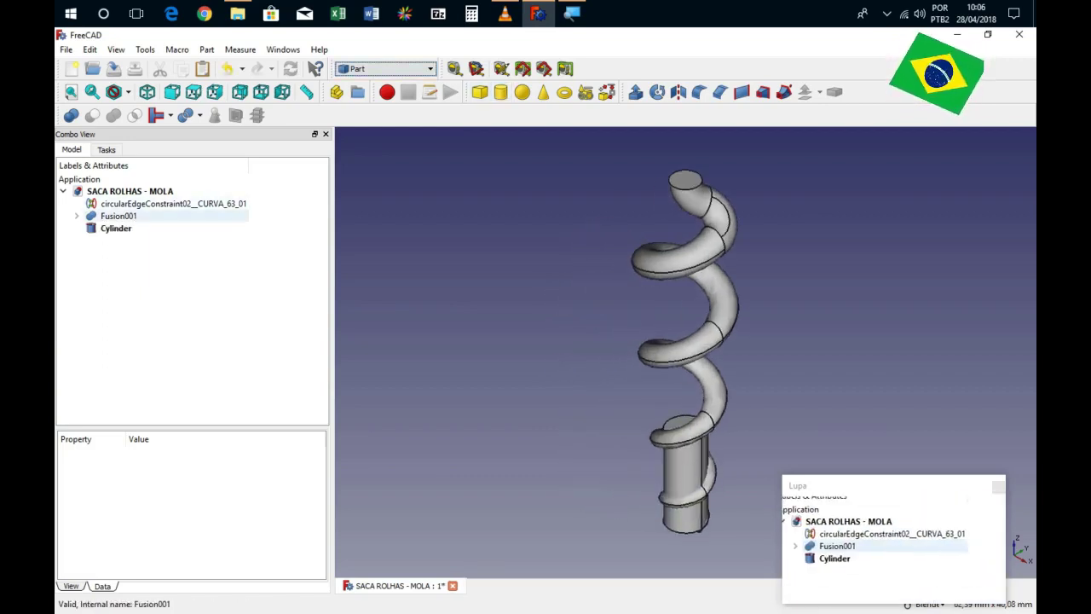
{"action": "left_click", "coordinate": [117, 228]}
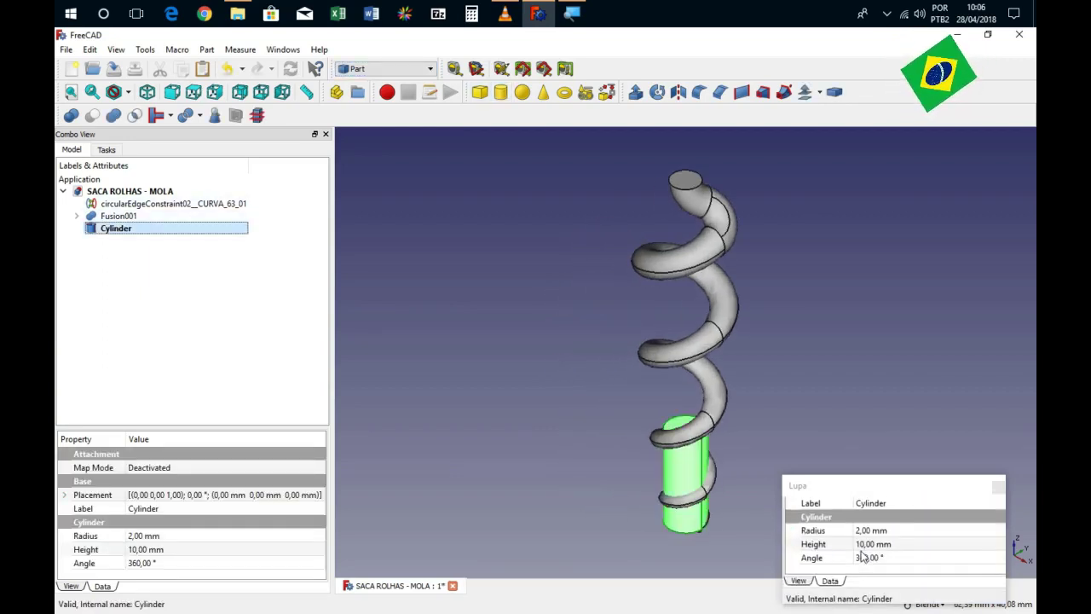
{"action": "left_click", "coordinate": [132, 536]}
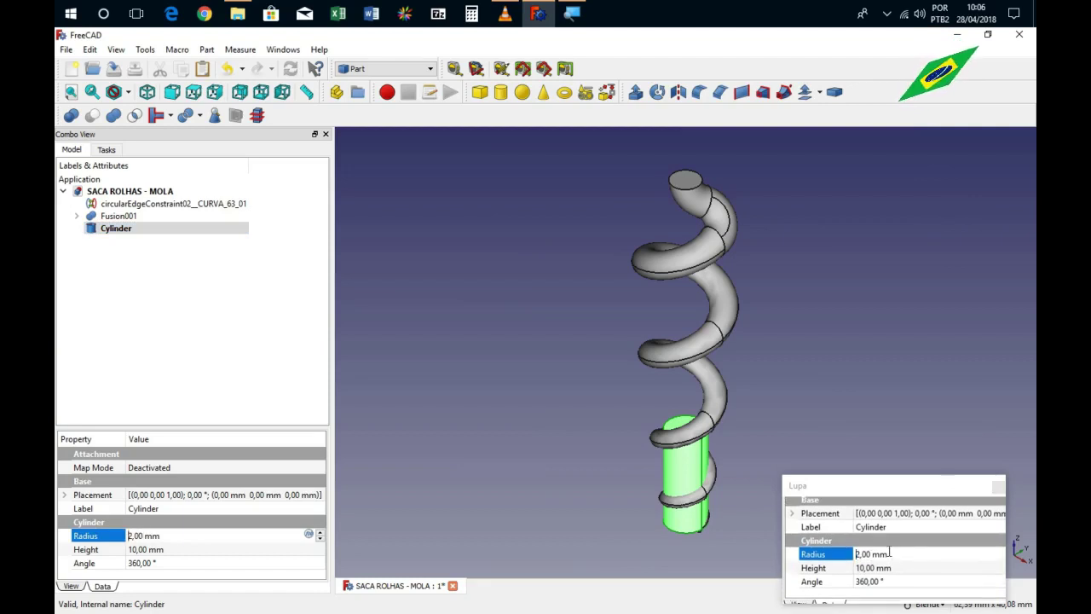
{"action": "type", "text": "1"}
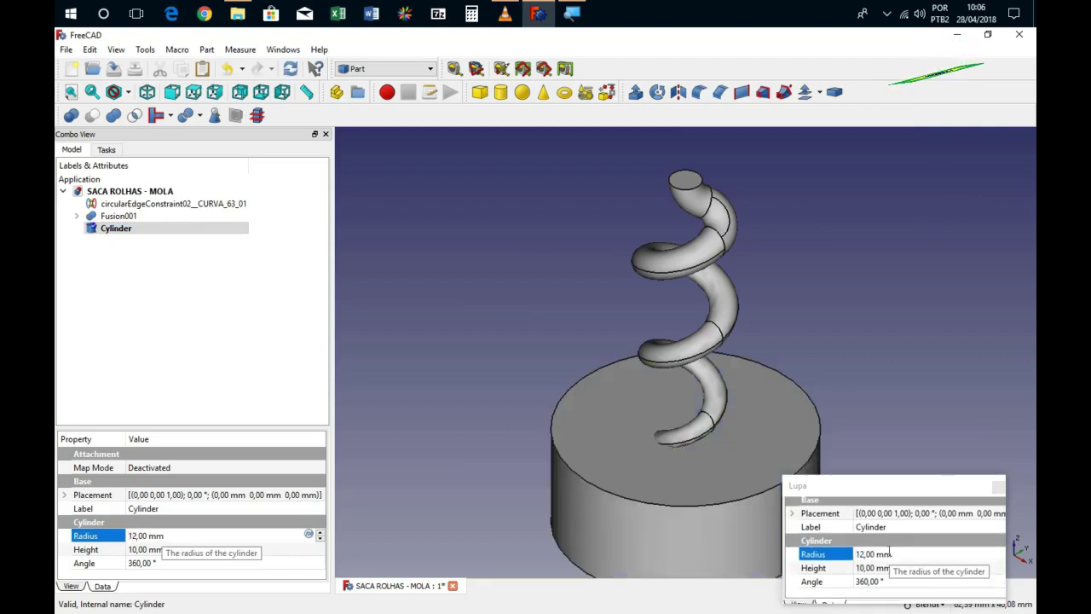
{"action": "key", "text": "Delete"}
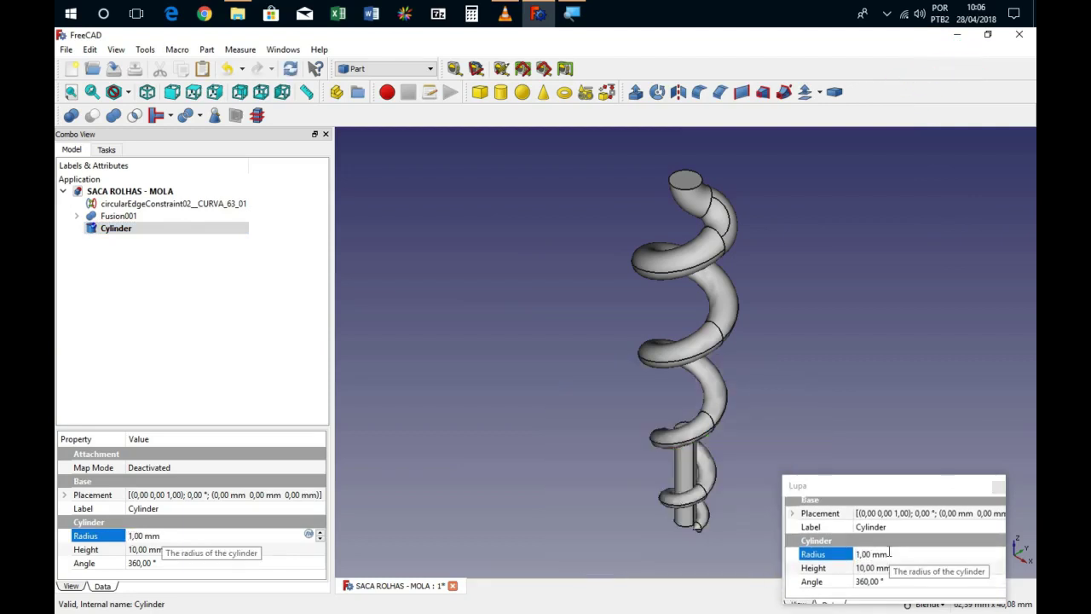
{"action": "type", "text": "5"}
{"action": "left_click", "coordinate": [896, 558]}
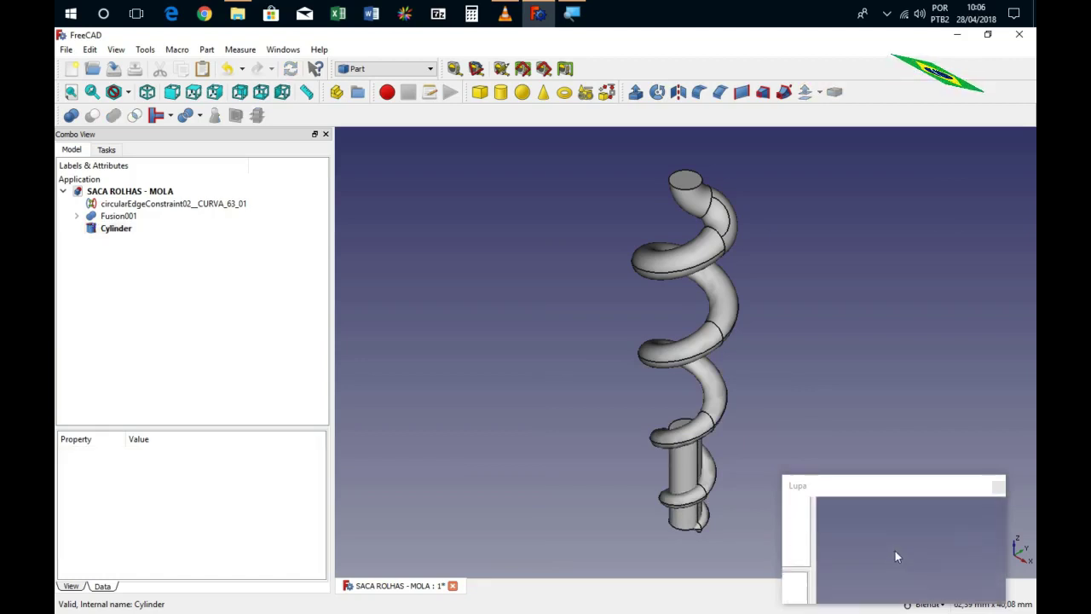
{"action": "scroll", "coordinate": [895, 556], "scroll_direction": "down", "scroll_amount": 2}
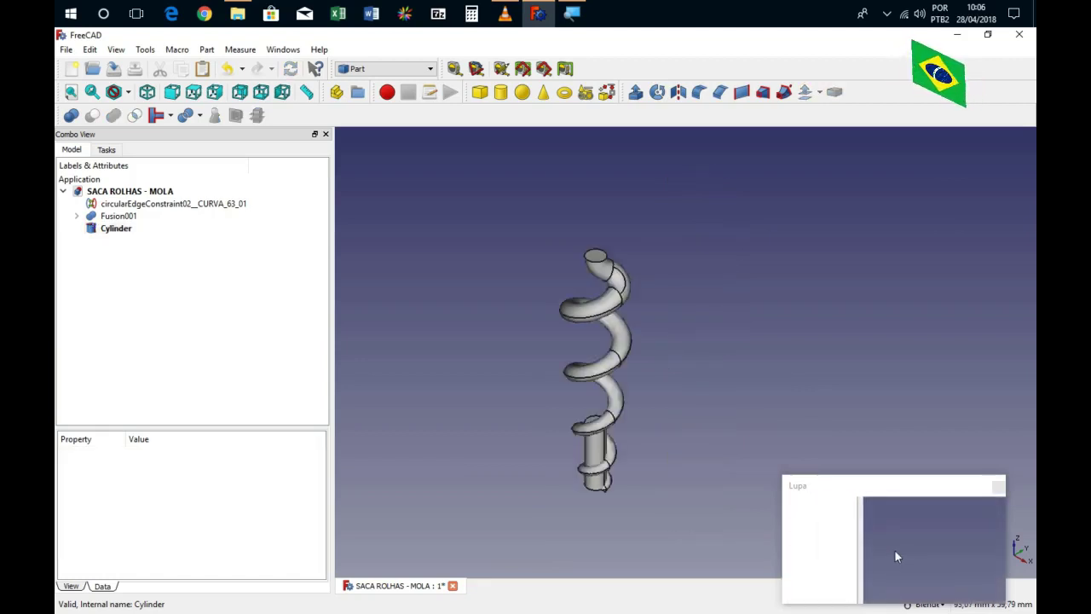
Raise the cylinder with Transform so it sticks out of the spring's top as a shaft.
{"action": "left_click", "coordinate": [857, 554]}
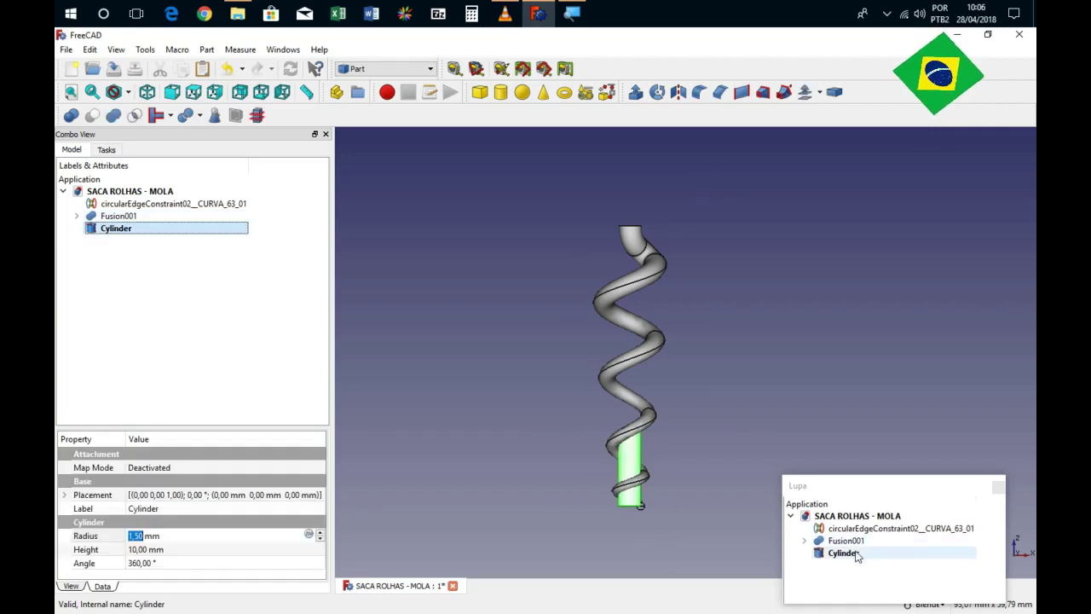
{"action": "double_click", "coordinate": [130, 229]}
{"action": "mouse_move", "coordinate": [639, 392]}
{"action": "left_mouse_down"}
{"action": "mouse_move", "coordinate": [643, 269]}
{"action": "mouse_move", "coordinate": [693, 109]}
{"action": "mouse_move", "coordinate": [648, 171]}
{"action": "left_mouse_up"}
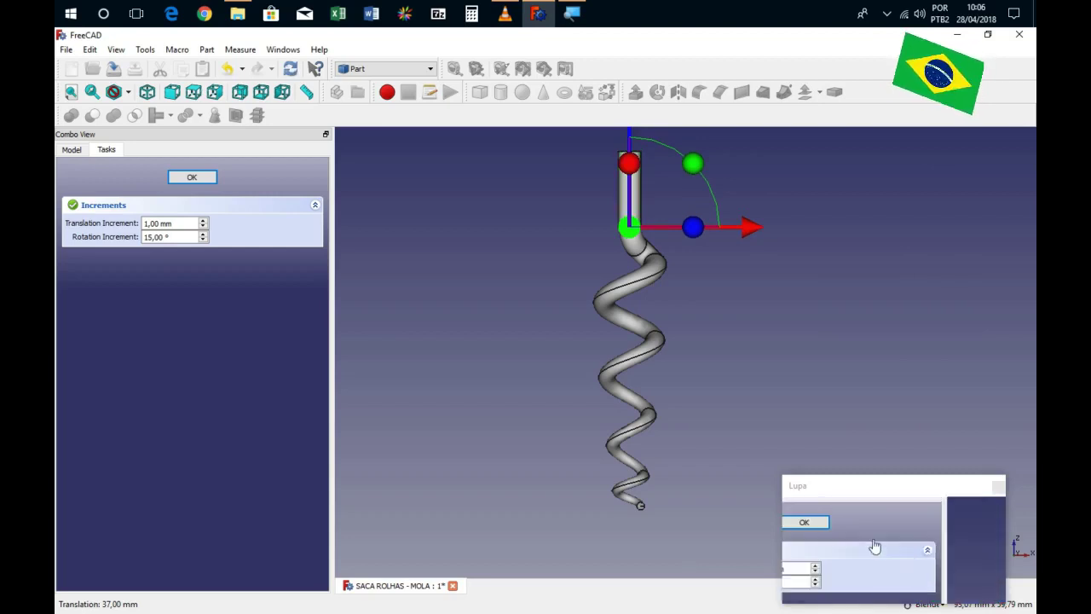
{"action": "left_click", "coordinate": [193, 177]}
{"action": "scroll", "coordinate": [906, 573], "scroll_direction": "down", "scroll_amount": 3}
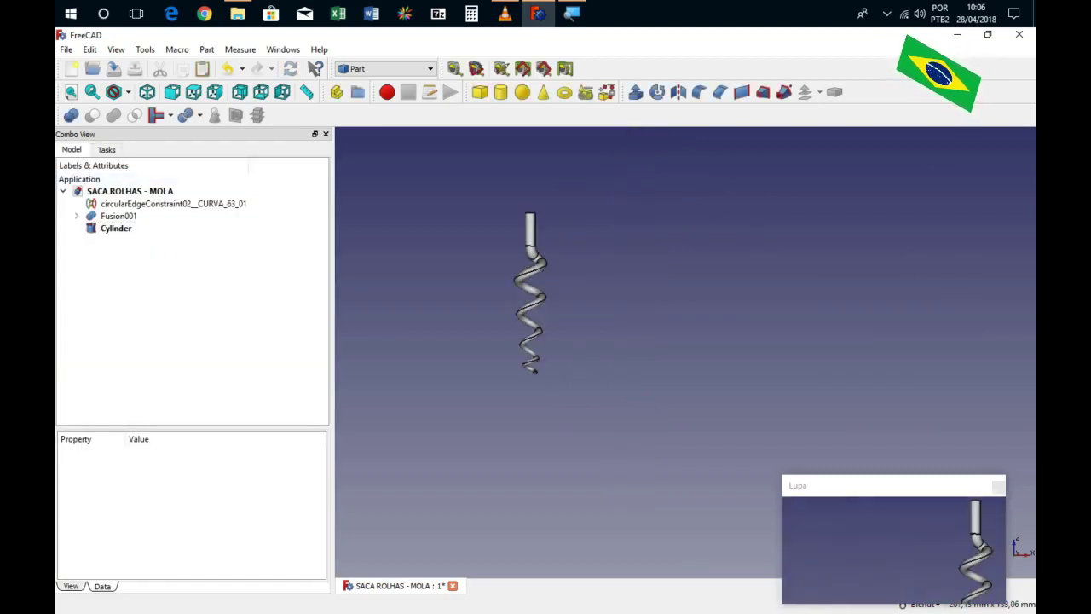
{"action": "middle_click_drag", "start_coordinate": [907, 573], "coordinate": [904, 549]}
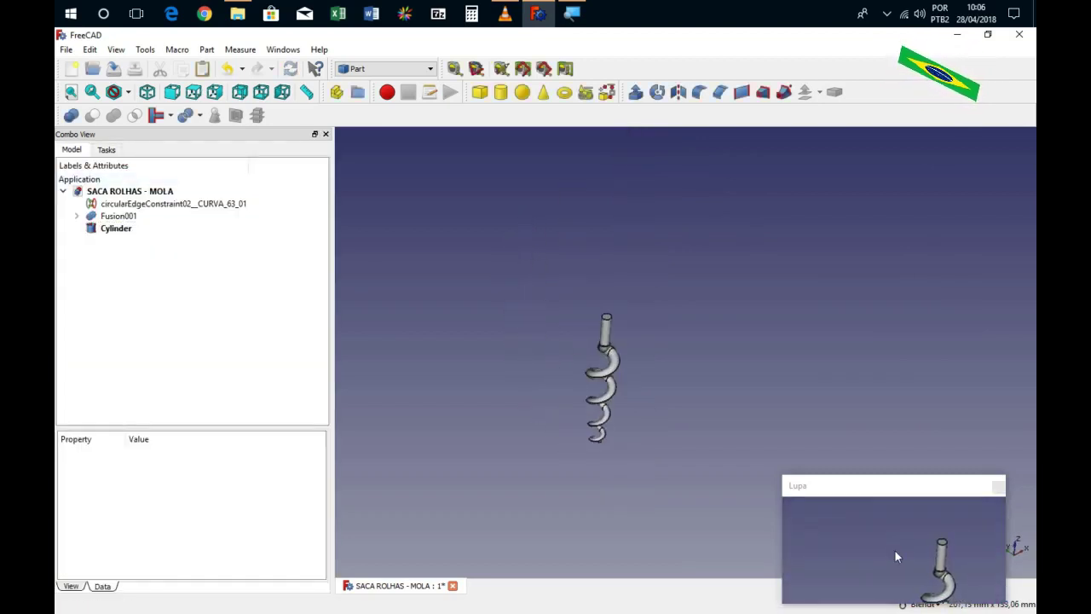
{"action": "scroll", "coordinate": [896, 557], "scroll_direction": "up", "scroll_amount": 2}
{"action": "scroll", "coordinate": [896, 557], "scroll_direction": "up", "scroll_amount": 2}
{"action": "scroll", "coordinate": [895, 557], "scroll_direction": "up", "scroll_amount": 2}
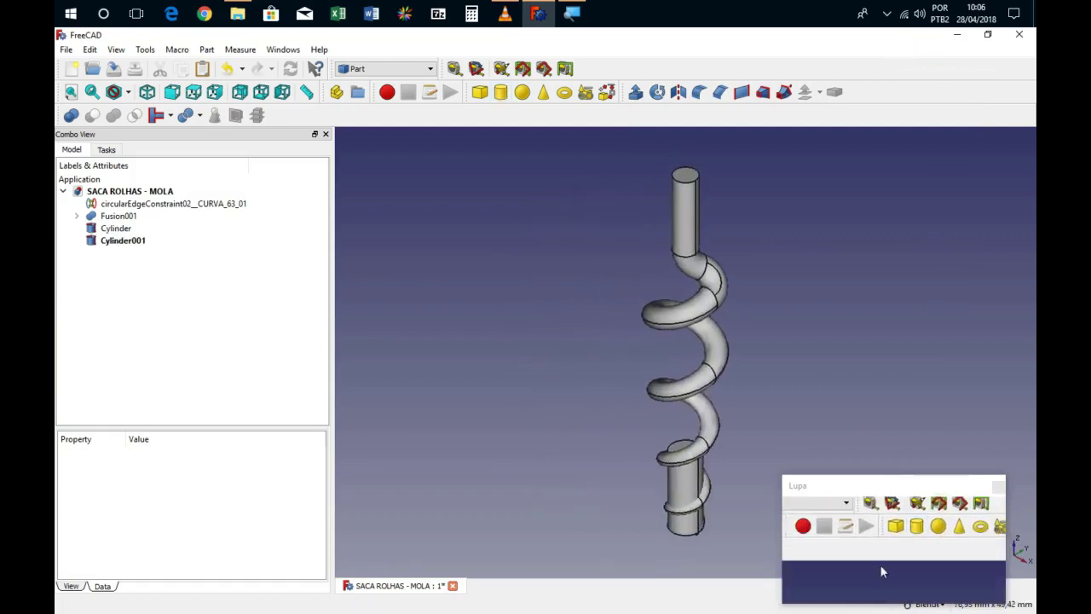
Set Cylinder001's radius to 6 mm.
{"action": "left_click", "coordinate": [123, 241]}
{"action": "left_click", "coordinate": [137, 536]}
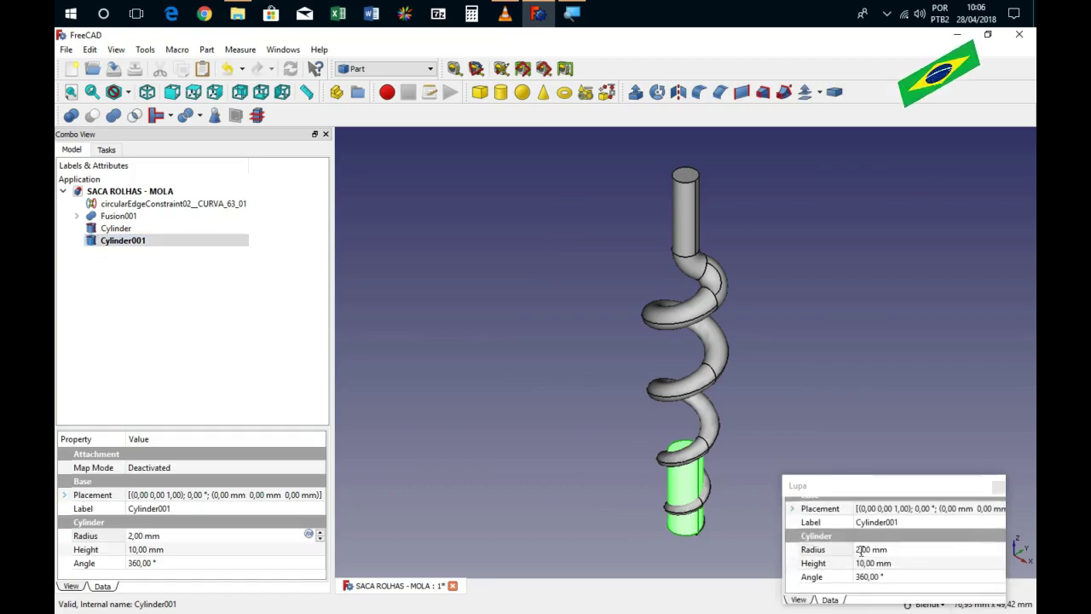
{"action": "left_click", "coordinate": [77, 537]}
{"action": "key", "text": "BackSpace"}
{"action": "type", "text": "6"}
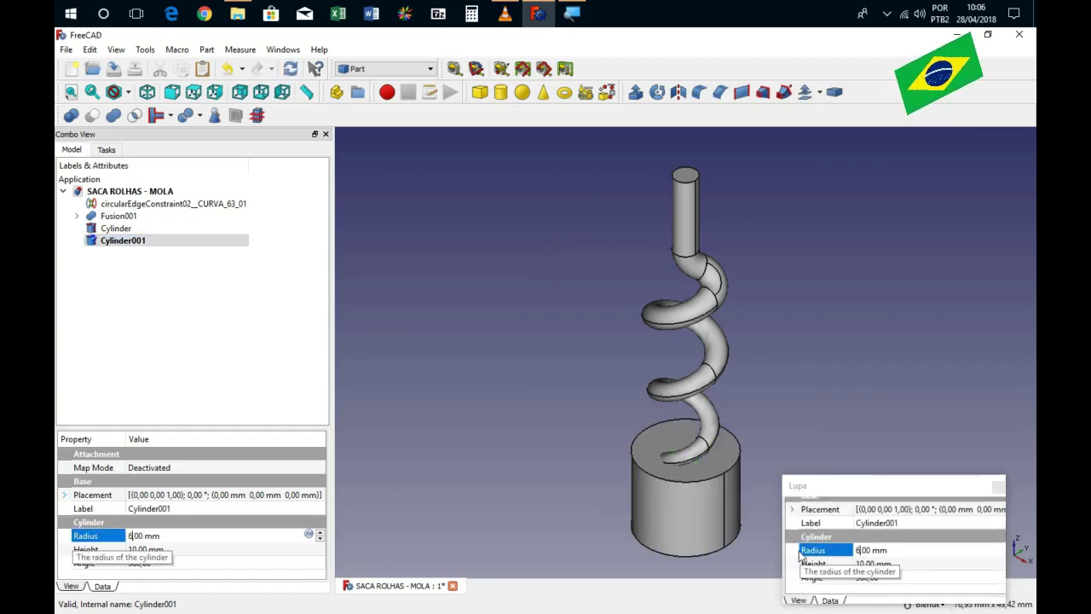
{"action": "left_click", "coordinate": [895, 556]}
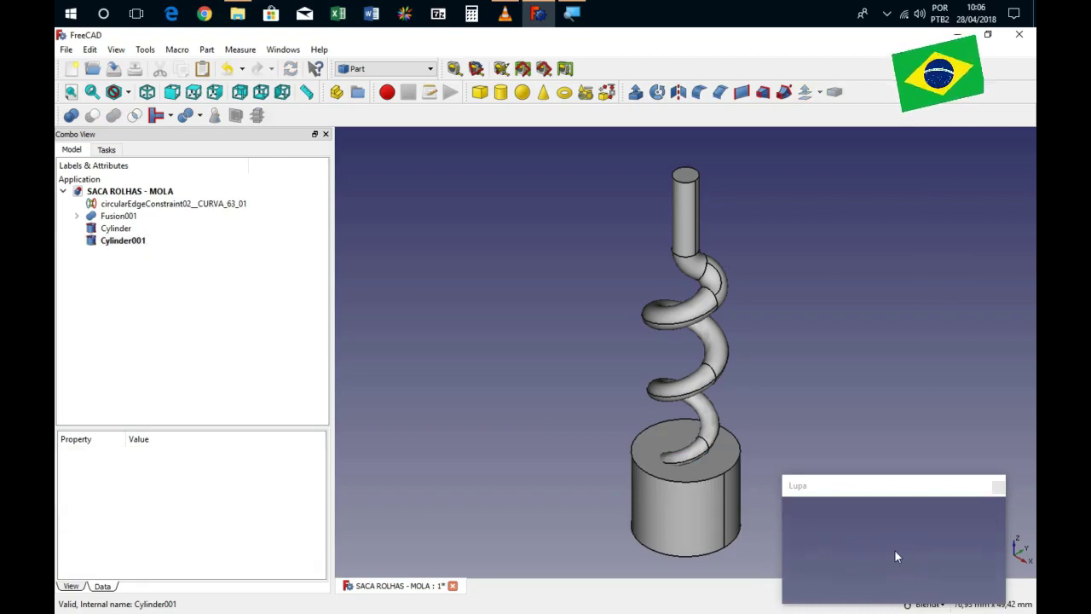
{"action": "scroll", "coordinate": [895, 556], "scroll_direction": "down", "scroll_amount": 3}
In front view, raise Cylinder001 47 mm onto the top of the shaft.
{"action": "key", "text": "1"}
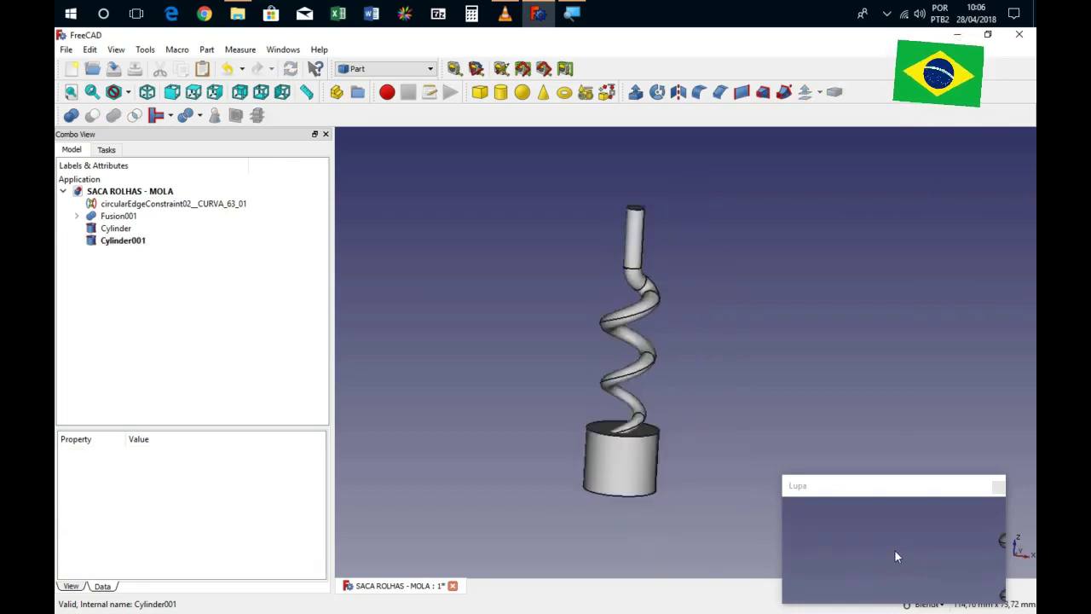
{"action": "left_click", "coordinate": [127, 243]}
{"action": "double_click", "coordinate": [125, 242]}
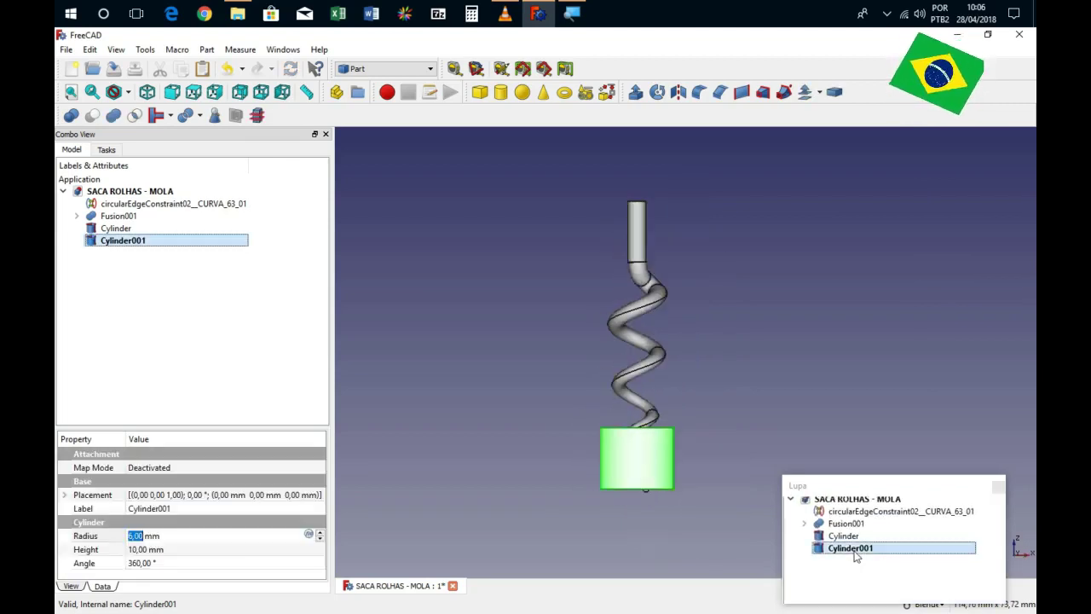
{"action": "left_click_drag", "start_coordinate": [636, 375], "coordinate": [746, 91]}
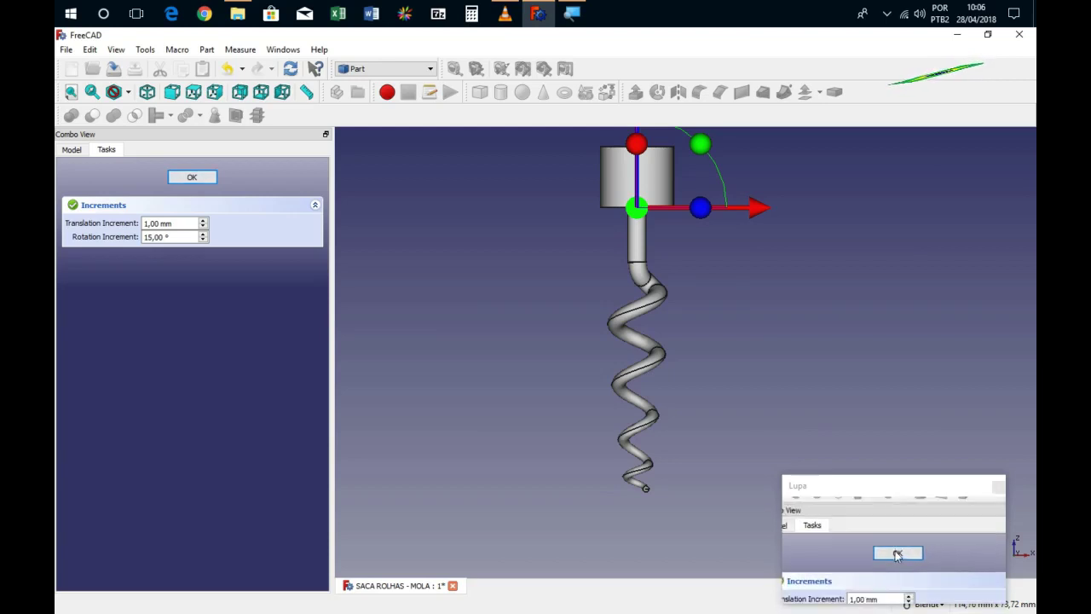
{"action": "left_click", "coordinate": [190, 177]}
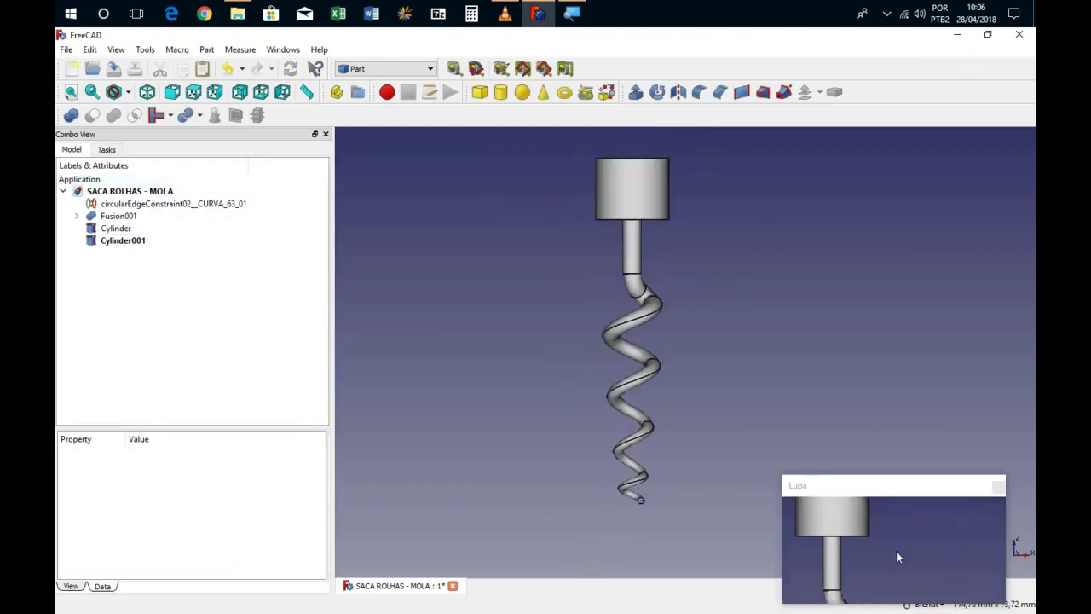
Recheck Cylinder001's placement in Transform without changes, then return to front view.
{"action": "middle_click_drag", "start_coordinate": [698, 242], "coordinate": [648, 217]}
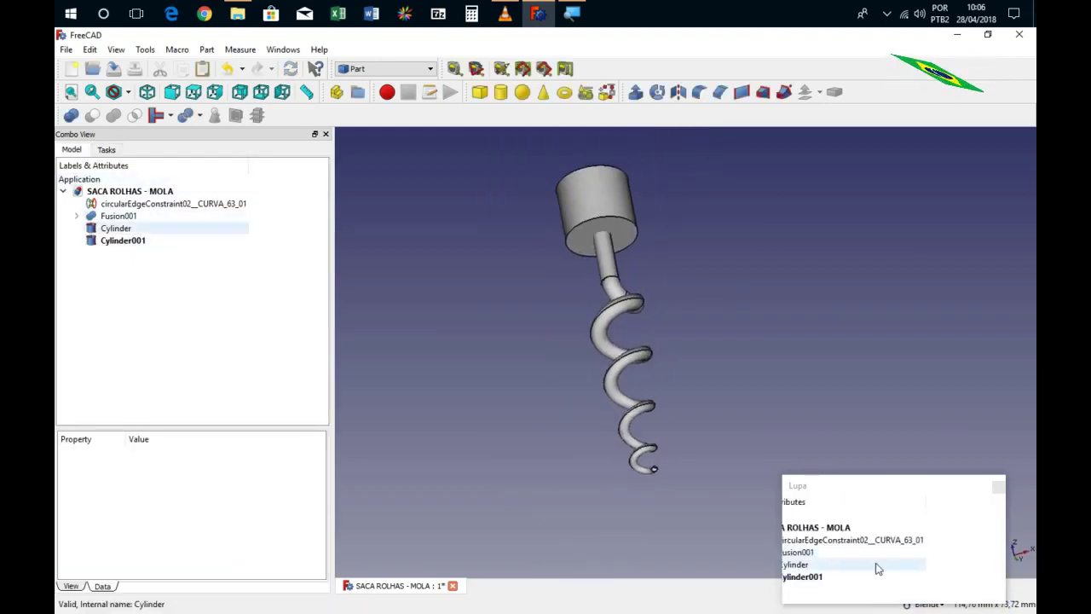
{"action": "double_click", "coordinate": [197, 240]}
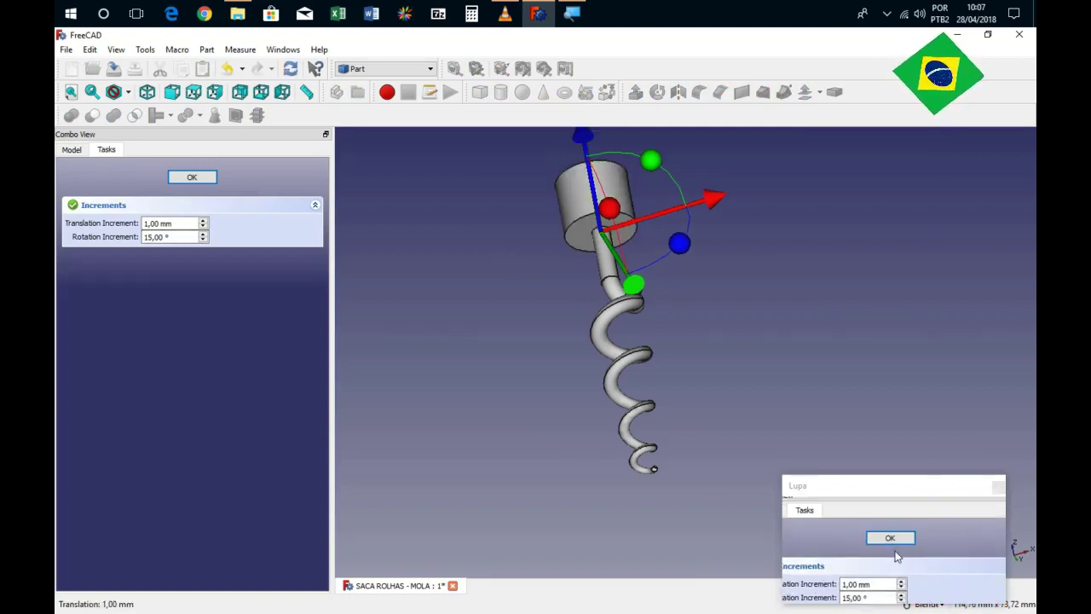
{"action": "left_click", "coordinate": [193, 177]}
{"action": "middle_click_drag", "start_coordinate": [613, 341], "coordinate": [591, 279]}
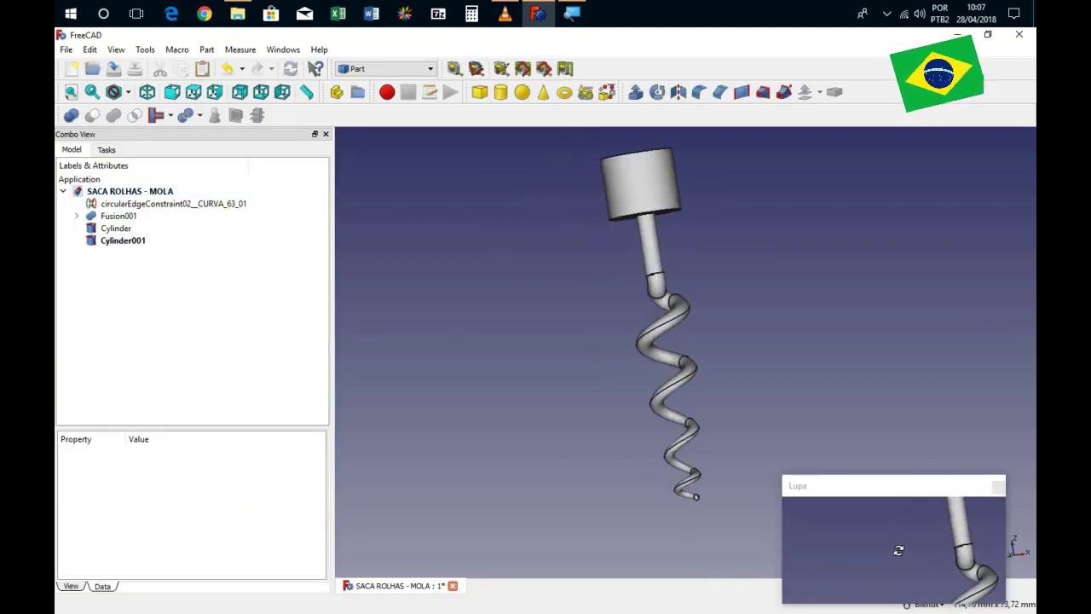
{"action": "key", "text": "1"}
{"action": "scroll", "coordinate": [647, 256], "scroll_direction": "down", "scroll_amount": 2}
{"action": "scroll", "coordinate": [597, 307], "scroll_direction": "down", "scroll_amount": 2}
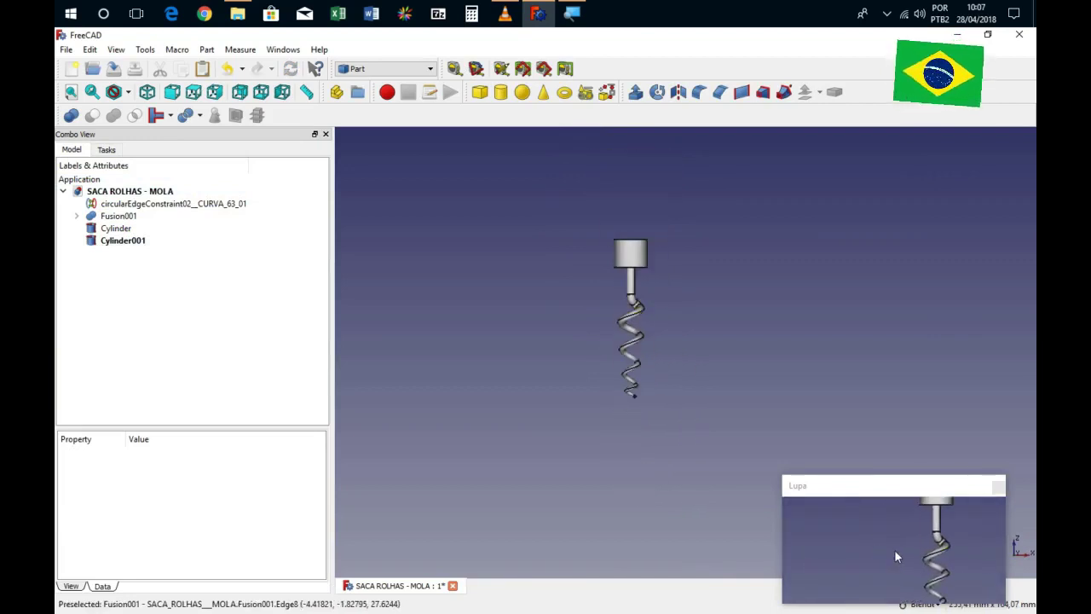
{"action": "scroll", "coordinate": [723, 267], "scroll_direction": "up", "scroll_amount": 2}
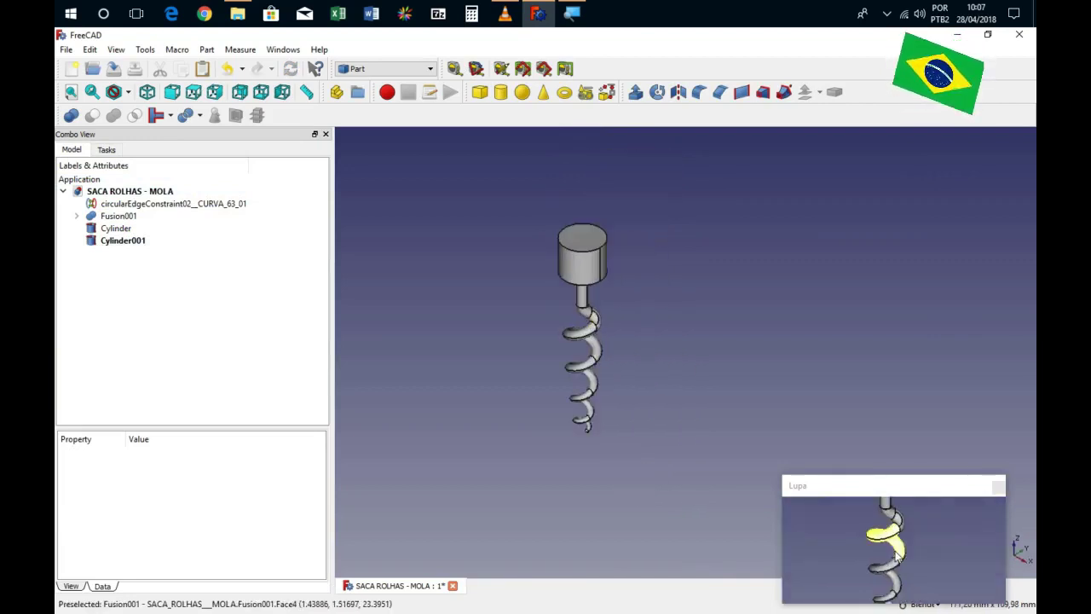
{"action": "scroll", "coordinate": [648, 323], "scroll_direction": "down", "scroll_amount": 2}
{"action": "scroll", "coordinate": [612, 348], "scroll_direction": "up", "scroll_amount": 2}
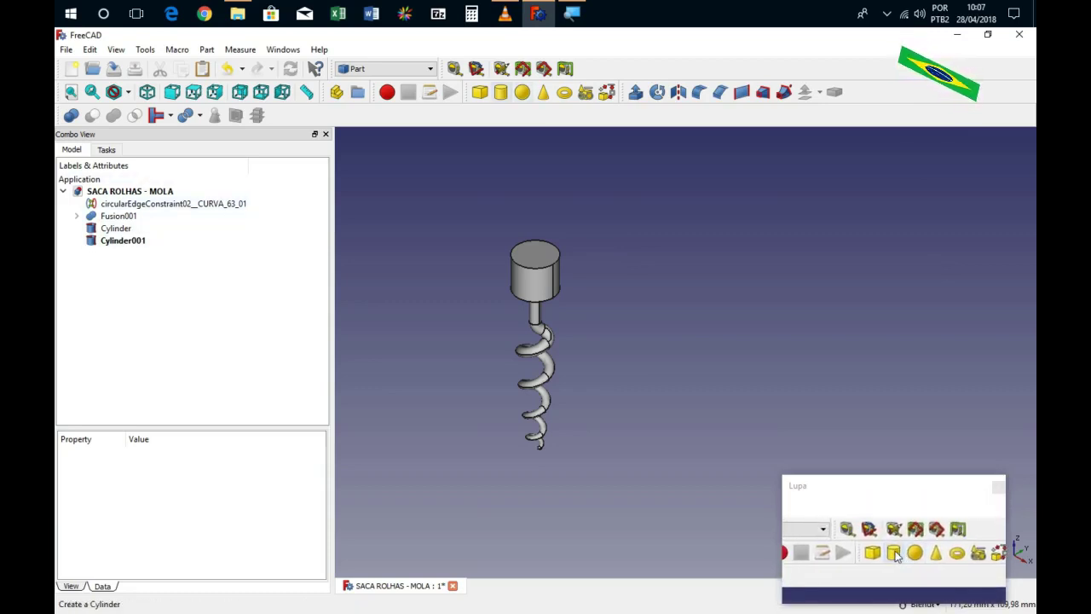
Add Cylinder002 with a 3,50 mm radius and 3 mm height.
{"action": "left_click", "coordinate": [501, 91]}
{"action": "left_click", "coordinate": [109, 253]}
{"action": "type", "text": "3"}
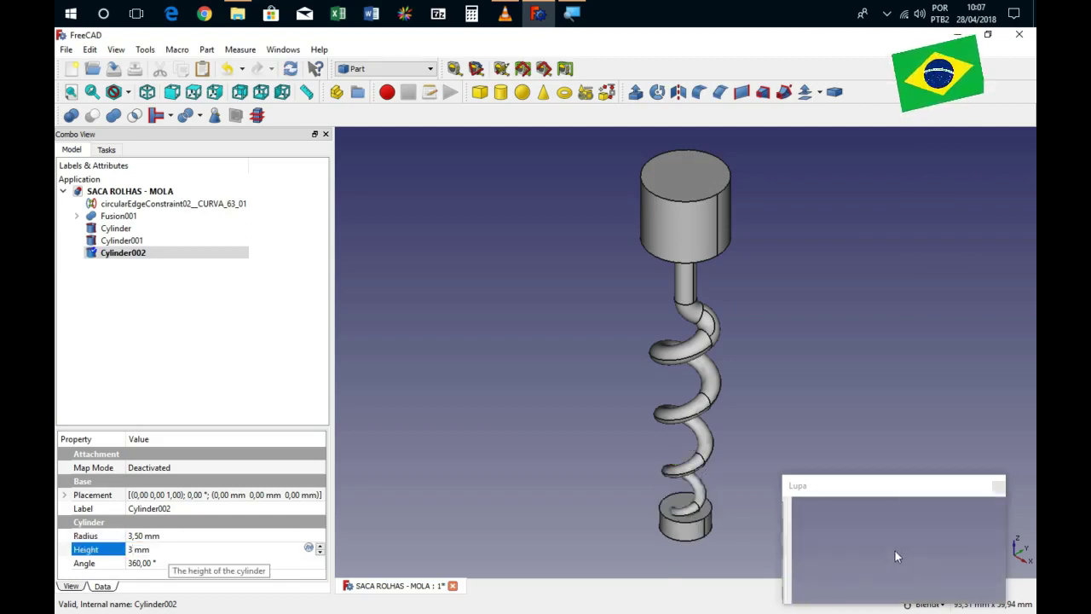
{"action": "left_click", "coordinate": [895, 556]}
Raise Cylinder002 57 mm onto Cylinder001, then add another cylinder, Cylinder003.
{"action": "double_click", "coordinate": [850, 556]}
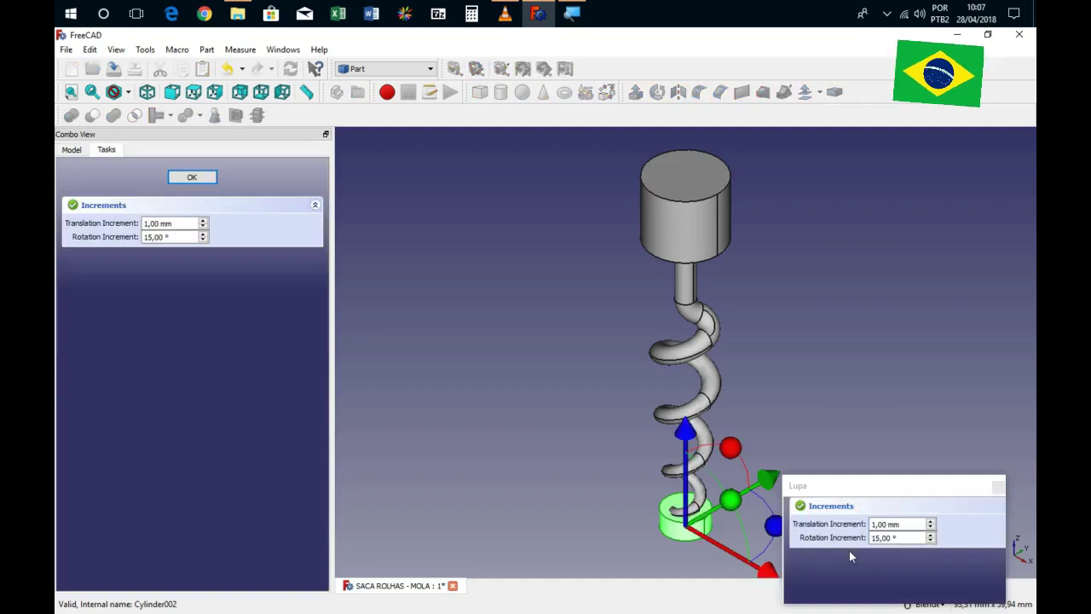
{"action": "left_click_drag", "start_coordinate": [685, 435], "coordinate": [810, 87]}
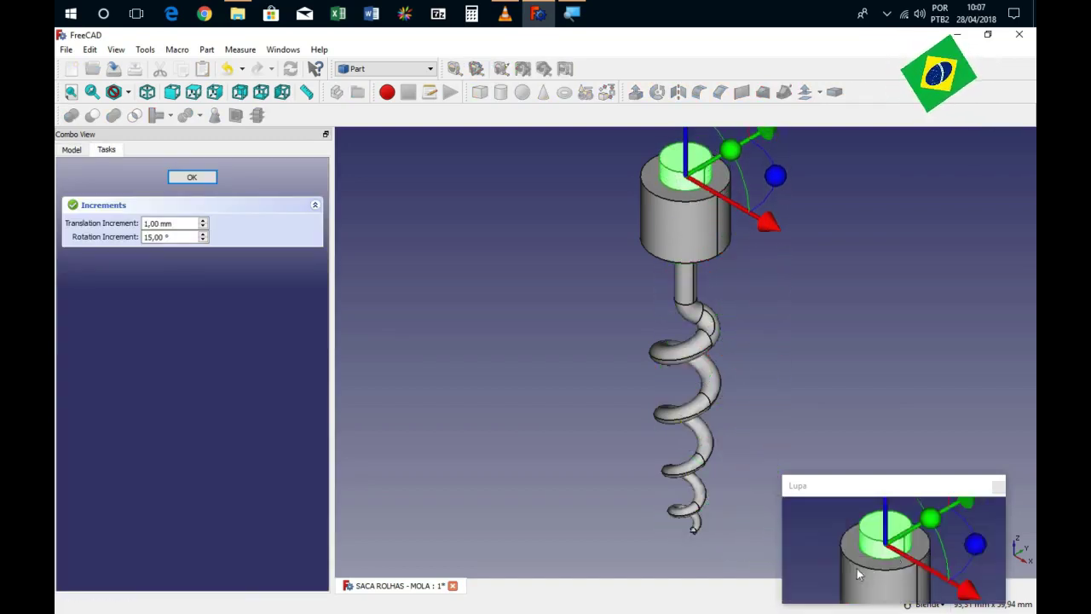
{"action": "scroll", "coordinate": [451, 333], "scroll_direction": "down", "scroll_amount": 2}
{"action": "scroll", "coordinate": [452, 333], "scroll_direction": "down", "scroll_amount": 3}
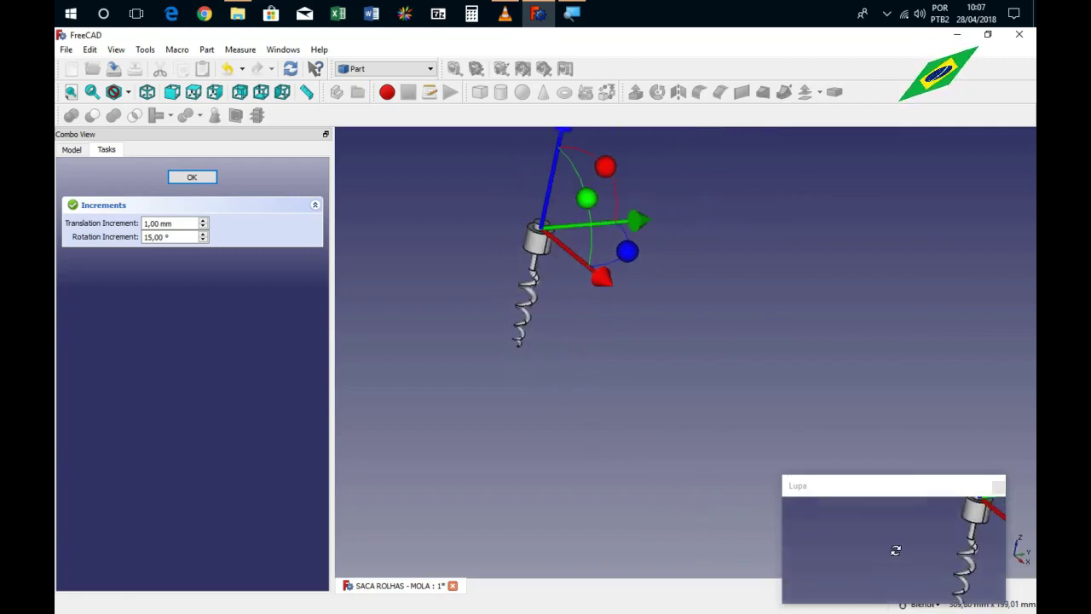
{"action": "key", "text": "Return"}
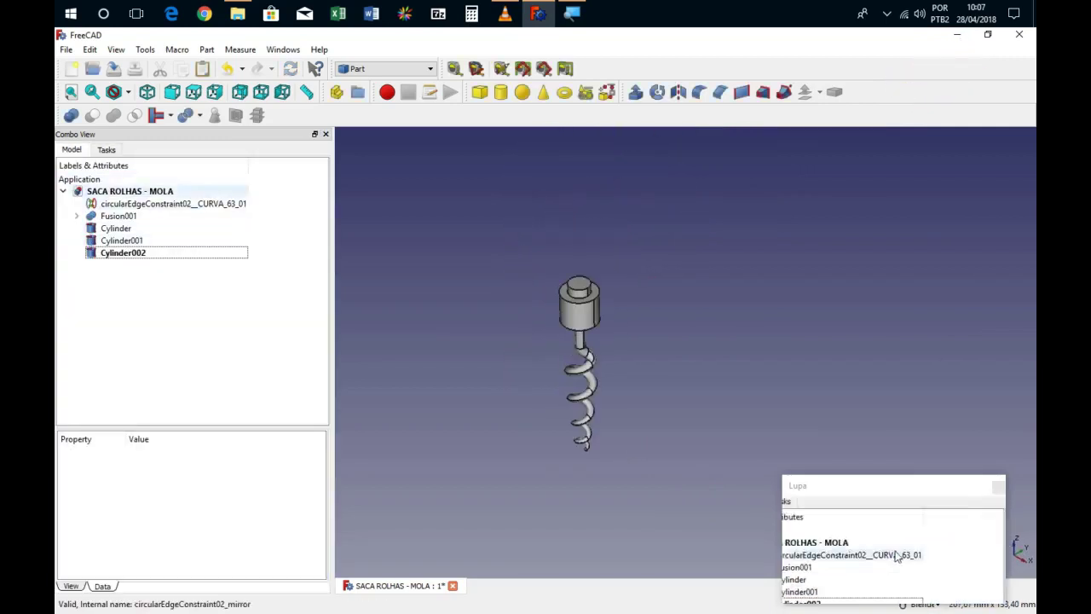
{"action": "left_click", "coordinate": [500, 91]}
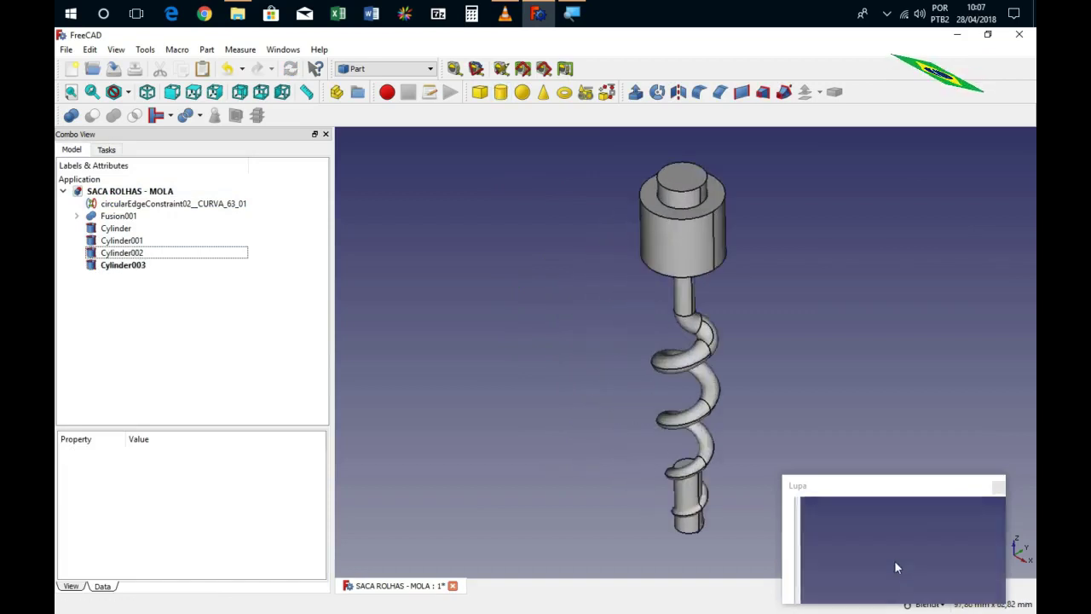
Set Cylinder003's radius to 6,00 mm.
{"action": "left_click", "coordinate": [127, 267]}
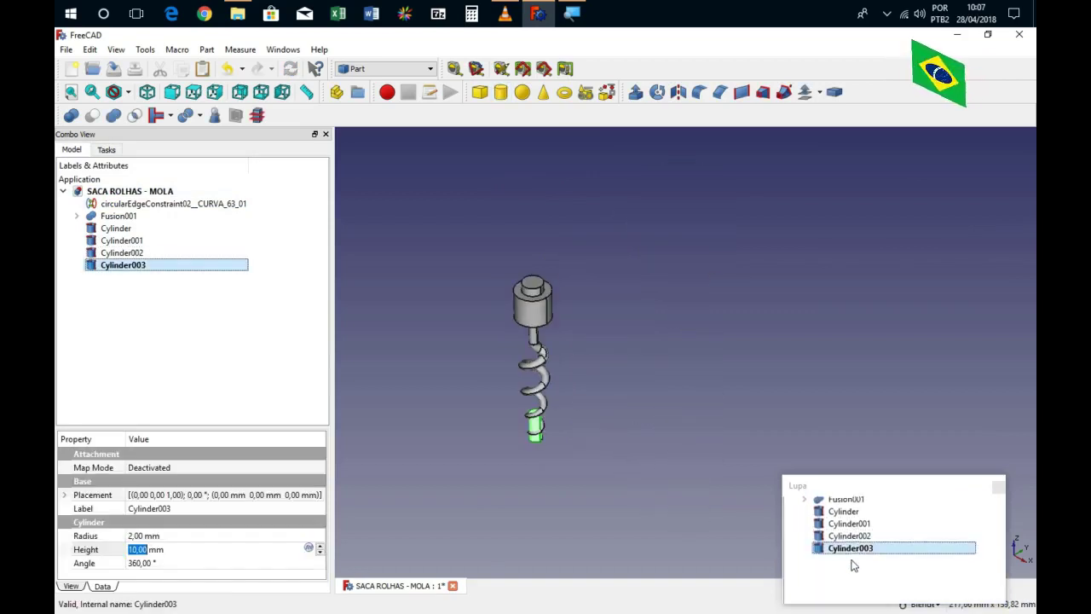
{"action": "left_click", "coordinate": [129, 537]}
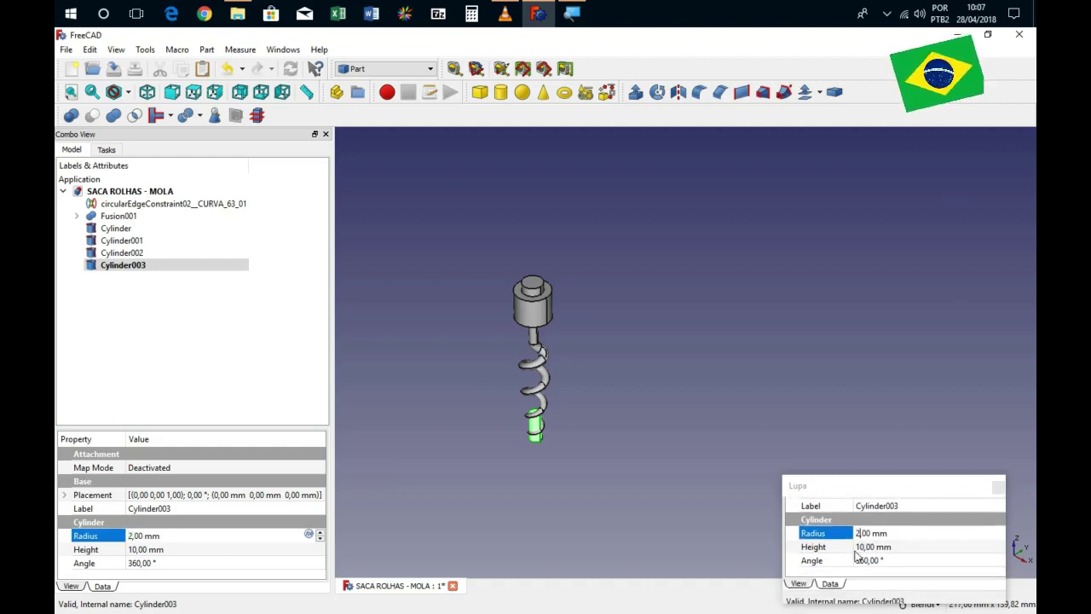
{"action": "type", "text": "6"}
{"action": "left_click", "coordinate": [145, 550]}
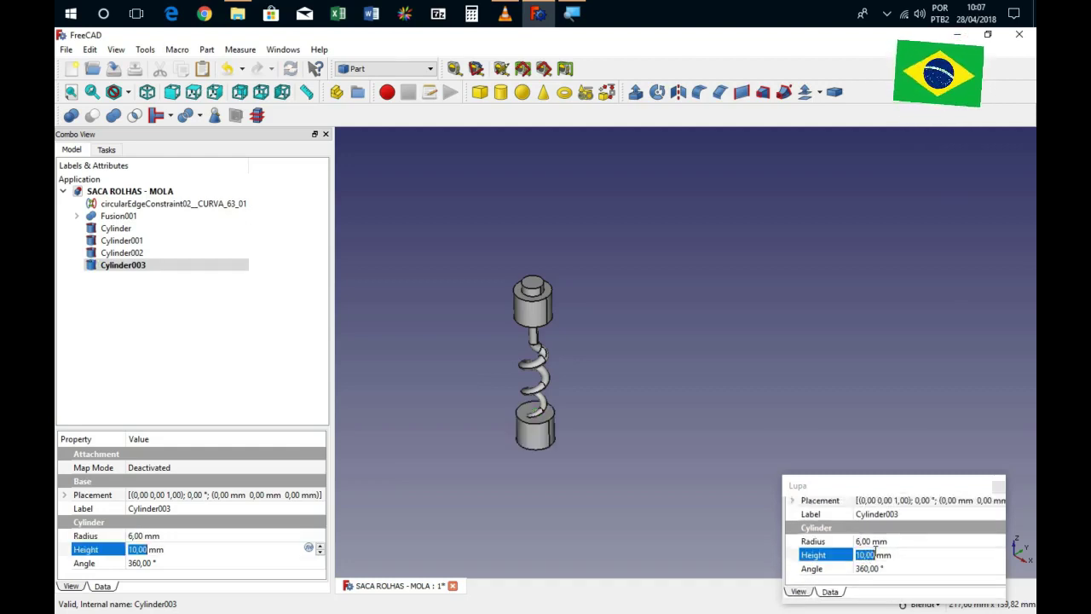
{"action": "type", "text": "3"}
{"action": "left_click", "coordinate": [134, 321]}
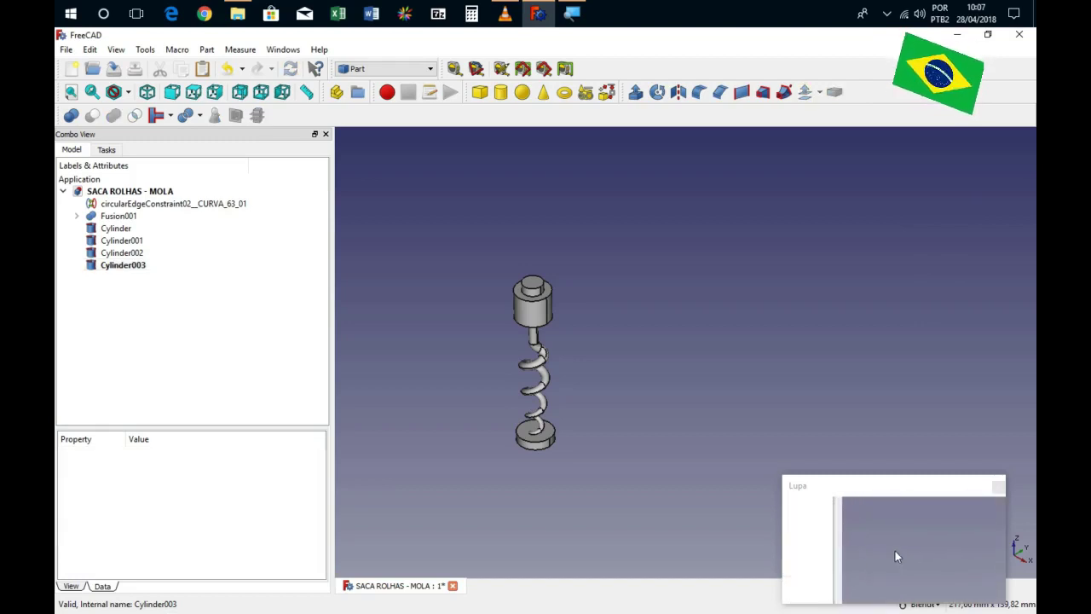
Raise Cylinder003 60 mm onto the top of the stack, checking in front view.
{"action": "double_click", "coordinate": [125, 265]}
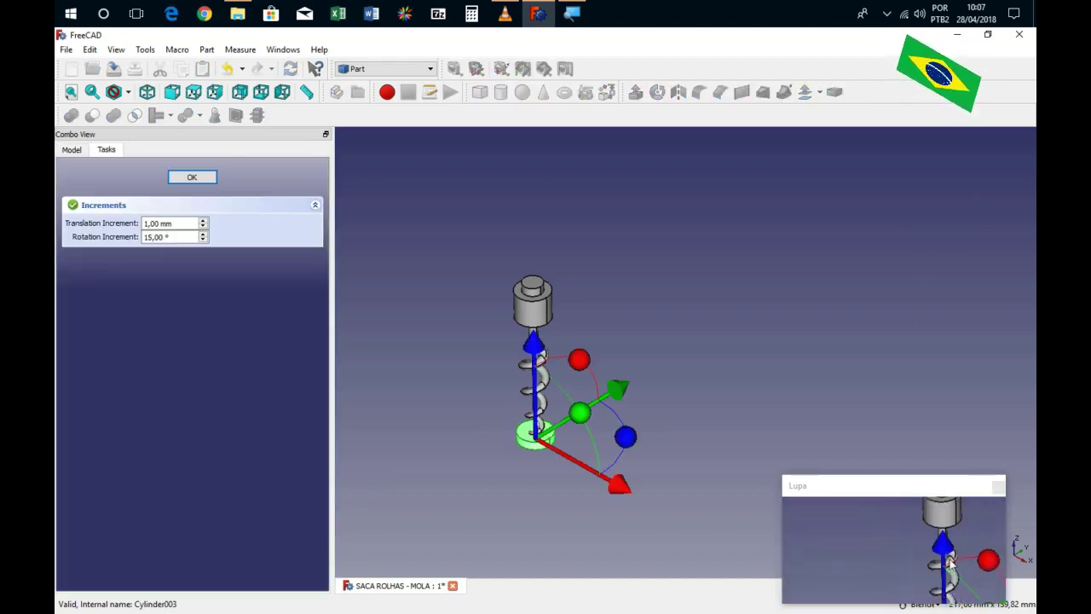
{"action": "left_click_drag", "start_coordinate": [539, 353], "coordinate": [540, 196]}
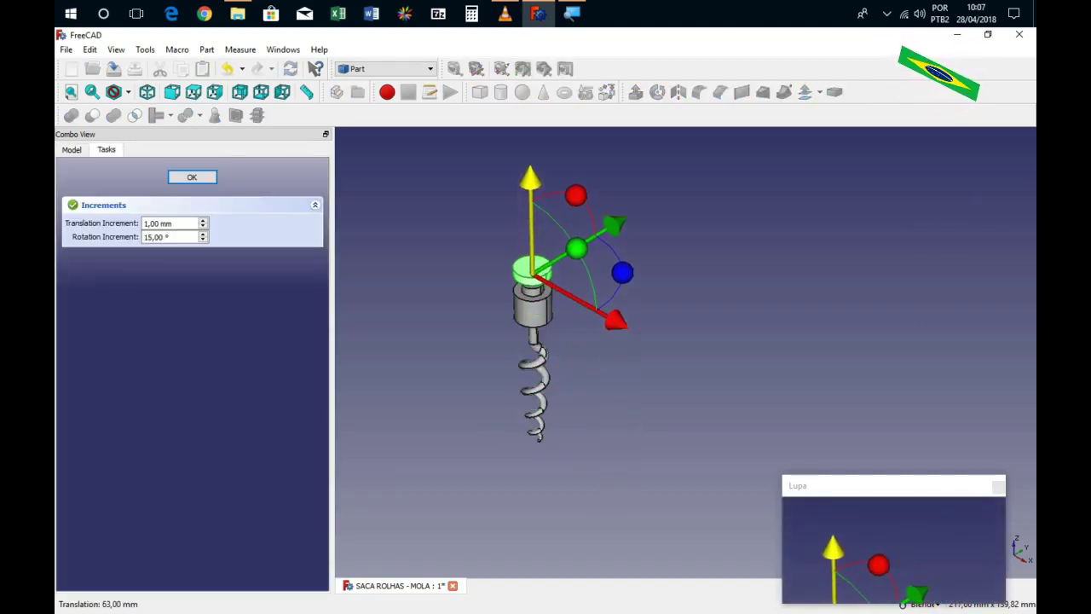
{"action": "key", "text": "1"}
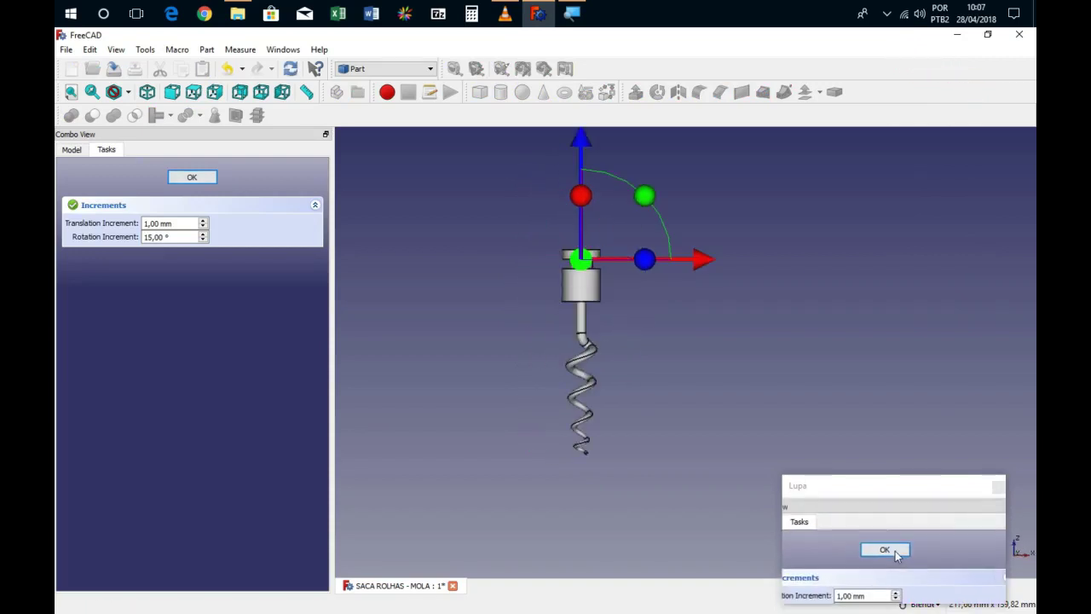
{"action": "left_click", "coordinate": [192, 177]}
{"action": "scroll", "coordinate": [578, 256], "scroll_direction": "up", "scroll_amount": 3}
{"action": "scroll", "coordinate": [578, 256], "scroll_direction": "up", "scroll_amount": 2}
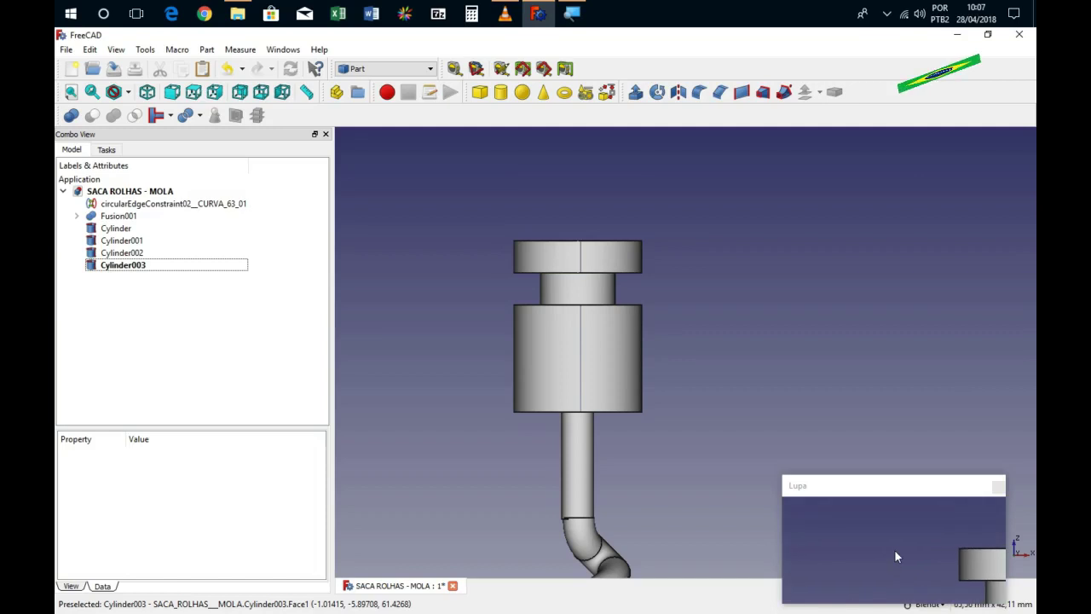
{"action": "scroll", "coordinate": [361, 240], "scroll_direction": "down", "scroll_amount": 2}
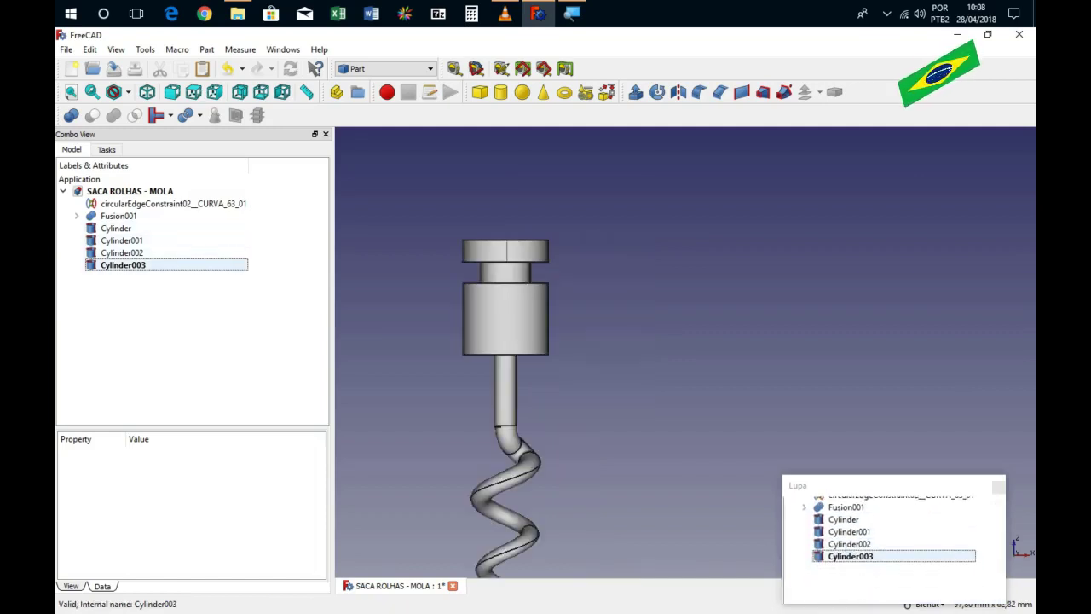
Recheck Cylinder003's placement and orbit to inspect the stacked cylinders.
{"action": "double_click", "coordinate": [124, 265]}
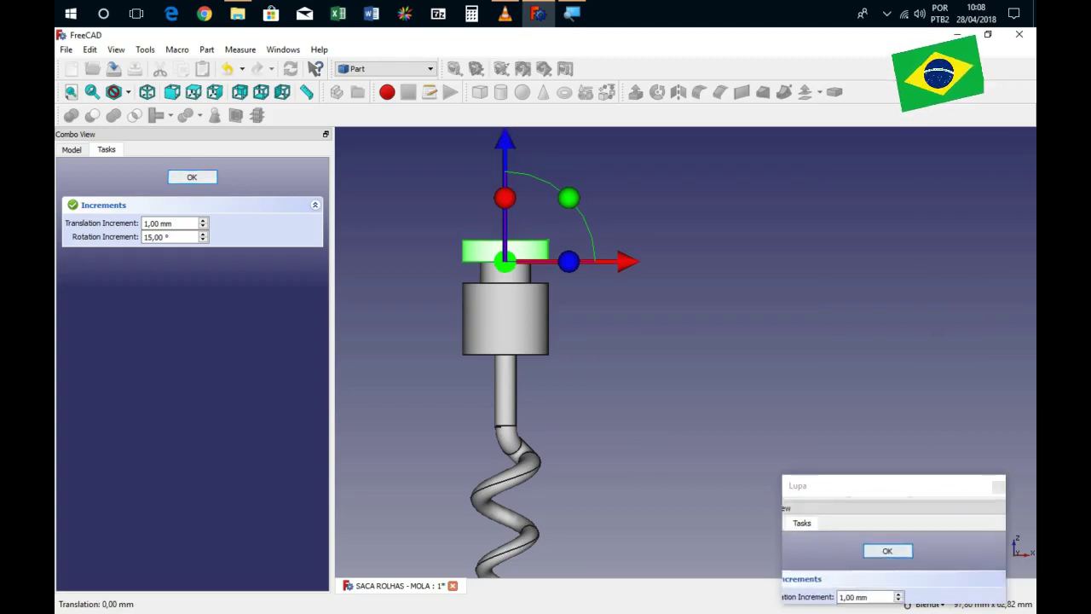
{"action": "left_click", "coordinate": [198, 176]}
{"action": "mouse_move", "coordinate": [431, 283]}
{"action": "middle_mouse_down"}
{"action": "mouse_move", "coordinate": [585, 441]}
{"action": "mouse_move", "coordinate": [563, 401]}
{"action": "middle_mouse_up"}
{"action": "scroll", "coordinate": [563, 401], "scroll_direction": "down", "scroll_amount": 2}
{"action": "scroll", "coordinate": [566, 396], "scroll_direction": "up", "scroll_amount": 3}
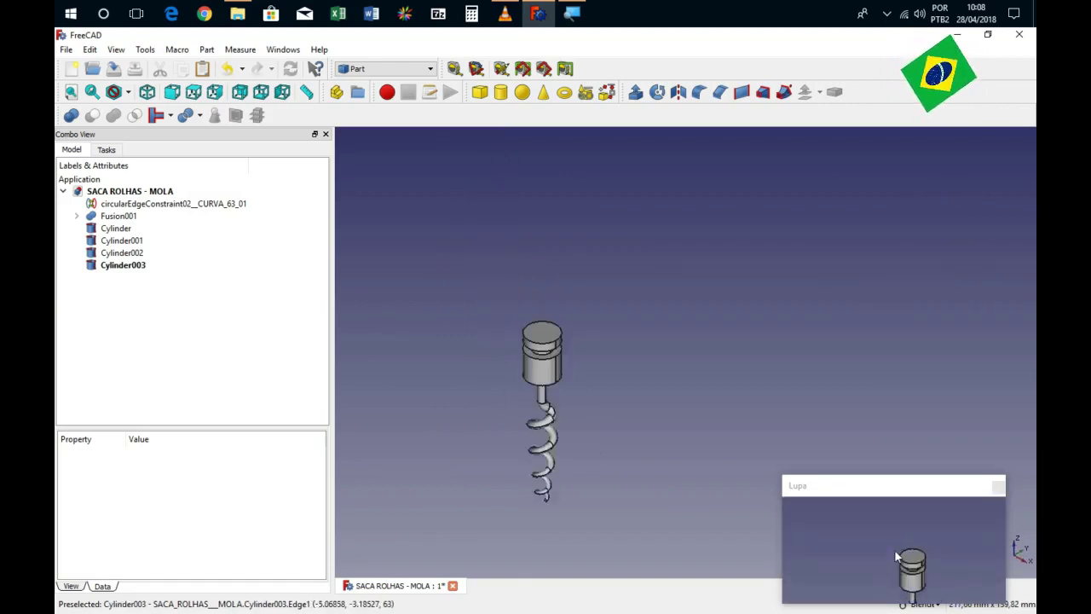
{"action": "scroll", "coordinate": [570, 396], "scroll_direction": "up", "scroll_amount": 2}
{"action": "scroll", "coordinate": [555, 387], "scroll_direction": "down", "scroll_amount": 3}
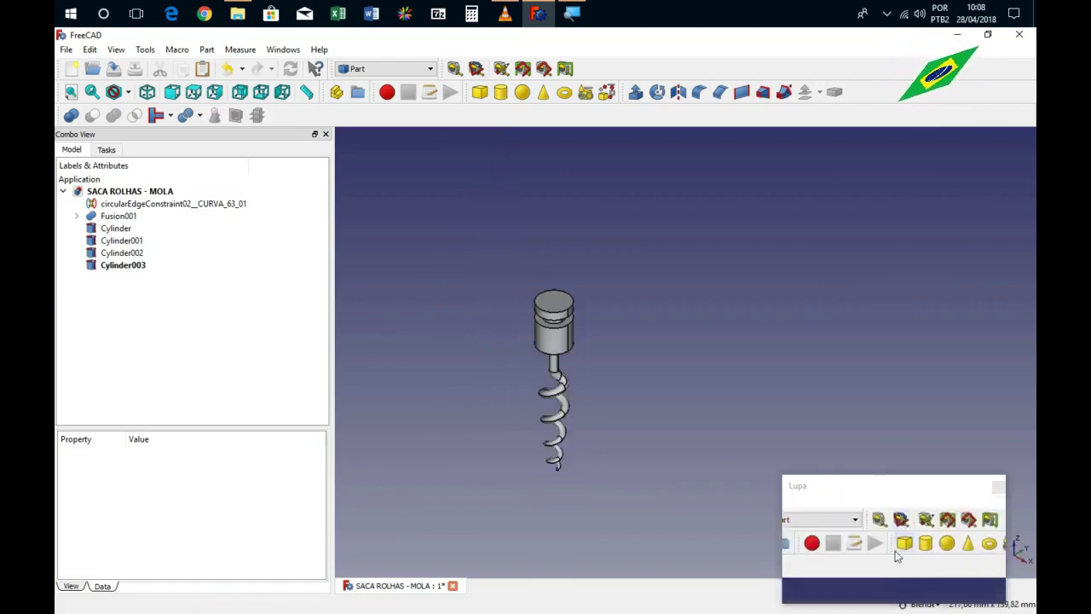
Fuse Fusion001, Cylinder and Cylinder001 into Fusion002.
{"action": "left_click", "coordinate": [422, 68]}
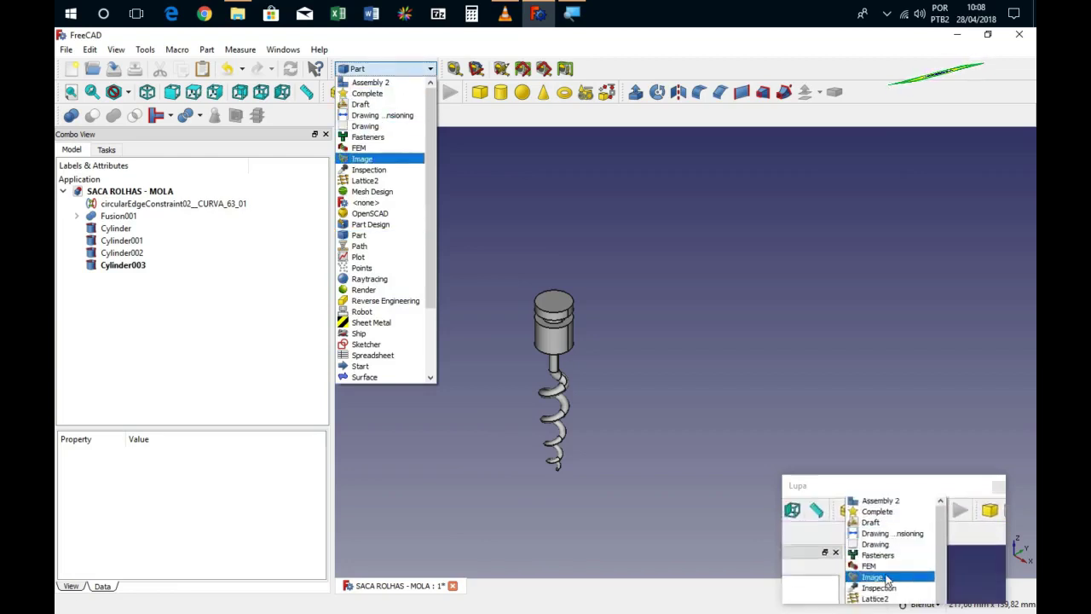
{"action": "left_click", "coordinate": [356, 235]}
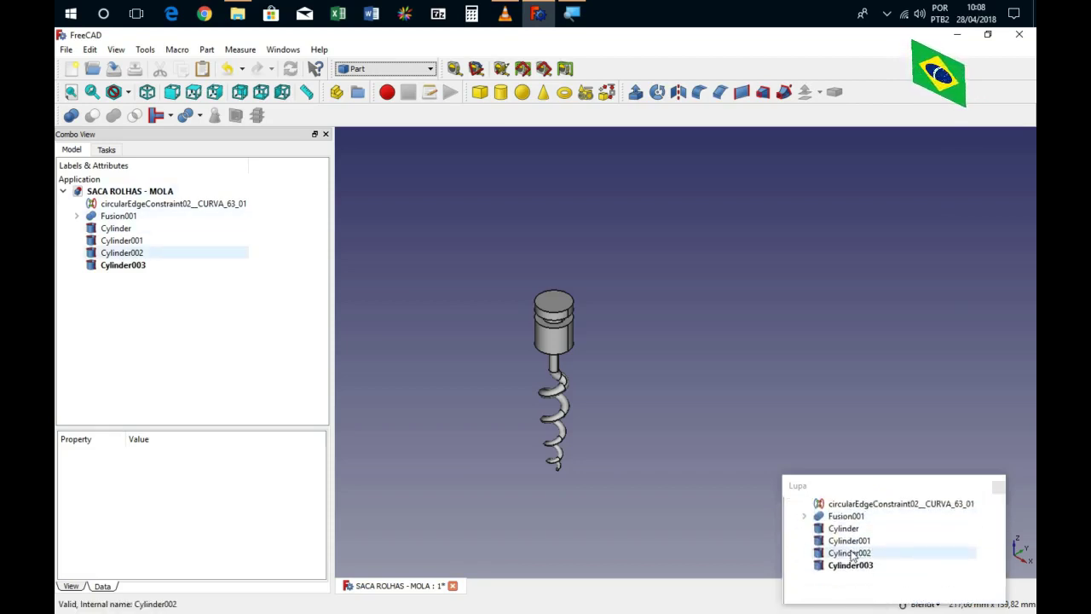
{"action": "left_click", "coordinate": [118, 216]}
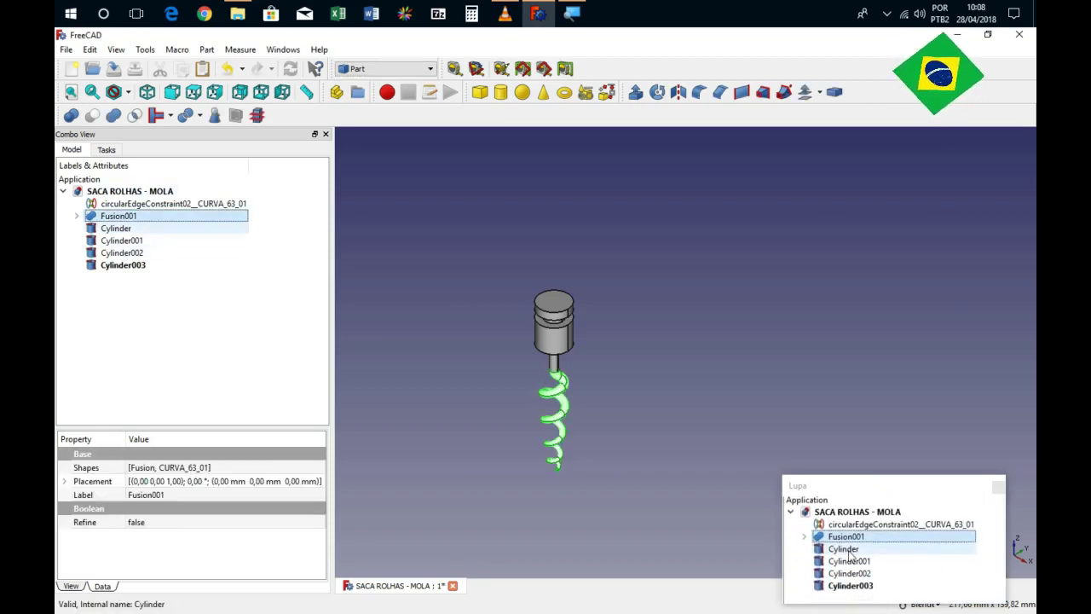
{"action": "left_click", "coordinate": [121, 230], "text": "ctrl"}
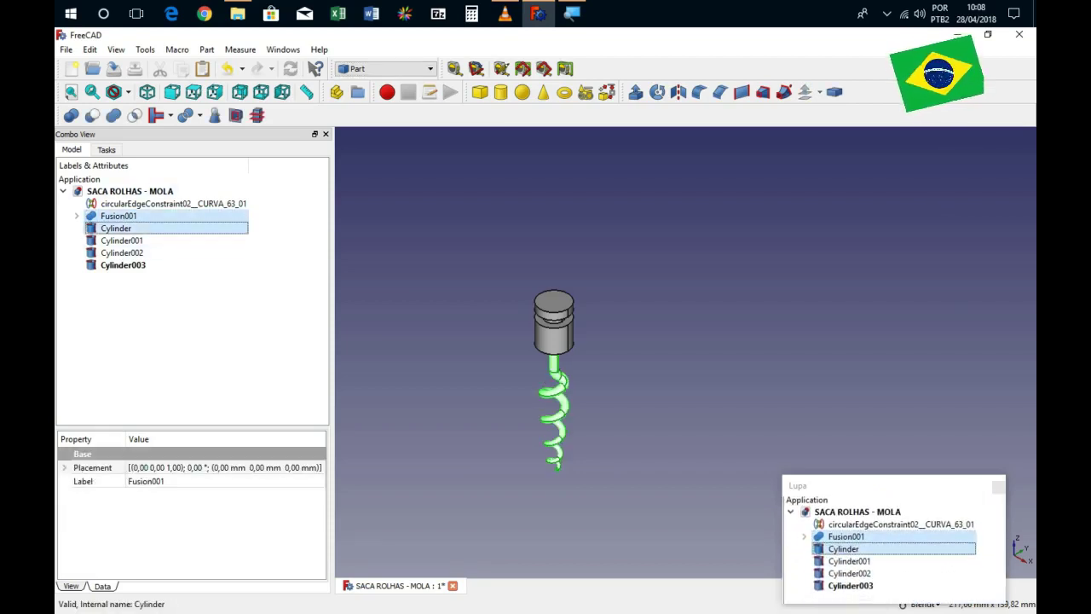
{"action": "left_click", "coordinate": [120, 239], "text": "ctrl"}
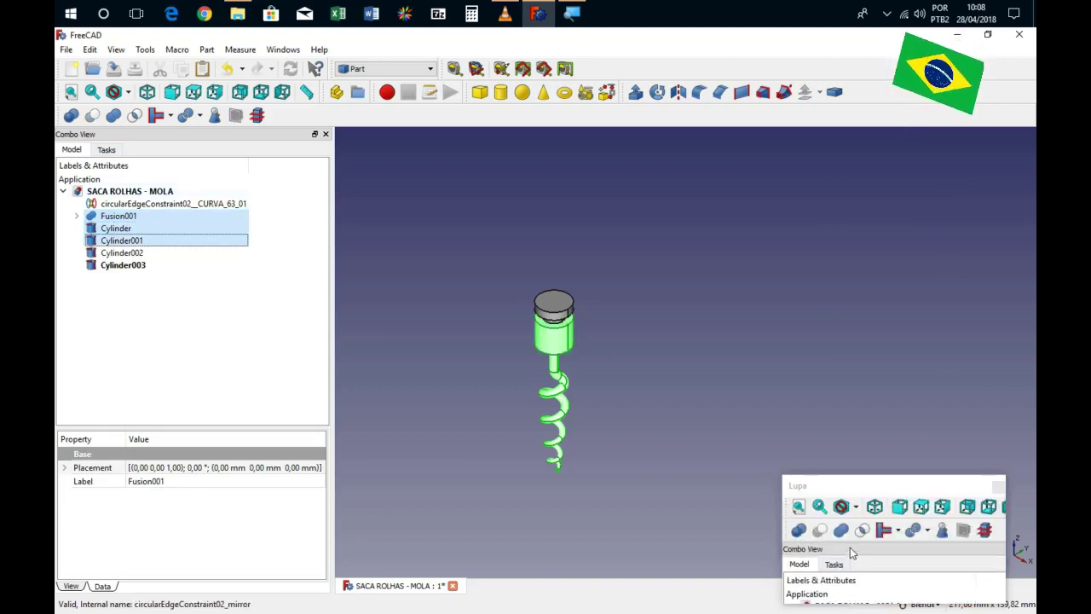
{"action": "left_click", "coordinate": [113, 115]}
{"action": "mouse_move", "coordinate": [477, 417]}
{"action": "middle_mouse_down"}
{"action": "mouse_move", "coordinate": [522, 369]}
{"action": "mouse_move", "coordinate": [619, 349]}
{"action": "middle_mouse_up"}
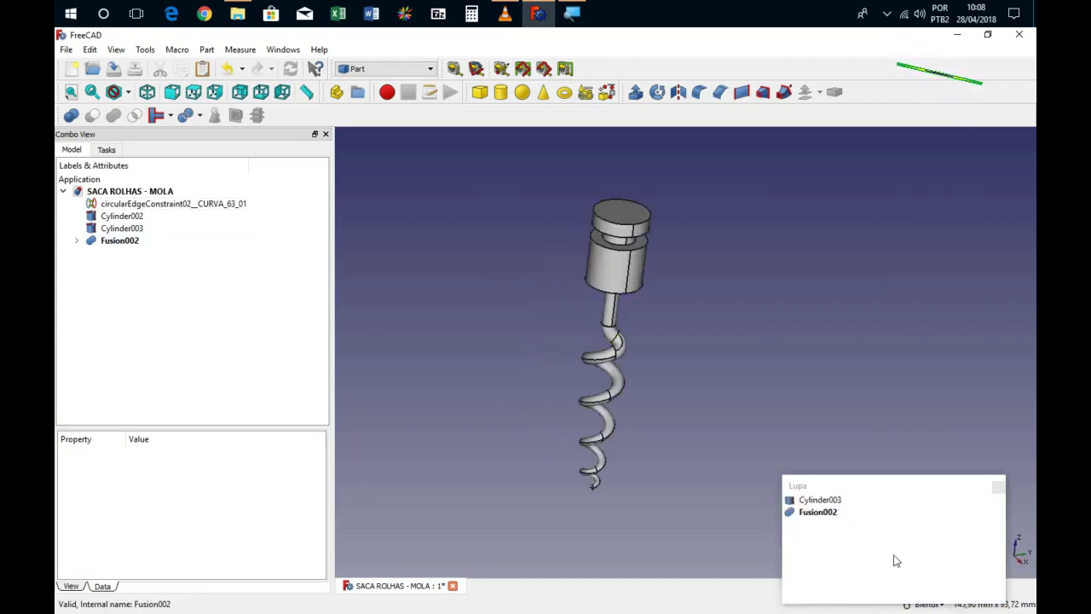
{"action": "key", "text": "0"}
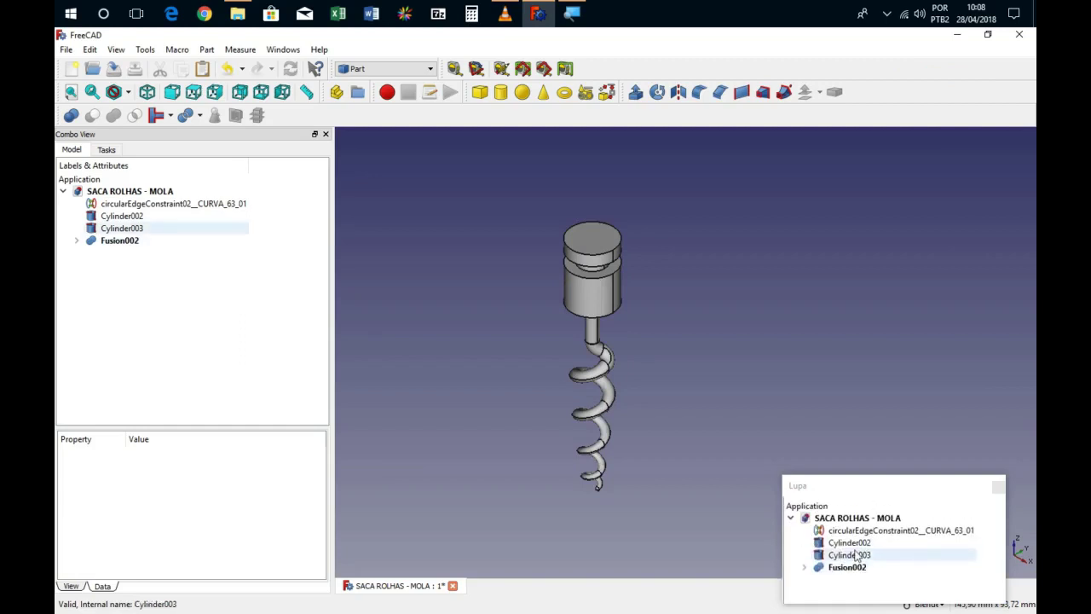
Fuse Cylinder002 and Cylinder003 into Fusion003 and check Fusion002's contents.
{"action": "left_click", "coordinate": [129, 219]}
{"action": "left_click", "coordinate": [130, 229], "text": "ctrl"}
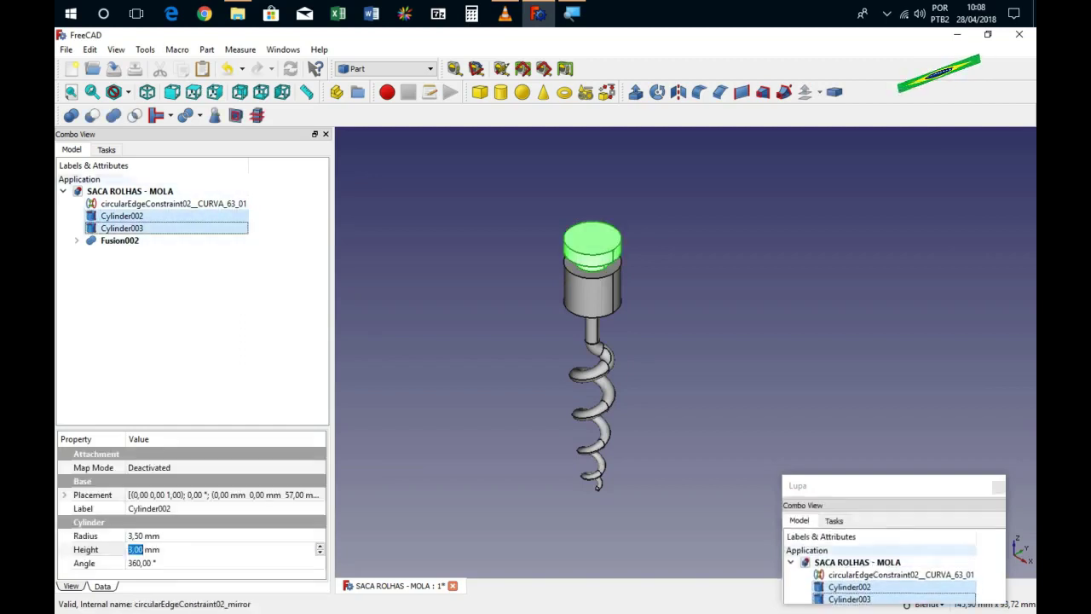
{"action": "left_click", "coordinate": [113, 116]}
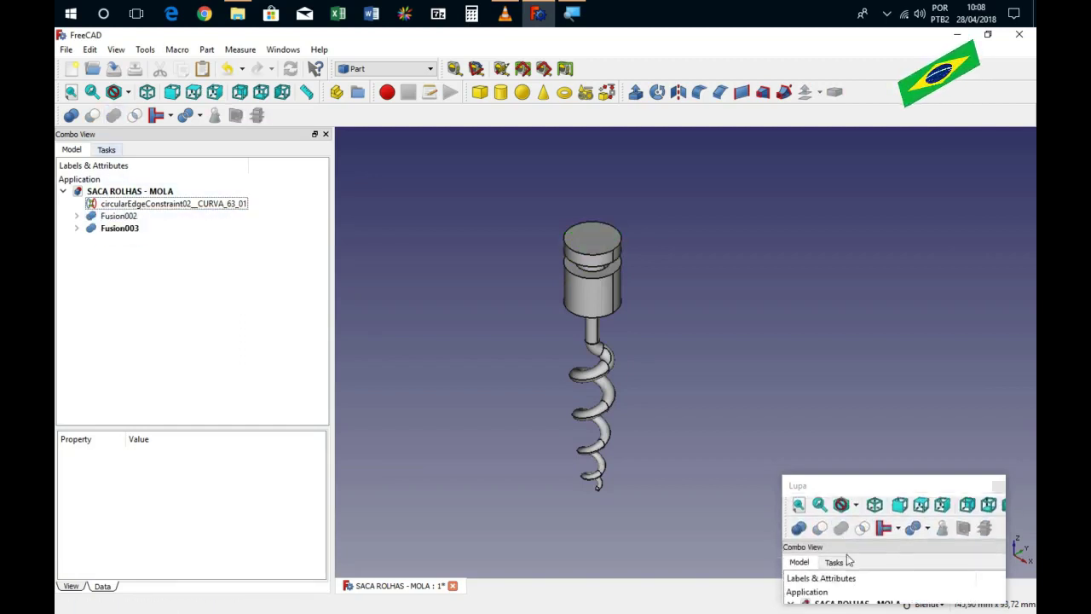
{"action": "left_click", "coordinate": [119, 217]}
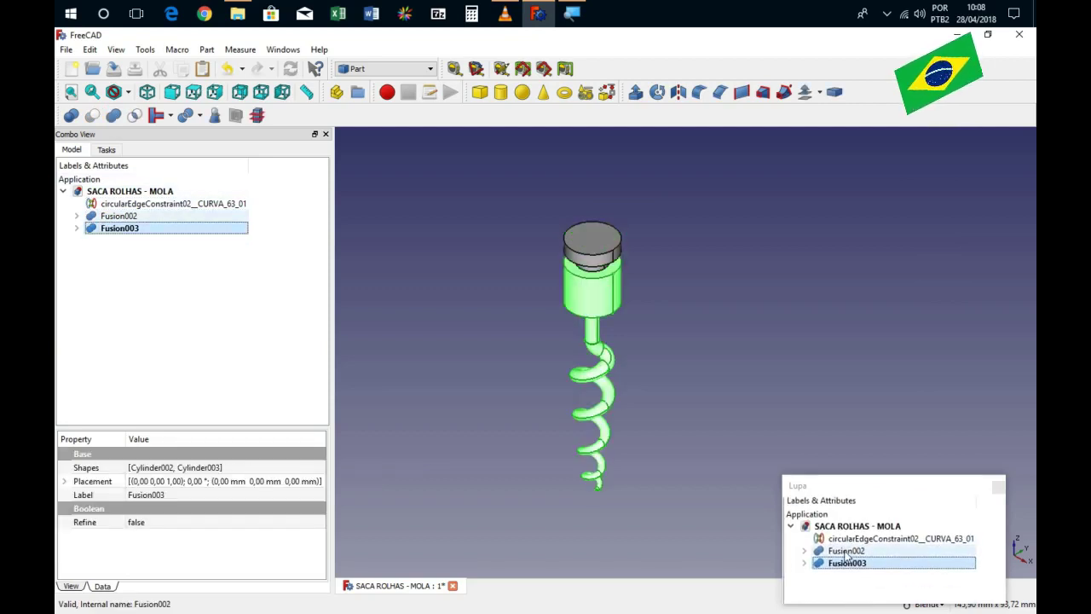
{"action": "left_click", "coordinate": [123, 228]}
{"action": "left_click", "coordinate": [725, 409]}
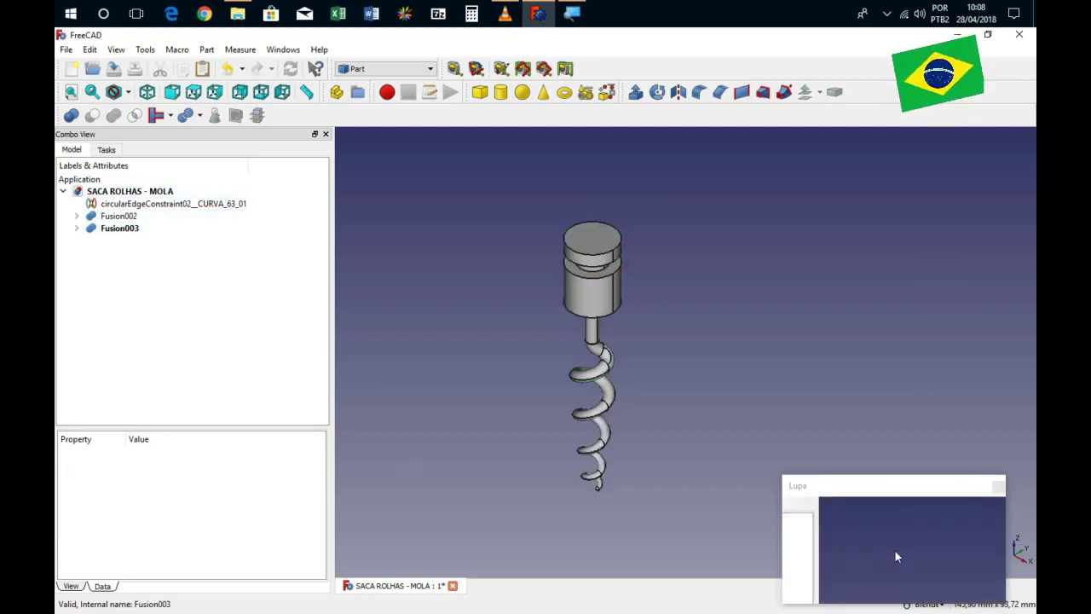
{"action": "left_click", "coordinate": [414, 70]}
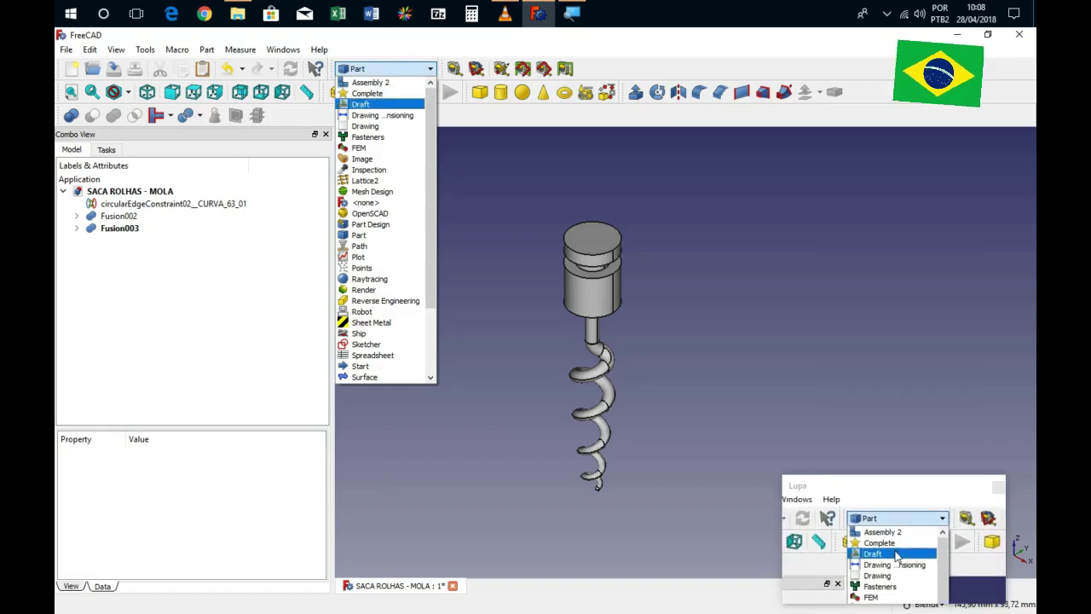
In the Draft workbench, create an ortho Array from Fusion003.
{"action": "left_click", "coordinate": [382, 106]}
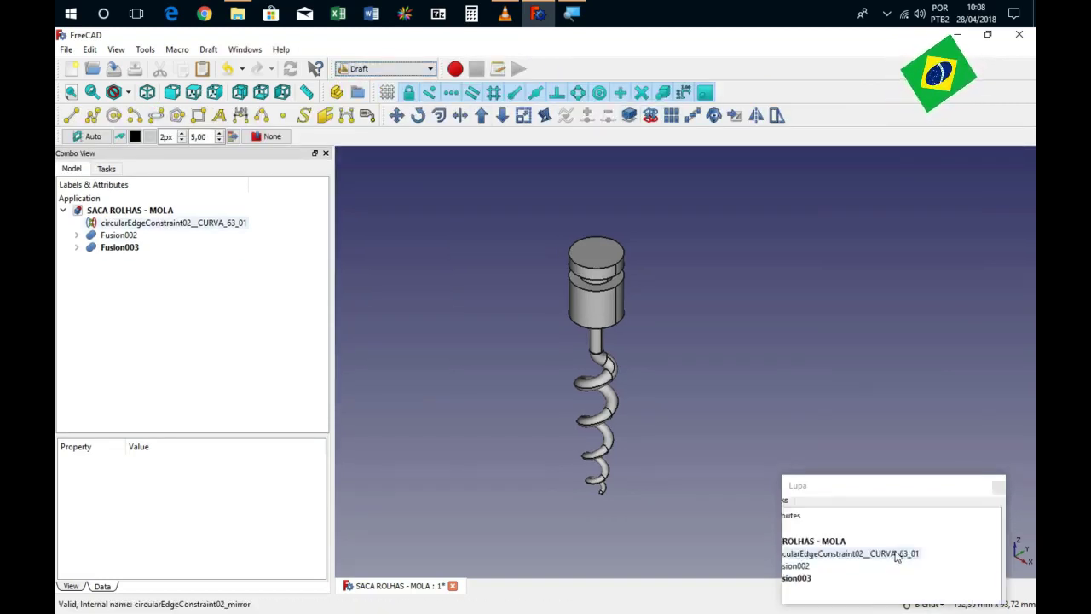
{"action": "left_click", "coordinate": [128, 247]}
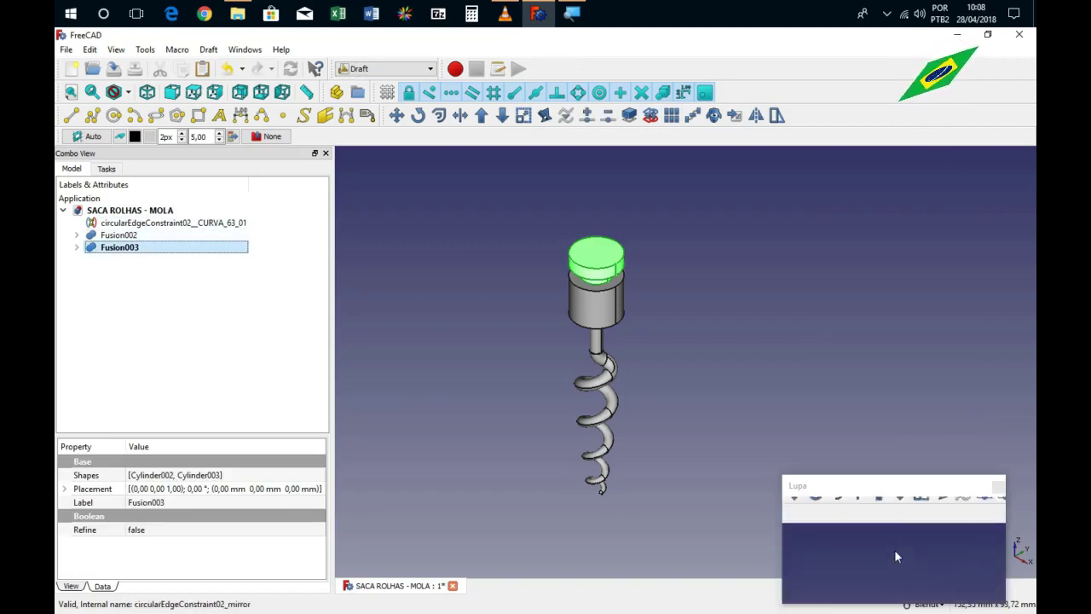
{"action": "left_click", "coordinate": [671, 115]}
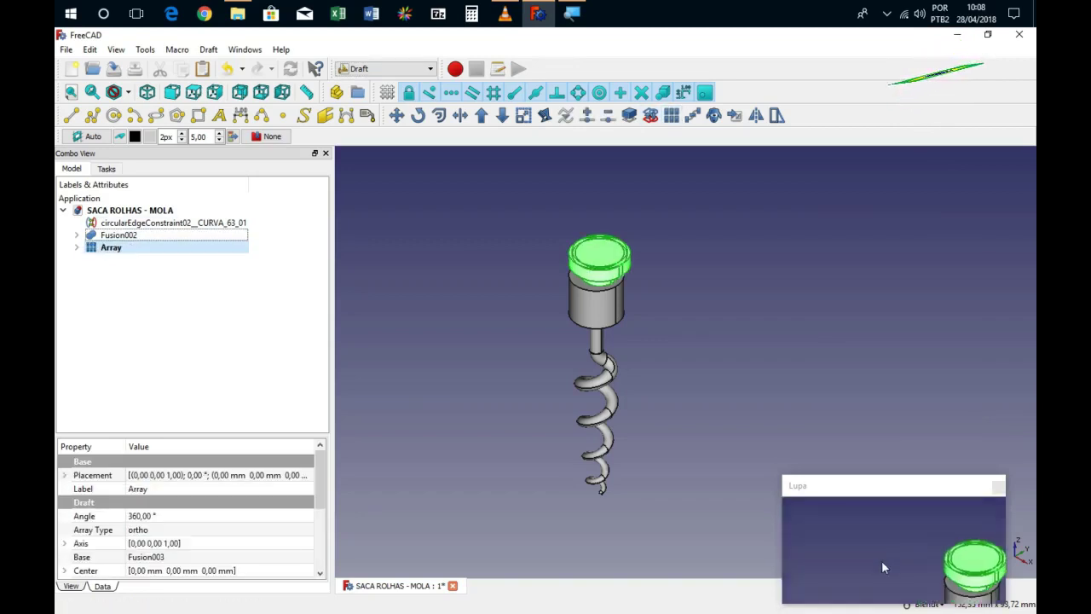
Set the Array's Number X and Number Y to 1 and Number Z to 8.
{"action": "left_click_drag", "start_coordinate": [321, 464], "coordinate": [321, 519]}
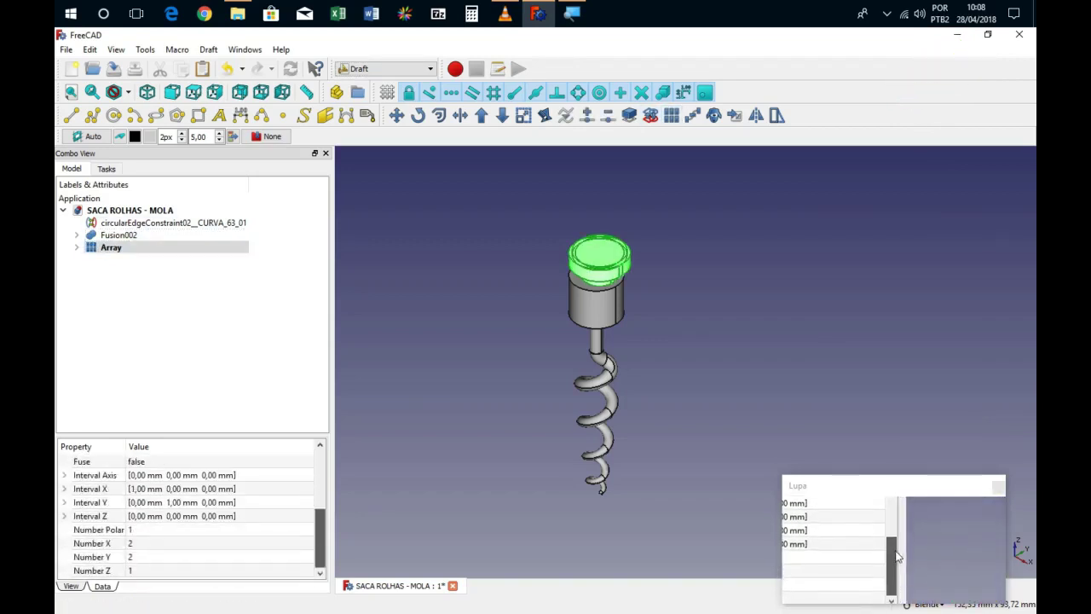
{"action": "left_click", "coordinate": [177, 544]}
{"action": "type", "text": "1"}
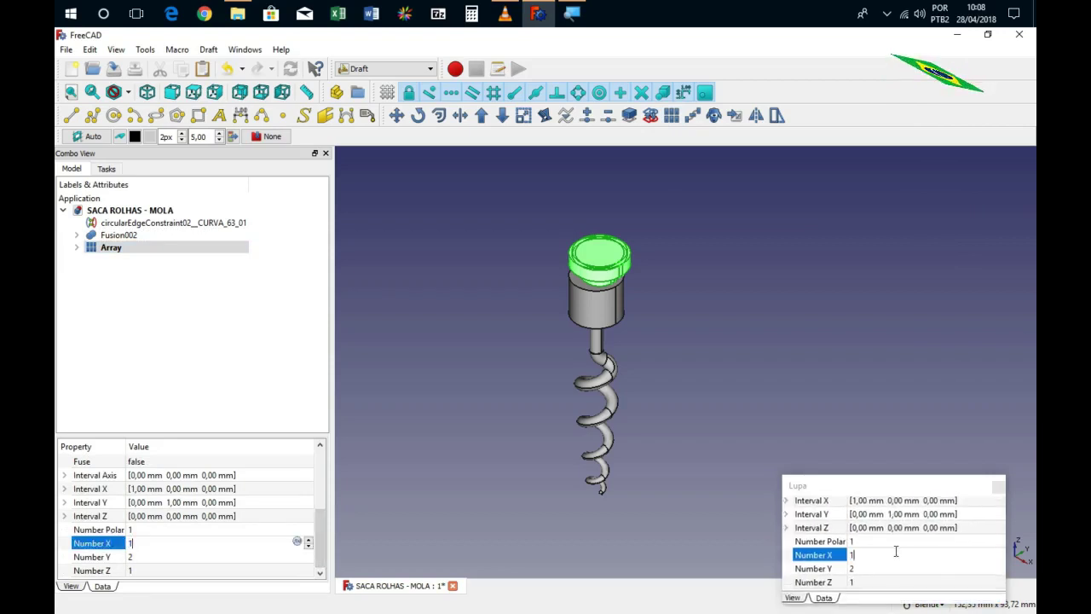
{"action": "left_click", "coordinate": [149, 556]}
{"action": "type", "text": "1"}
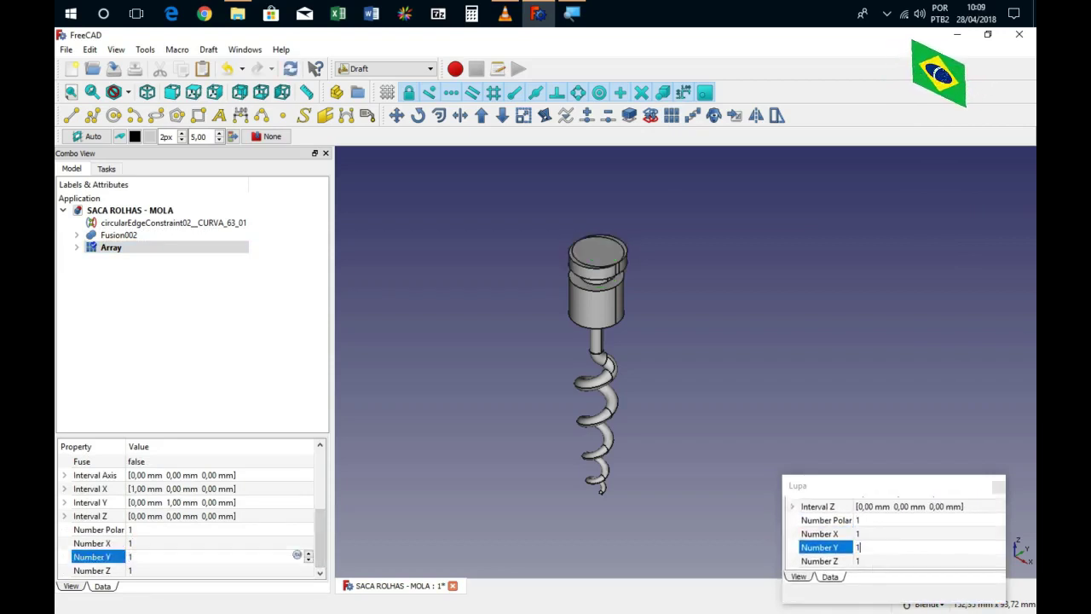
{"action": "left_click", "coordinate": [146, 570]}
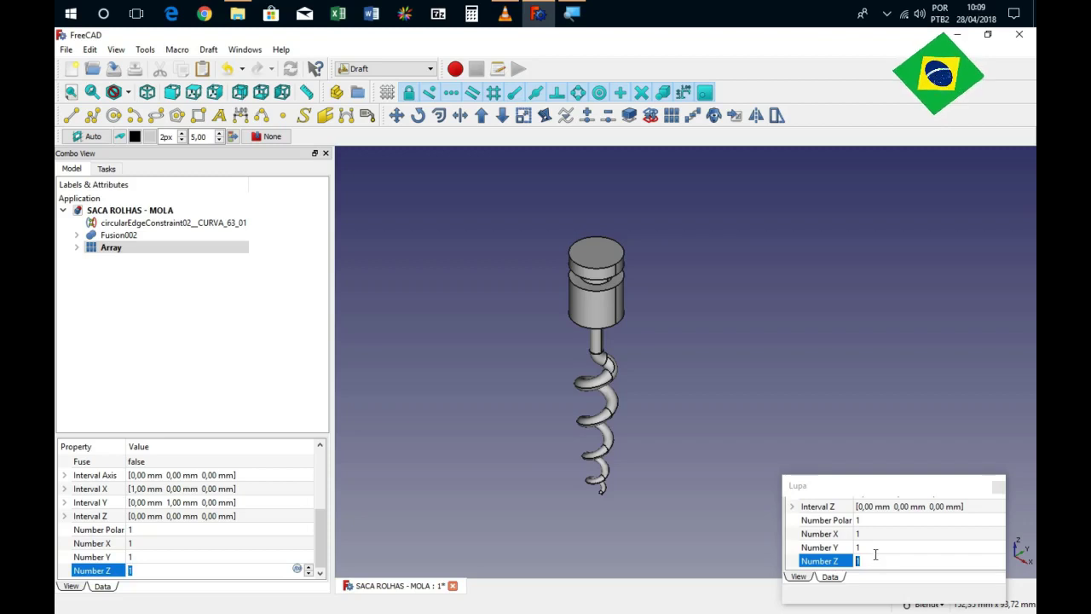
{"action": "mouse_move", "coordinate": [875, 559]}
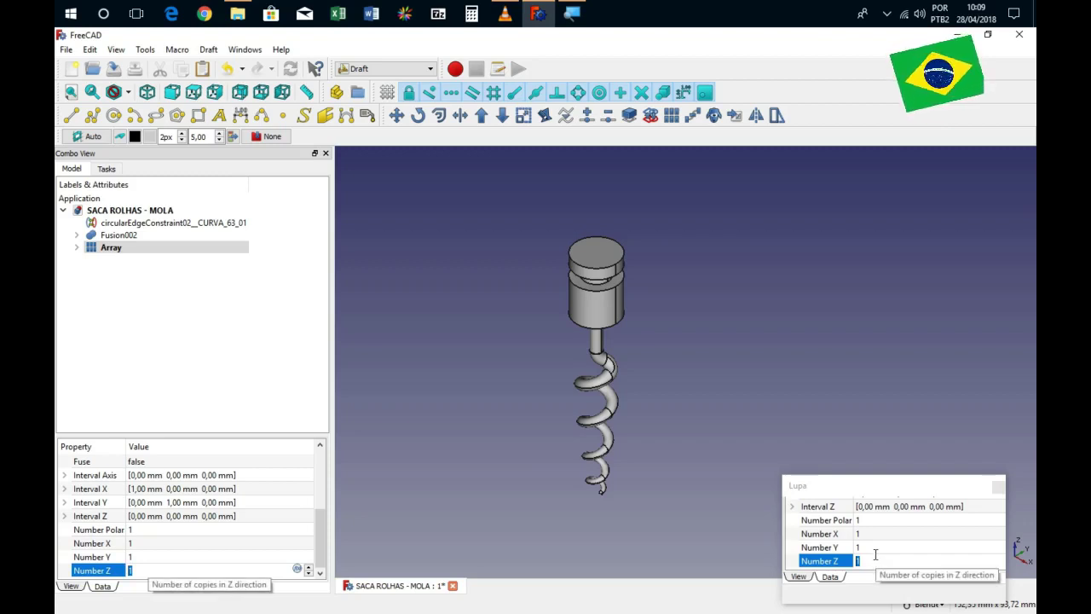
{"action": "type", "text": "8"}
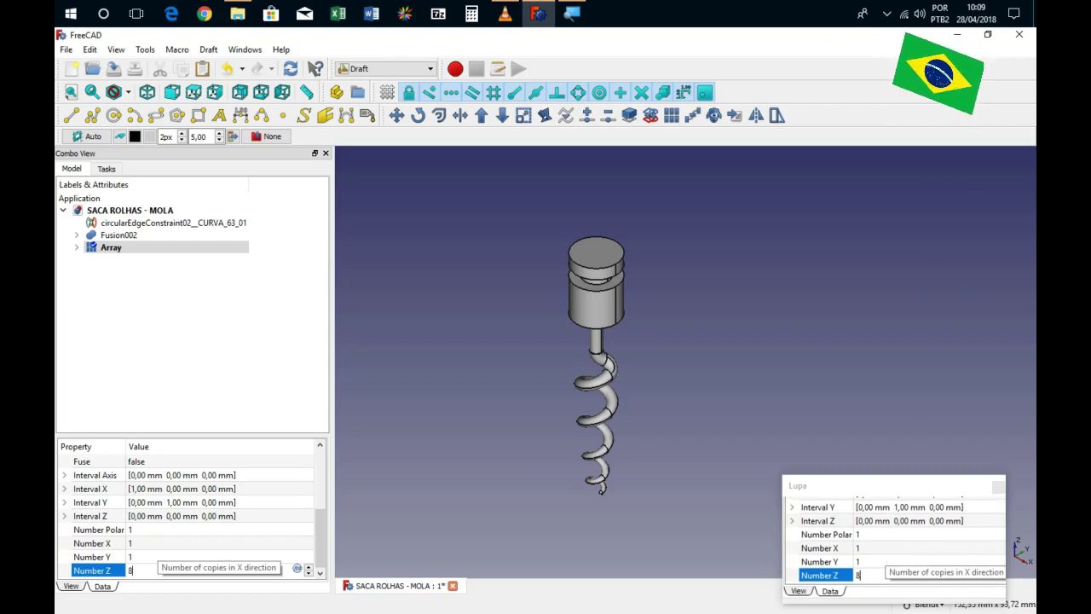
Set the Array's Interval Z to 6 mm and orbit to check the eight stacked discs.
{"action": "left_click", "coordinate": [65, 515]}
{"action": "type", "text": "6"}
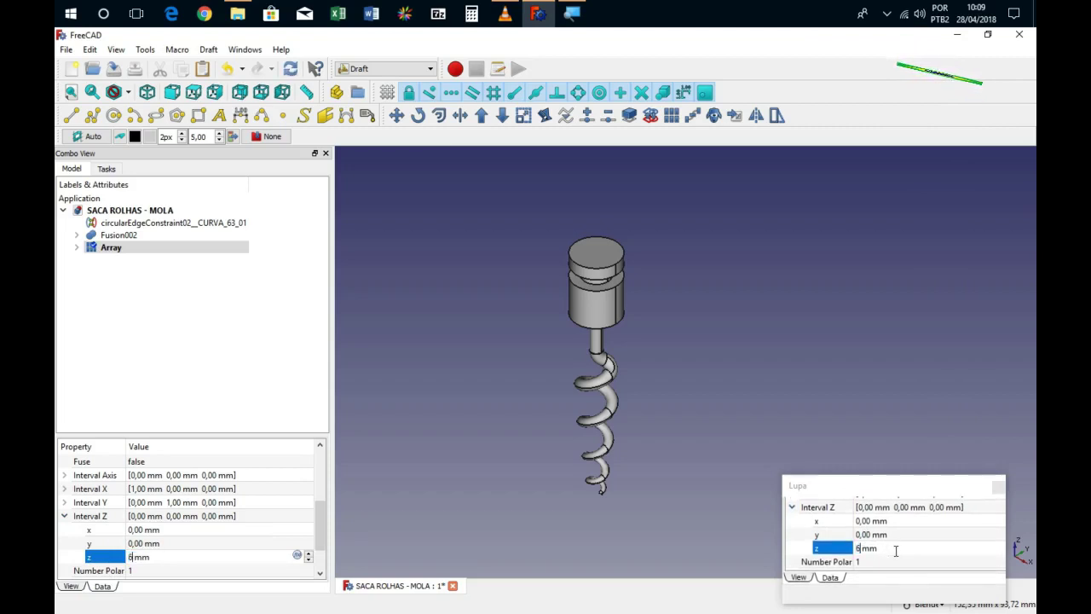
{"action": "mouse_move", "coordinate": [460, 401]}
{"action": "middle_mouse_down"}
{"action": "mouse_move", "coordinate": [432, 399]}
{"action": "mouse_move", "coordinate": [451, 394]}
{"action": "middle_mouse_up"}
{"action": "middle_click_drag", "start_coordinate": [531, 370], "coordinate": [487, 436]}
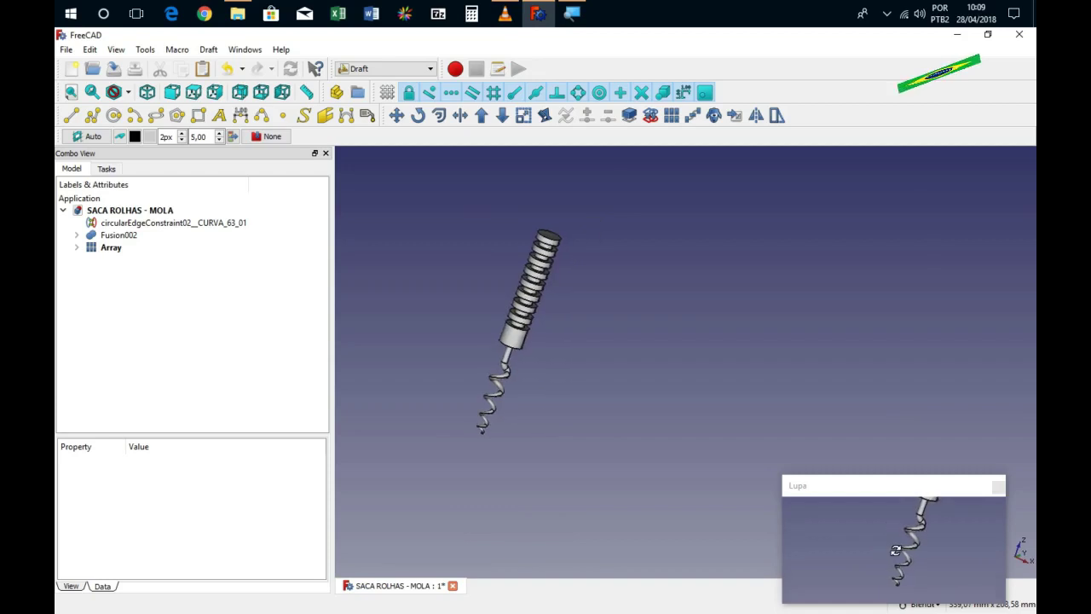
{"action": "scroll", "coordinate": [486, 412], "scroll_direction": "up", "scroll_amount": 2}
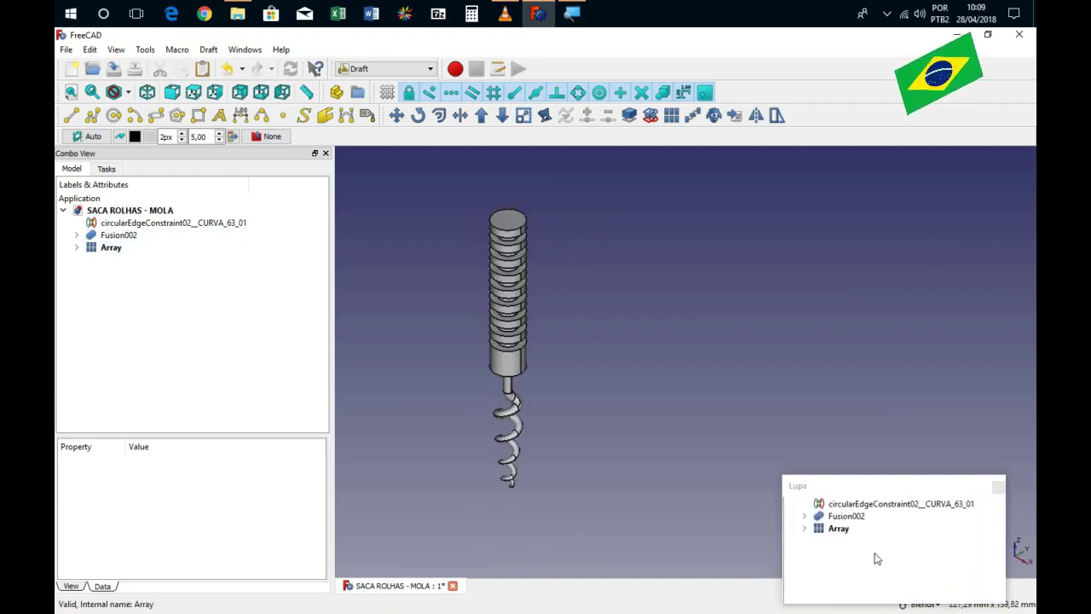
{"action": "left_click", "coordinate": [96, 251]}
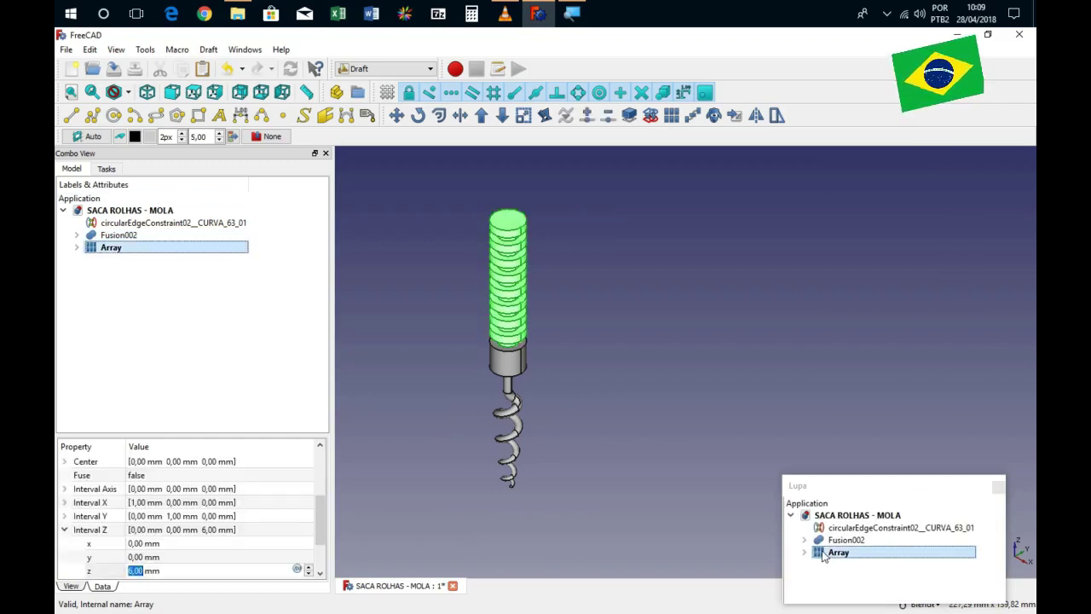
{"action": "left_click", "coordinate": [401, 188]}
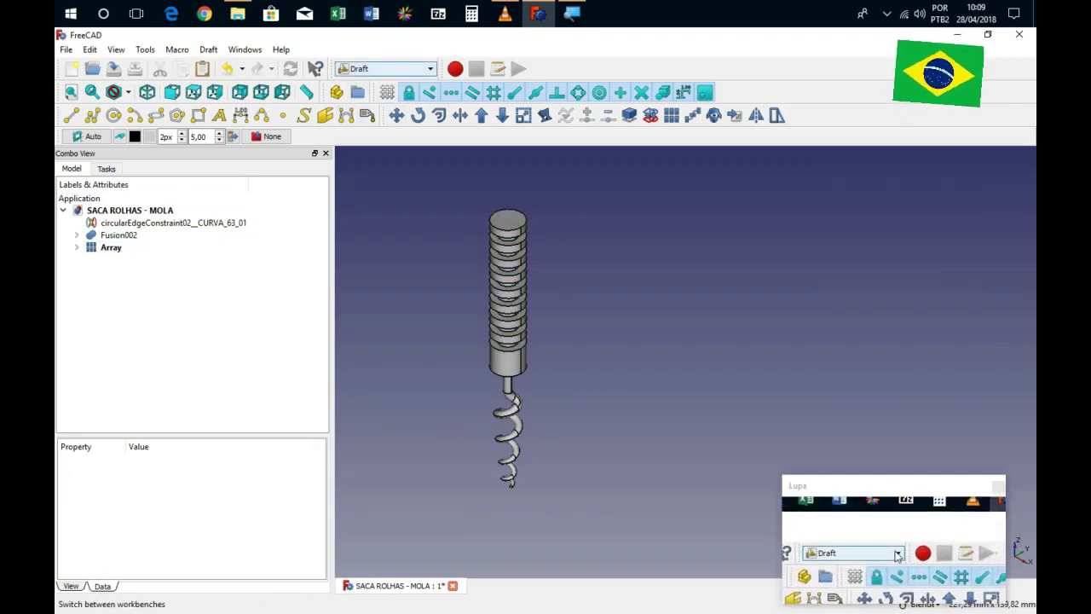
{"action": "left_click", "coordinate": [406, 72]}
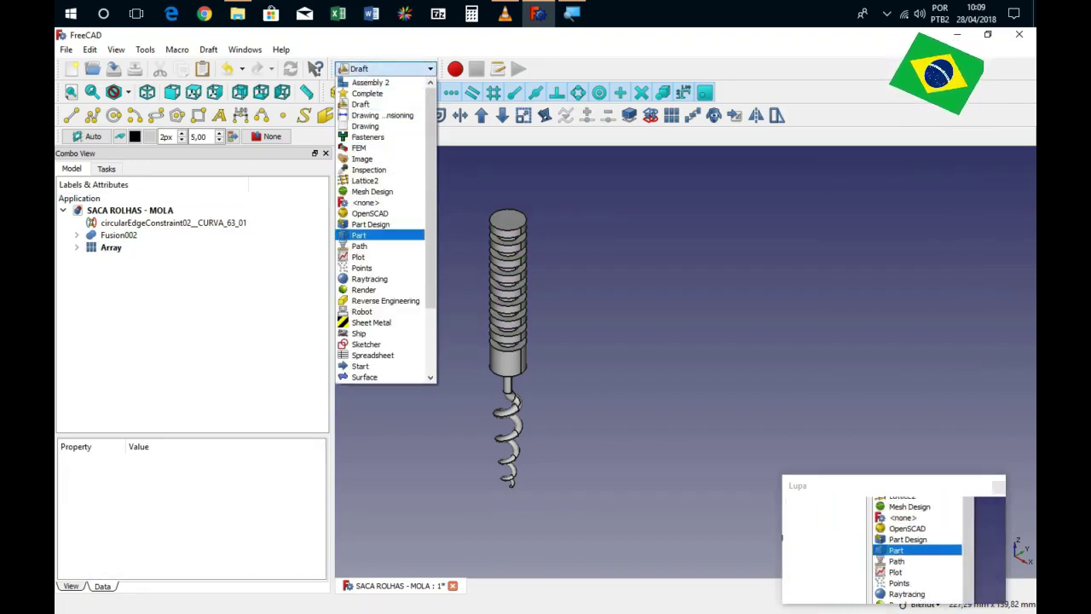
Back in Part, union the Array copies into one solid, Fusion004.
{"action": "left_click", "coordinate": [359, 234]}
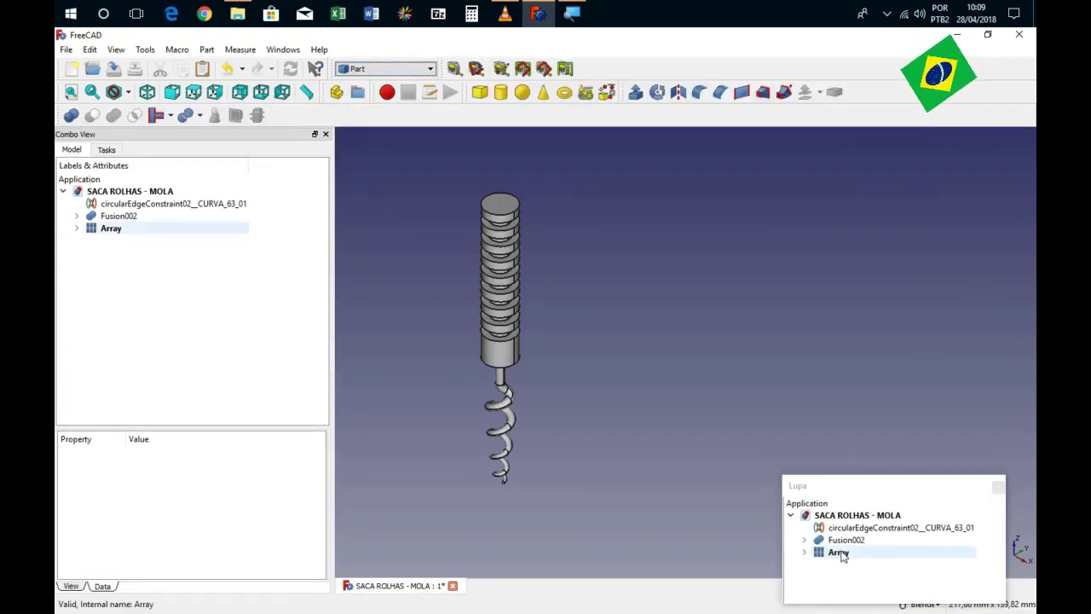
{"action": "left_click", "coordinate": [170, 228]}
{"action": "left_click", "coordinate": [114, 115]}
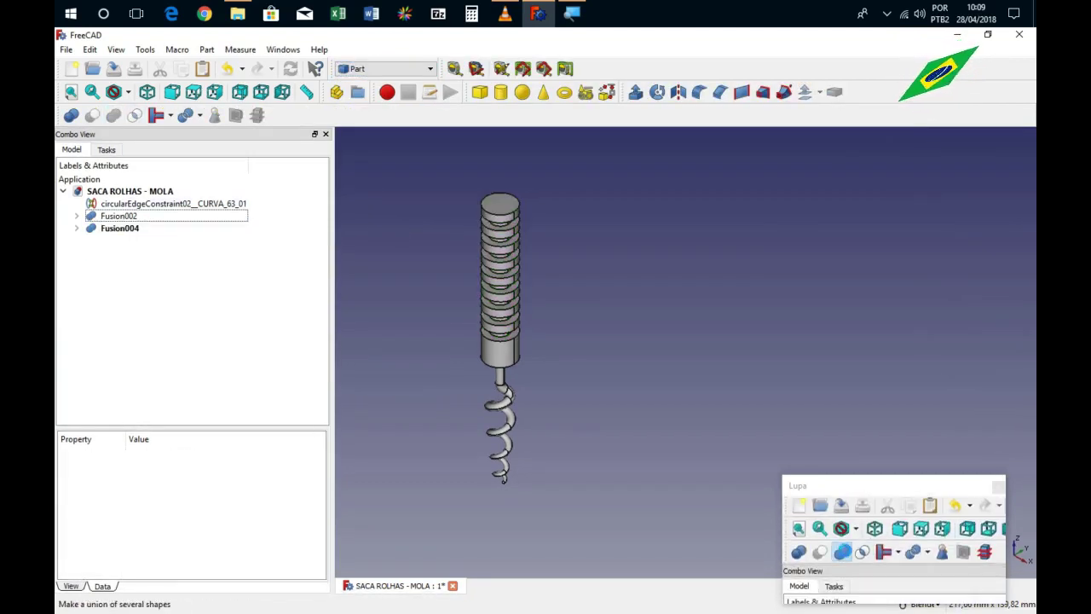
Fuse Fusion002 and Fusion004 into Fusion005 and view it from the front.
{"action": "left_click", "coordinate": [119, 216]}
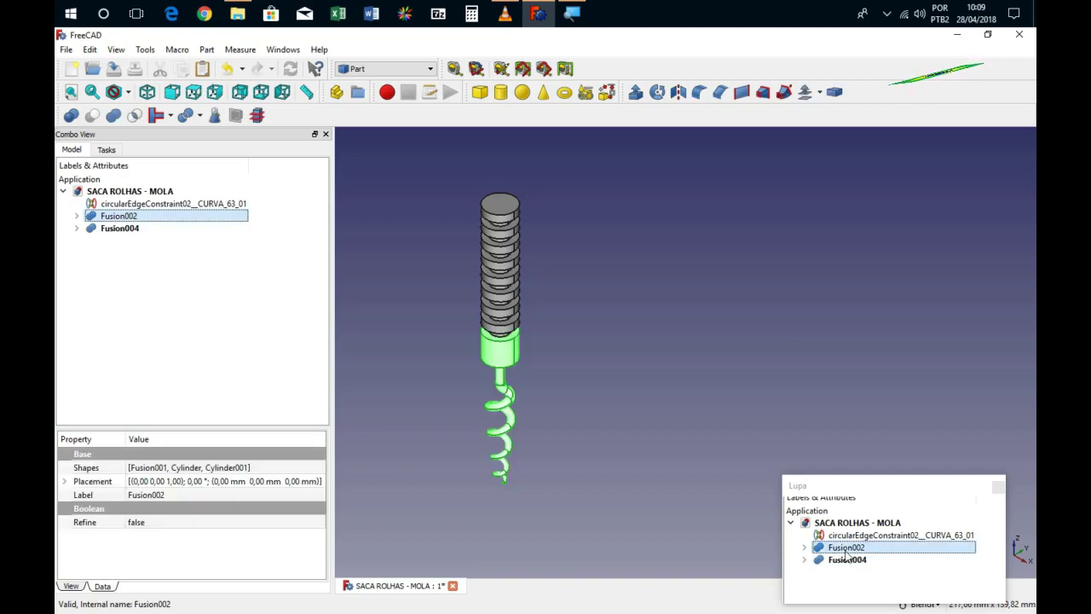
{"action": "left_click", "coordinate": [119, 230]}
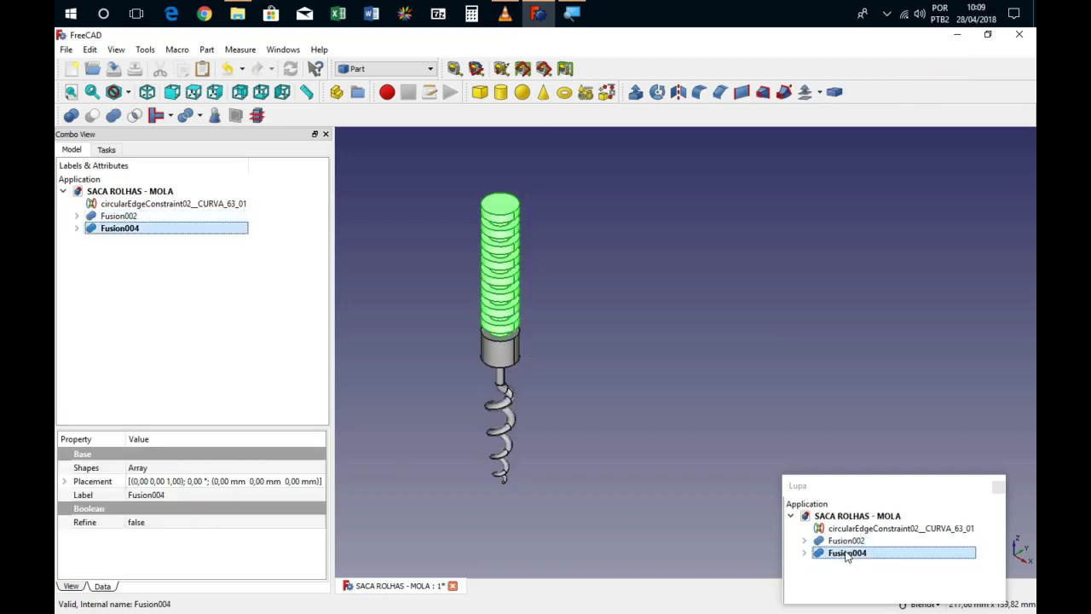
{"action": "left_click", "coordinate": [119, 218]}
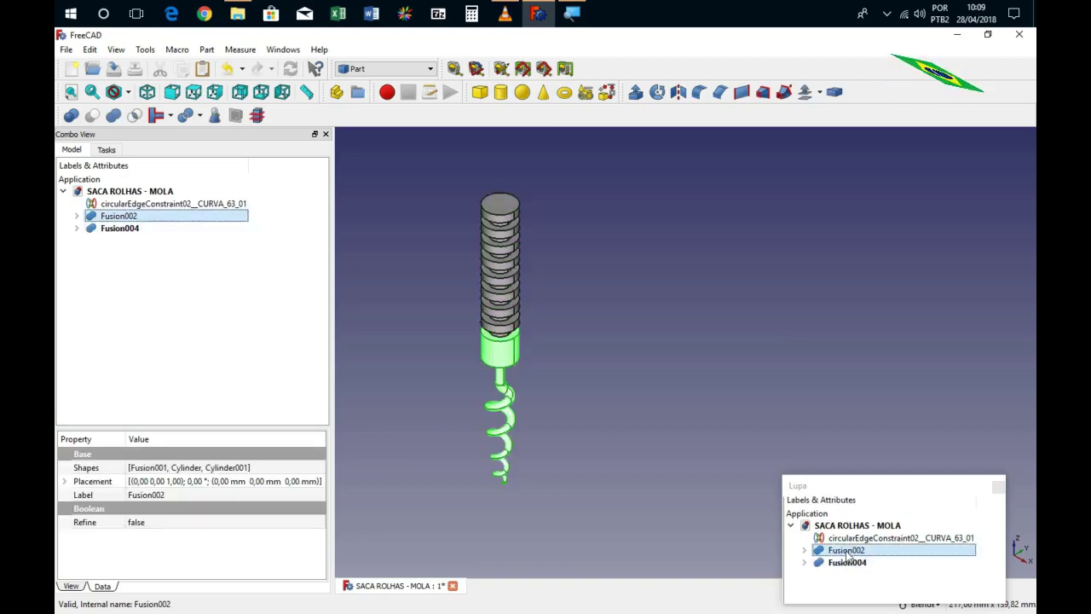
{"action": "left_click", "coordinate": [121, 218]}
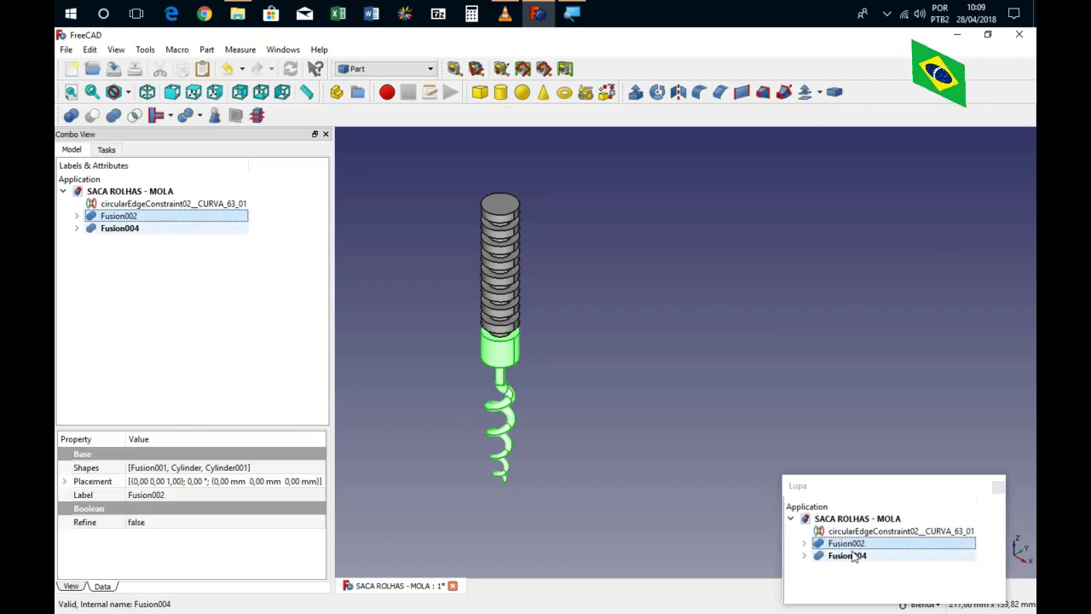
{"action": "left_click", "coordinate": [125, 228], "text": "ctrl"}
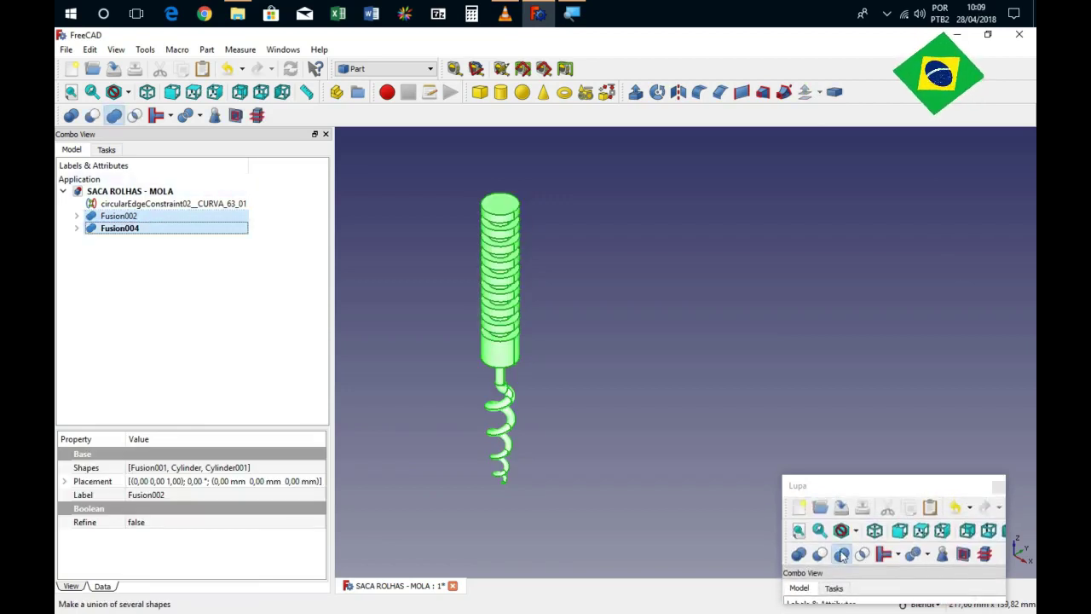
{"action": "left_click", "coordinate": [114, 115]}
{"action": "middle_click_drag", "start_coordinate": [533, 341], "coordinate": [546, 307]}
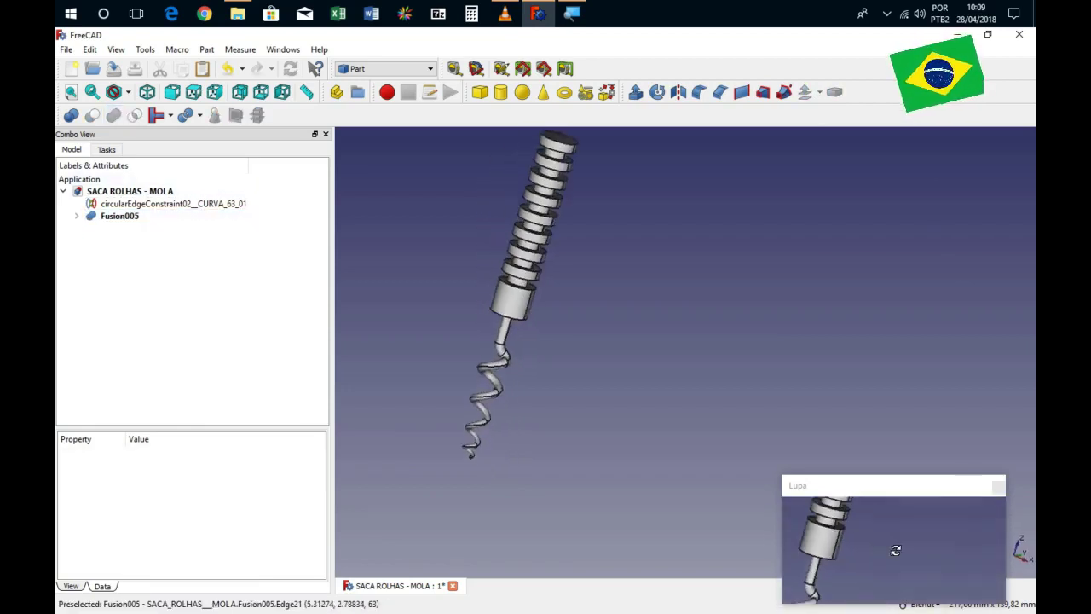
{"action": "scroll", "coordinate": [580, 341], "scroll_direction": "down", "scroll_amount": 3}
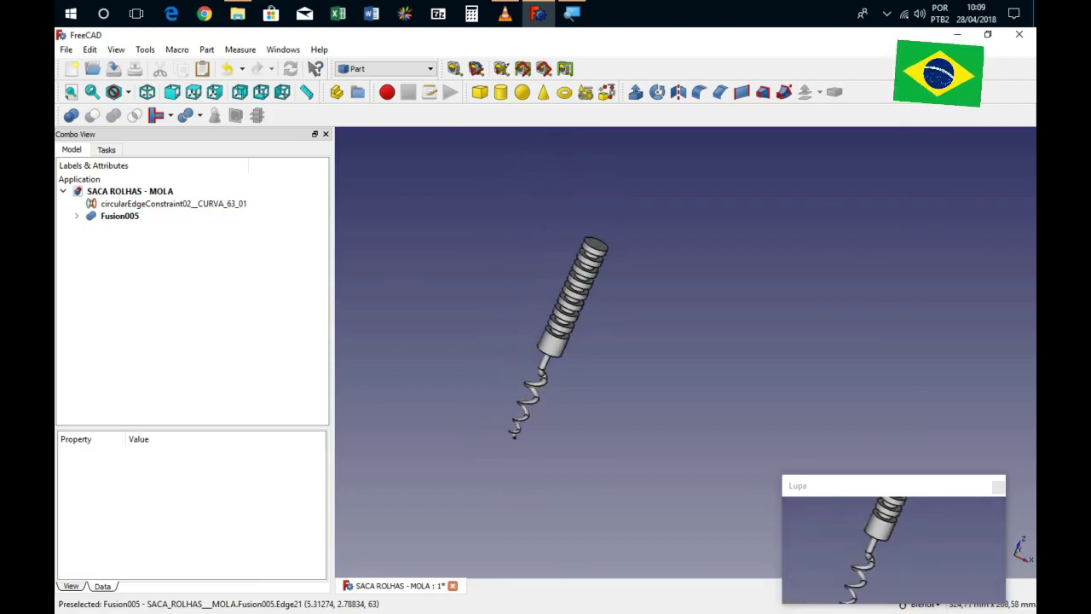
{"action": "key", "text": "1"}
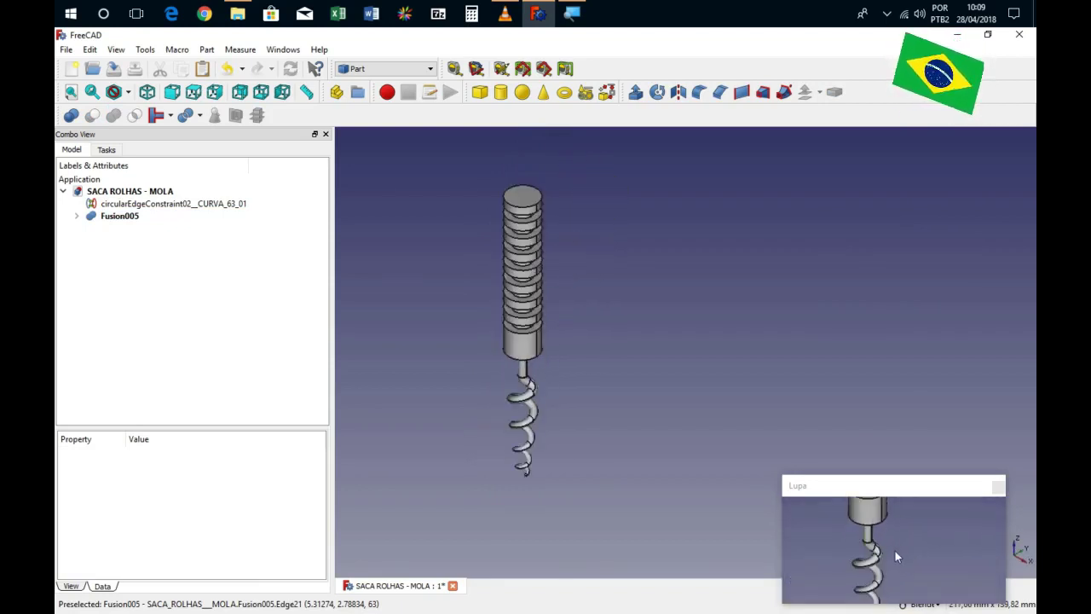
{"action": "scroll", "coordinate": [551, 397], "scroll_direction": "down", "scroll_amount": 2}
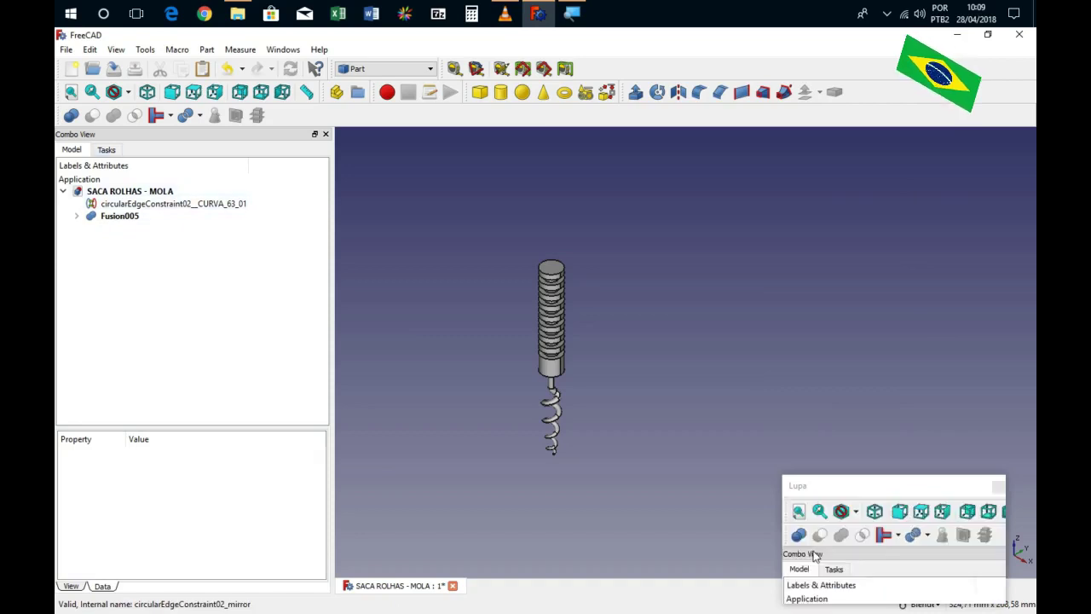
Switch to the Assembly 2 workbench.
{"action": "left_click", "coordinate": [371, 70]}
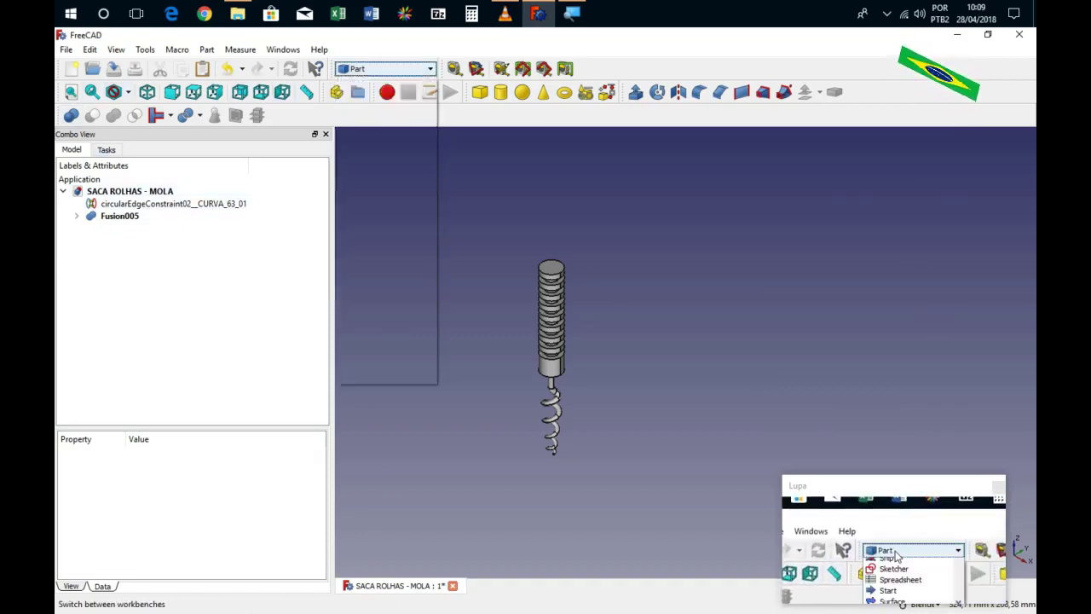
{"action": "left_click", "coordinate": [358, 81]}
{"action": "left_click", "coordinate": [357, 91]}
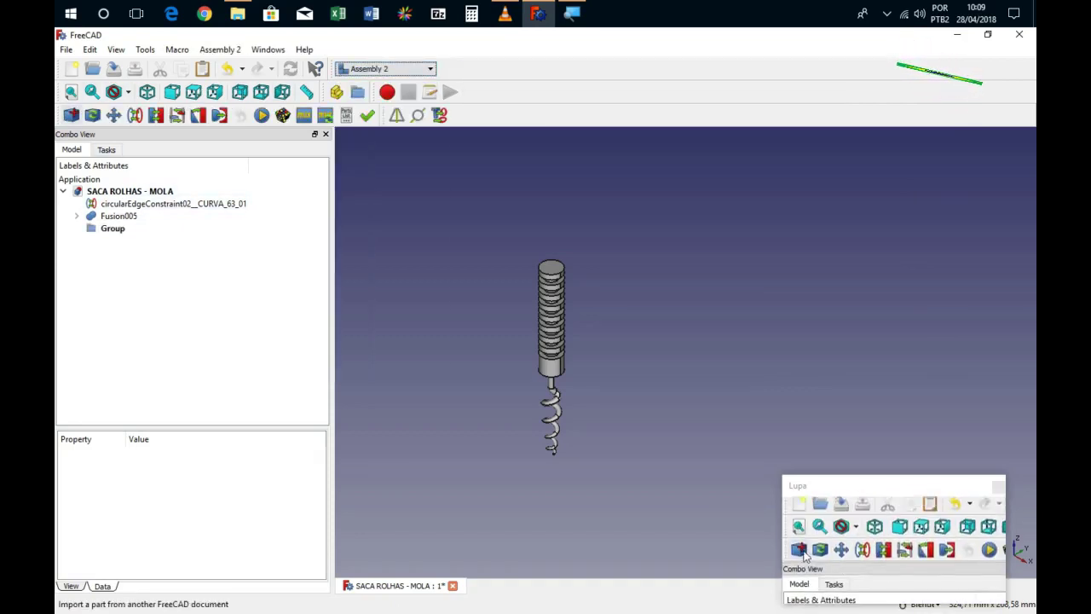
Import the part from SACA ROLHAS - 2.FCStd and maximize the 3D view.
{"action": "left_click", "coordinate": [71, 117]}
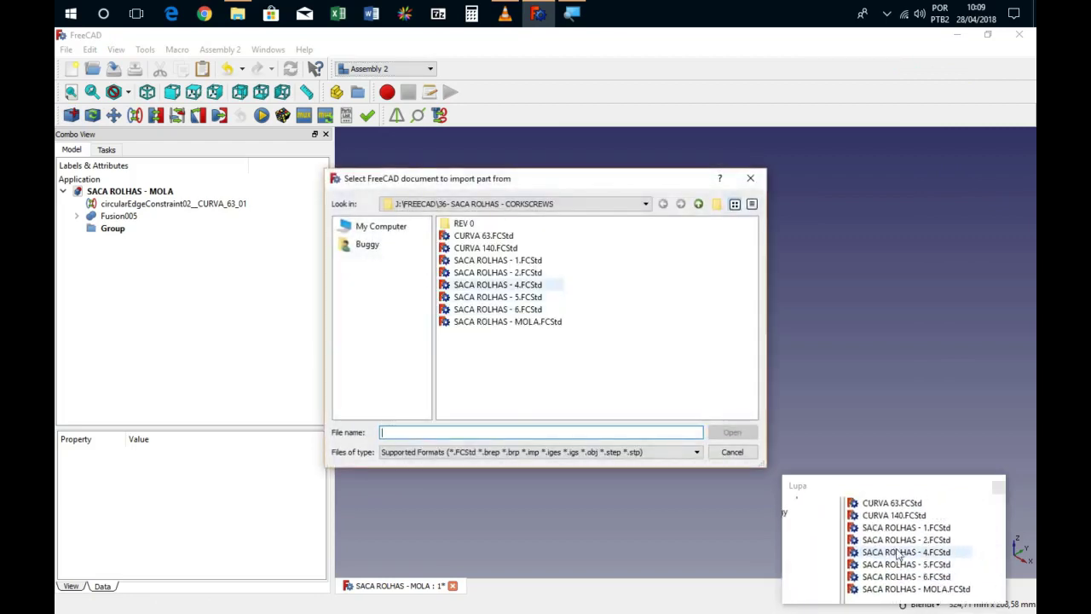
{"action": "left_click", "coordinate": [497, 285]}
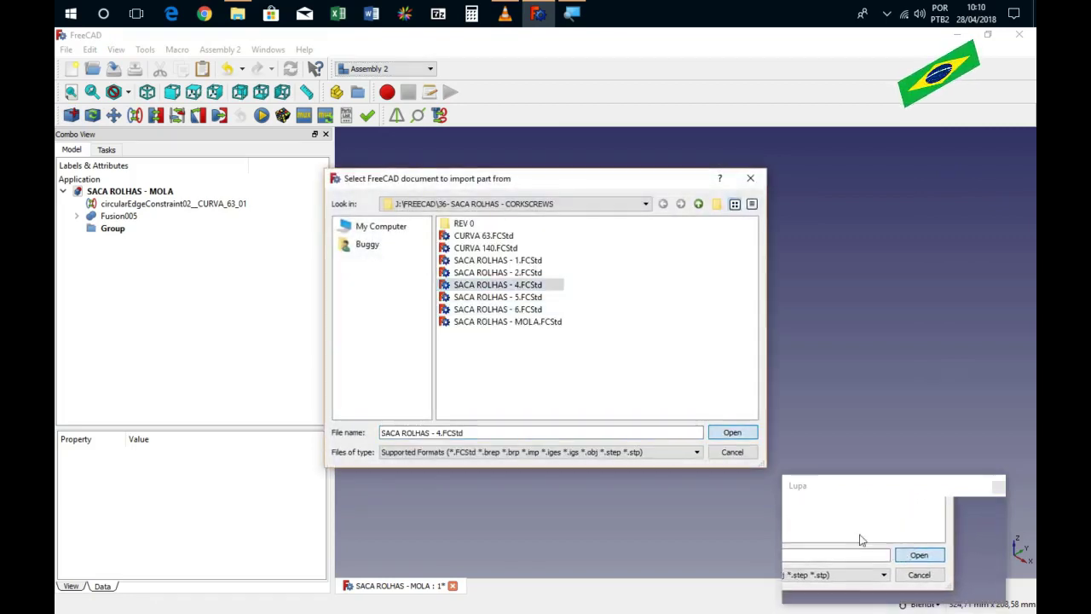
{"action": "left_click", "coordinate": [530, 273]}
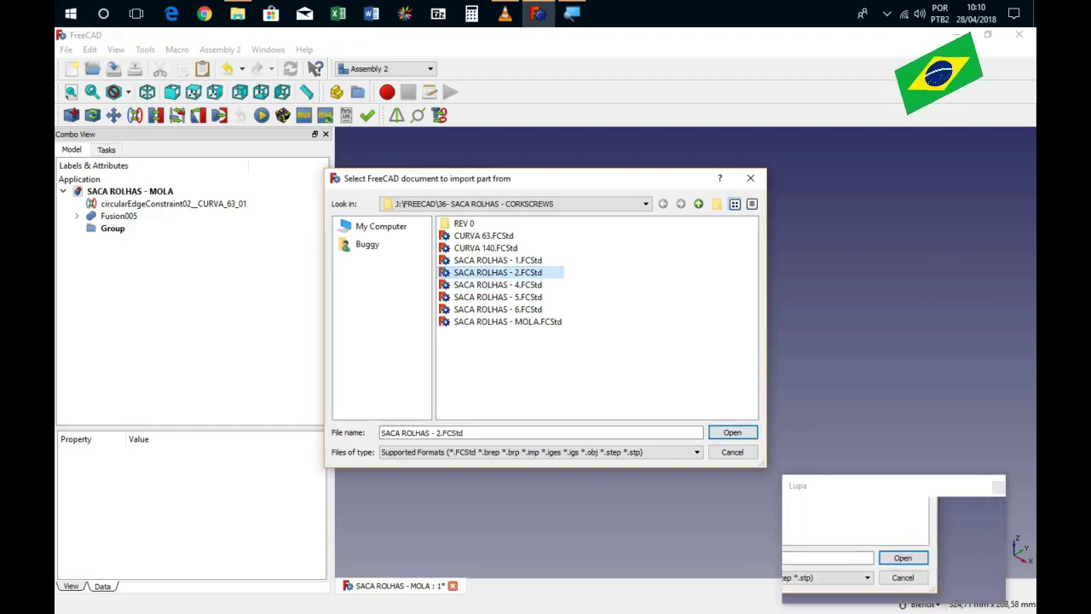
{"action": "left_click", "coordinate": [732, 432]}
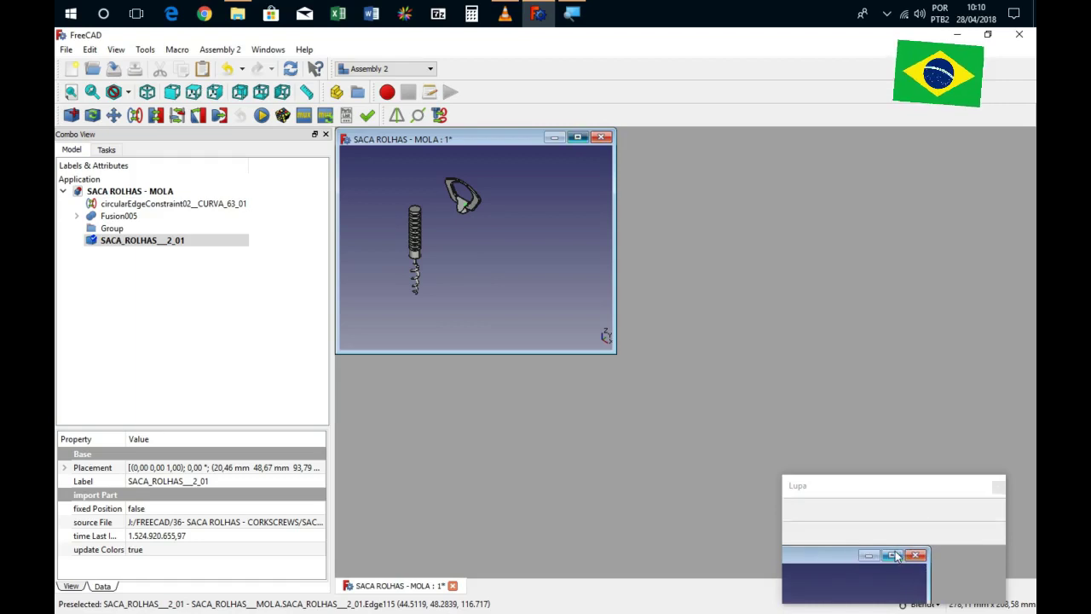
{"action": "left_click", "coordinate": [577, 137]}
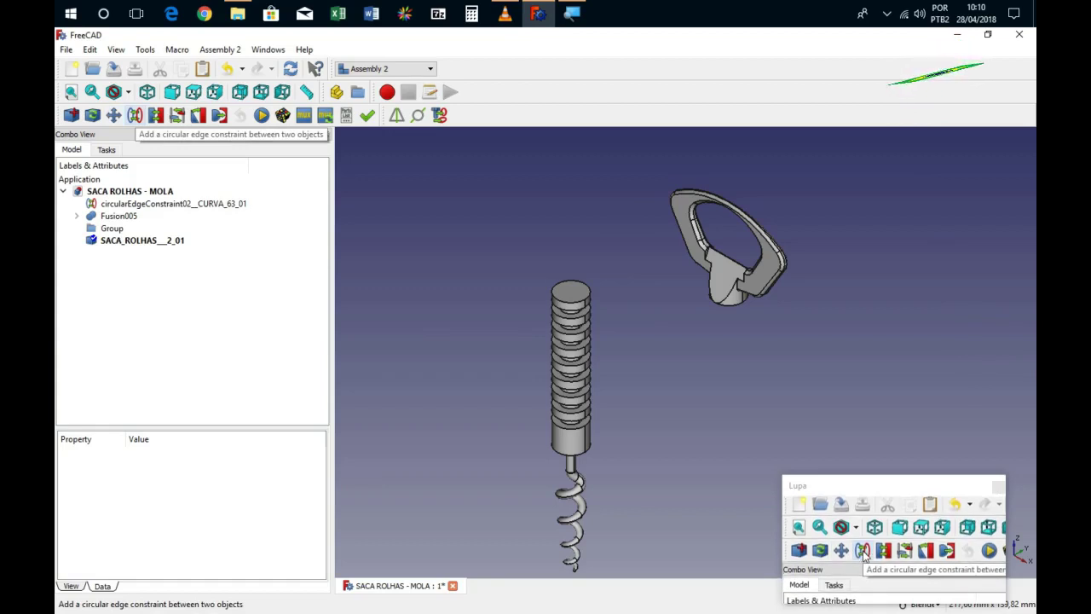
Add a circular edge constraint seating the handle on the spring's top edge.
{"action": "left_click", "coordinate": [134, 115]}
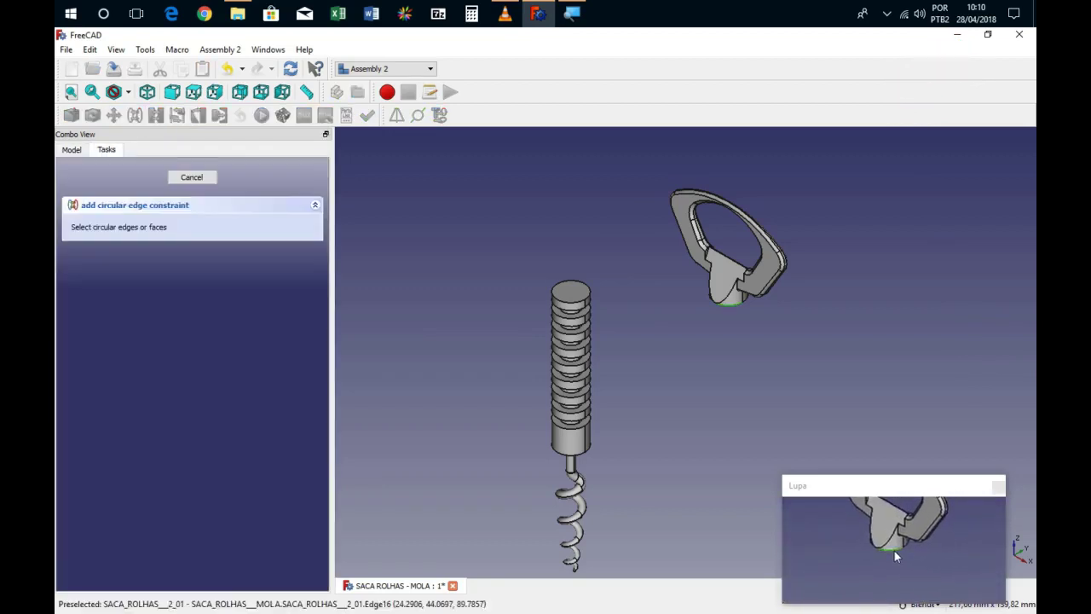
{"action": "left_click", "coordinate": [570, 292]}
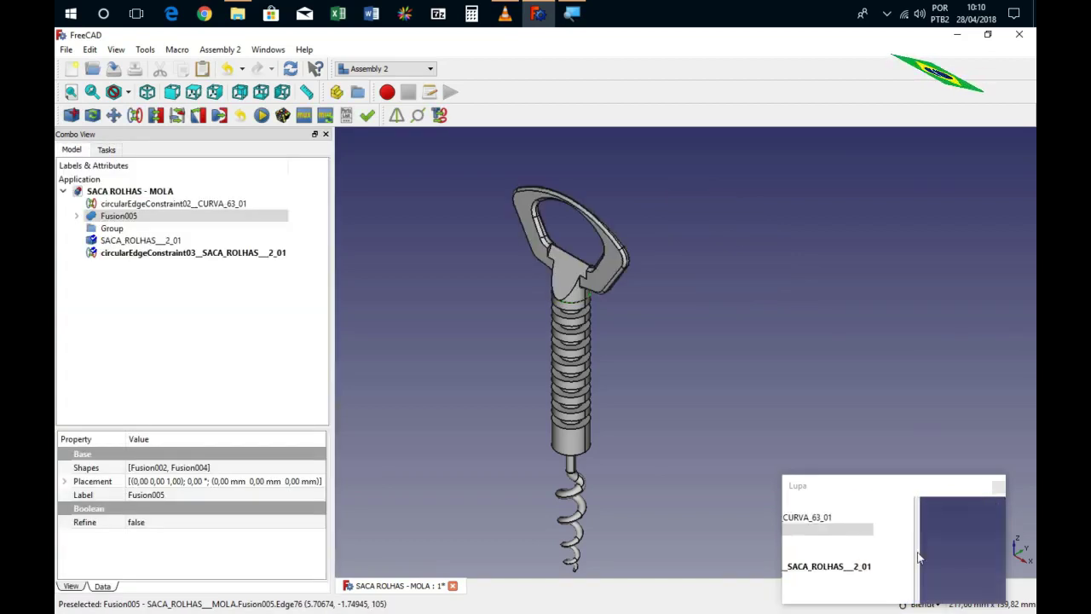
{"action": "scroll", "coordinate": [541, 325], "scroll_direction": "down", "scroll_amount": 3}
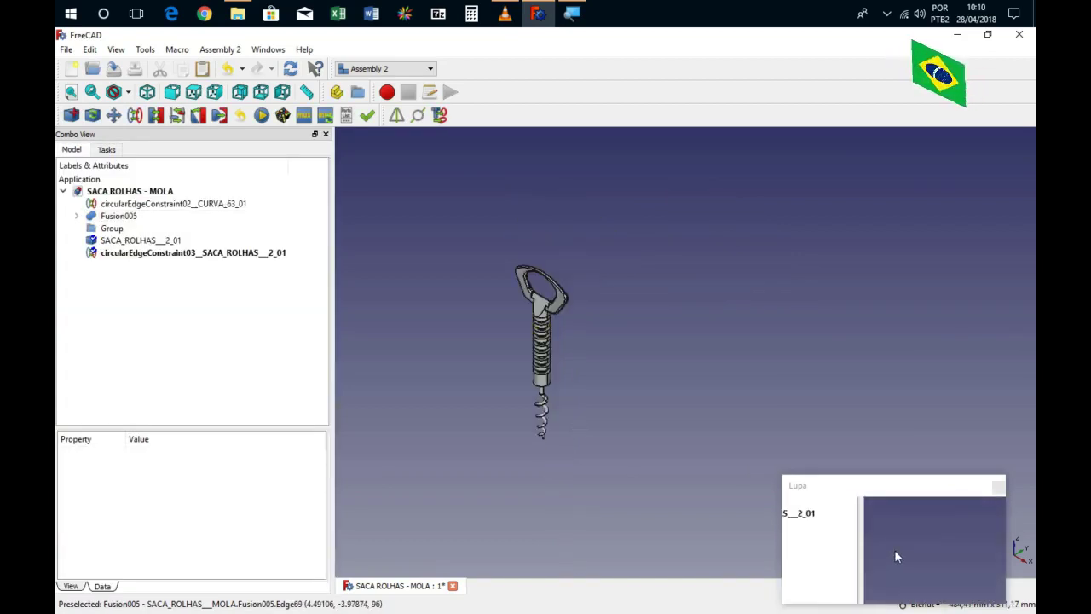
Check the seated handle from standard views, then select Fusion005 and the handle.
{"action": "key", "text": "1"}
{"action": "key", "text": "2"}
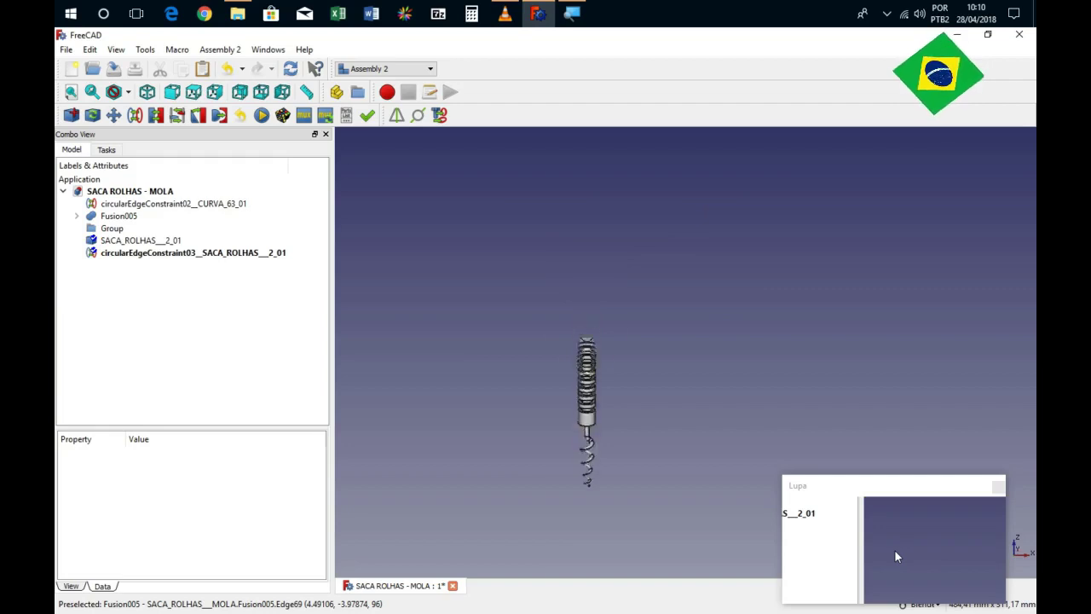
{"action": "key", "text": "3"}
{"action": "key", "text": "4"}
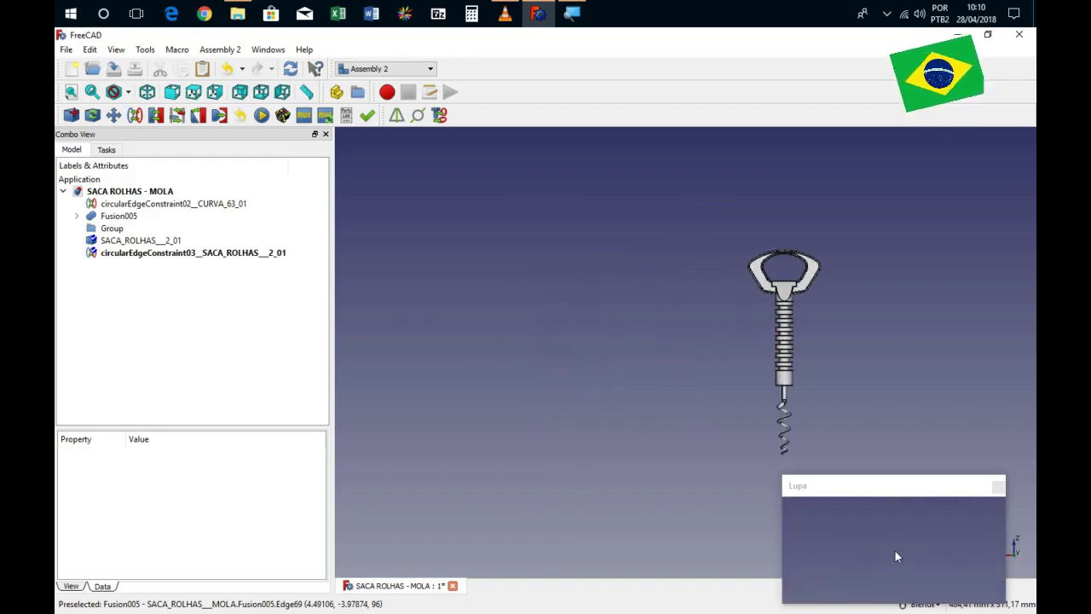
{"action": "key", "text": "5"}
{"action": "key", "text": "6"}
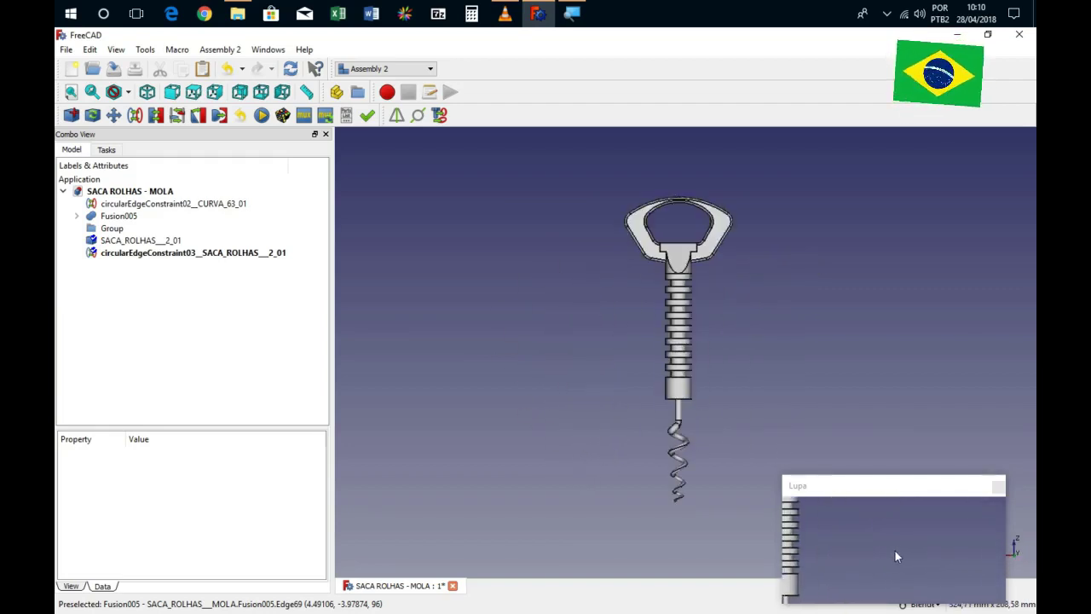
{"action": "key", "text": "0"}
{"action": "key", "text": "0"}
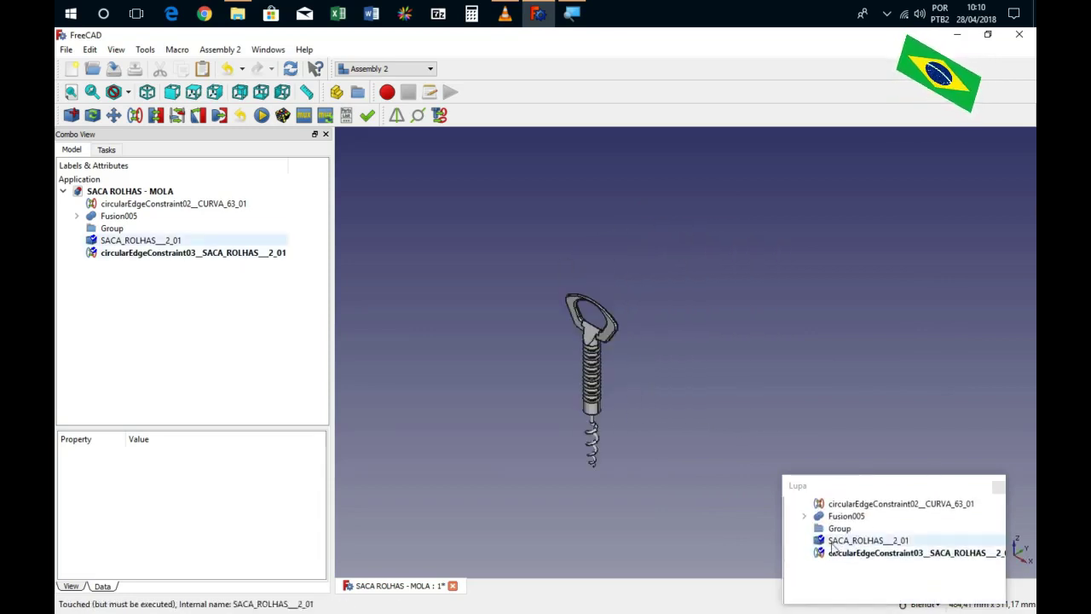
{"action": "left_click", "coordinate": [118, 216]}
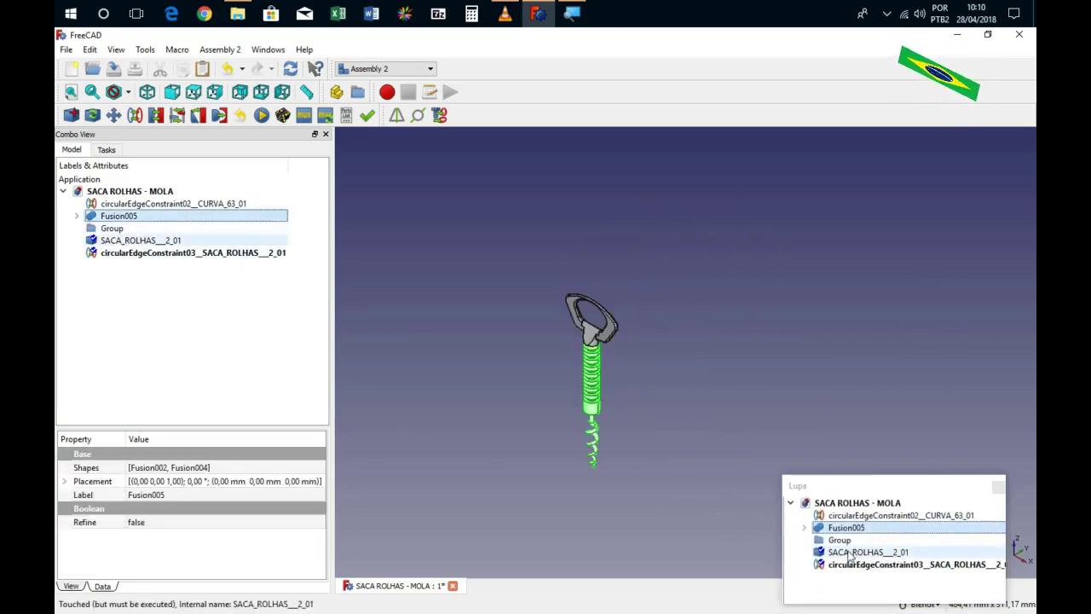
{"action": "left_click", "coordinate": [122, 239]}
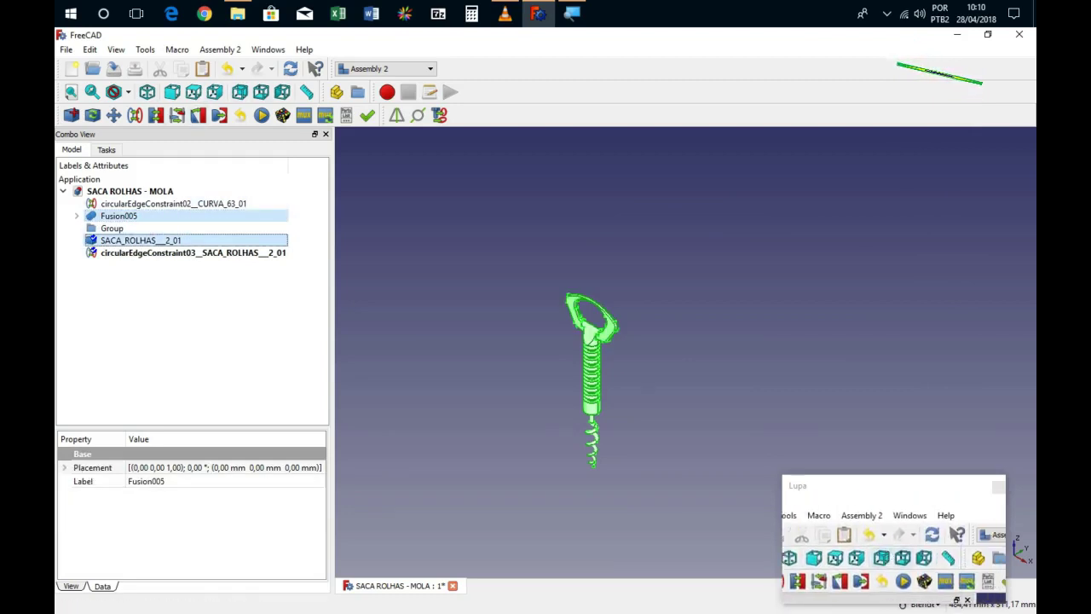
{"action": "left_click", "coordinate": [383, 68]}
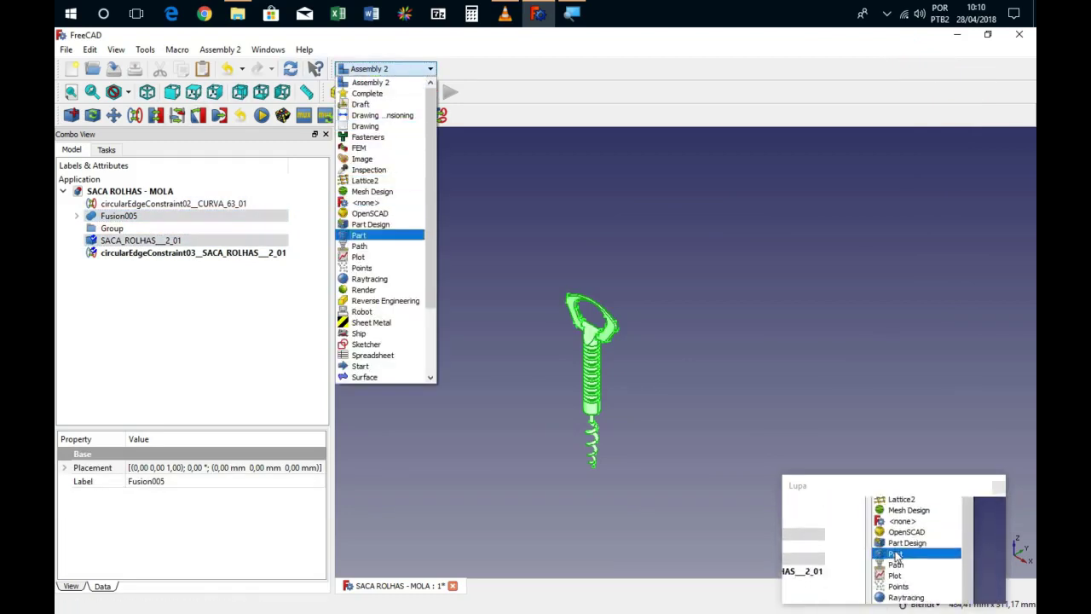
In the Part workbench, union Fusion005 with SACA_ROLHAS__2_01 into Fusion006 and inspect the corkscrew.
{"action": "left_click", "coordinate": [358, 235]}
{"action": "left_click", "coordinate": [114, 115]}
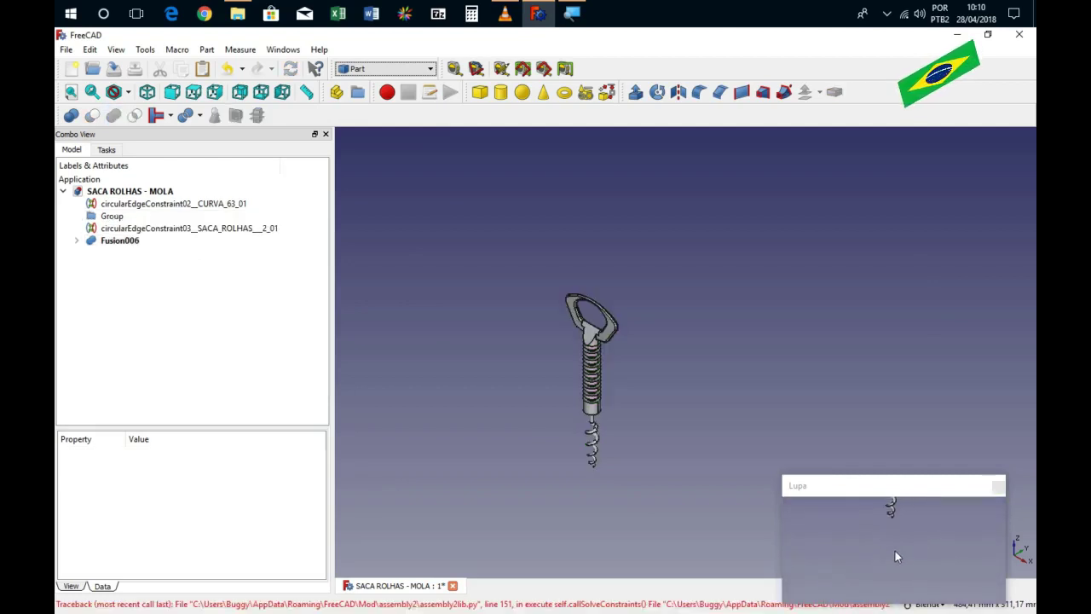
{"action": "scroll", "coordinate": [580, 443], "scroll_direction": "up", "scroll_amount": 3}
{"action": "mouse_move", "coordinate": [571, 400]}
{"action": "middle_mouse_down"}
{"action": "mouse_move", "coordinate": [556, 374]}
{"action": "mouse_move", "coordinate": [579, 416]}
{"action": "mouse_move", "coordinate": [620, 281]}
{"action": "mouse_move", "coordinate": [652, 354]}
{"action": "middle_mouse_up"}
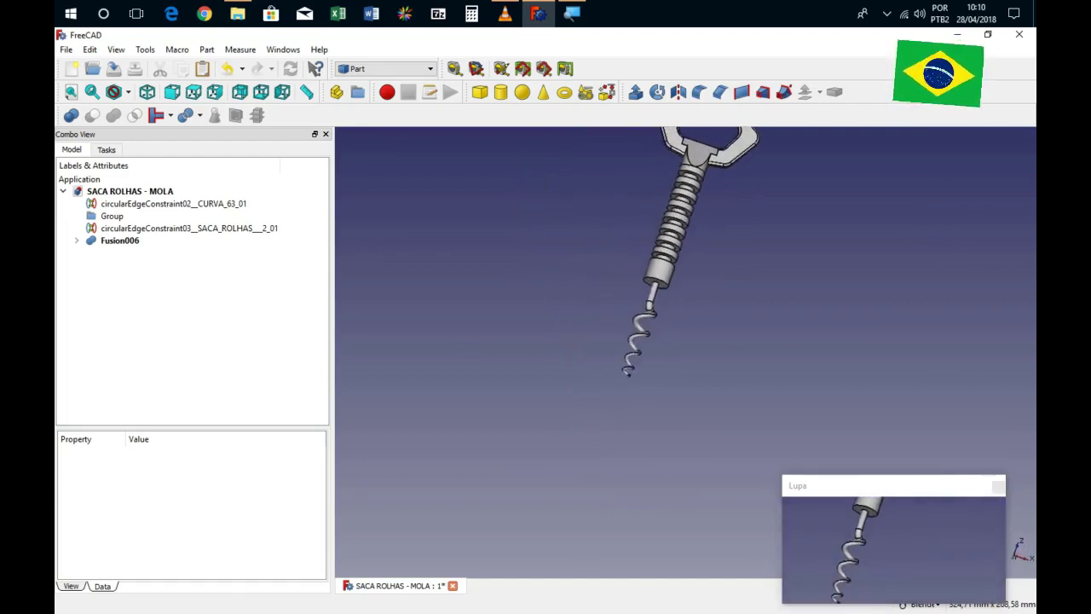
{"action": "scroll", "coordinate": [620, 388], "scroll_direction": "down", "scroll_amount": 3}
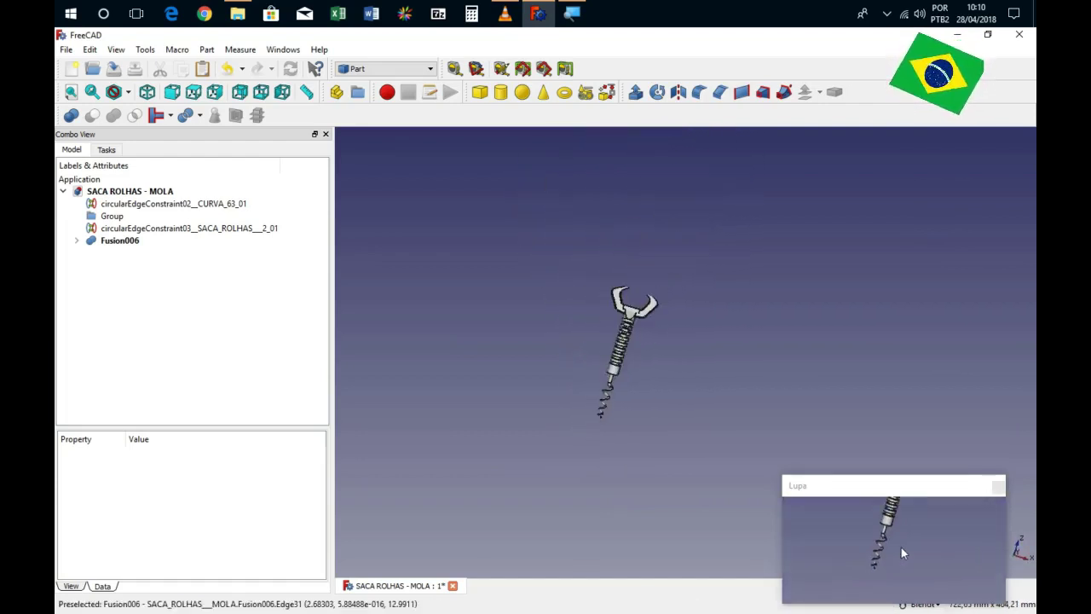
{"action": "middle_click_drag", "start_coordinate": [564, 422], "coordinate": [570, 424]}
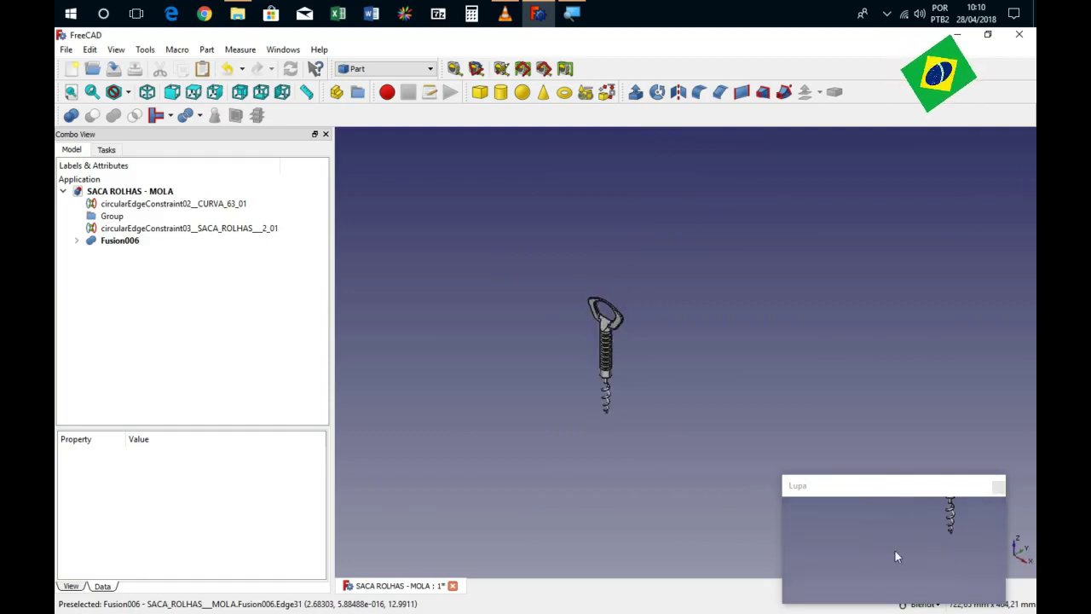
{"action": "scroll", "coordinate": [607, 414], "scroll_direction": "up", "scroll_amount": 2}
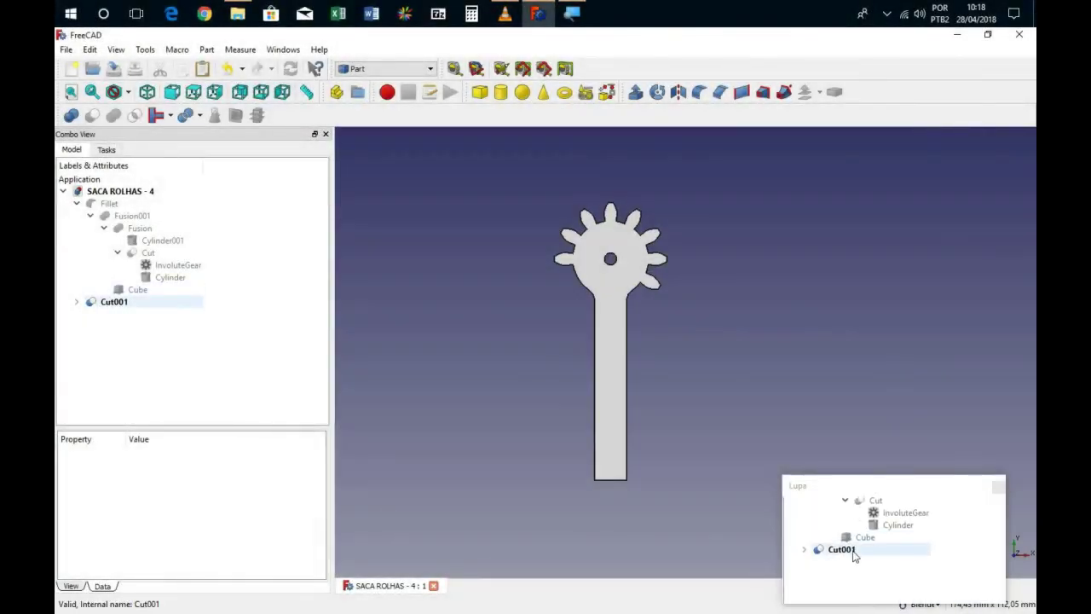
{"action": "left_click", "coordinate": [171, 264]}
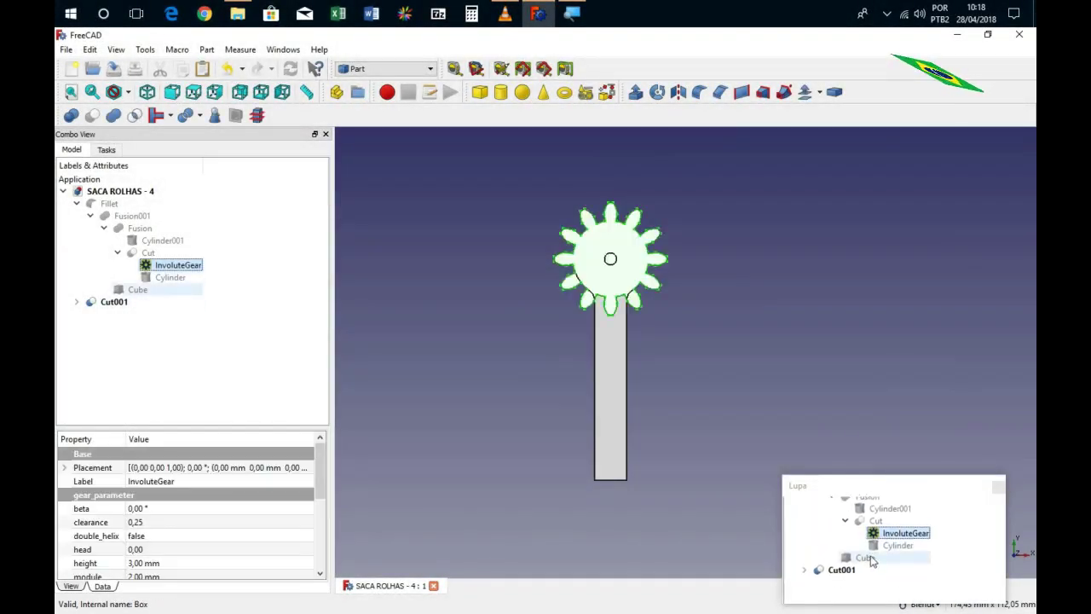
{"action": "left_click", "coordinate": [121, 301]}
{"action": "key", "text": "space"}
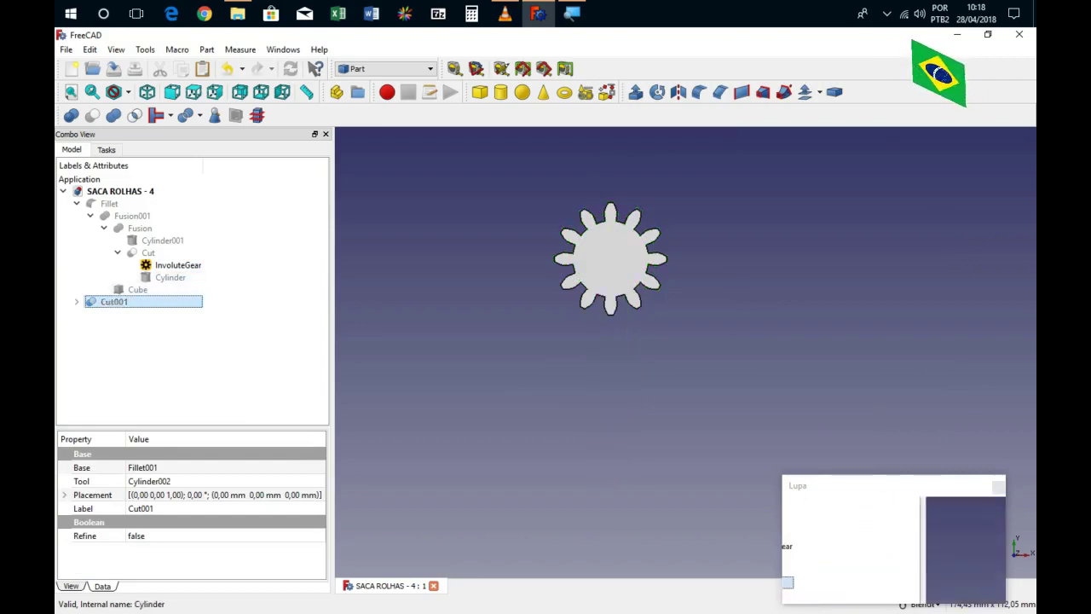
{"action": "left_click", "coordinate": [290, 375]}
{"action": "left_click", "coordinate": [171, 278]}
{"action": "key", "text": "space"}
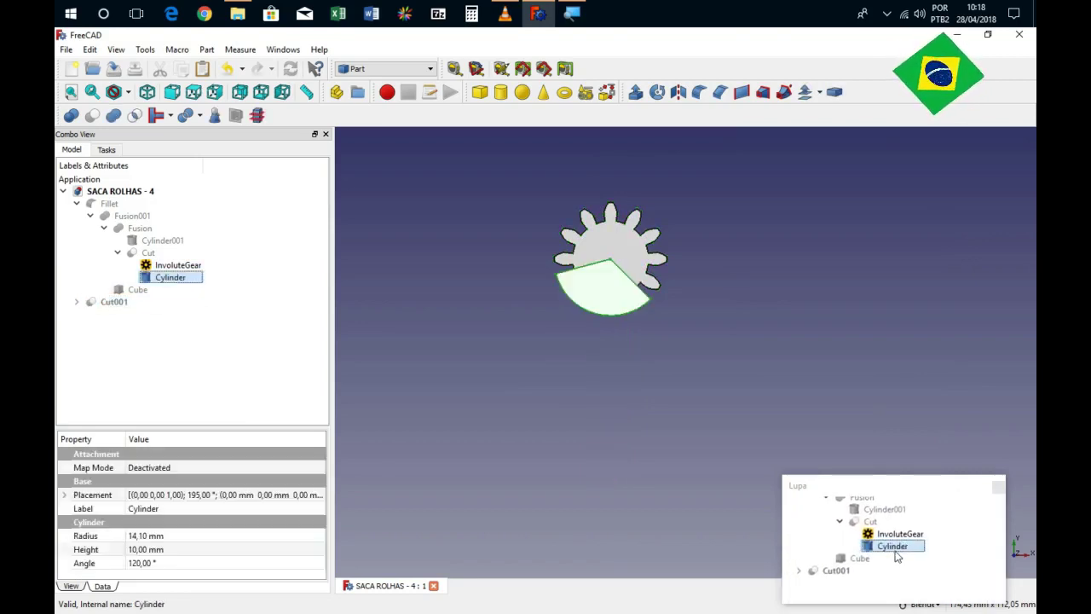
{"action": "left_click", "coordinate": [362, 502]}
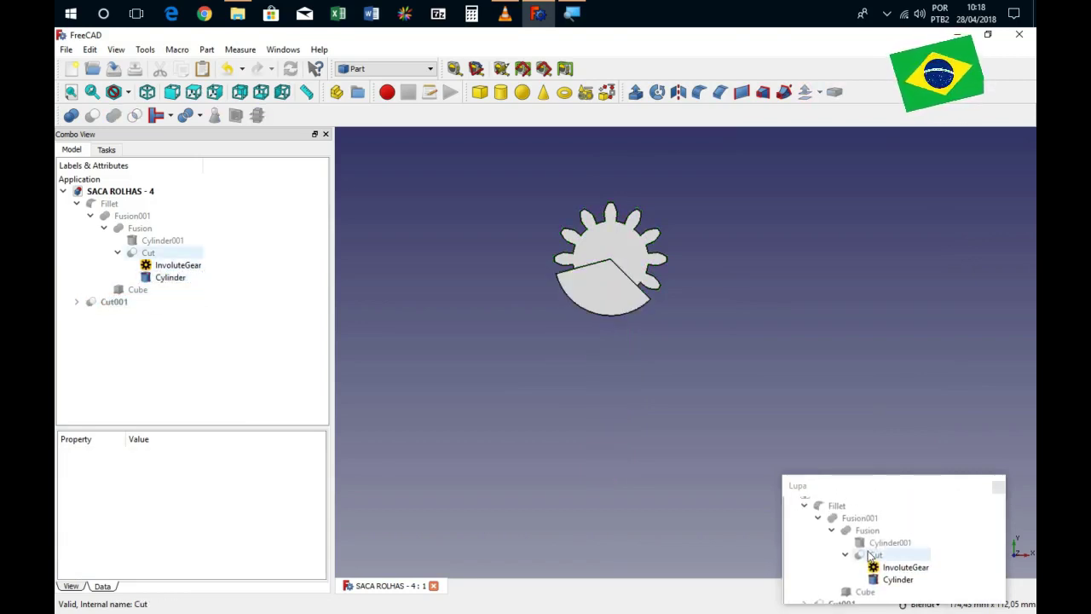
{"action": "left_click", "coordinate": [148, 252]}
{"action": "left_click", "coordinate": [165, 270]}
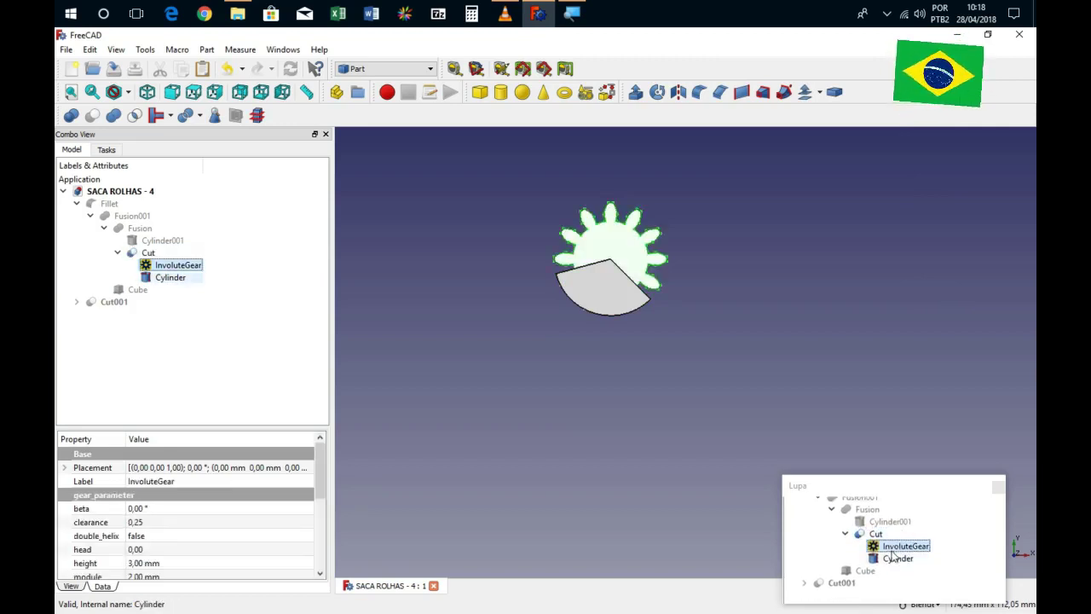
{"action": "left_click", "coordinate": [167, 279]}
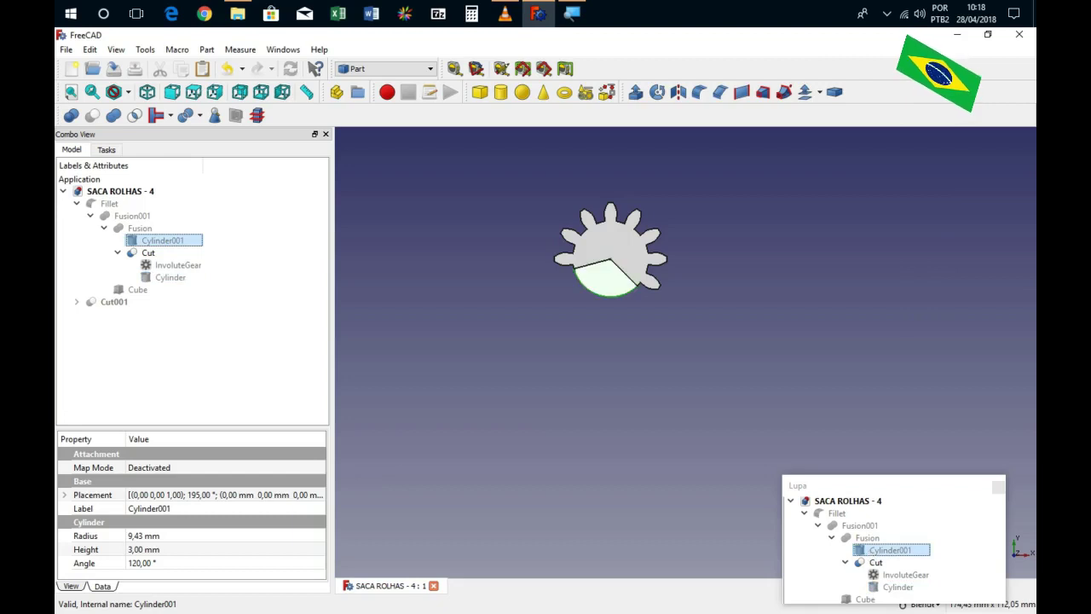
{"action": "left_click", "coordinate": [143, 255]}
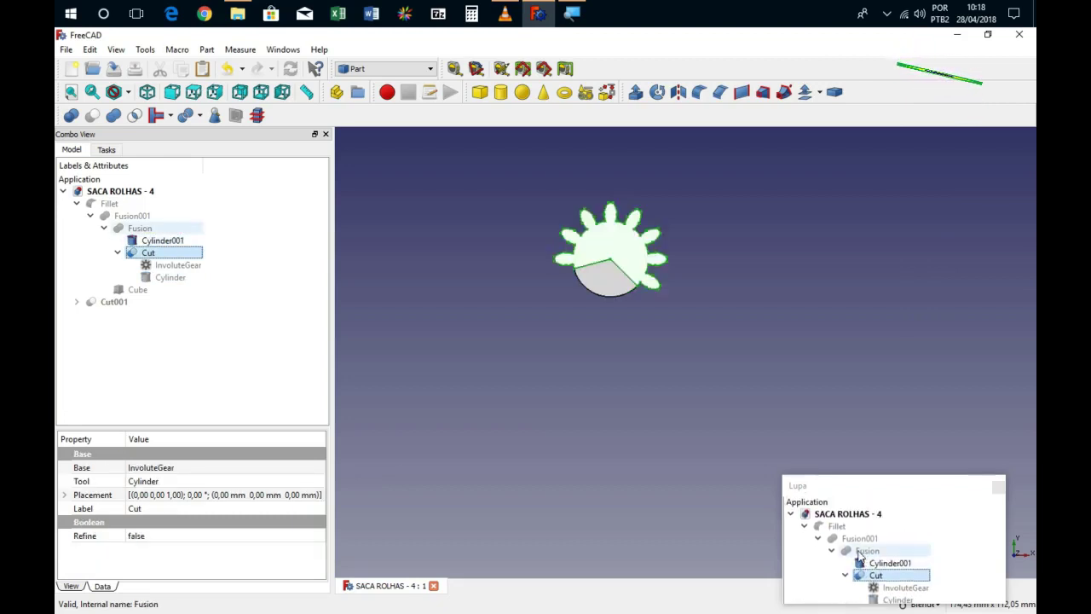
{"action": "left_click", "coordinate": [136, 228]}
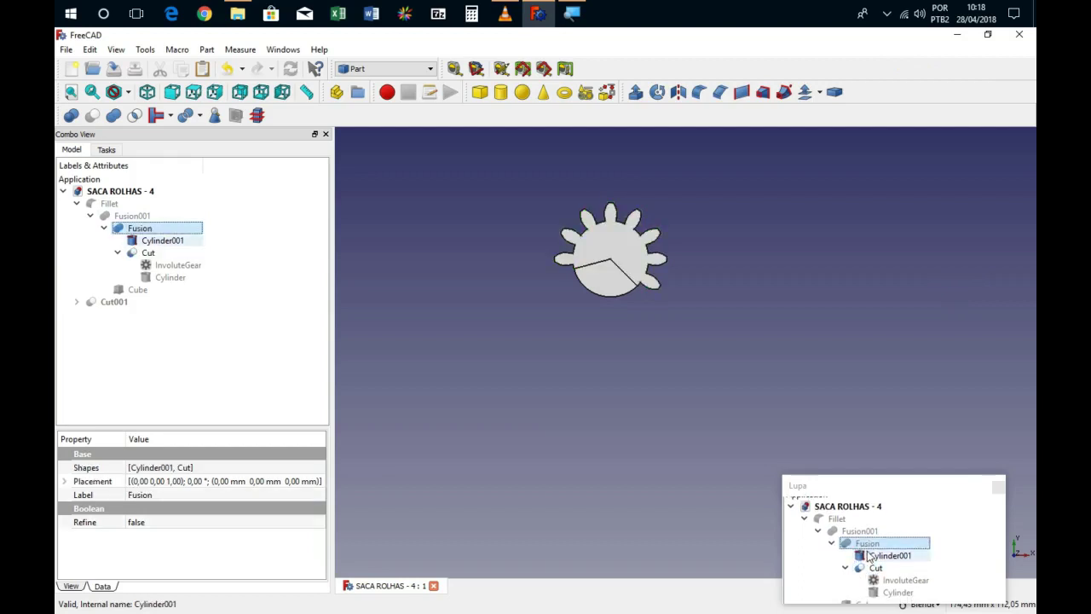
{"action": "left_click", "coordinate": [183, 241]}
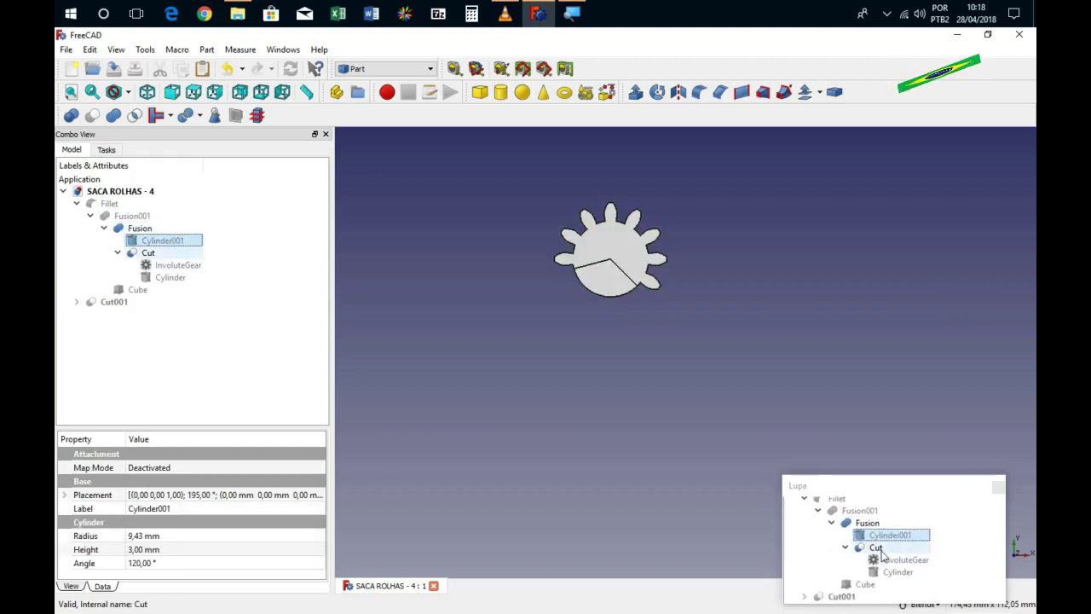
{"action": "left_click", "coordinate": [152, 256]}
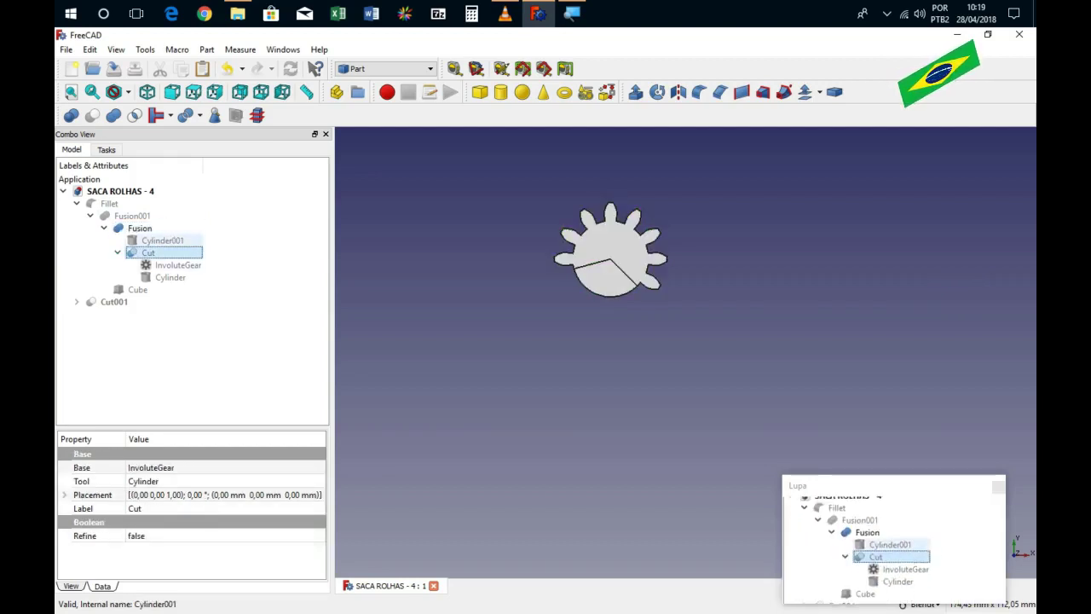
{"action": "left_click", "coordinate": [119, 216]}
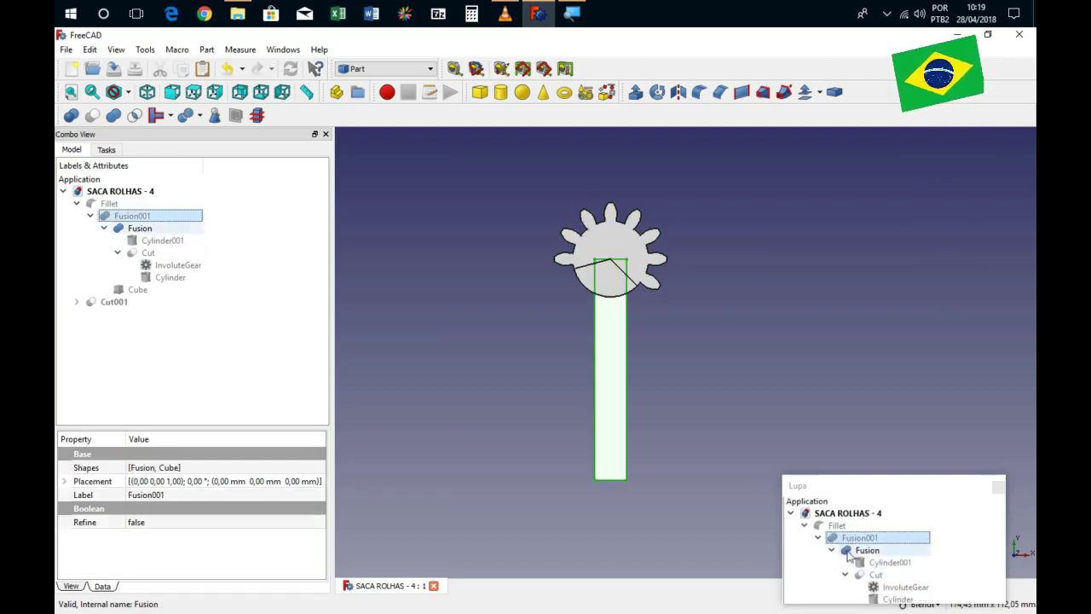
{"action": "left_click", "coordinate": [167, 228]}
{"action": "key", "text": "space"}
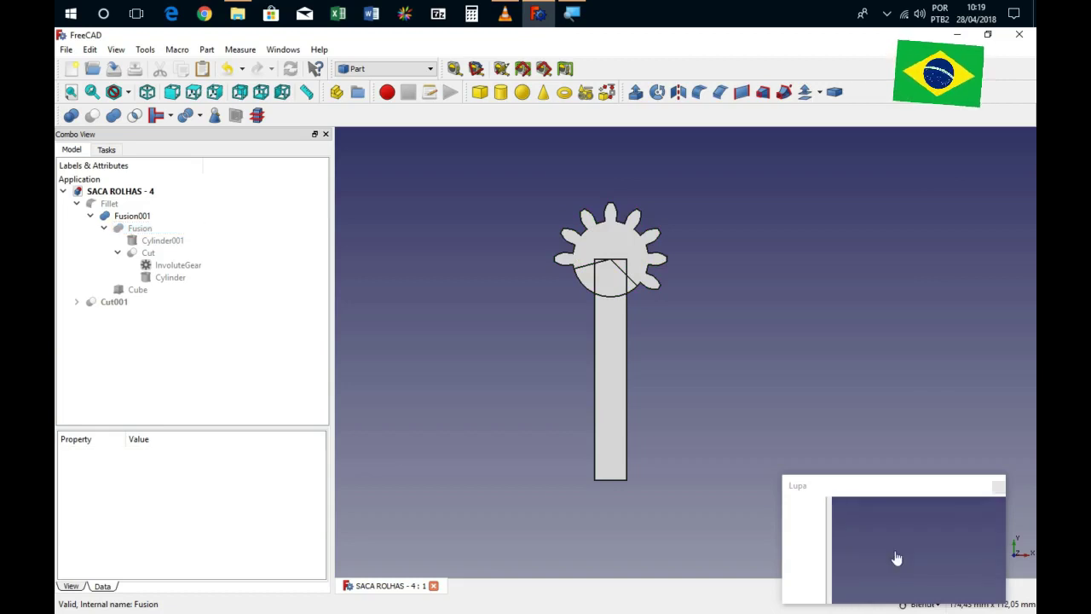
{"action": "left_click", "coordinate": [127, 303]}
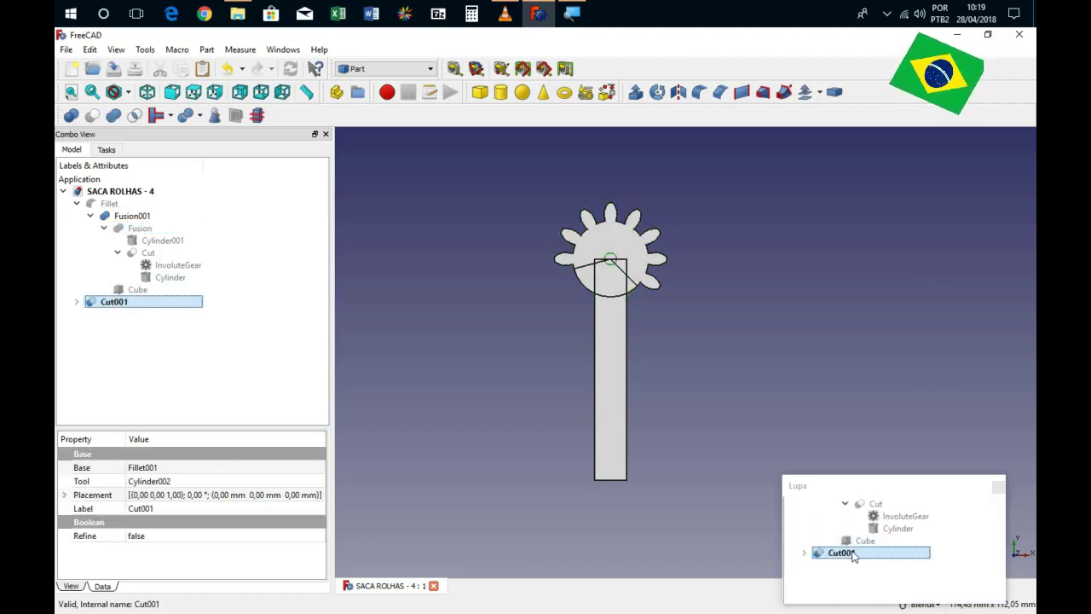
{"action": "left_click", "coordinate": [132, 215]}
{"action": "key", "text": "space"}
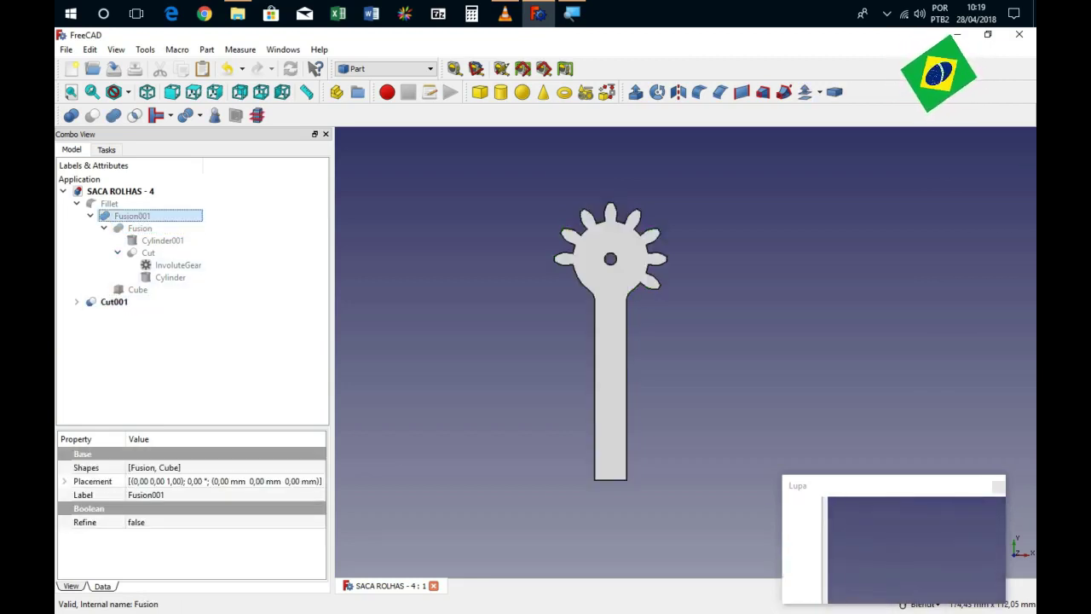
{"action": "left_click", "coordinate": [894, 549]}
{"action": "mouse_move", "coordinate": [894, 549]}
{"action": "middle_mouse_down"}
{"action": "mouse_move", "coordinate": [920, 546]}
{"action": "mouse_move", "coordinate": [903, 520]}
{"action": "mouse_move", "coordinate": [895, 549]}
{"action": "middle_mouse_up"}
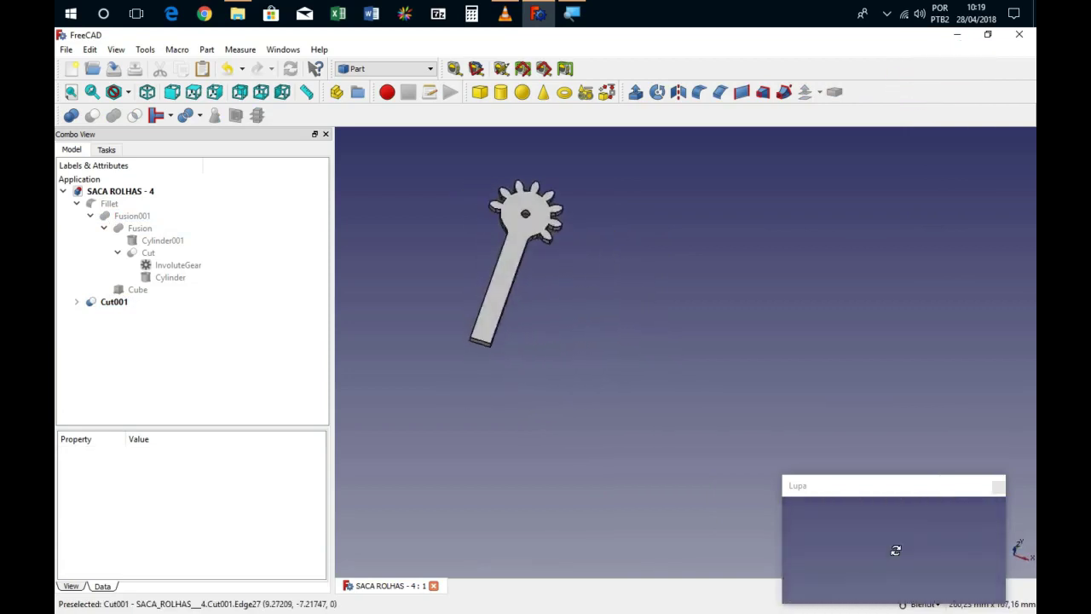
{"action": "middle_click_drag", "start_coordinate": [895, 549], "coordinate": [894, 549]}
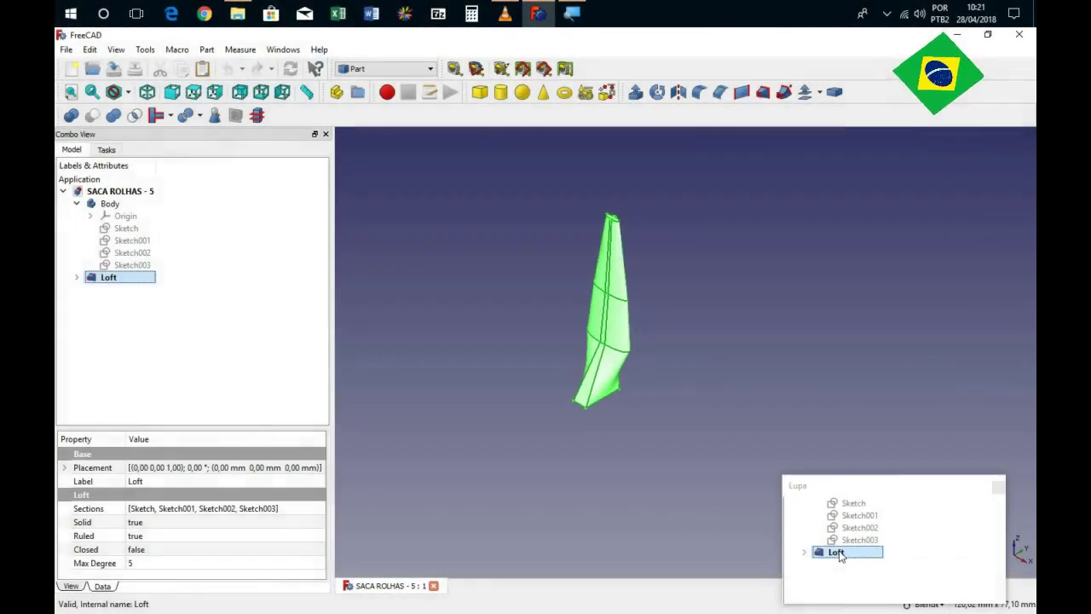
{"action": "middle_click_drag", "start_coordinate": [893, 554], "coordinate": [895, 550]}
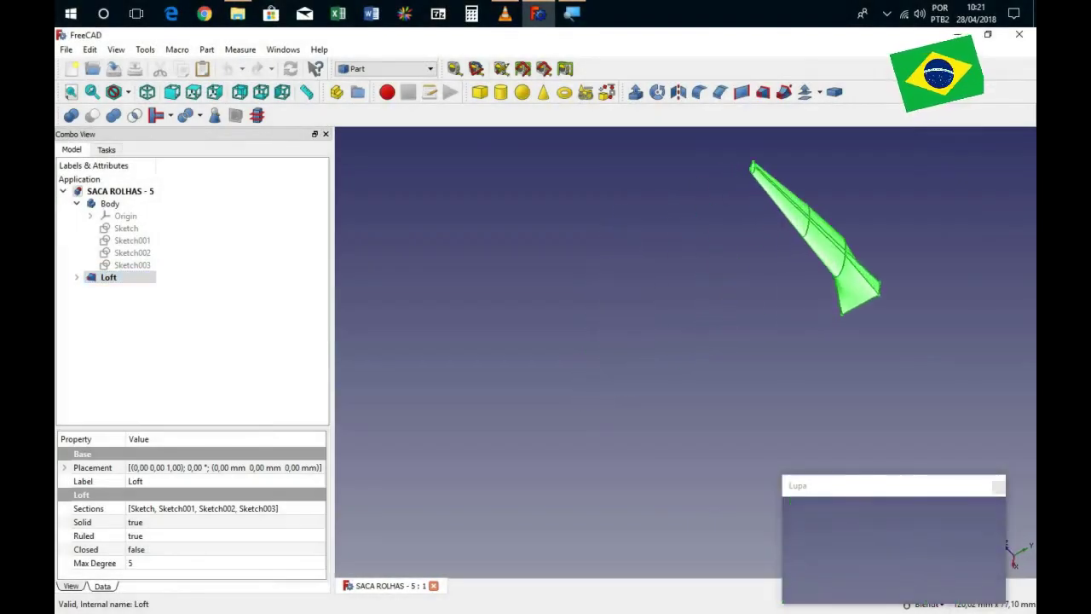
{"action": "left_click", "coordinate": [894, 551]}
{"action": "left_click", "coordinate": [895, 551]}
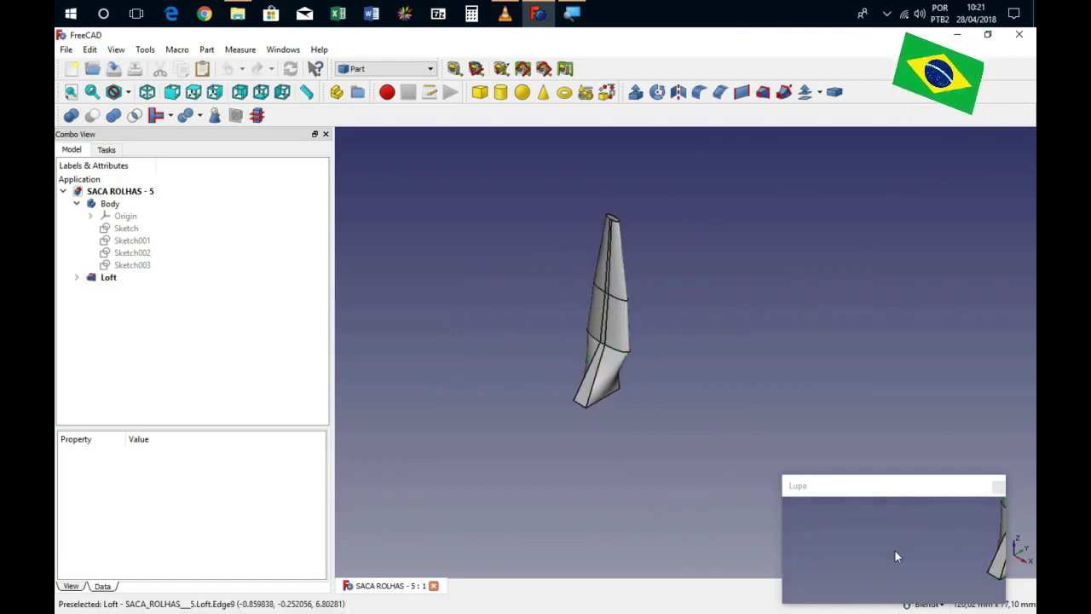
{"action": "left_click", "coordinate": [100, 280]}
{"action": "key", "text": "space"}
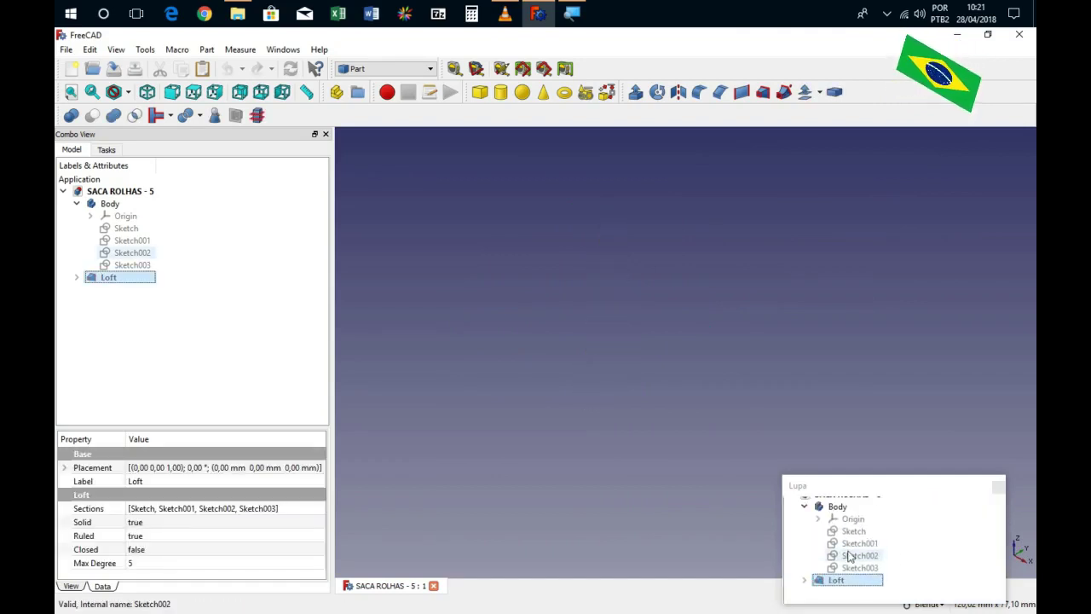
{"action": "left_click", "coordinate": [127, 230]}
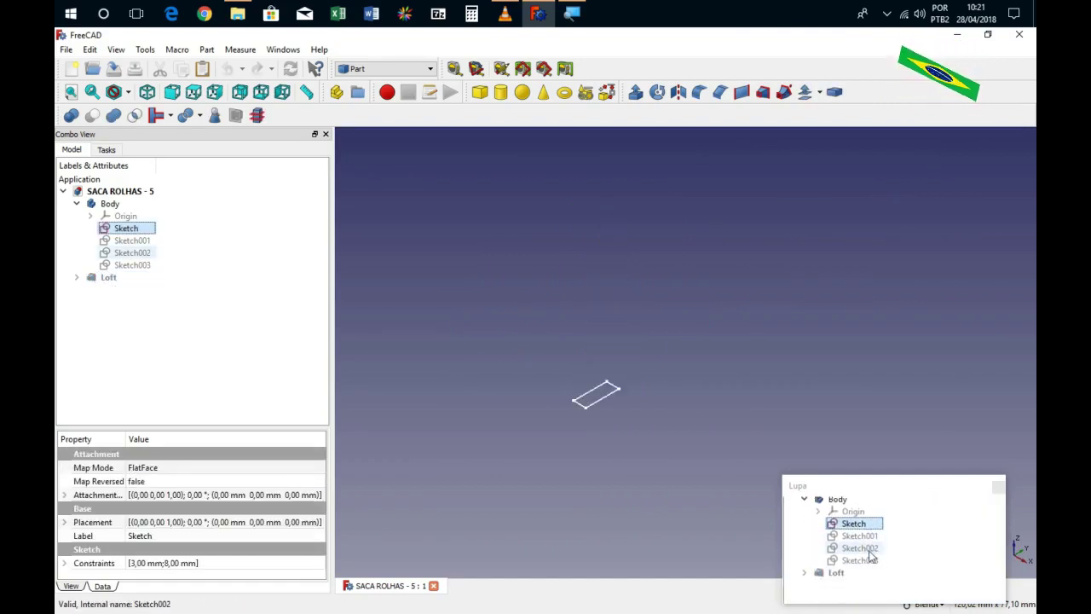
{"action": "left_click", "coordinate": [139, 243]}
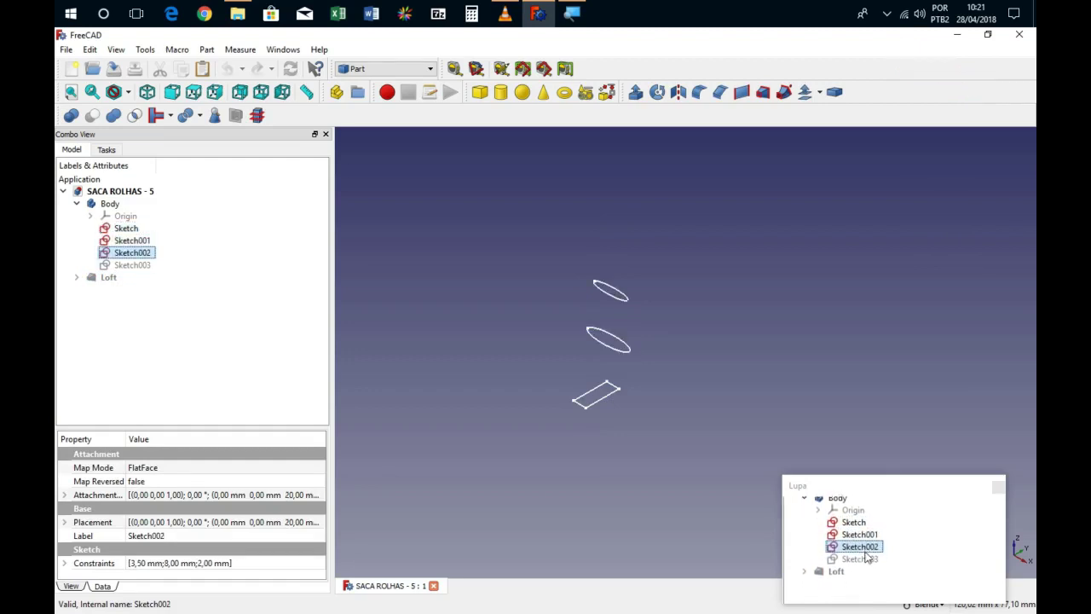
{"action": "key", "text": "space"}
{"action": "left_click", "coordinate": [511, 290]}
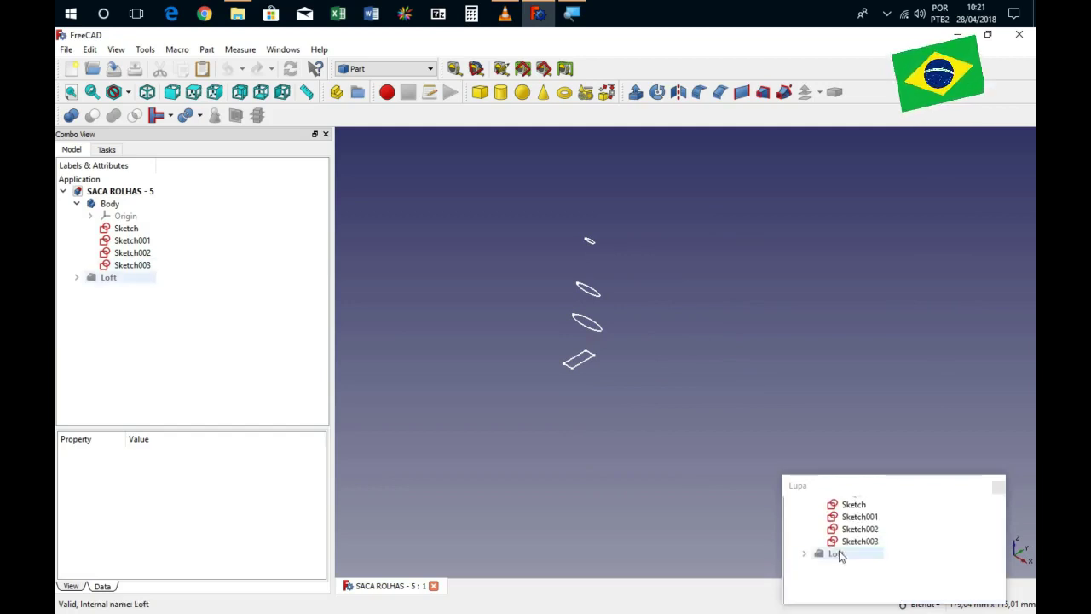
{"action": "left_click", "coordinate": [112, 277]}
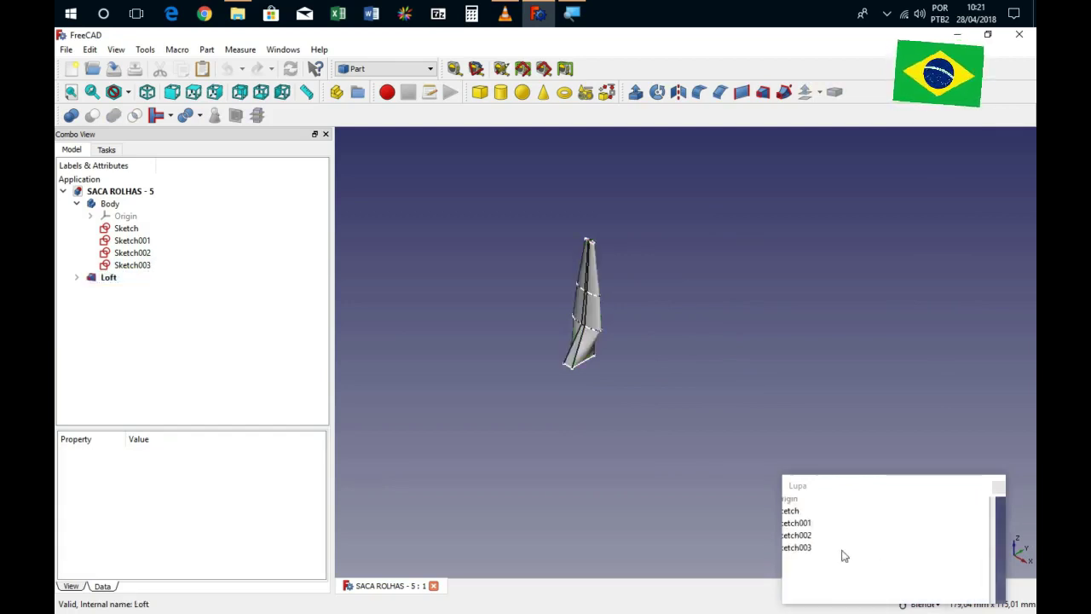
{"action": "left_click", "coordinate": [152, 266]}
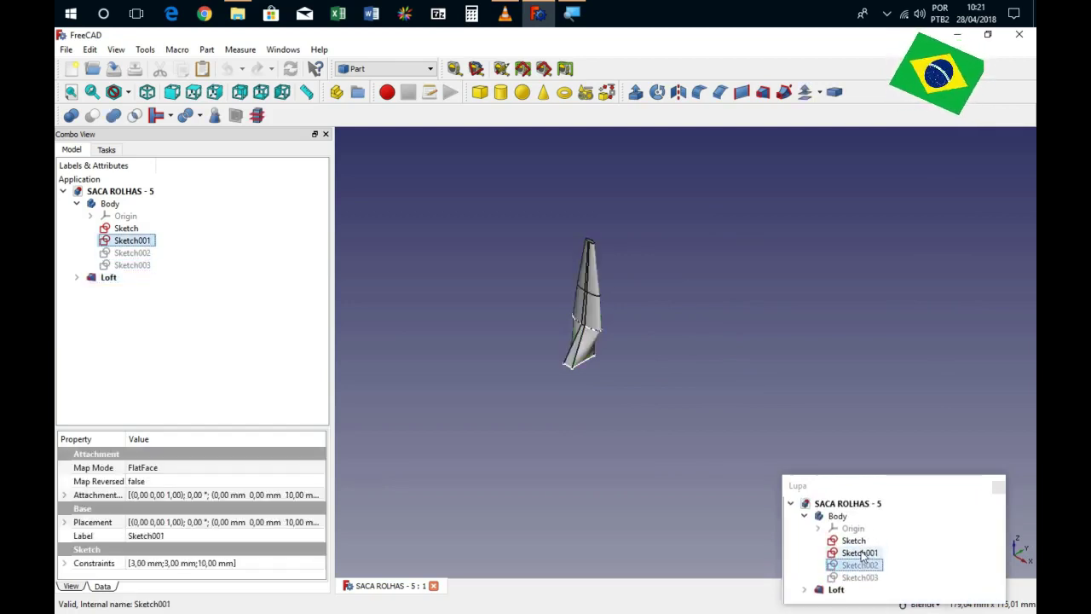
{"action": "left_click", "coordinate": [542, 298]}
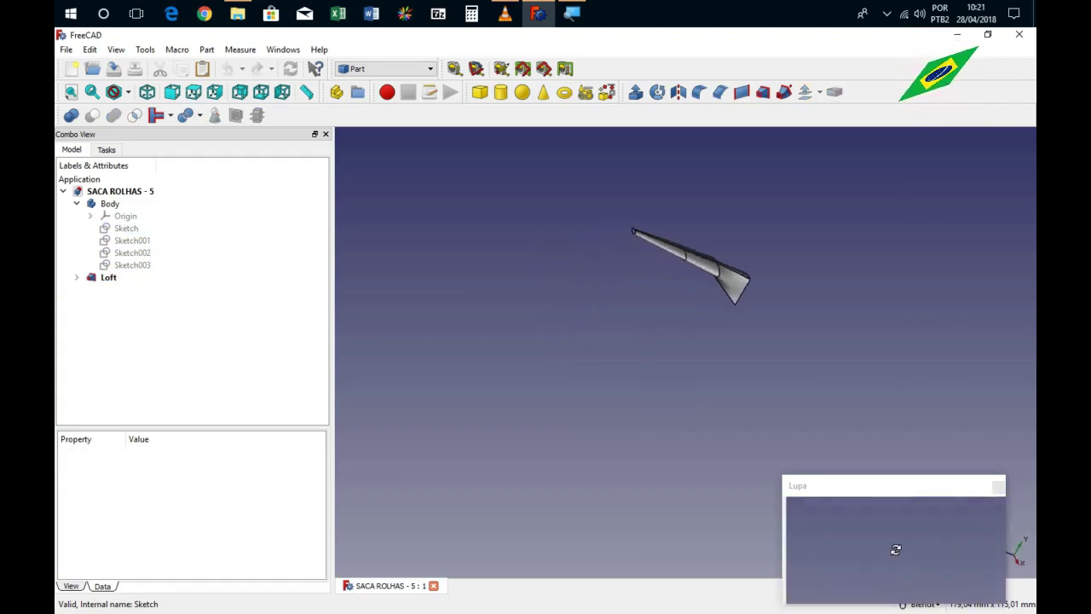
{"action": "middle_click_drag", "start_coordinate": [539, 324], "coordinate": [534, 322]}
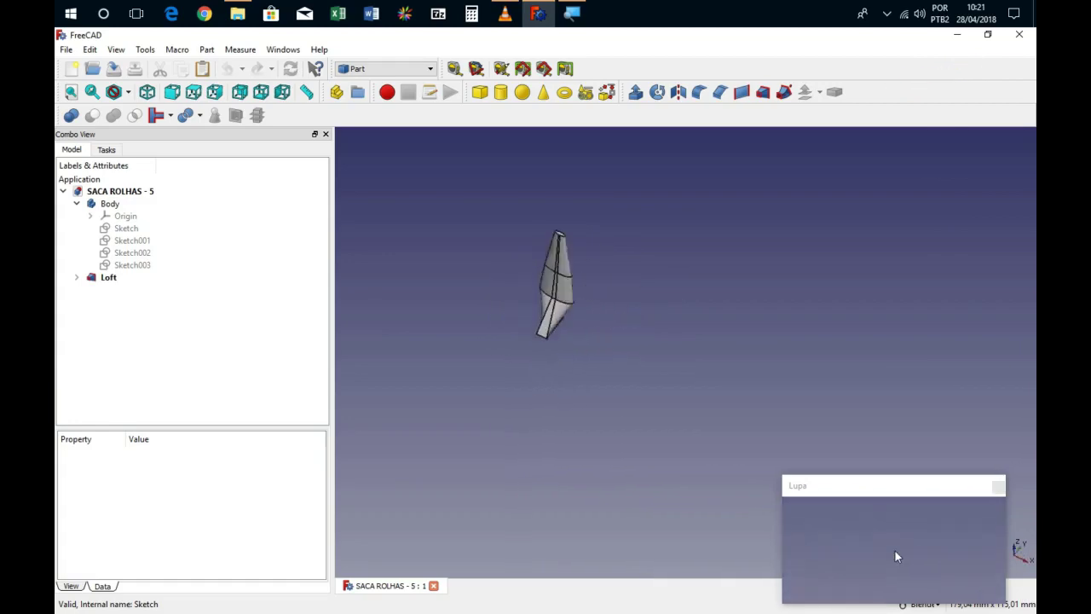
{"action": "middle_click_drag", "start_coordinate": [893, 551], "coordinate": [885, 547]}
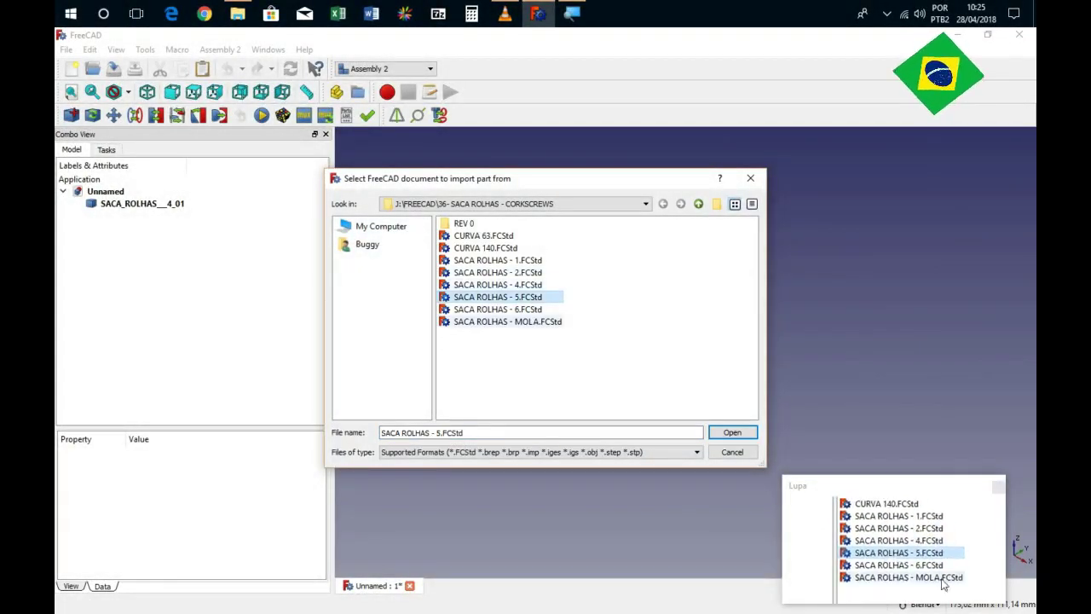
Import the SACA ROLHAS - 5 tip part and start transforming it in the enlarged view.
{"action": "left_click", "coordinate": [732, 432]}
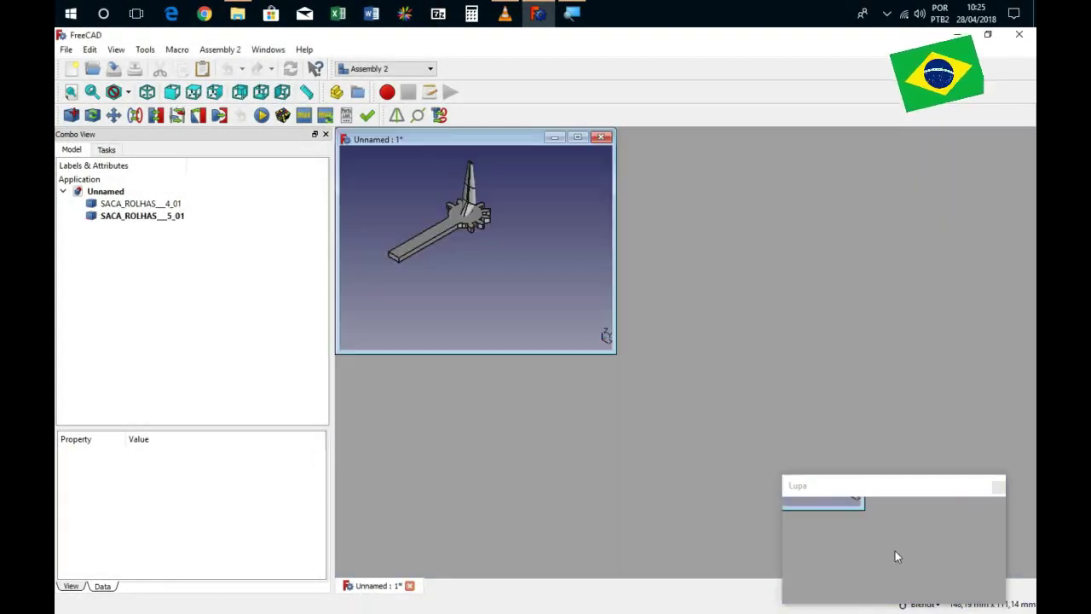
{"action": "left_click", "coordinate": [577, 137]}
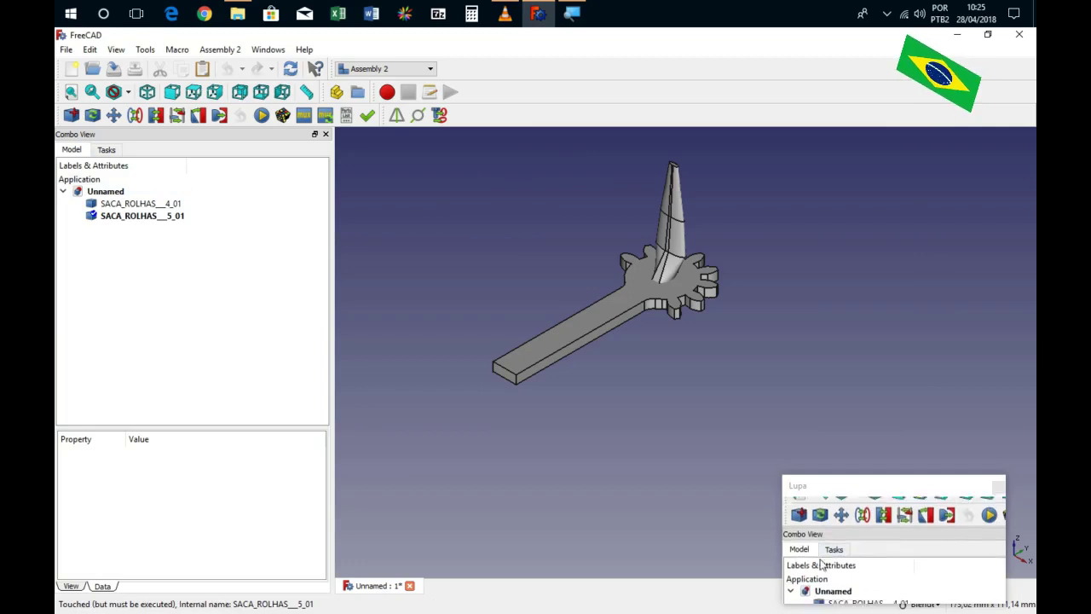
{"action": "double_click", "coordinate": [137, 215]}
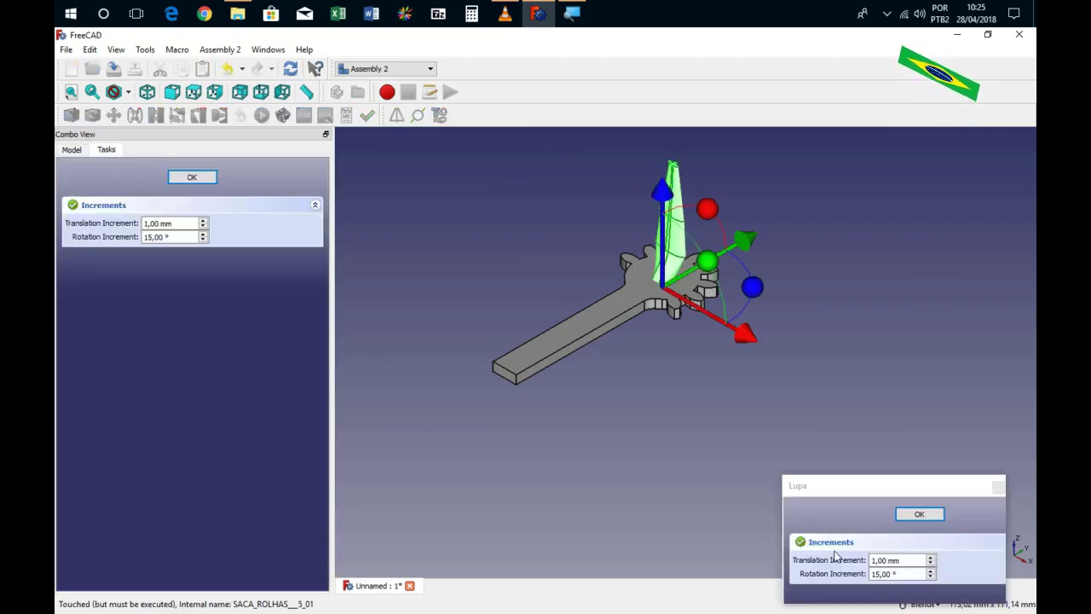
{"action": "middle_click_drag", "start_coordinate": [695, 300], "coordinate": [721, 324]}
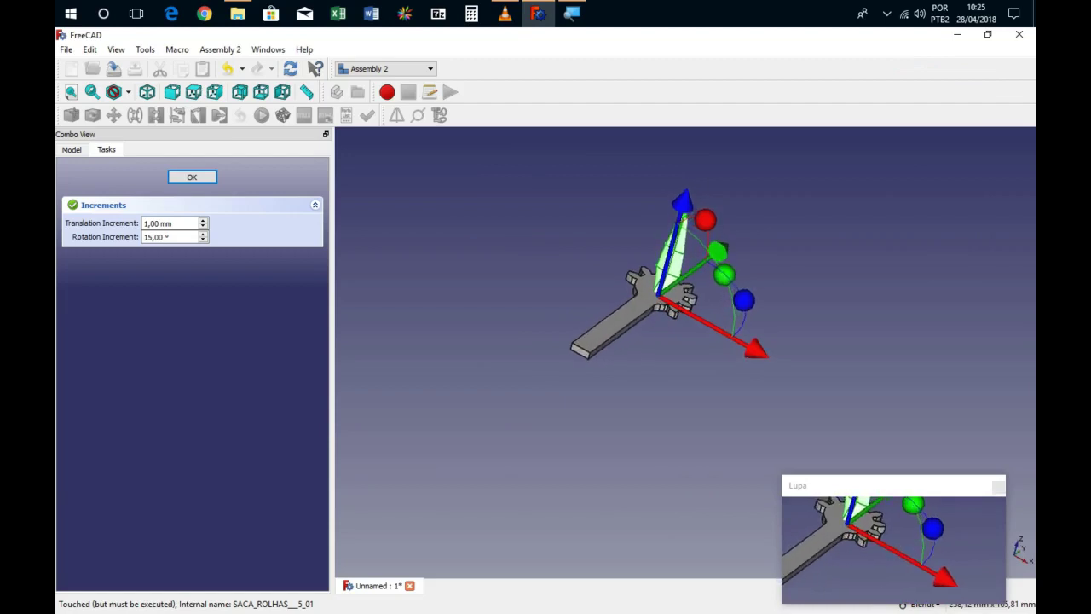
{"action": "middle_click_drag", "start_coordinate": [705, 321], "coordinate": [735, 311]}
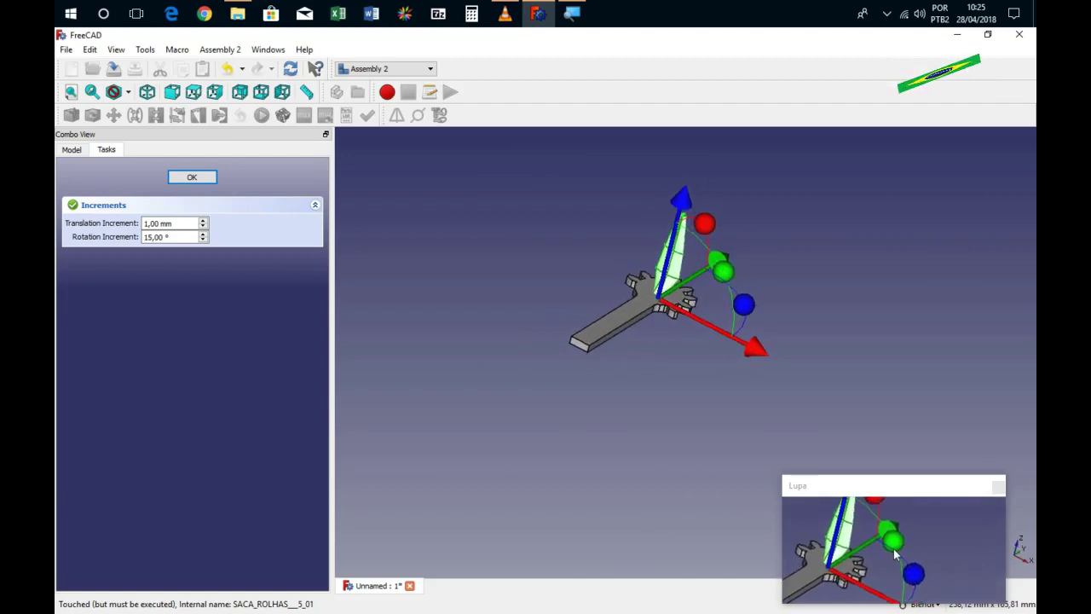
Rotate the tip part 90° in Top view, then return to the isometric view.
{"action": "mouse_move", "coordinate": [723, 278]}
{"action": "left_mouse_down"}
{"action": "mouse_move", "coordinate": [603, 256]}
{"action": "mouse_move", "coordinate": [613, 238]}
{"action": "left_mouse_up"}
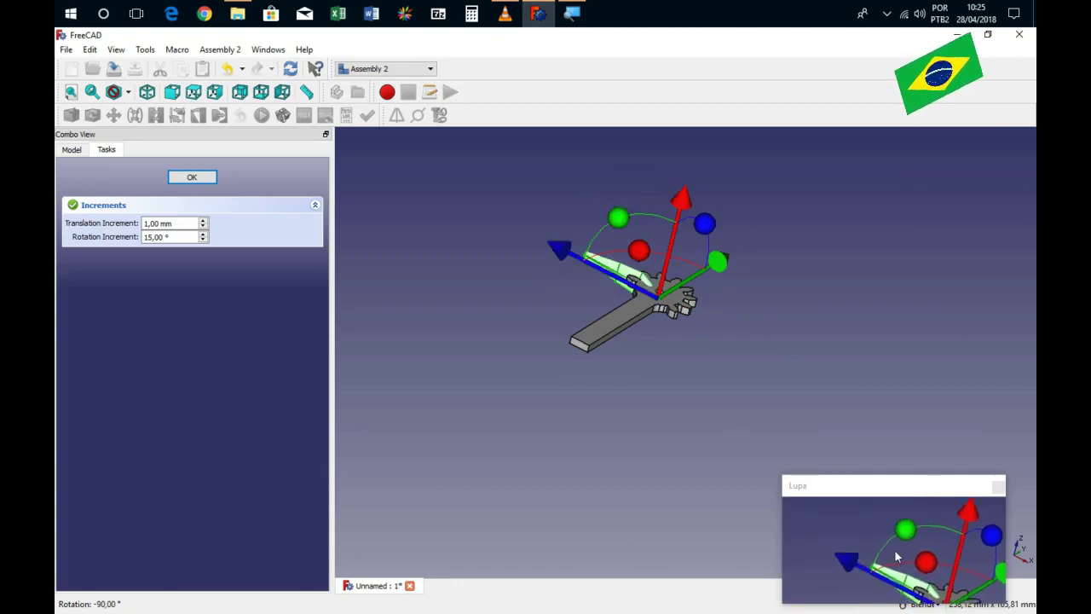
{"action": "key", "text": "2"}
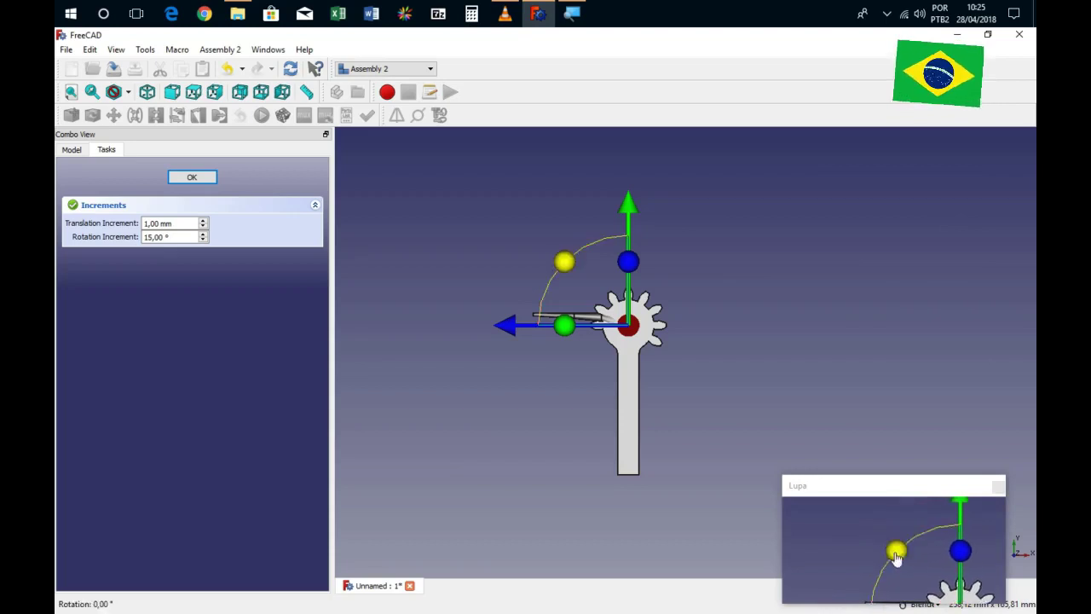
{"action": "left_click_drag", "start_coordinate": [565, 263], "coordinate": [573, 375]}
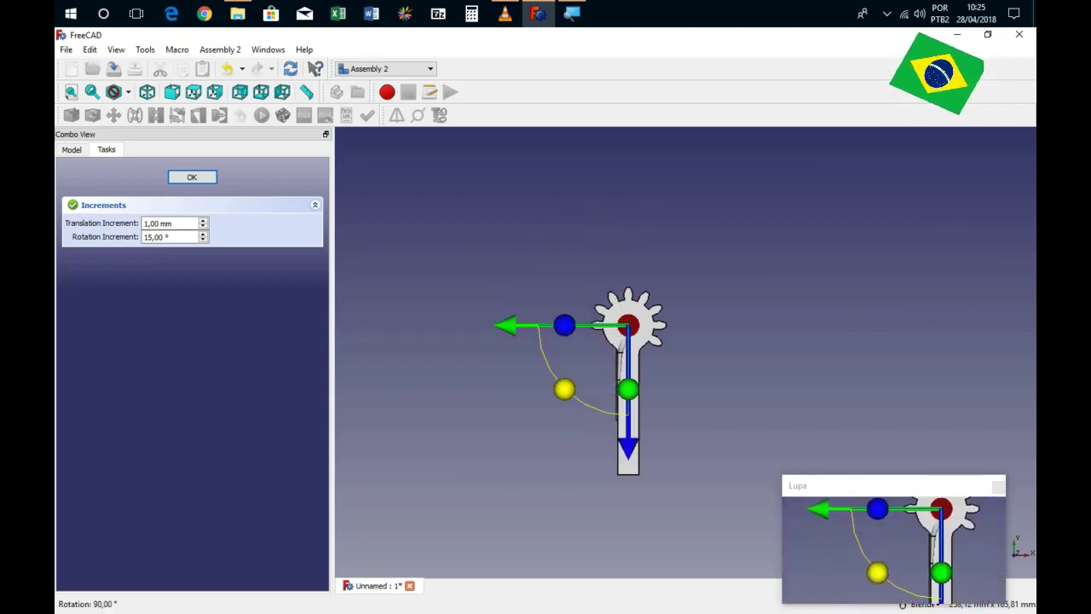
{"action": "key", "text": "0"}
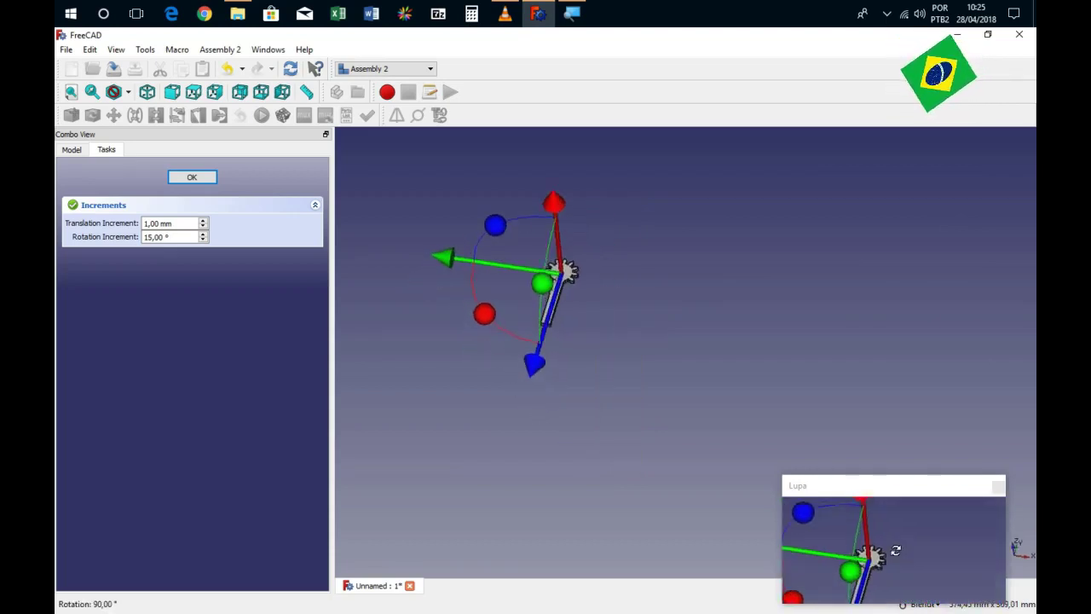
Confirm the rotation and slide the tip 37 mm to the lever arm's free end.
{"action": "left_click", "coordinate": [192, 177]}
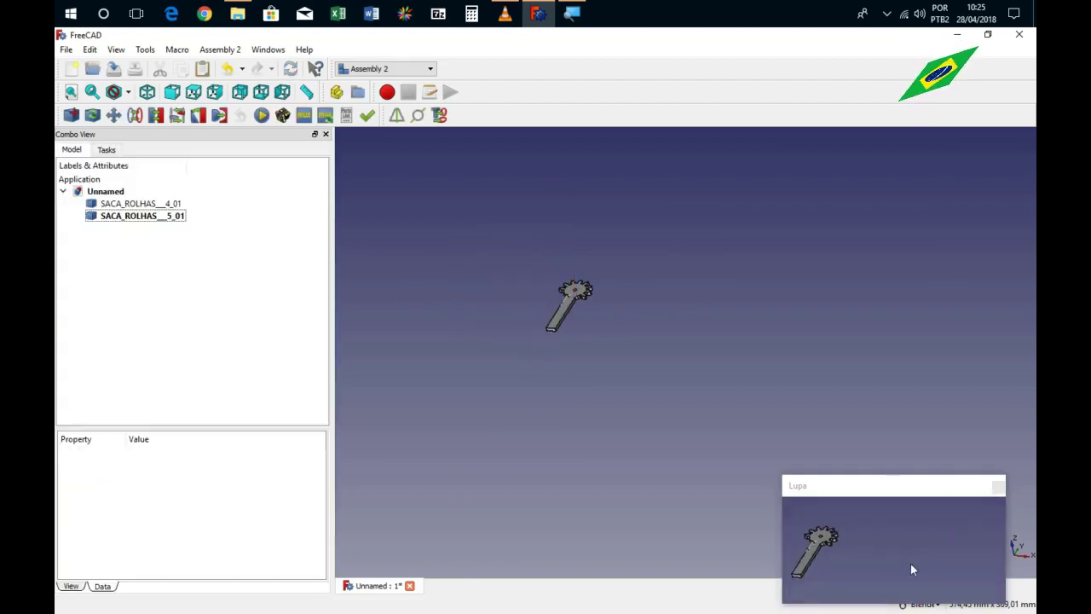
{"action": "middle_click_drag", "start_coordinate": [888, 551], "coordinate": [895, 555]}
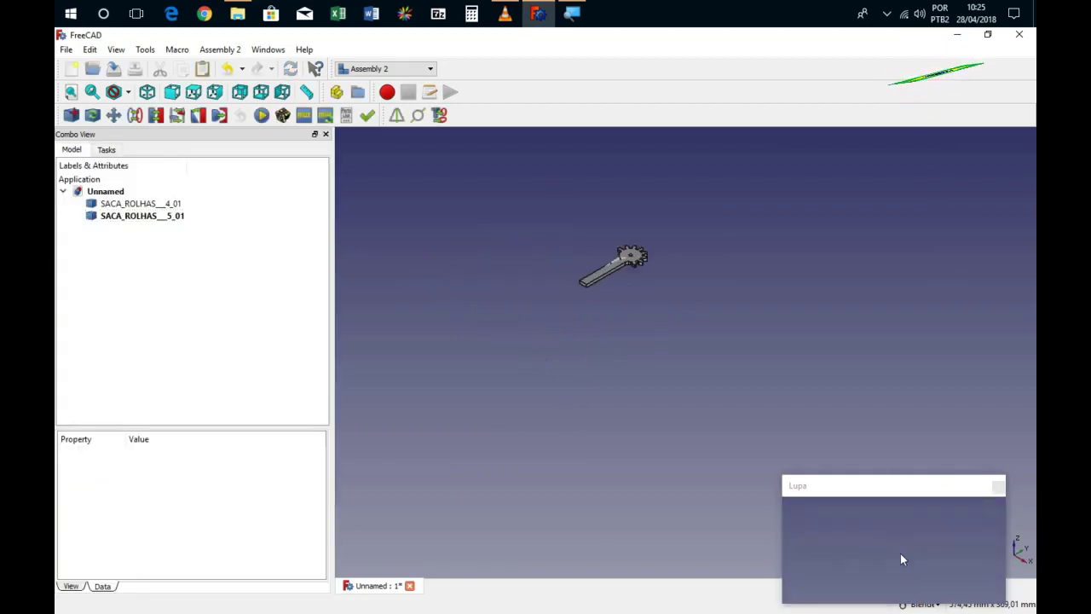
{"action": "scroll", "coordinate": [590, 280], "scroll_direction": "up", "scroll_amount": 5}
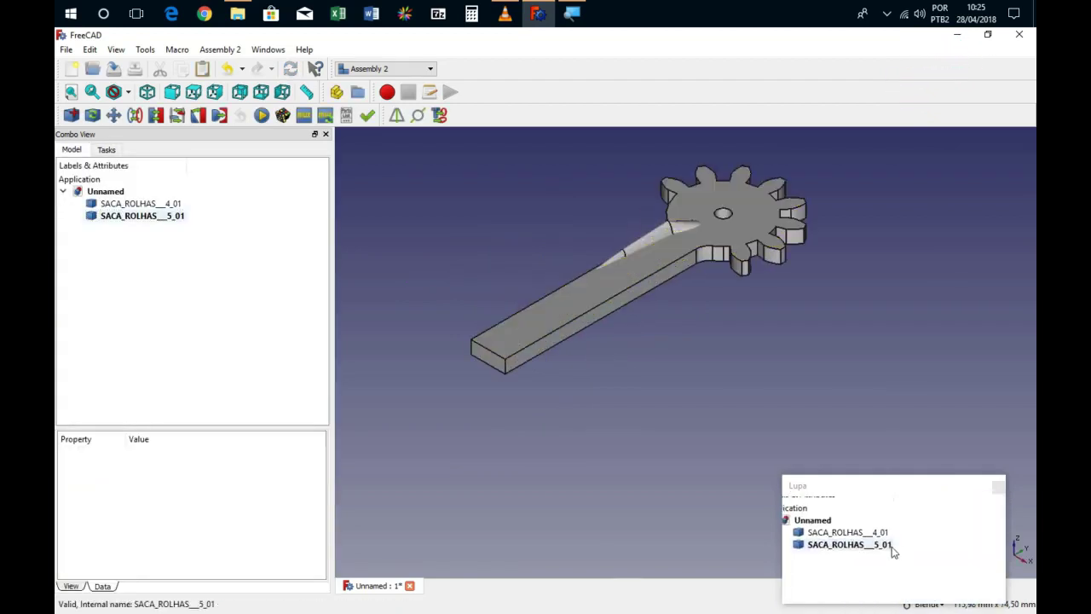
{"action": "double_click", "coordinate": [176, 218]}
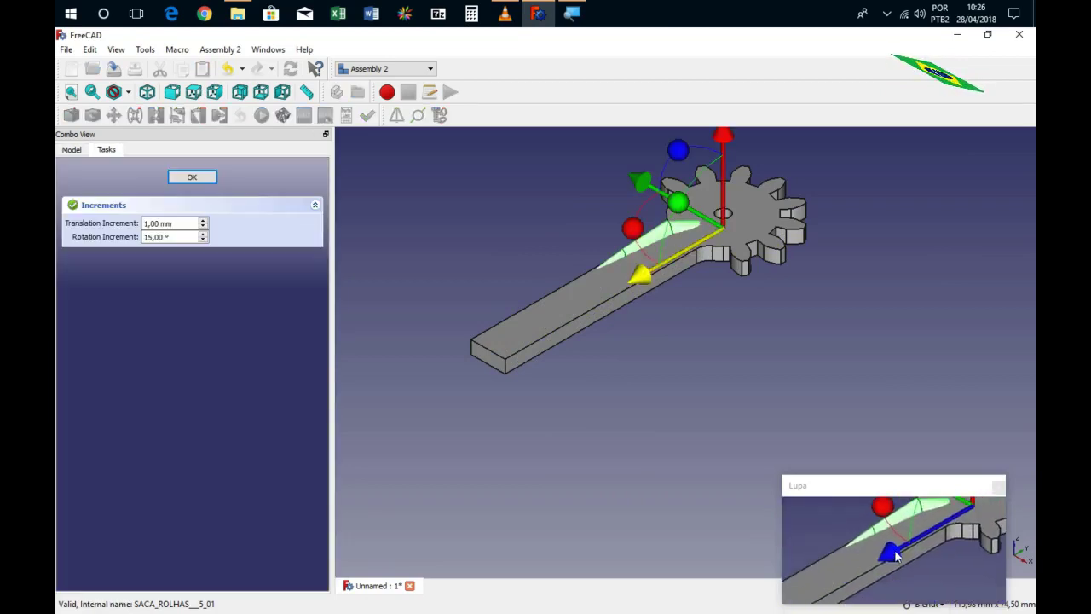
{"action": "left_click_drag", "start_coordinate": [646, 281], "coordinate": [399, 414]}
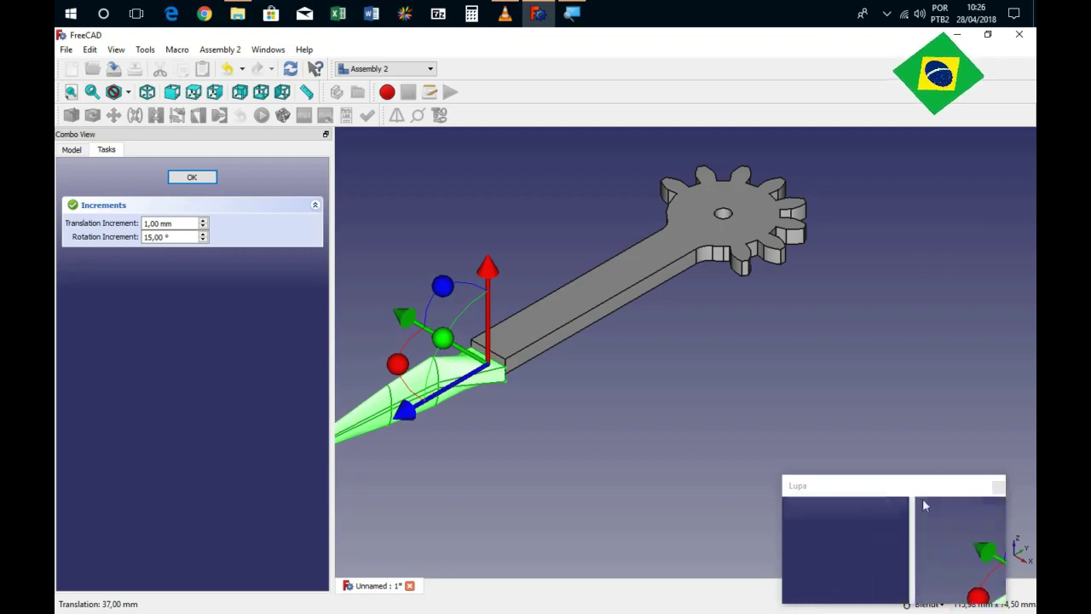
{"action": "left_click", "coordinate": [192, 176]}
Select the tip and inspect its Placement position values in the property editor.
{"action": "left_click", "coordinate": [167, 233]}
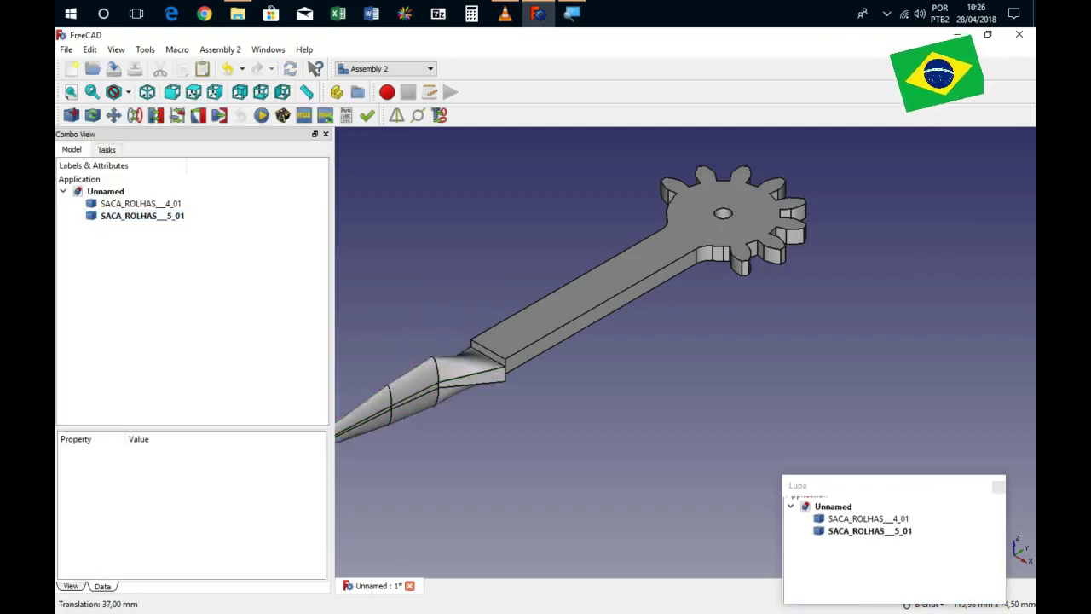
{"action": "left_click", "coordinate": [137, 217]}
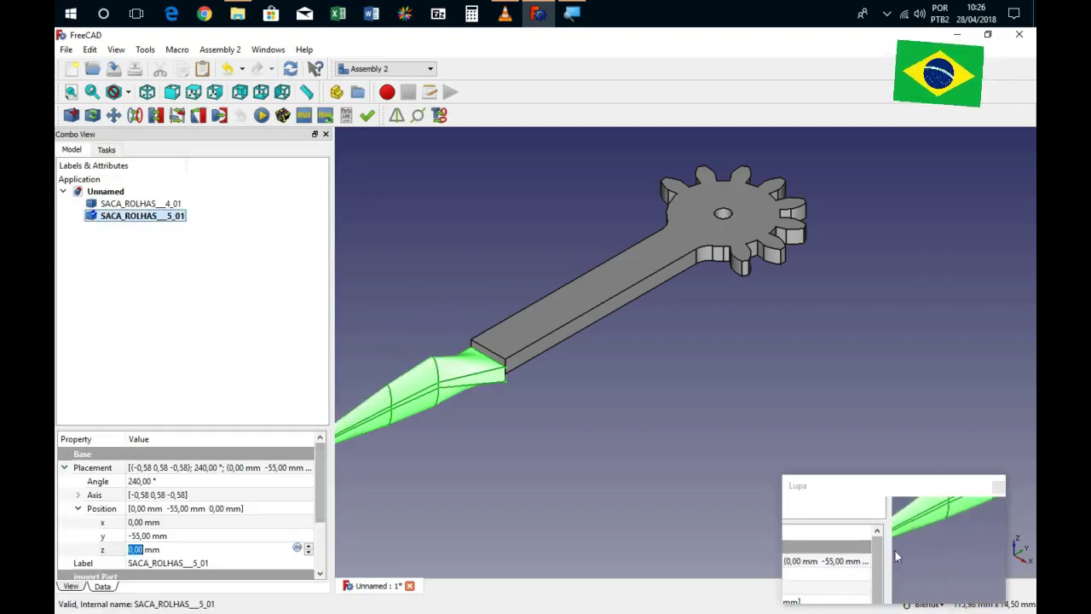
{"action": "left_click_drag", "start_coordinate": [317, 447], "coordinate": [317, 499]}
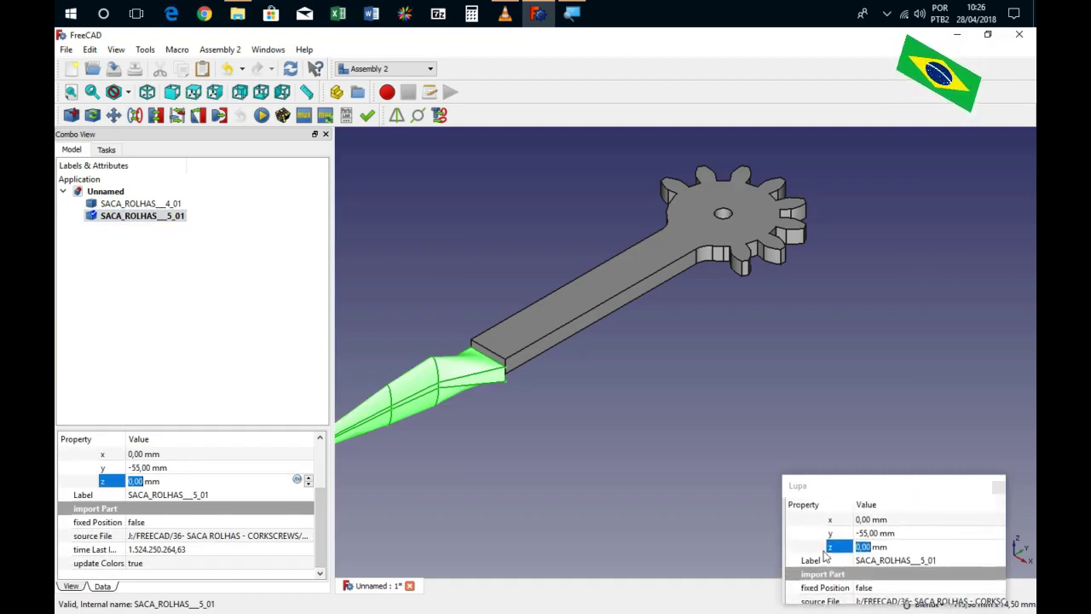
{"action": "left_click_drag", "start_coordinate": [320, 513], "coordinate": [322, 492]}
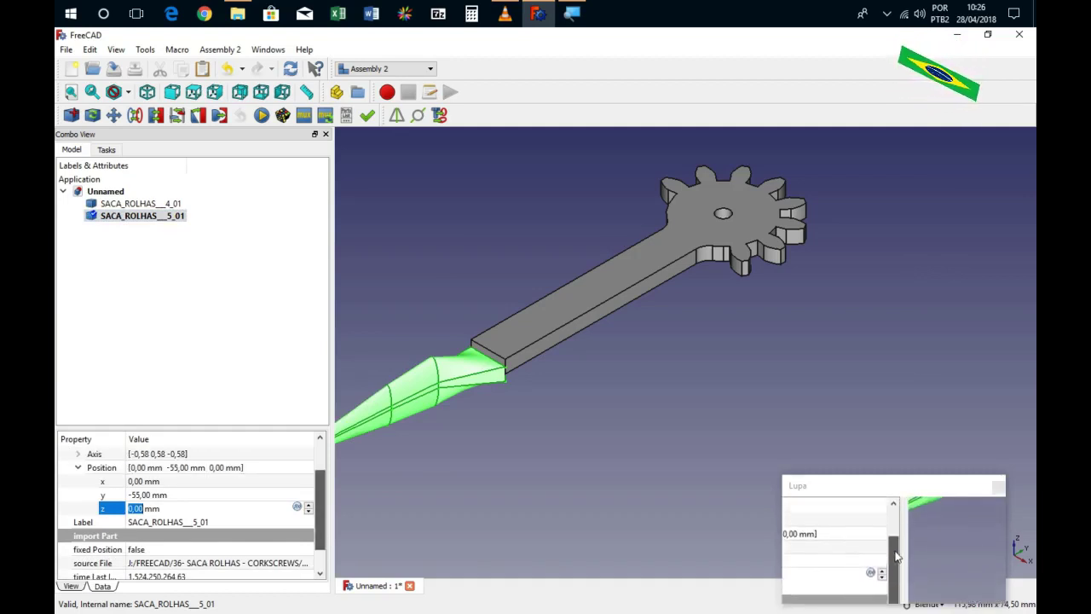
{"action": "left_click", "coordinate": [177, 496]}
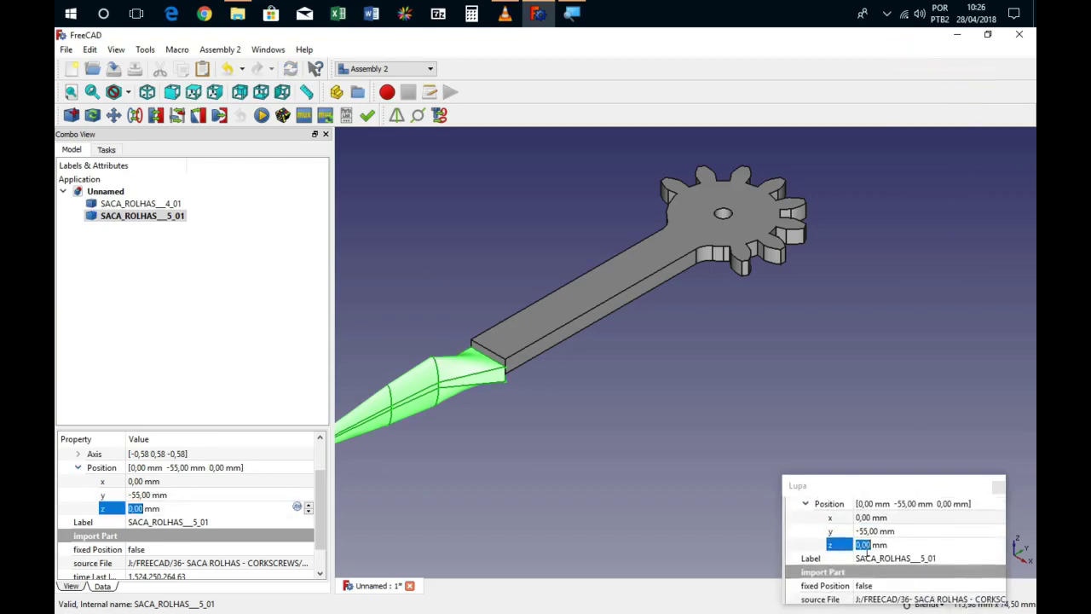
{"action": "left_click", "coordinate": [133, 511]}
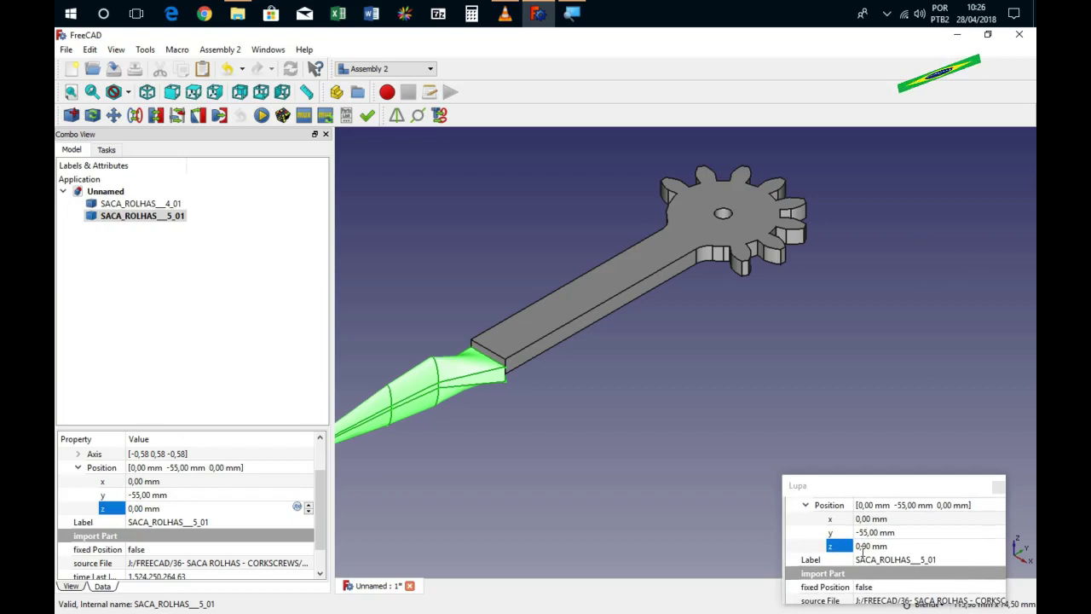
{"action": "left_click", "coordinate": [477, 503]}
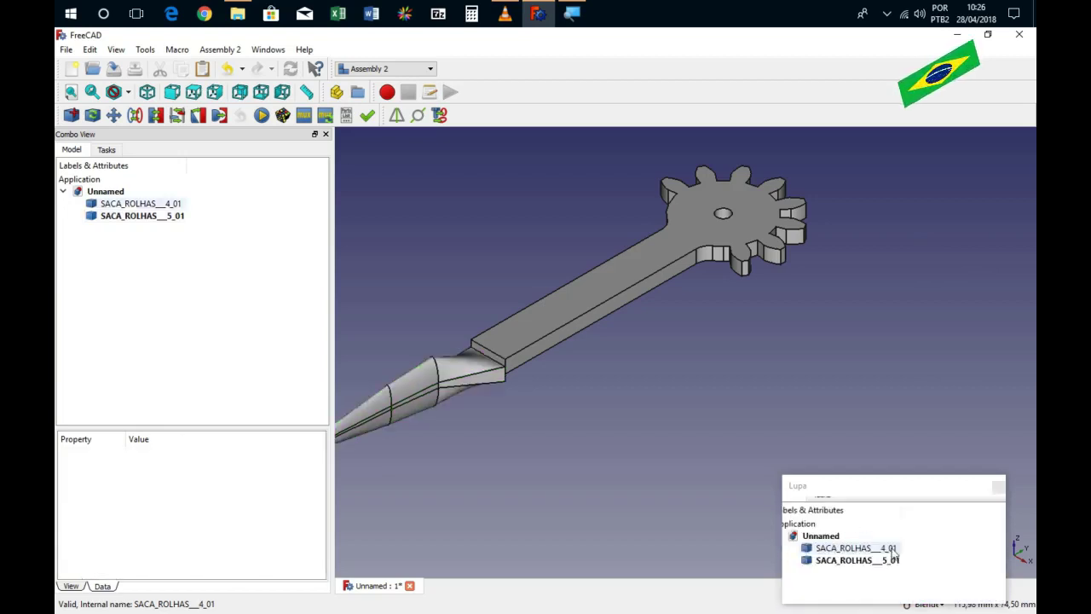
Raise the tip's Placement position z to 1,50 mm and commit it.
{"action": "double_click", "coordinate": [143, 216]}
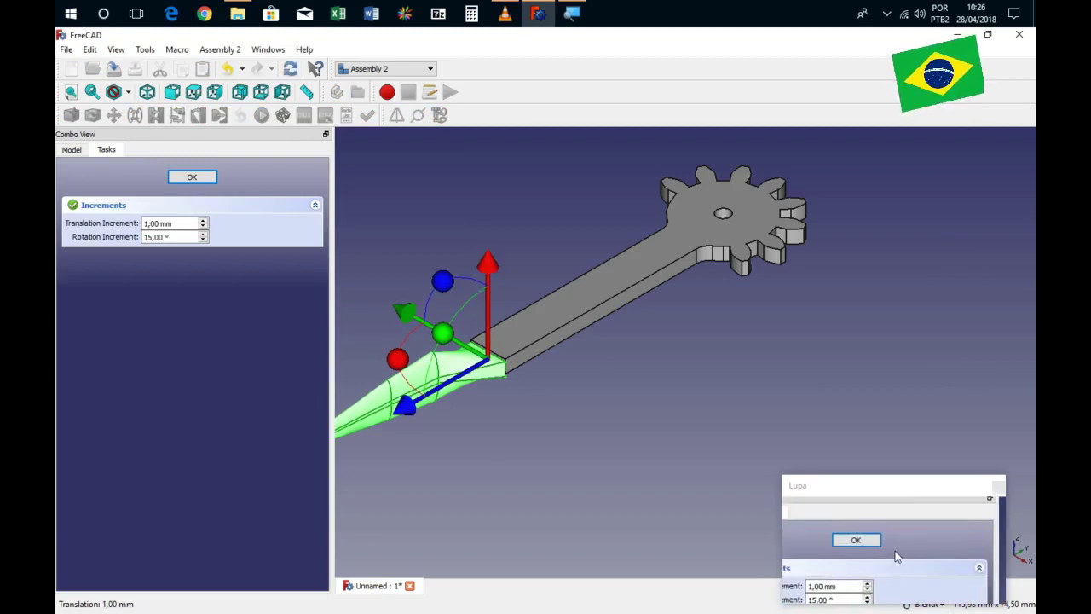
{"action": "left_click", "coordinate": [191, 176]}
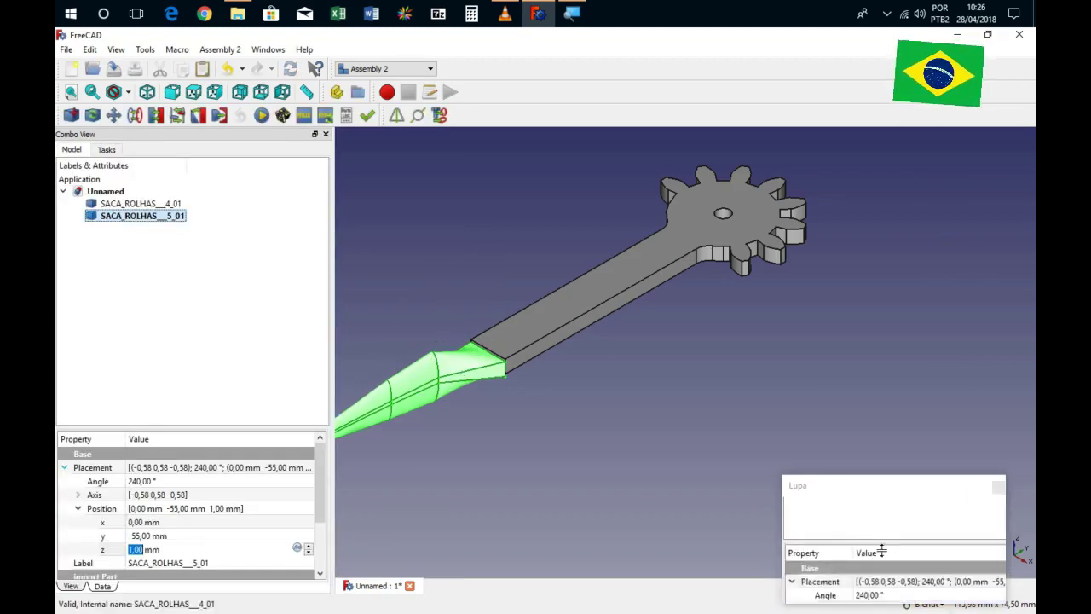
{"action": "left_click", "coordinate": [141, 549]}
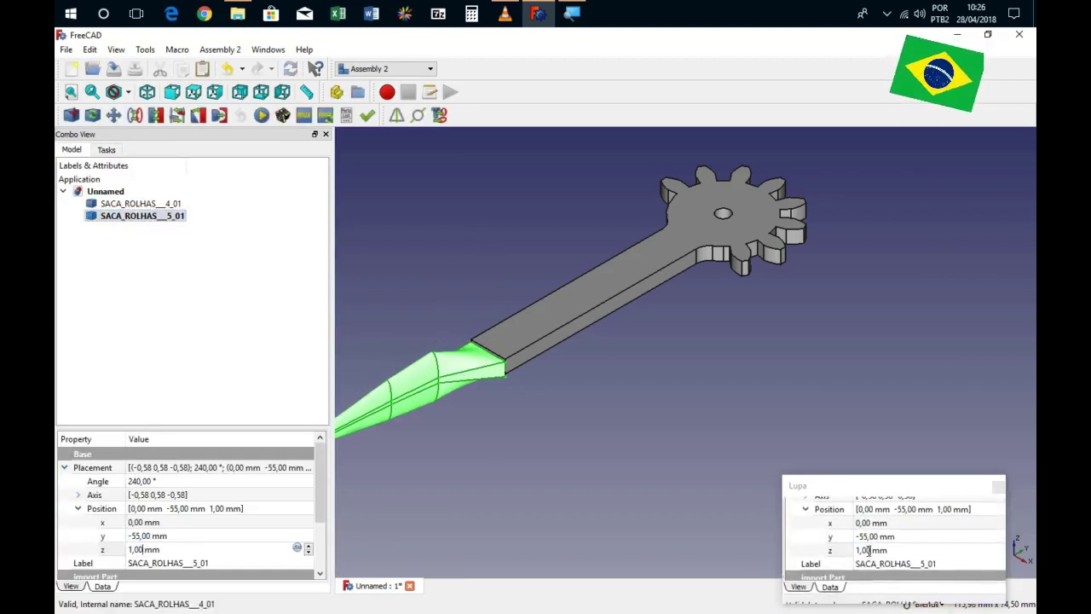
{"action": "left_click", "coordinate": [78, 550]}
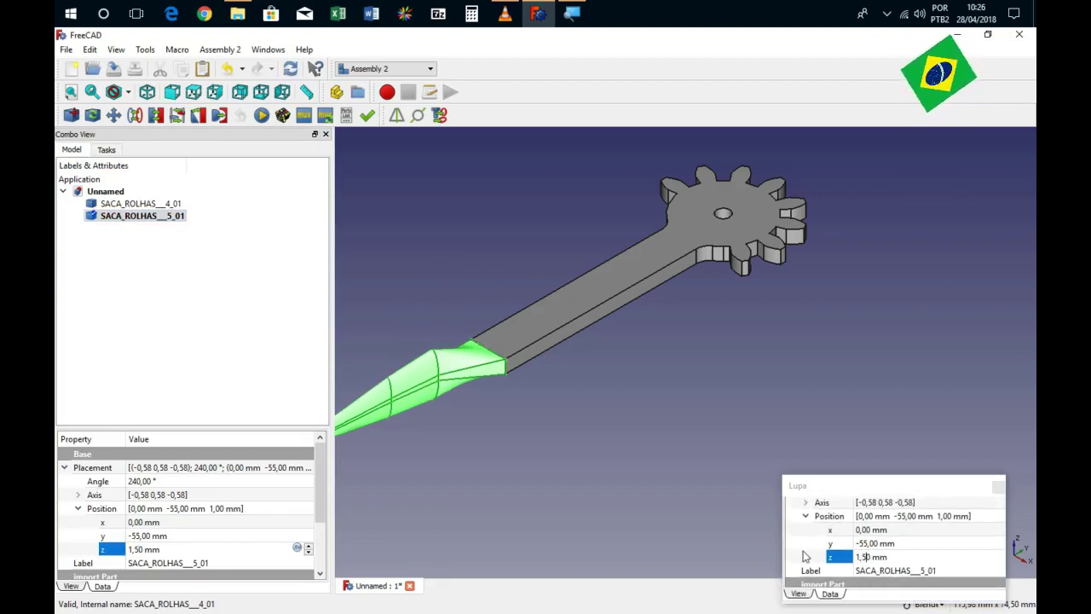
{"action": "left_click", "coordinate": [596, 435]}
{"action": "scroll", "coordinate": [605, 438], "scroll_direction": "down", "scroll_amount": 4}
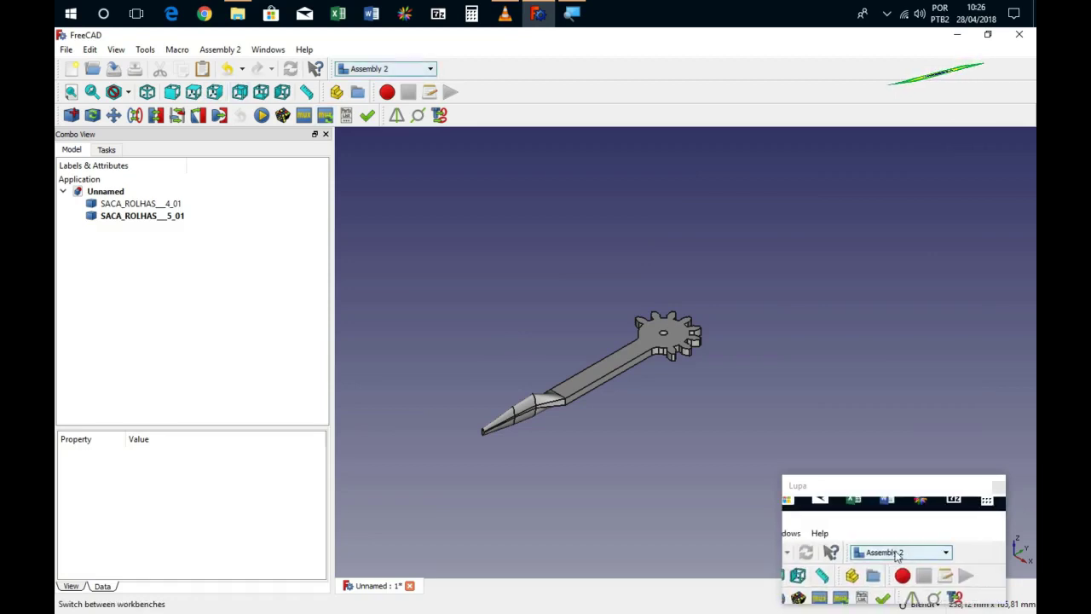
In the Part workbench, union SACA_ROLHAS__4_01 and the SACA_ROLHAS__5_01 tip into one Fusion.
{"action": "left_click", "coordinate": [375, 69]}
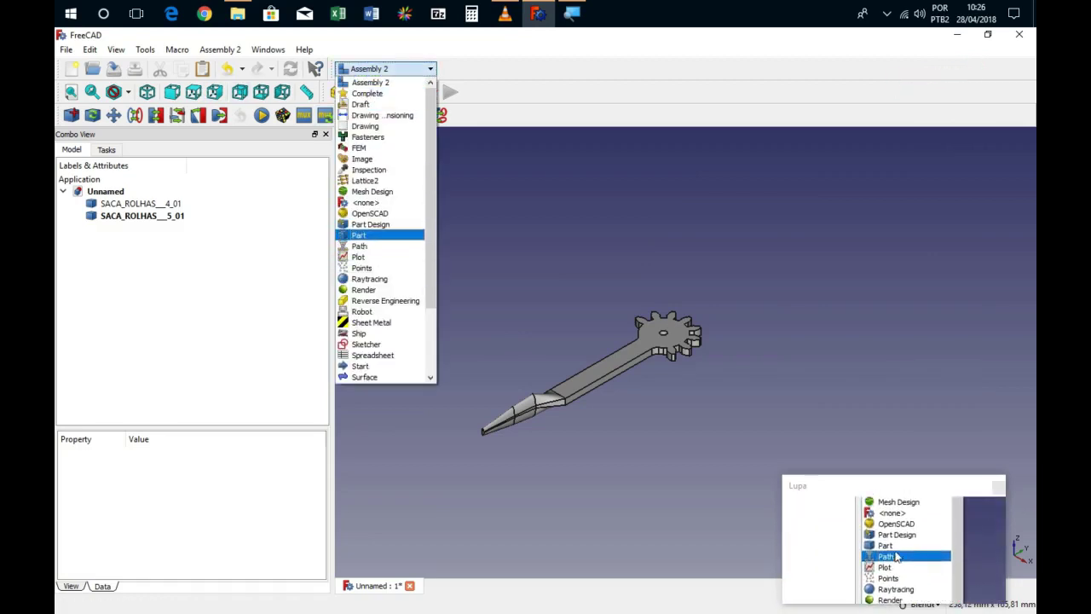
{"action": "left_click", "coordinate": [359, 235]}
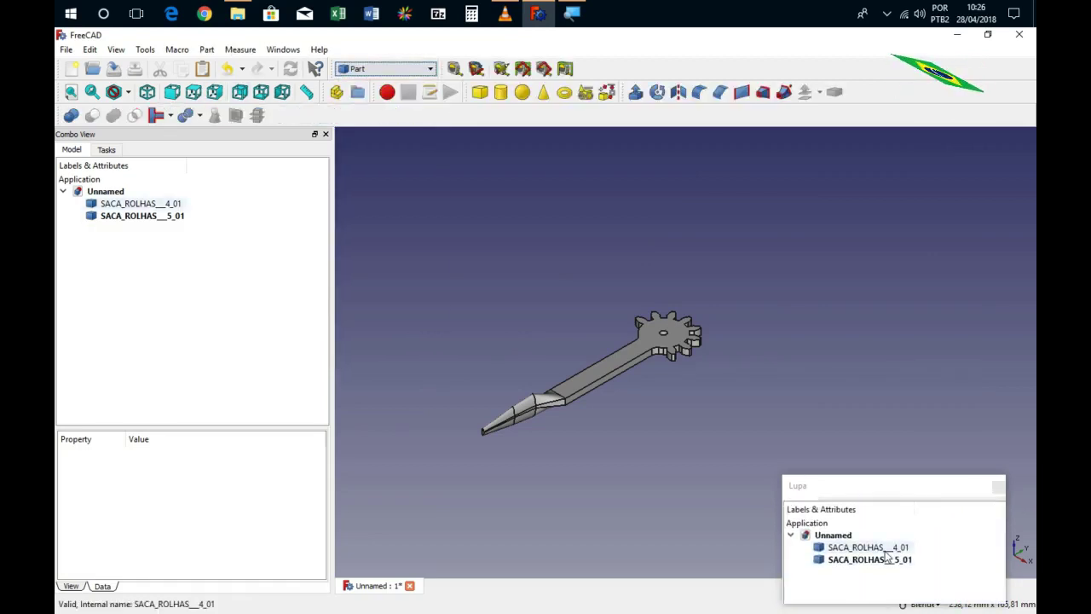
{"action": "left_click", "coordinate": [157, 206]}
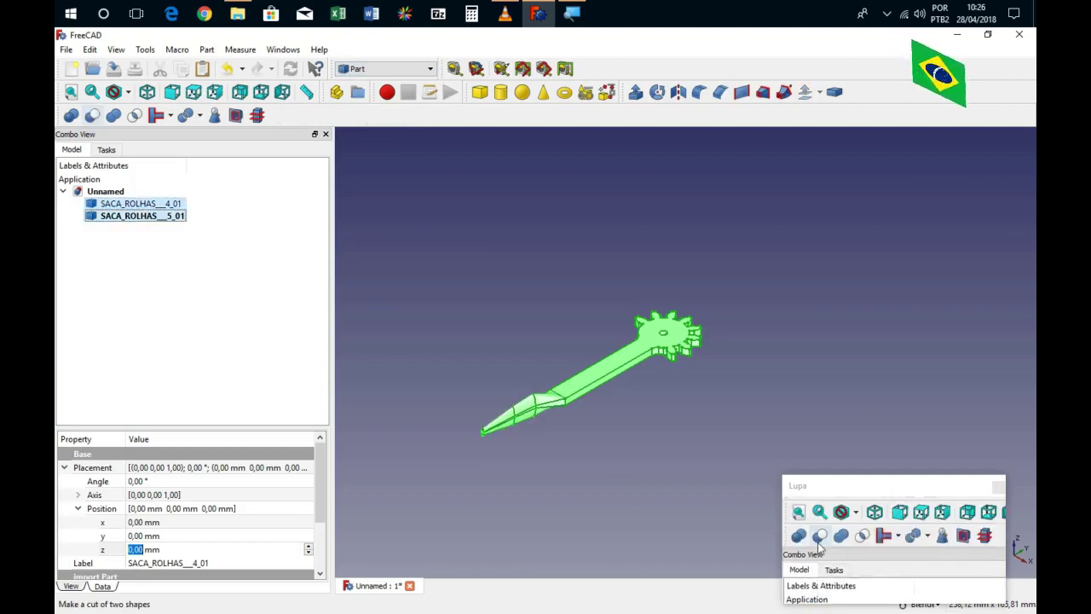
{"action": "left_click", "coordinate": [113, 115]}
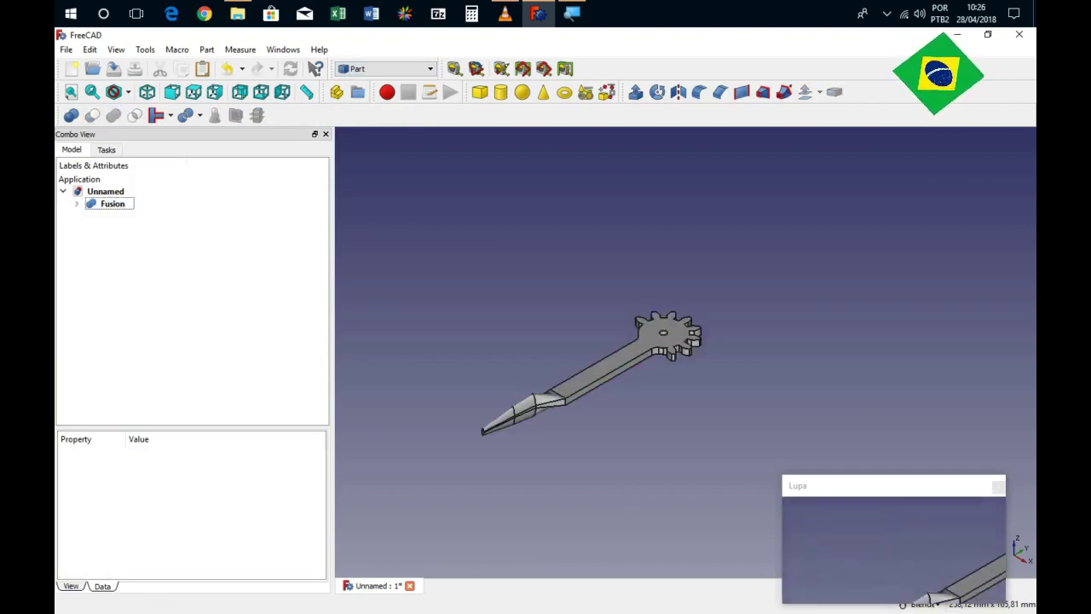
{"action": "middle_click_drag", "start_coordinate": [895, 556], "coordinate": [896, 549]}
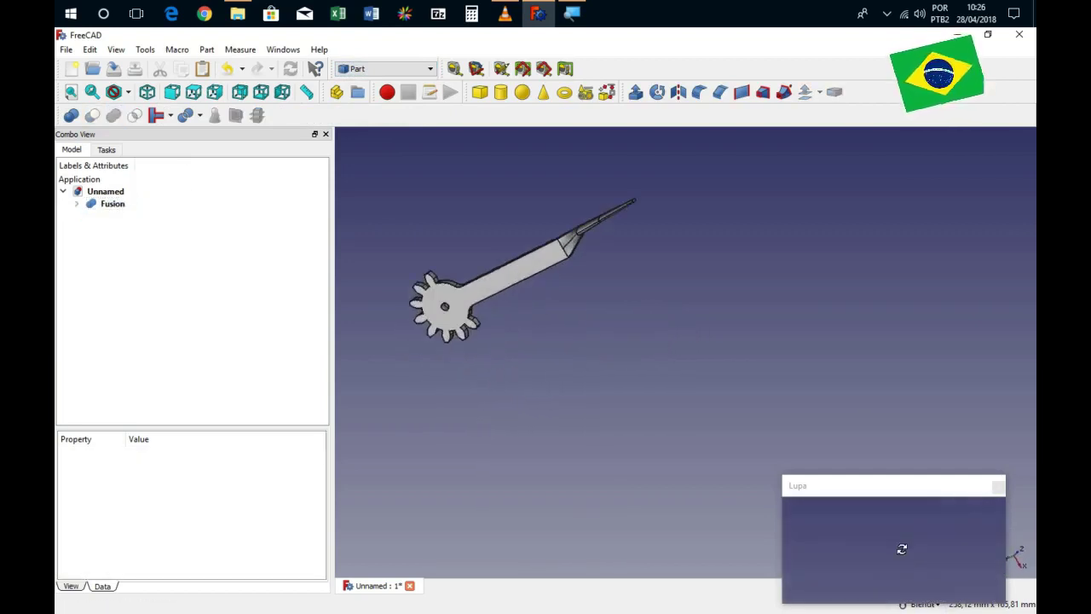
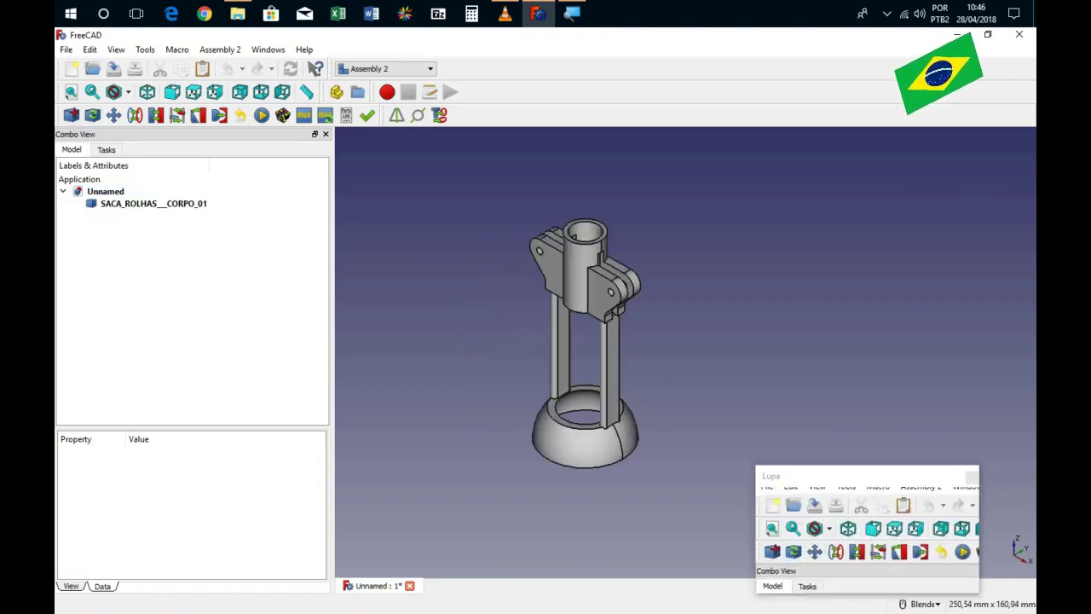
Import SACA ROLHAS - MOLA.FCStd into the assembly and maximize the 3D view.
{"action": "left_click", "coordinate": [71, 114]}
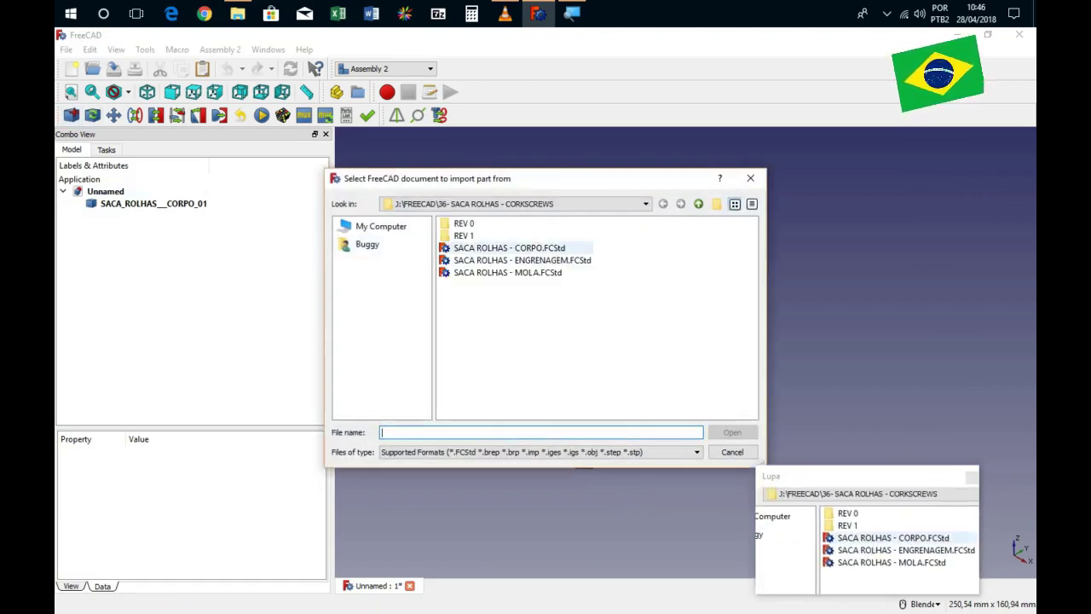
{"action": "left_click", "coordinate": [494, 272]}
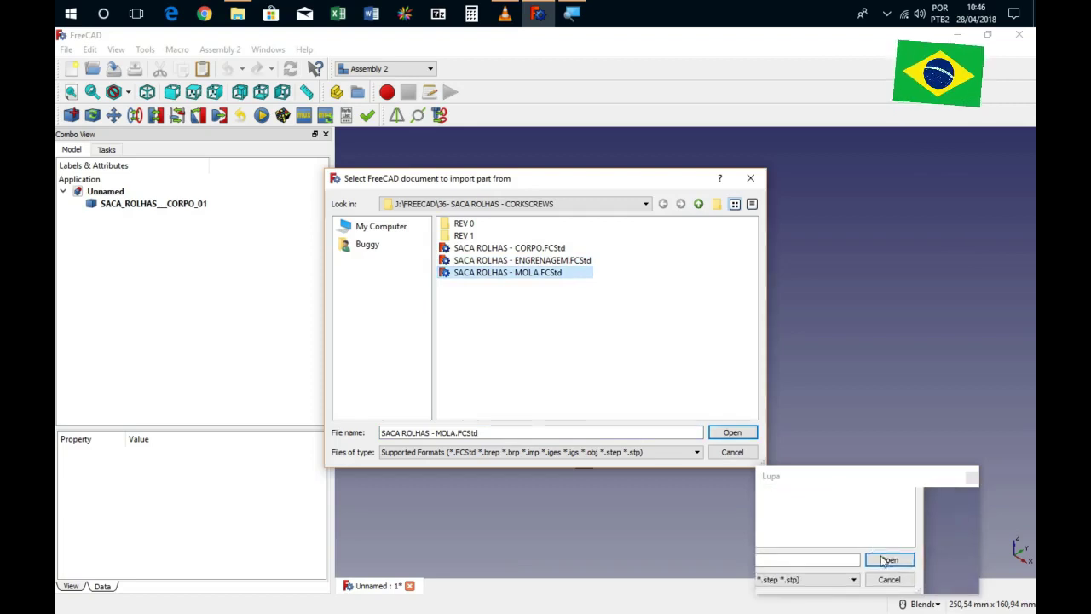
{"action": "left_click", "coordinate": [732, 432]}
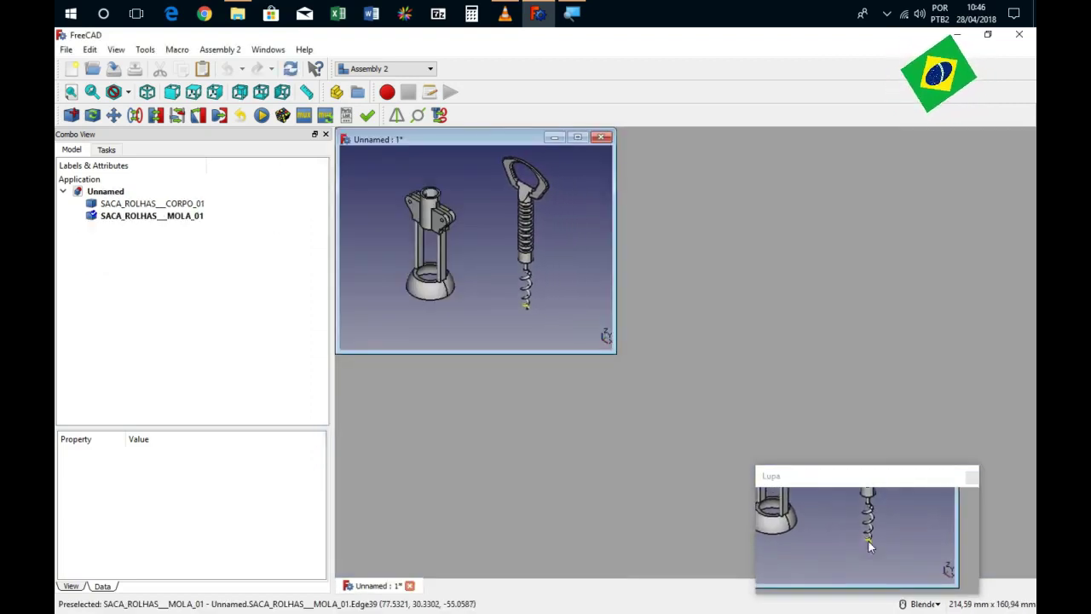
{"action": "left_click", "coordinate": [523, 303]}
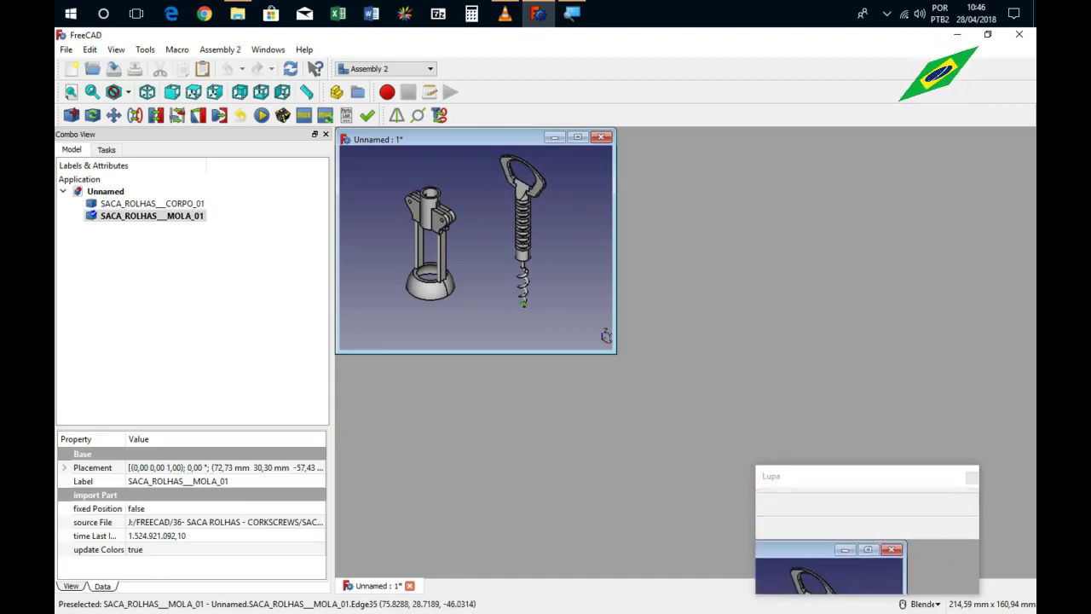
{"action": "left_click", "coordinate": [868, 542]}
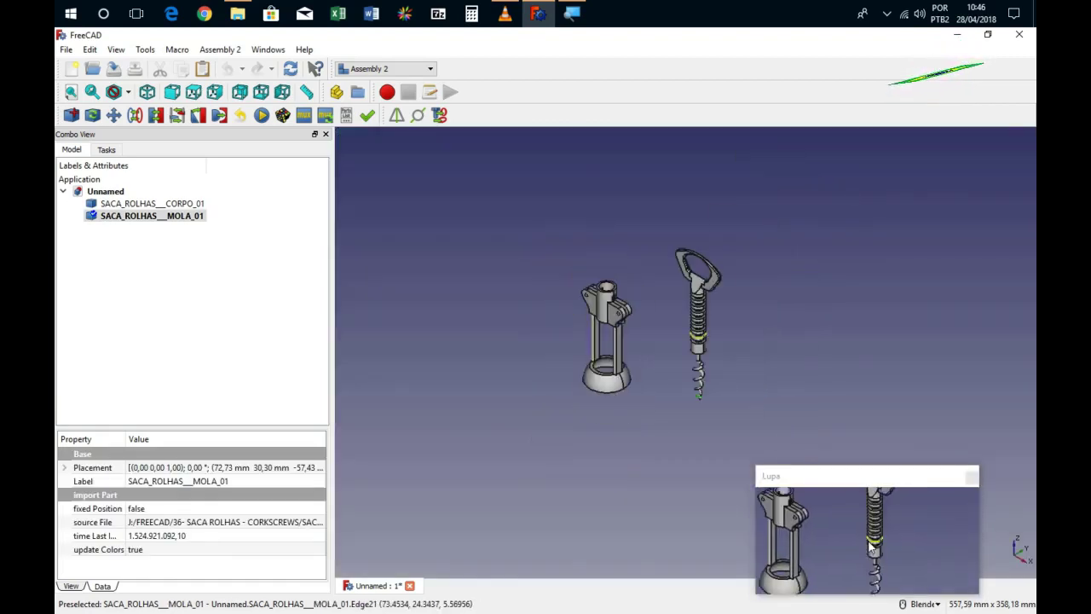
{"action": "scroll", "coordinate": [669, 337], "scroll_direction": "down", "scroll_amount": 2}
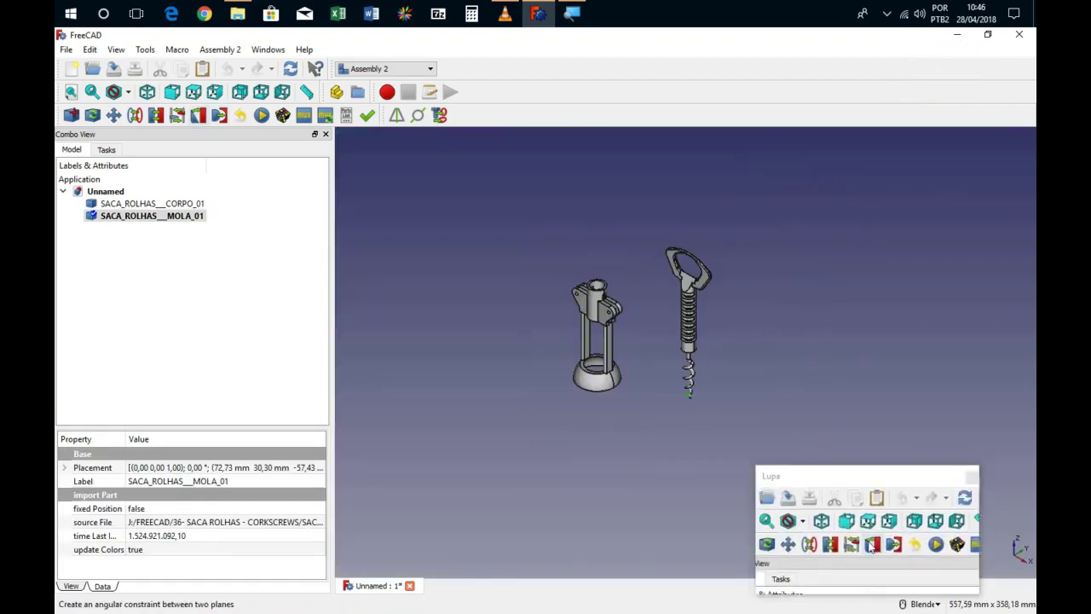
Constrain the MOLA screw's circular edge to the body's top ring, offset 10,50 mm.
{"action": "left_click", "coordinate": [134, 115]}
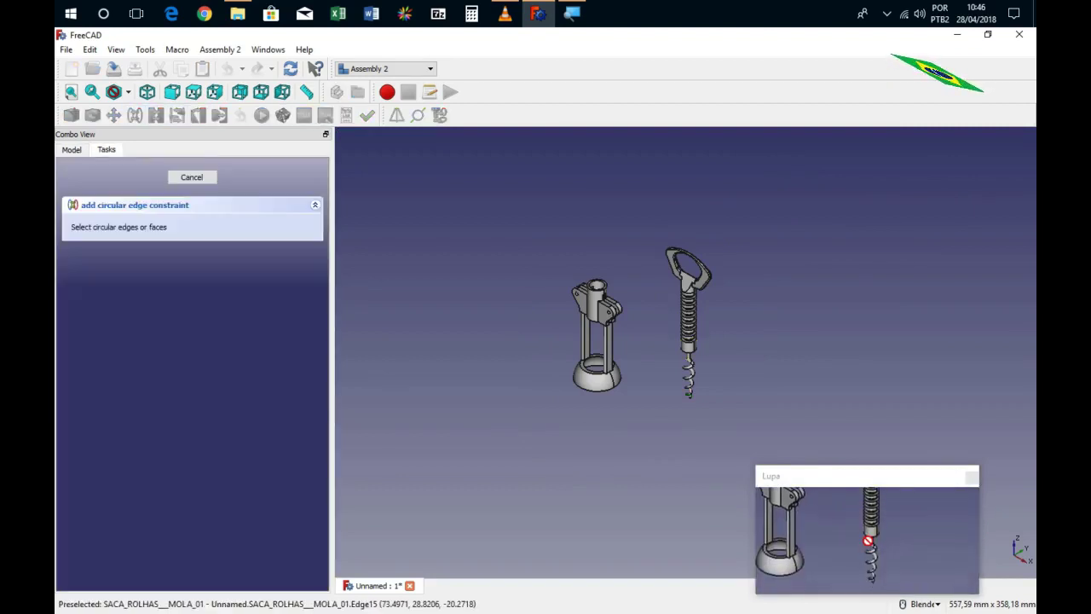
{"action": "scroll", "coordinate": [689, 309], "scroll_direction": "up", "scroll_amount": 2}
{"action": "scroll", "coordinate": [588, 325], "scroll_direction": "down", "scroll_amount": 2}
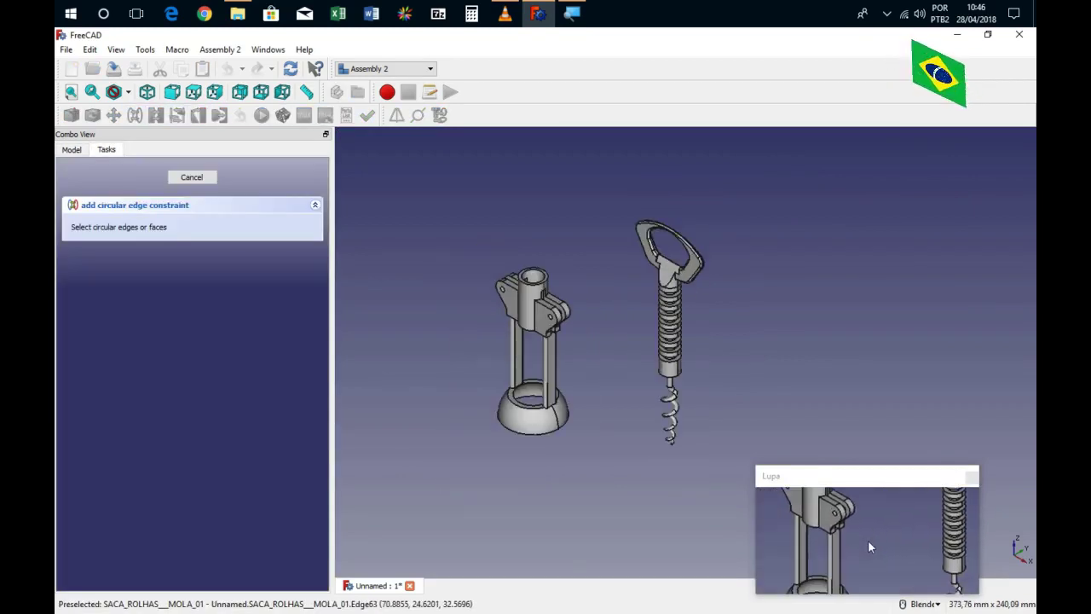
{"action": "scroll", "coordinate": [609, 366], "scroll_direction": "up", "scroll_amount": 2}
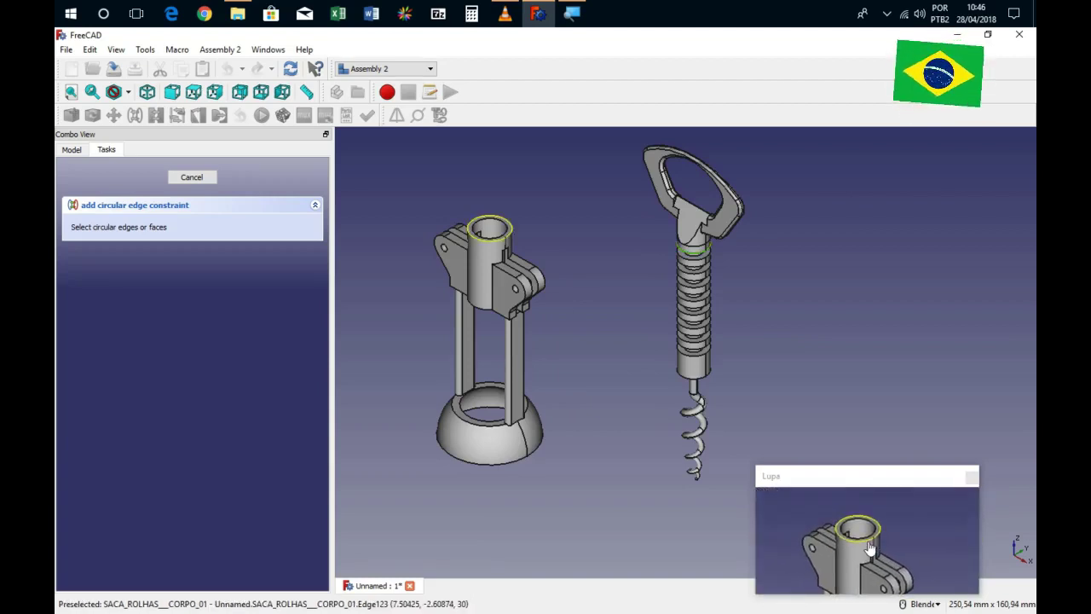
{"action": "left_click", "coordinate": [499, 242]}
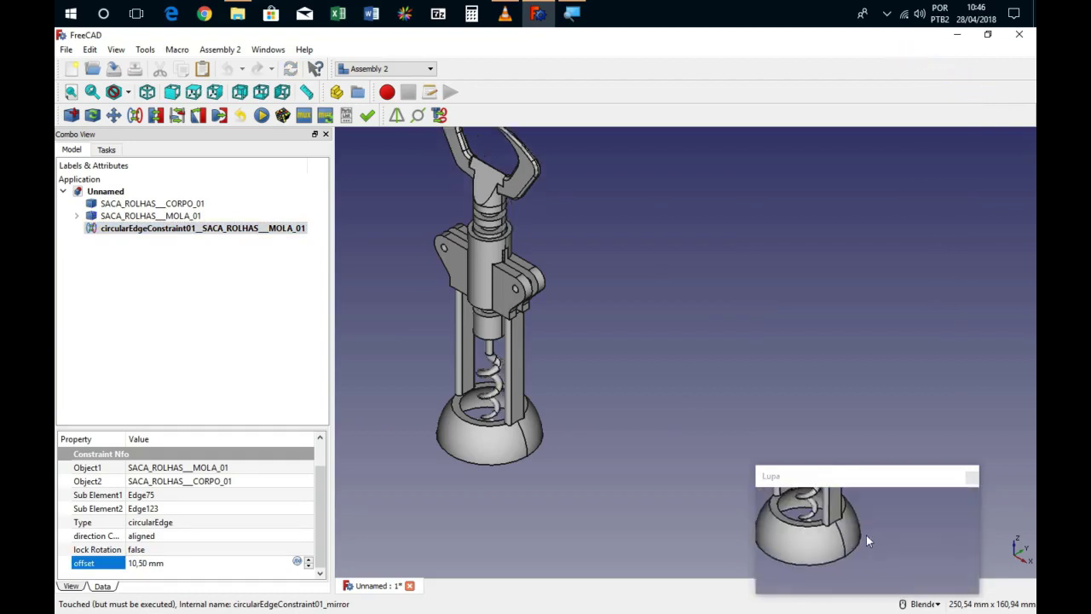
{"action": "left_click", "coordinate": [868, 542]}
{"action": "scroll", "coordinate": [868, 542], "scroll_direction": "down", "scroll_amount": 4}
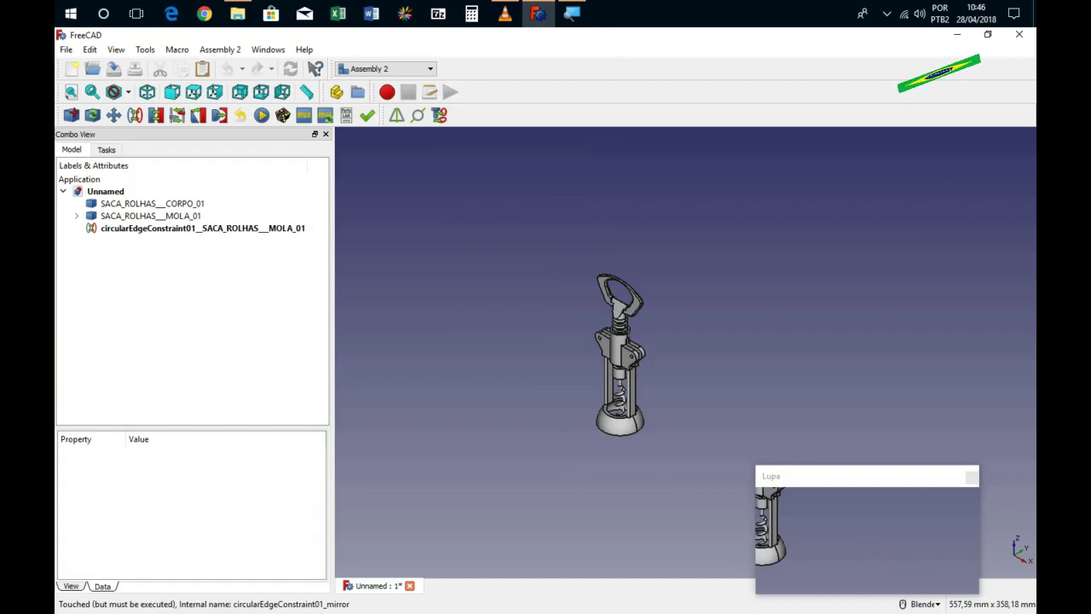
{"action": "key", "text": "2"}
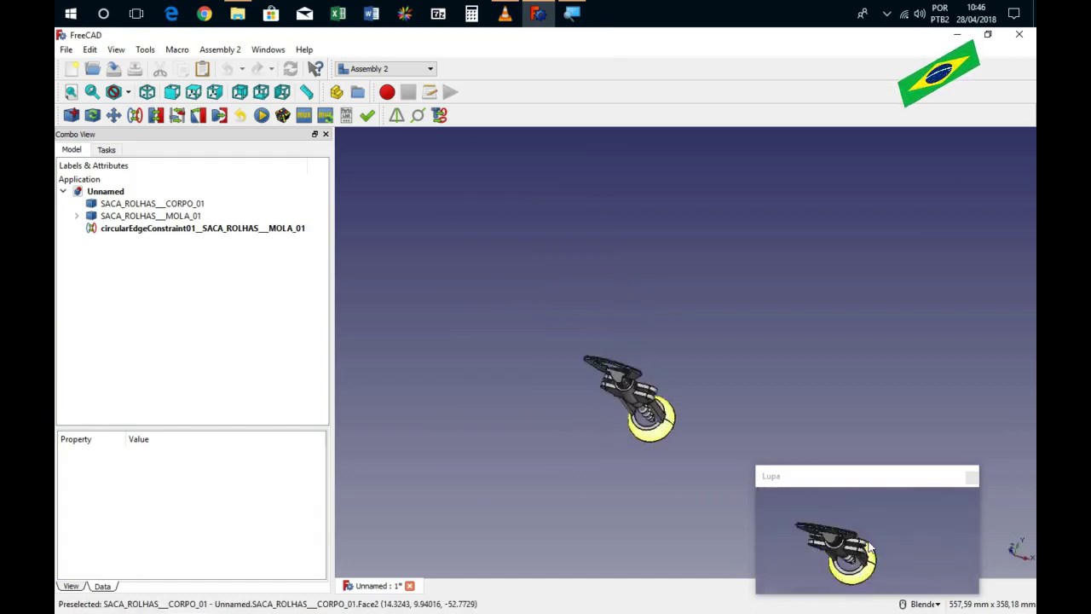
{"action": "key", "text": "1"}
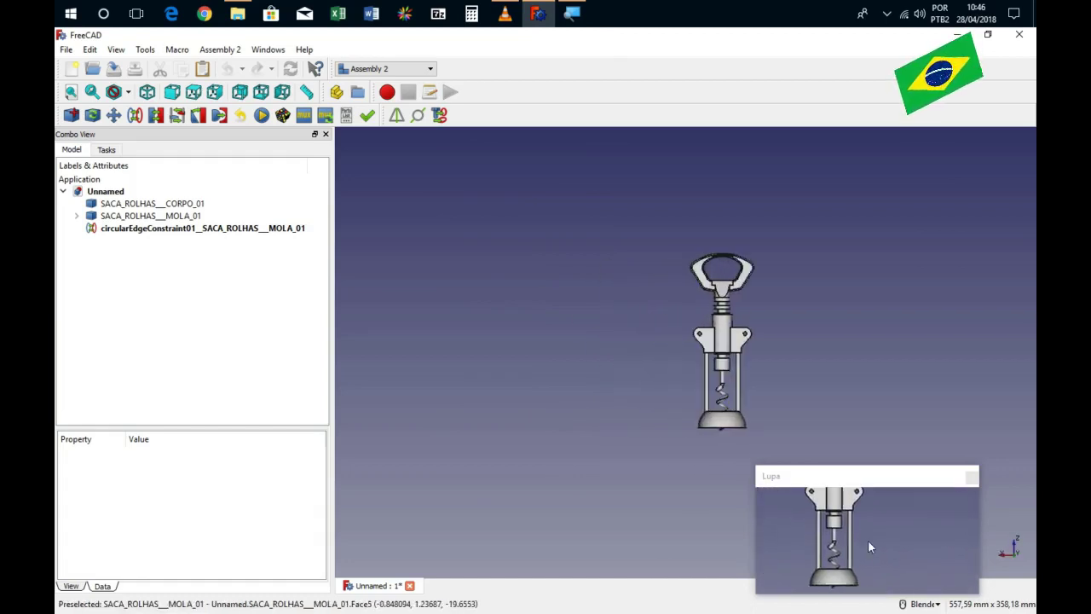
{"action": "scroll", "coordinate": [868, 539], "scroll_direction": "down", "scroll_amount": 2}
{"action": "scroll", "coordinate": [877, 542], "scroll_direction": "up", "scroll_amount": 5}
{"action": "scroll", "coordinate": [868, 540], "scroll_direction": "down", "scroll_amount": 2}
{"action": "scroll", "coordinate": [868, 540], "scroll_direction": "up", "scroll_amount": 3}
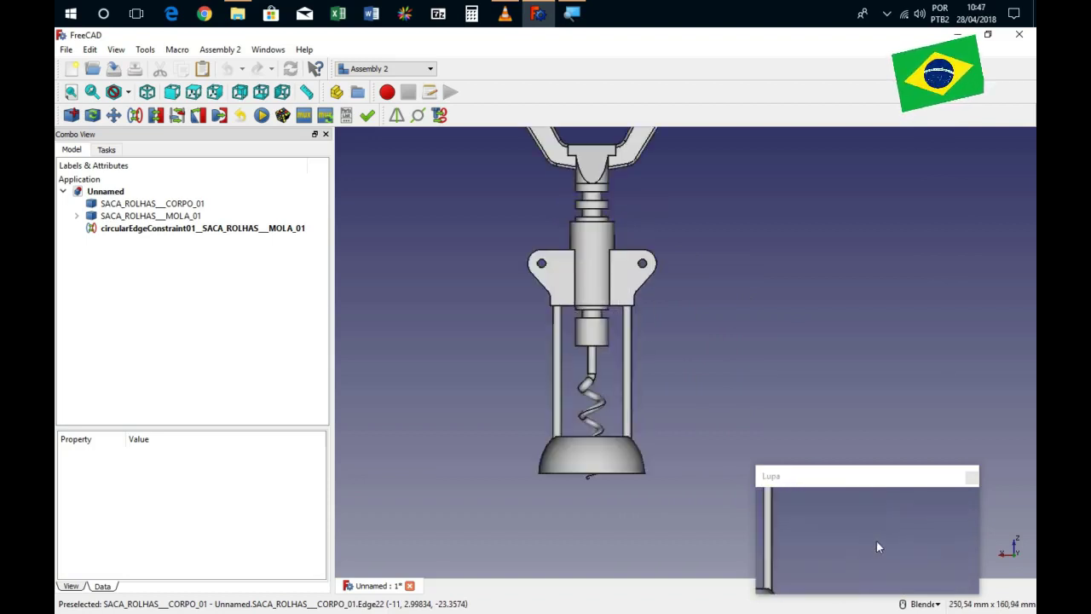
{"action": "scroll", "coordinate": [876, 541], "scroll_direction": "down", "scroll_amount": 2}
{"action": "key", "text": "0"}
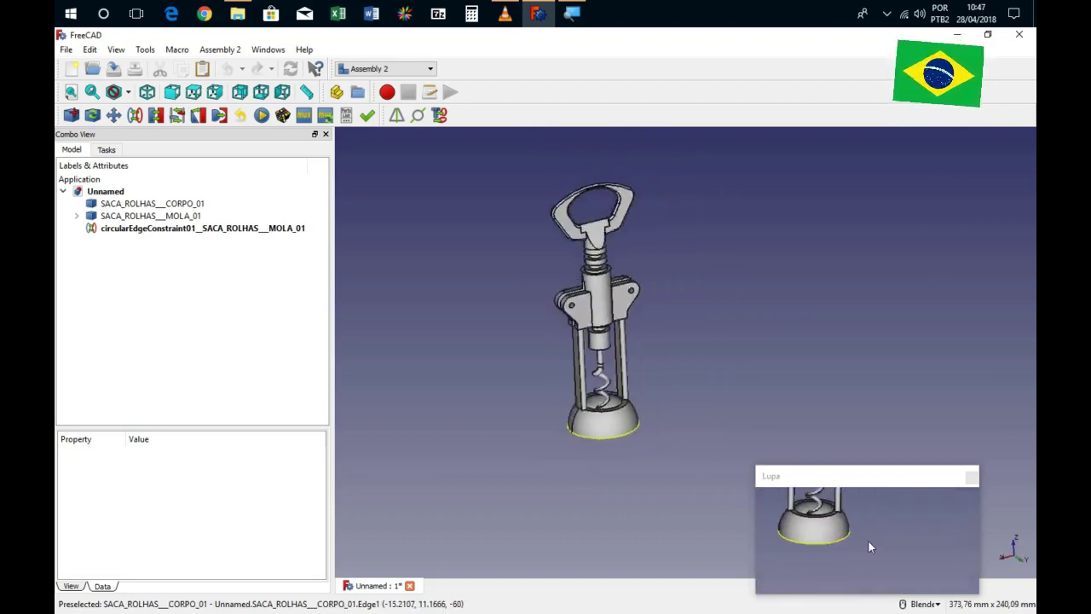
{"action": "scroll", "coordinate": [868, 540], "scroll_direction": "down", "scroll_amount": 1}
{"action": "scroll", "coordinate": [868, 539], "scroll_direction": "up", "scroll_amount": 2}
{"action": "scroll", "coordinate": [867, 540], "scroll_direction": "up", "scroll_amount": 1}
{"action": "scroll", "coordinate": [867, 539], "scroll_direction": "down", "scroll_amount": 4}
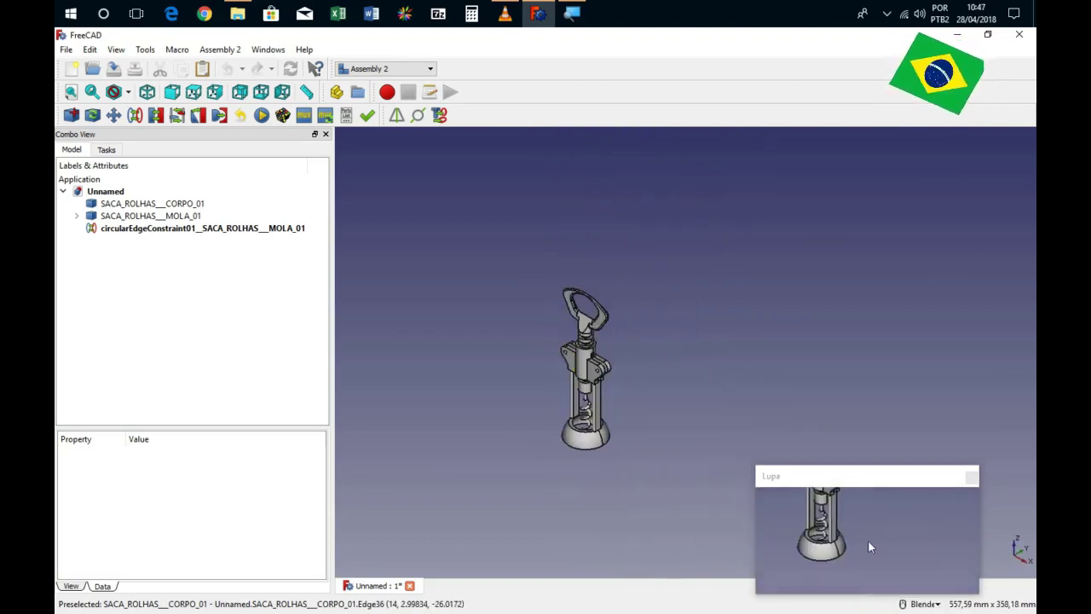
{"action": "scroll", "coordinate": [868, 539], "scroll_direction": "up", "scroll_amount": 2}
Import SACA ROLHAS - ENGRENAGEM.FCStd and enlarge the 3D view.
{"action": "left_click", "coordinate": [71, 114]}
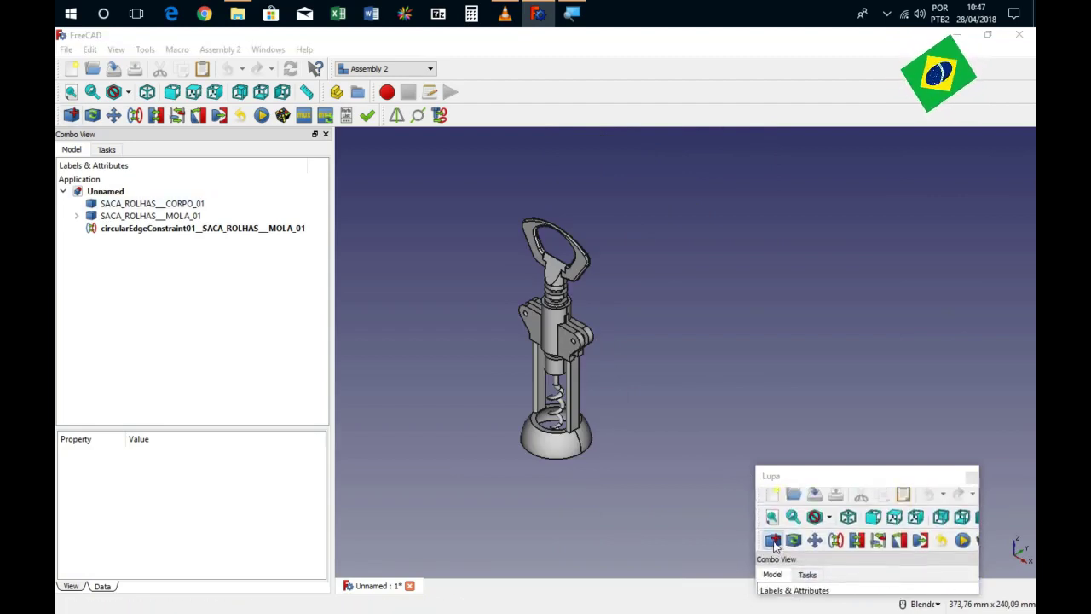
{"action": "left_click", "coordinate": [521, 260]}
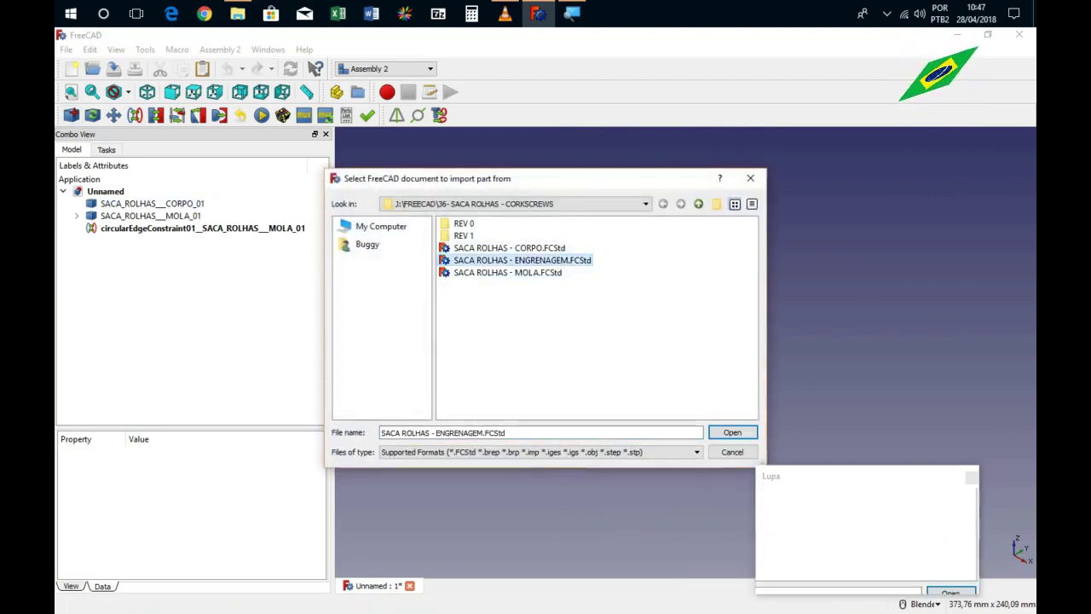
{"action": "left_click", "coordinate": [720, 432]}
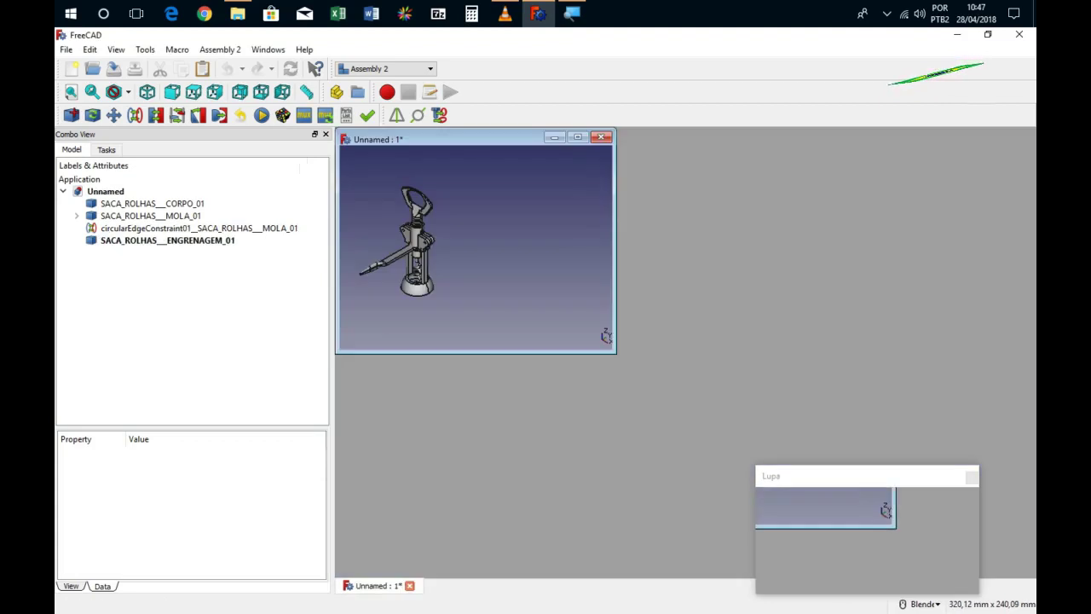
{"action": "scroll", "coordinate": [484, 250], "scroll_direction": "up", "scroll_amount": 2}
{"action": "left_click", "coordinate": [577, 136]}
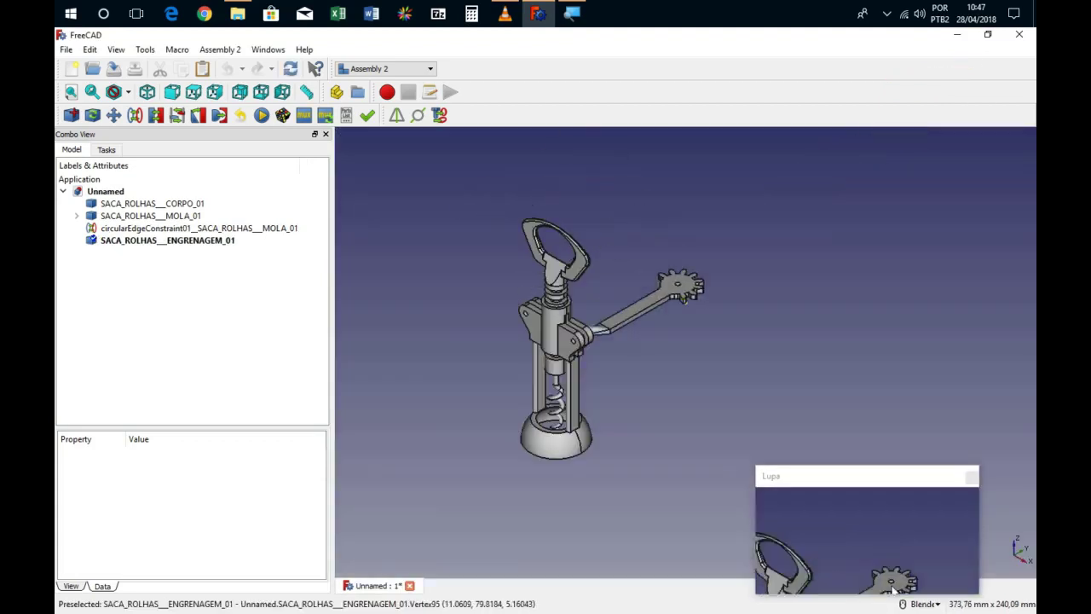
{"action": "scroll", "coordinate": [687, 325], "scroll_direction": "down", "scroll_amount": 3}
Orbit the assembly to inspect the loose gear lever SACA_ROLHAS__ENGRENAGEM_01.
{"action": "left_click", "coordinate": [580, 324]}
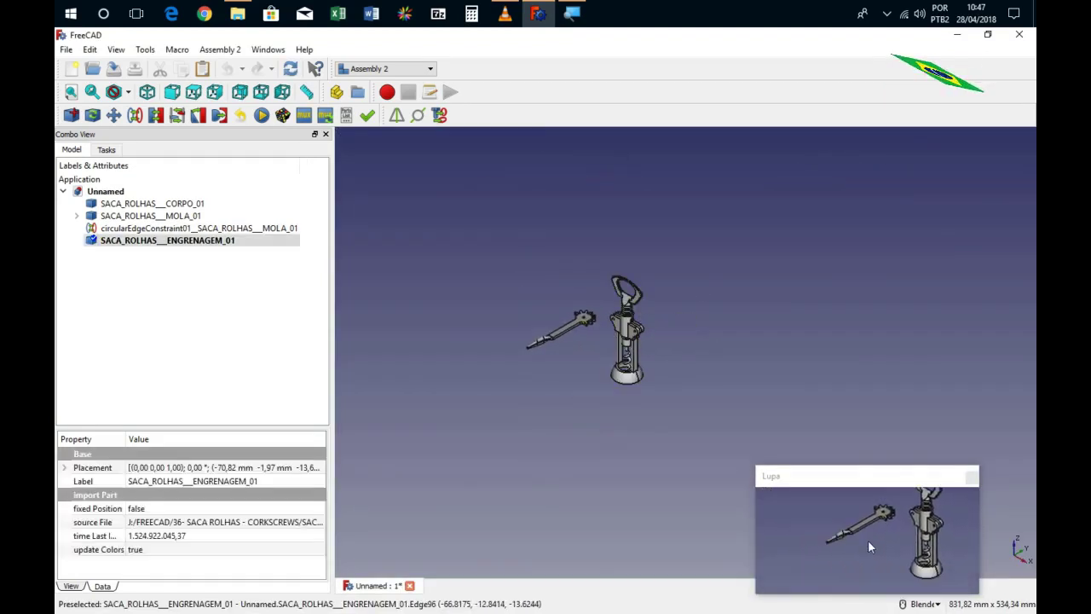
{"action": "scroll", "coordinate": [560, 353], "scroll_direction": "up", "scroll_amount": 3}
{"action": "scroll", "coordinate": [560, 354], "scroll_direction": "up", "scroll_amount": 2}
{"action": "scroll", "coordinate": [867, 539], "scroll_direction": "down", "scroll_amount": 2}
{"action": "middle_click_drag", "start_coordinate": [867, 540], "coordinate": [816, 494]}
{"action": "left_click", "coordinate": [848, 541]}
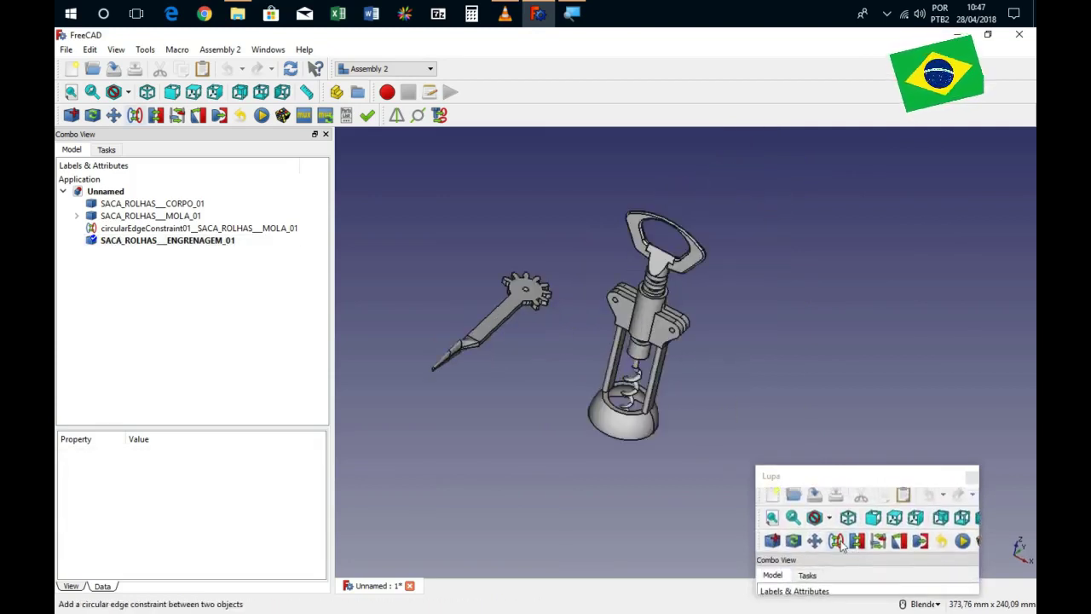
Link the gear lever's hub edge to the side plate's pivot hole with a circular edge constraint.
{"action": "left_click", "coordinate": [135, 115]}
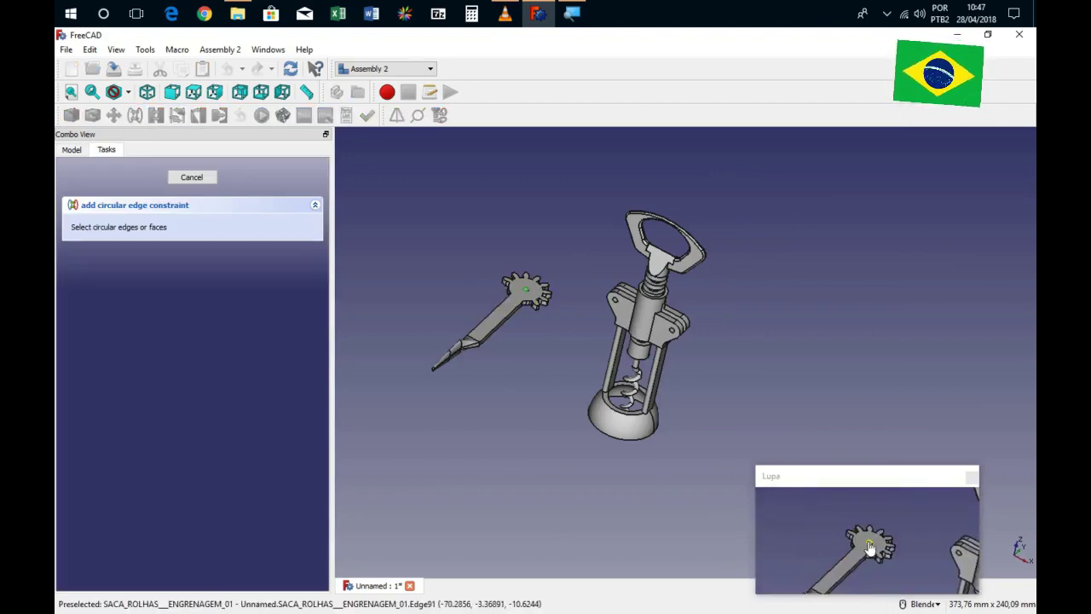
{"action": "scroll", "coordinate": [645, 312], "scroll_direction": "up", "scroll_amount": 5}
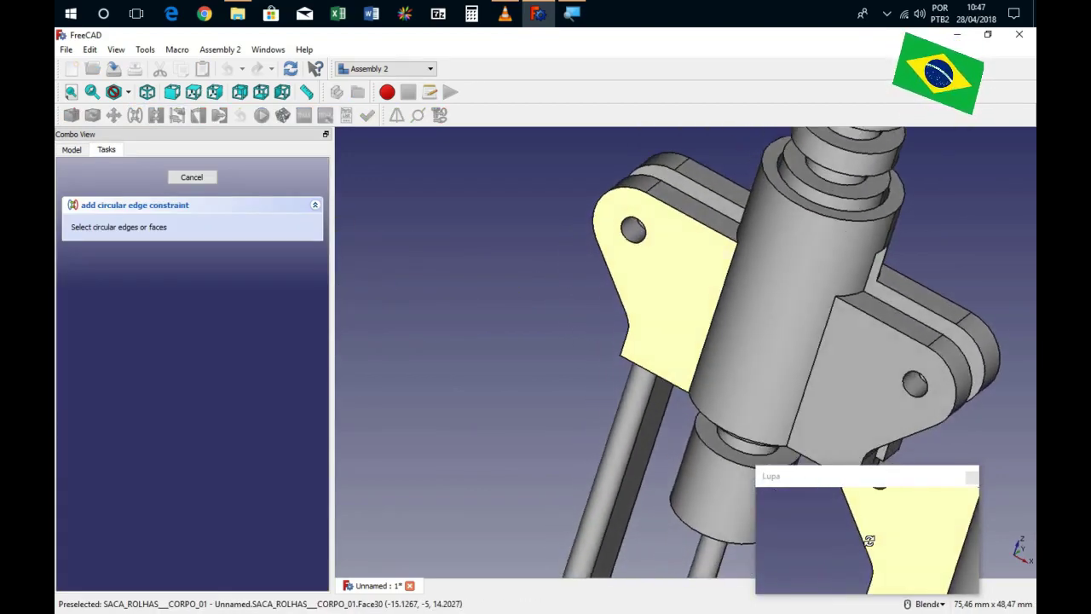
{"action": "middle_click_drag", "start_coordinate": [623, 292], "coordinate": [685, 201]}
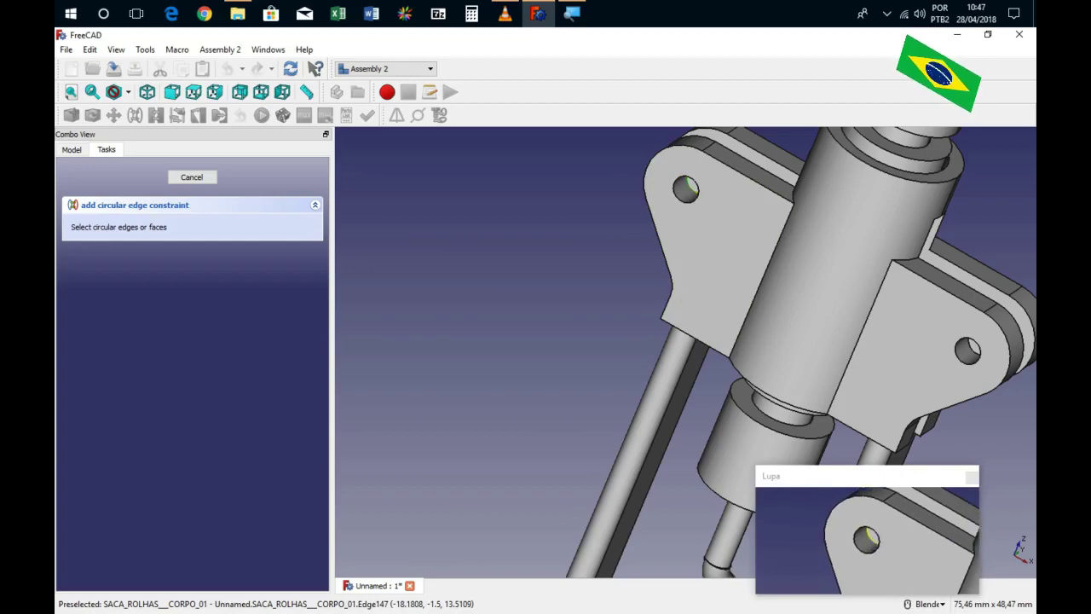
{"action": "left_click", "coordinate": [687, 188]}
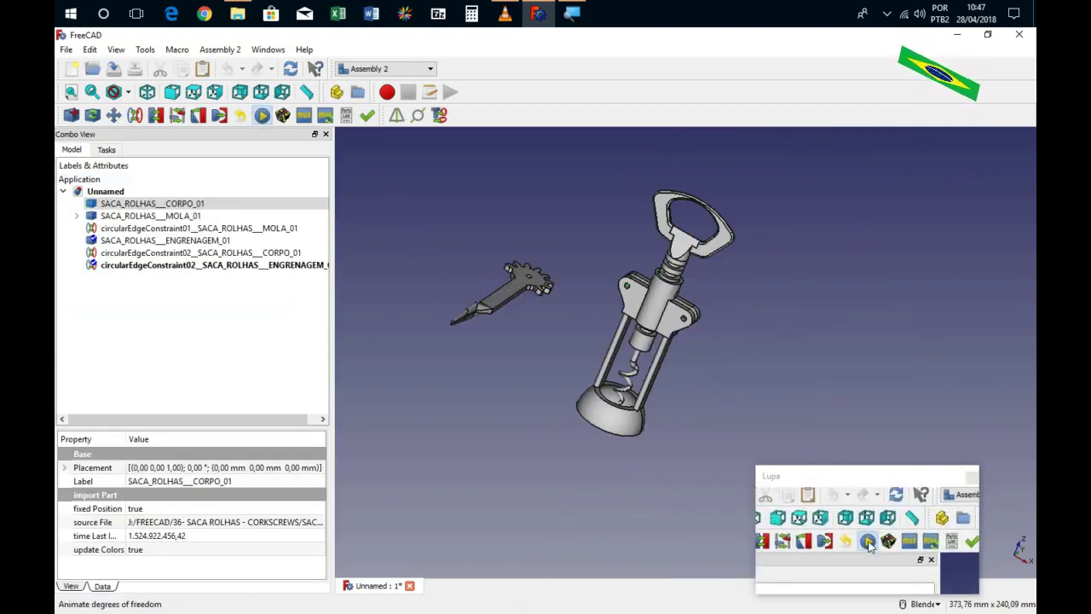
Animate circularEdgeConstraint02's degrees of freedom to preview the gear lever's 2 remaining motions.
{"action": "left_click", "coordinate": [262, 115]}
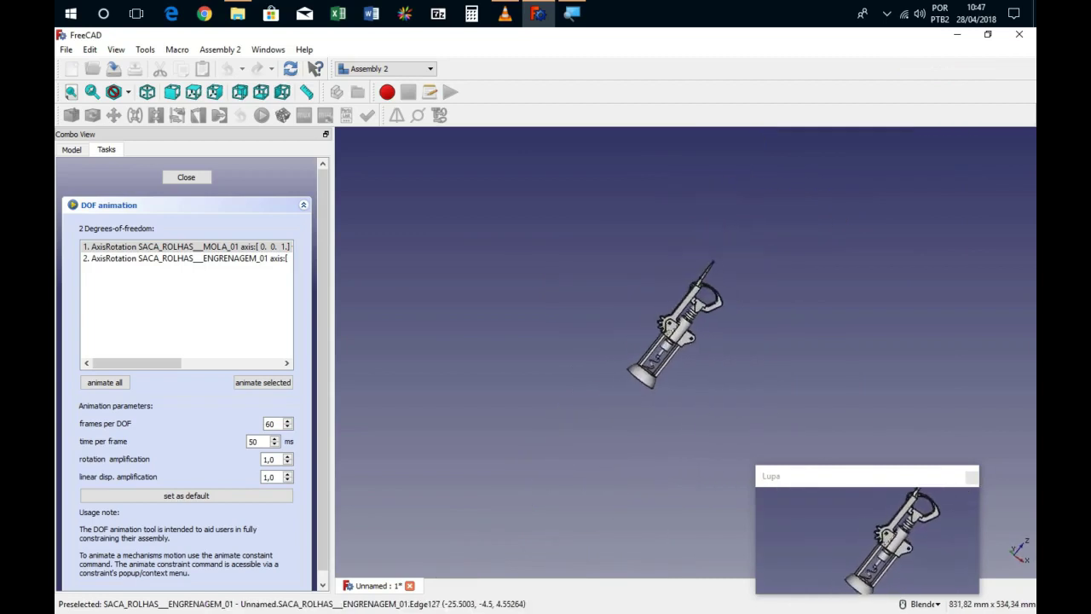
{"action": "scroll", "coordinate": [673, 324], "scroll_direction": "up", "scroll_amount": 5}
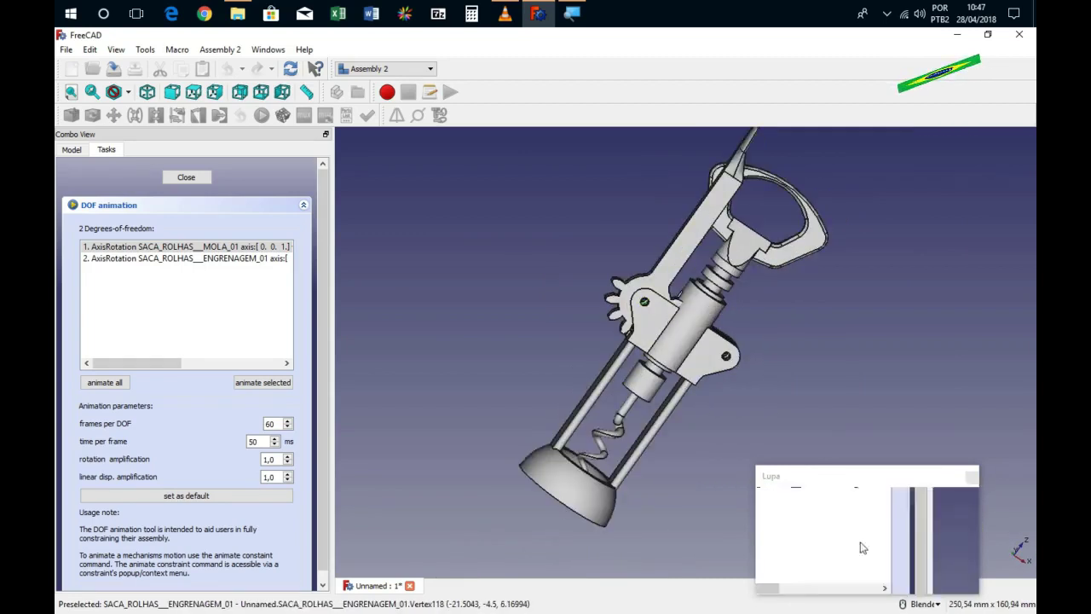
{"action": "left_click", "coordinate": [186, 176]}
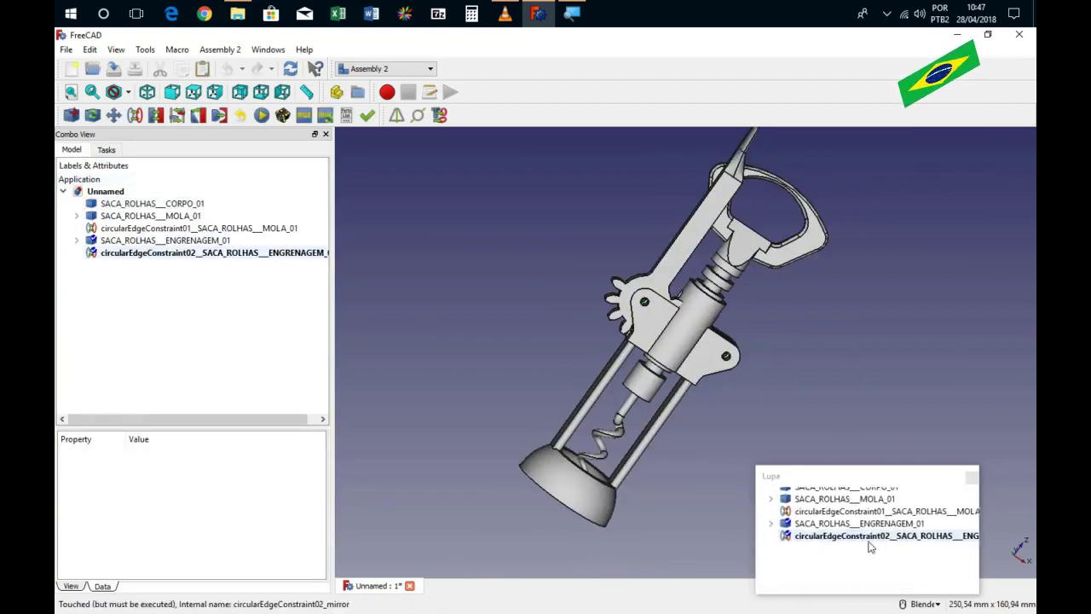
{"action": "left_click", "coordinate": [158, 254]}
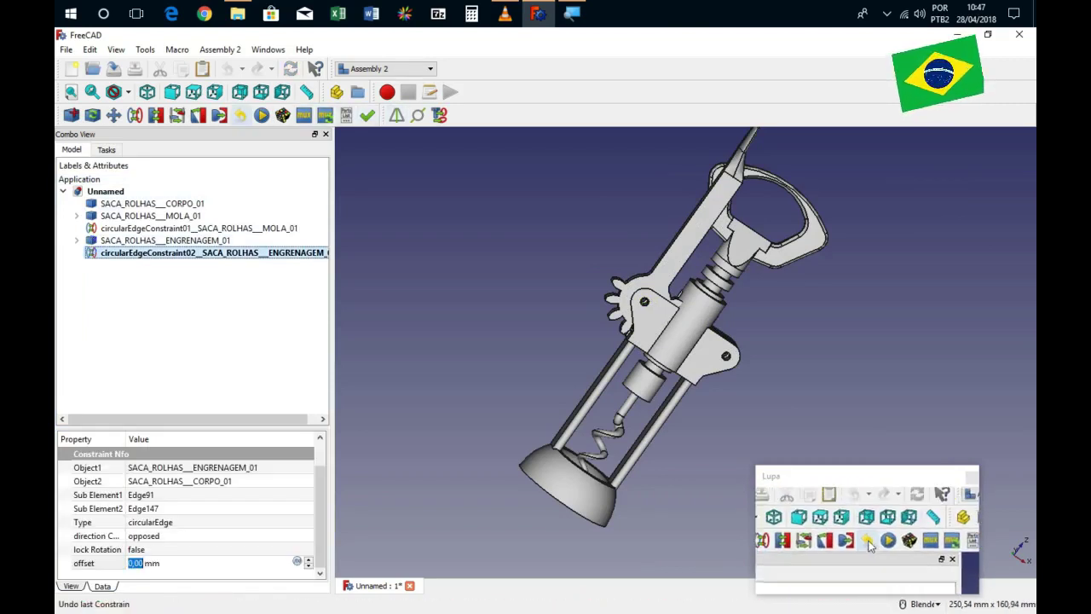
{"action": "left_click", "coordinate": [397, 115]}
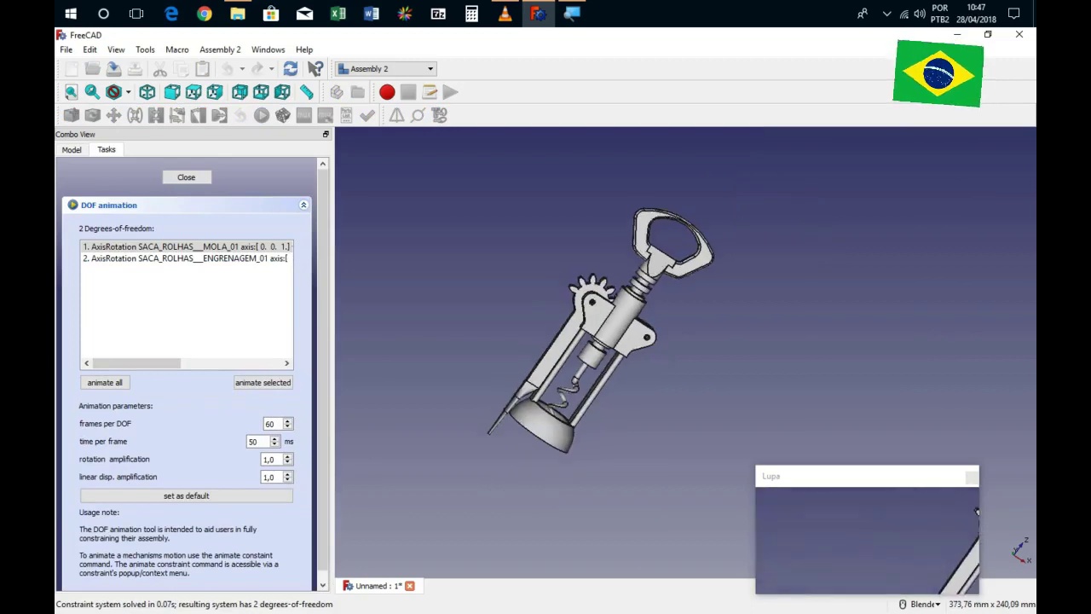
{"action": "left_click", "coordinate": [186, 177]}
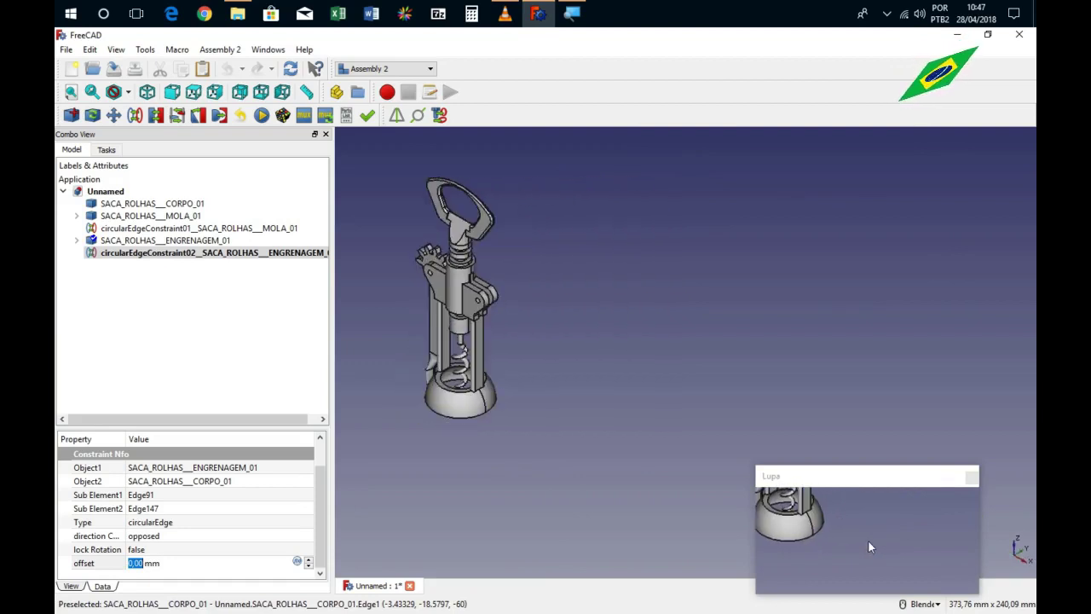
Rotate SACA_ROLHAS__ENGRENAGEM_01 by -90° so its arm extends horizontally from the body.
{"action": "key", "text": "1"}
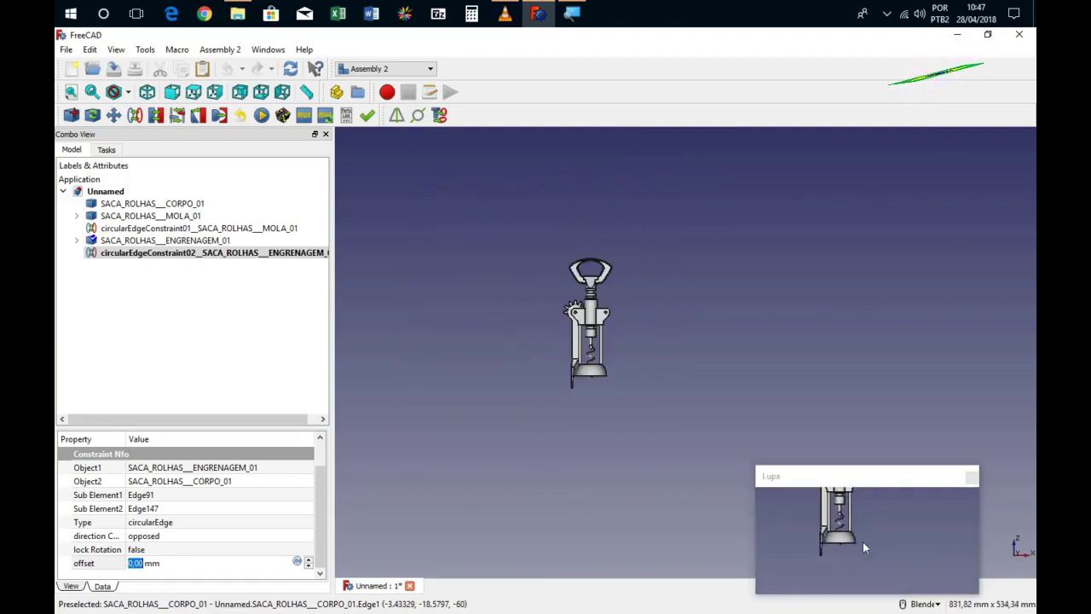
{"action": "left_click", "coordinate": [508, 454]}
{"action": "scroll", "coordinate": [509, 455], "scroll_direction": "down", "scroll_amount": 2}
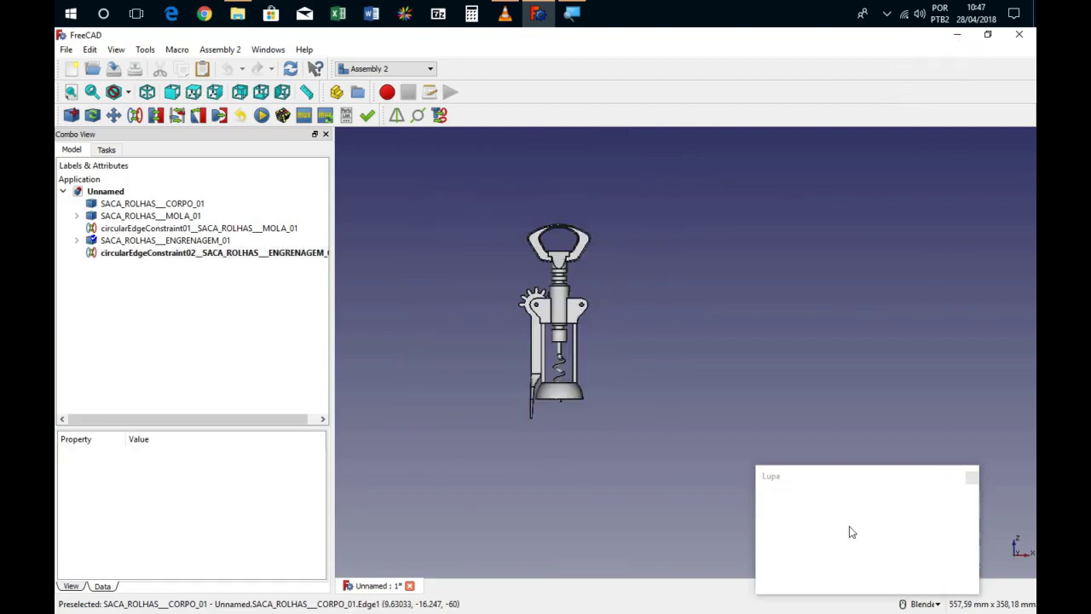
{"action": "double_click", "coordinate": [141, 242]}
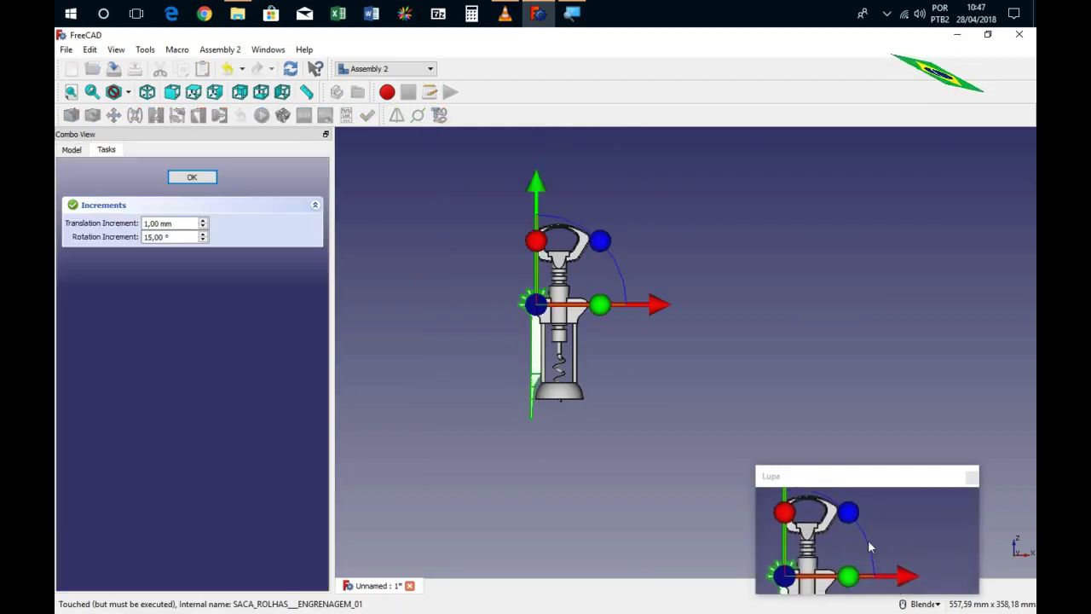
{"action": "mouse_move", "coordinate": [601, 243]}
{"action": "left_mouse_down"}
{"action": "mouse_move", "coordinate": [633, 279]}
{"action": "mouse_move", "coordinate": [629, 359]}
{"action": "mouse_move", "coordinate": [612, 406]}
{"action": "left_mouse_up"}
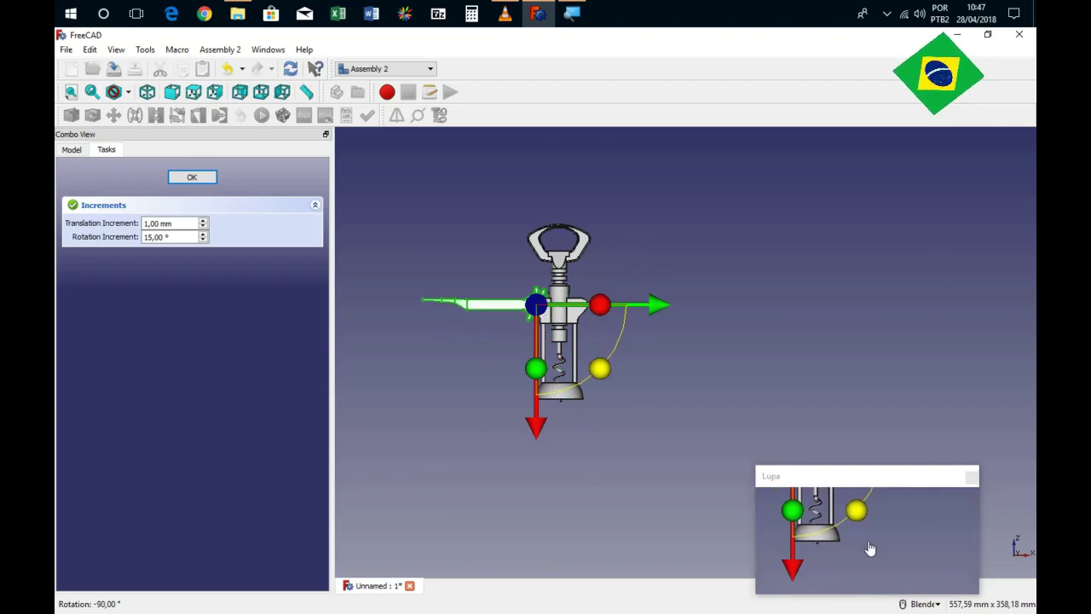
{"action": "left_click", "coordinate": [192, 176]}
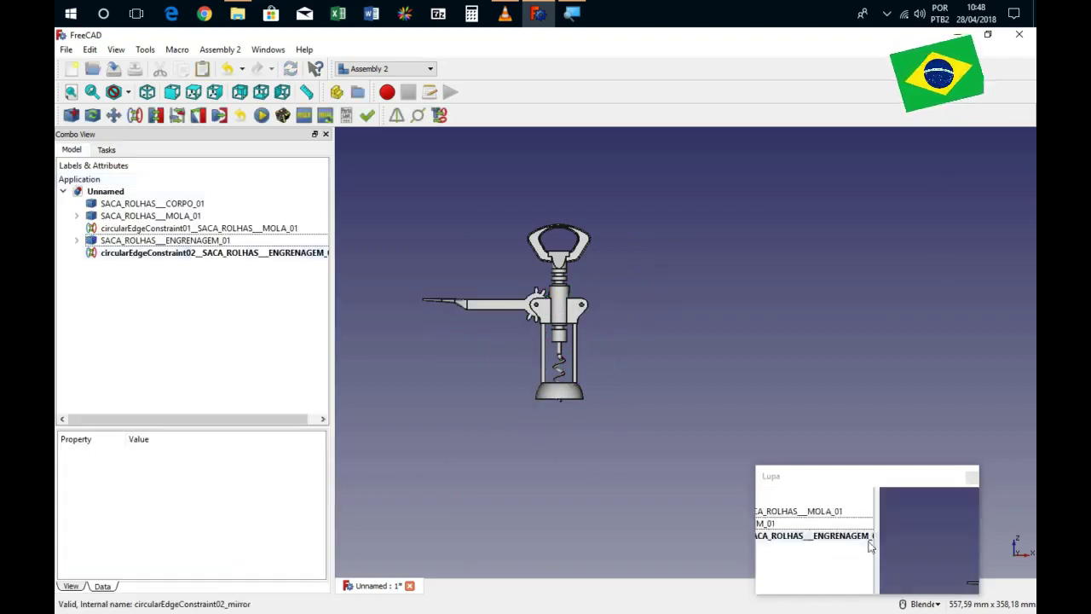
{"action": "scroll", "coordinate": [507, 340], "scroll_direction": "up", "scroll_amount": 5}
{"action": "scroll", "coordinate": [507, 340], "scroll_direction": "down", "scroll_amount": 5}
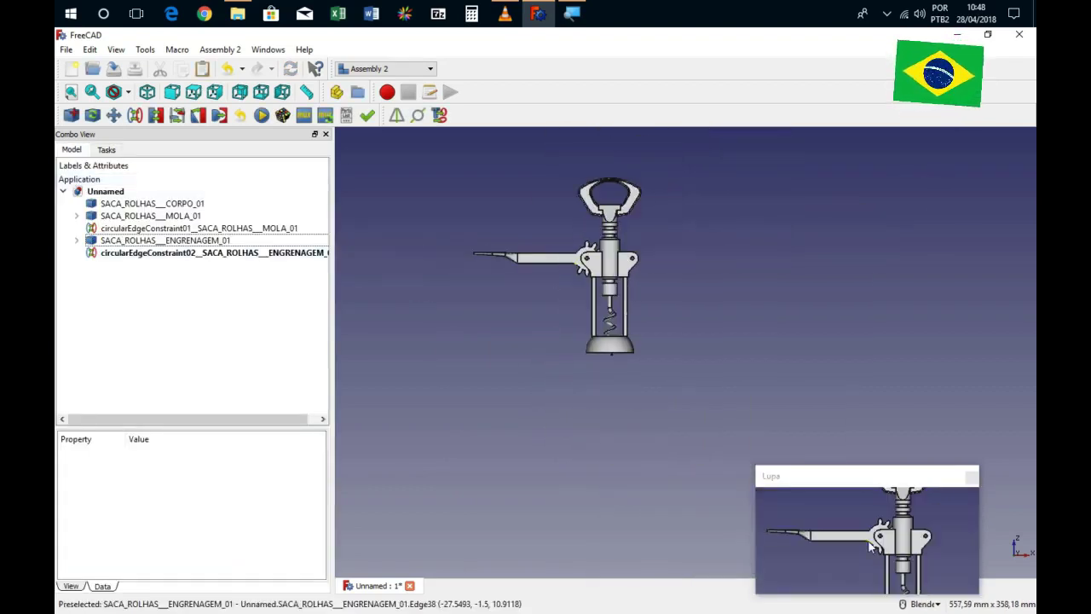
{"action": "mouse_move", "coordinate": [507, 340]}
{"action": "middle_mouse_down"}
{"action": "mouse_move", "coordinate": [607, 281]}
{"action": "mouse_move", "coordinate": [601, 294]}
{"action": "mouse_move", "coordinate": [588, 289]}
{"action": "middle_mouse_up"}
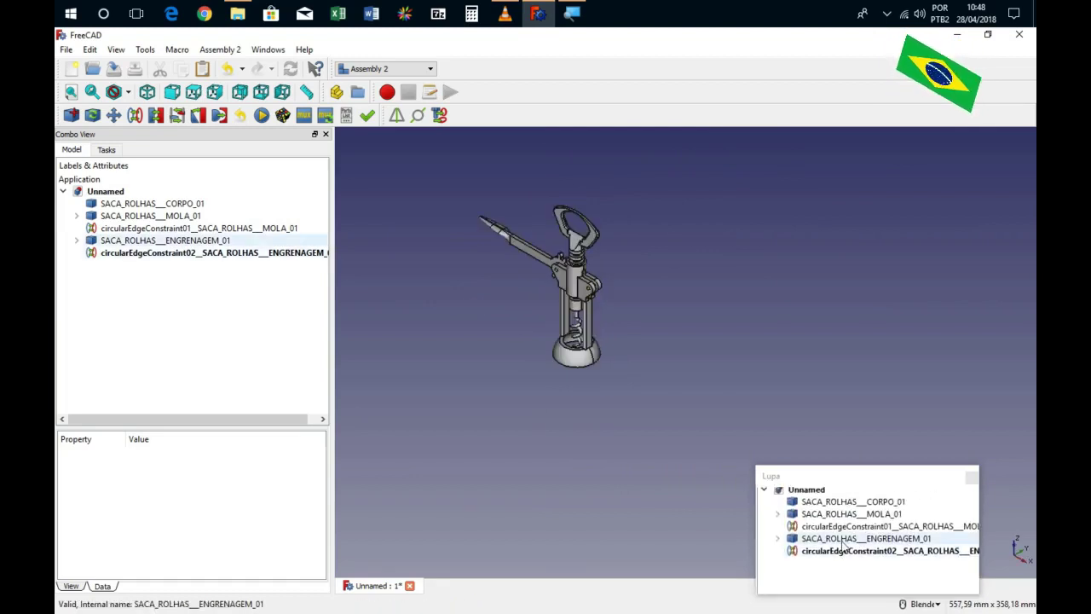
{"action": "left_click", "coordinate": [137, 240]}
Switch to the Draft workbench and clone the gear lever.
{"action": "left_click", "coordinate": [384, 69]}
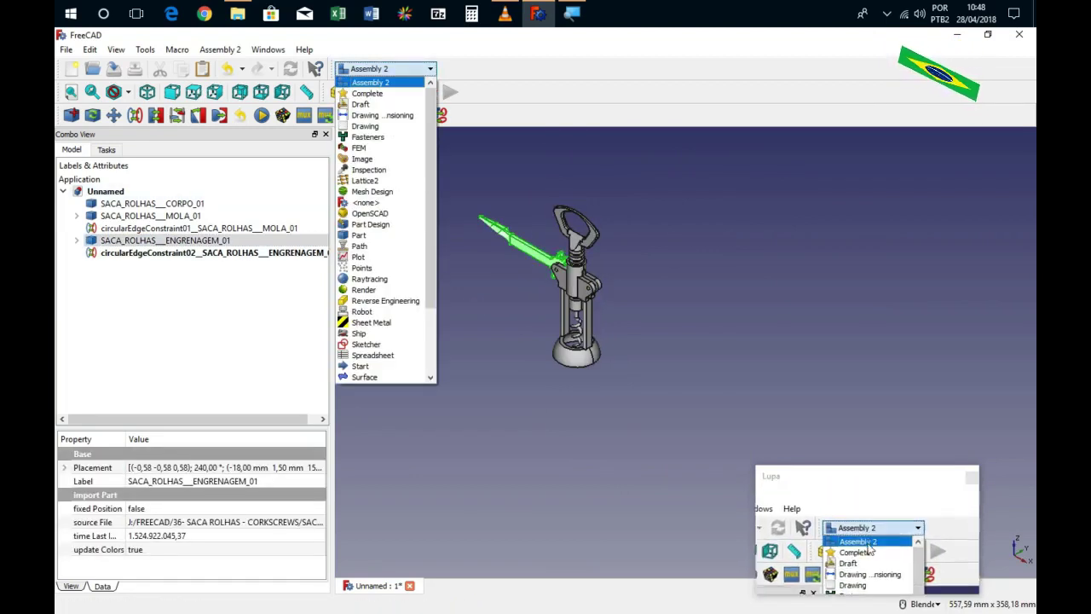
{"action": "left_click", "coordinate": [360, 104]}
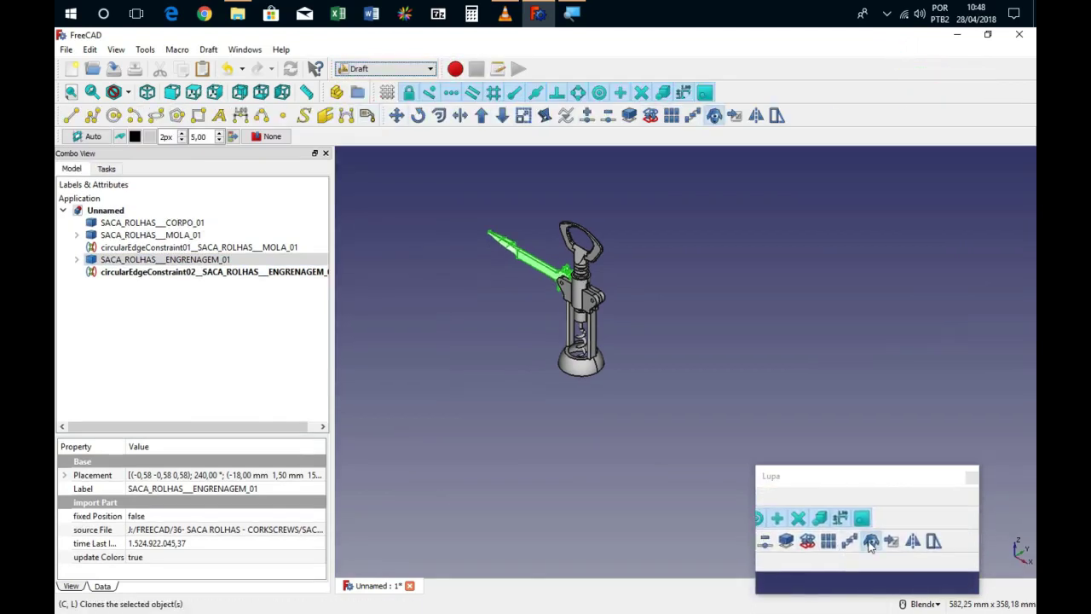
{"action": "left_click", "coordinate": [715, 117]}
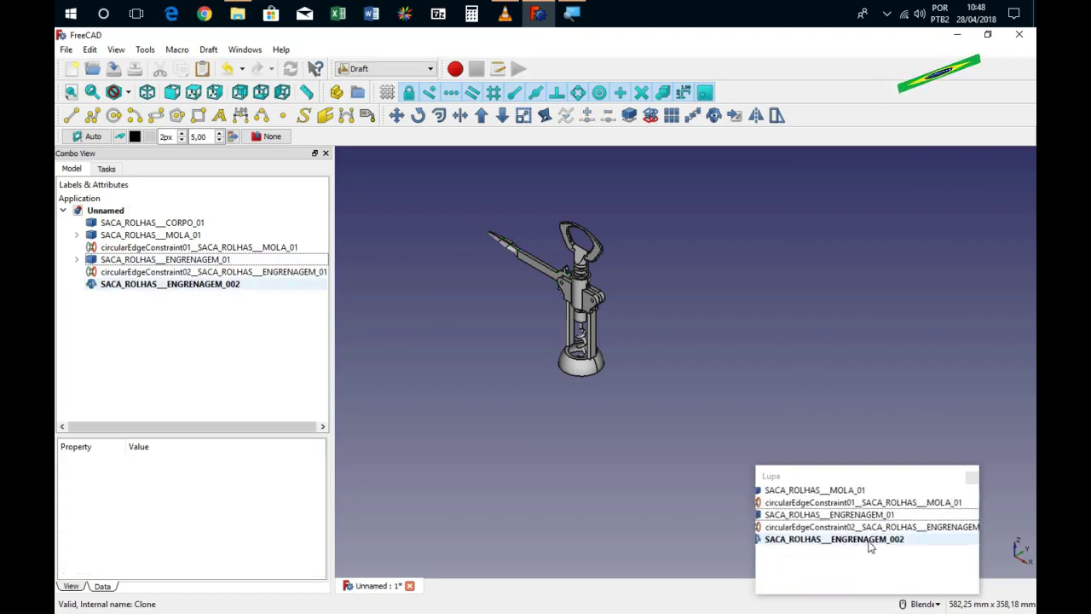
Move clone SACA_ROLHAS__ENGRENAGEM_002 140 mm to the right and rotate it 180°.
{"action": "left_click", "coordinate": [204, 285]}
{"action": "double_click", "coordinate": [206, 287]}
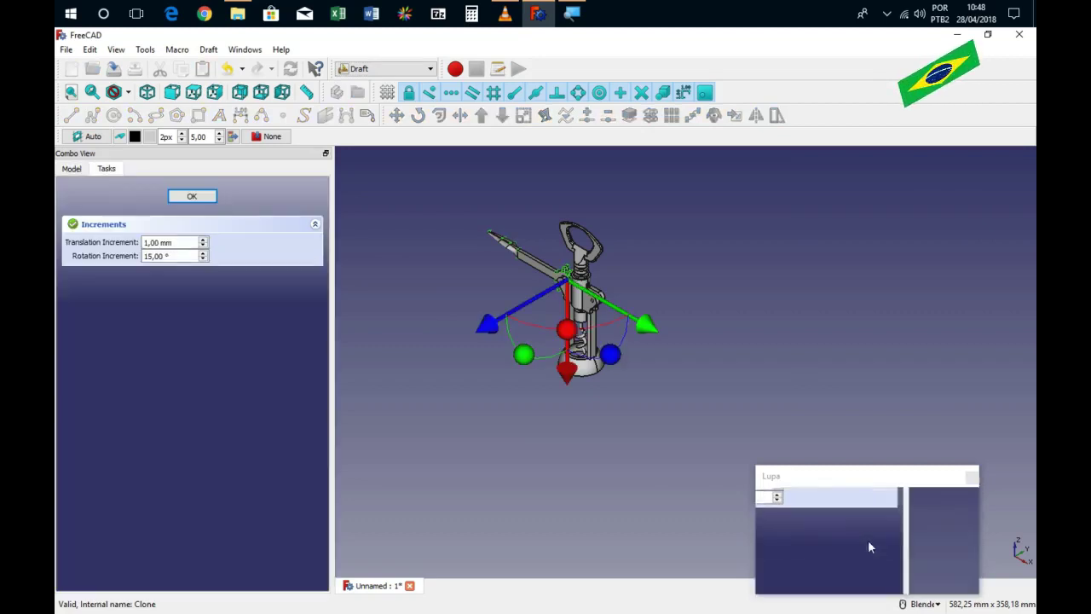
{"action": "left_click_drag", "start_coordinate": [647, 328], "coordinate": [766, 401]}
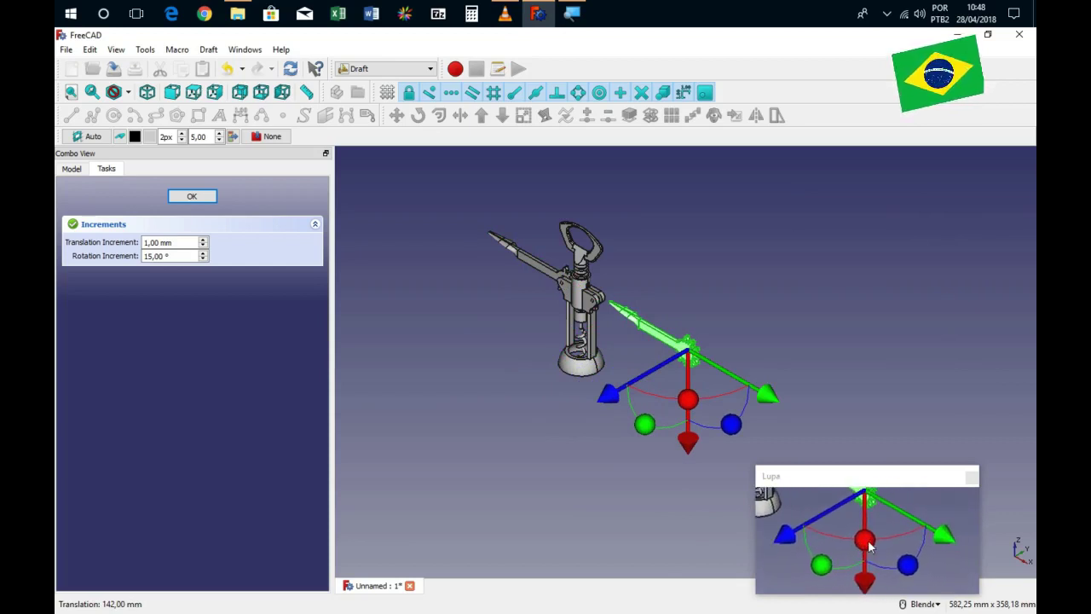
{"action": "mouse_move", "coordinate": [705, 409]}
{"action": "left_mouse_down"}
{"action": "mouse_move", "coordinate": [739, 273]}
{"action": "mouse_move", "coordinate": [675, 265]}
{"action": "left_mouse_up"}
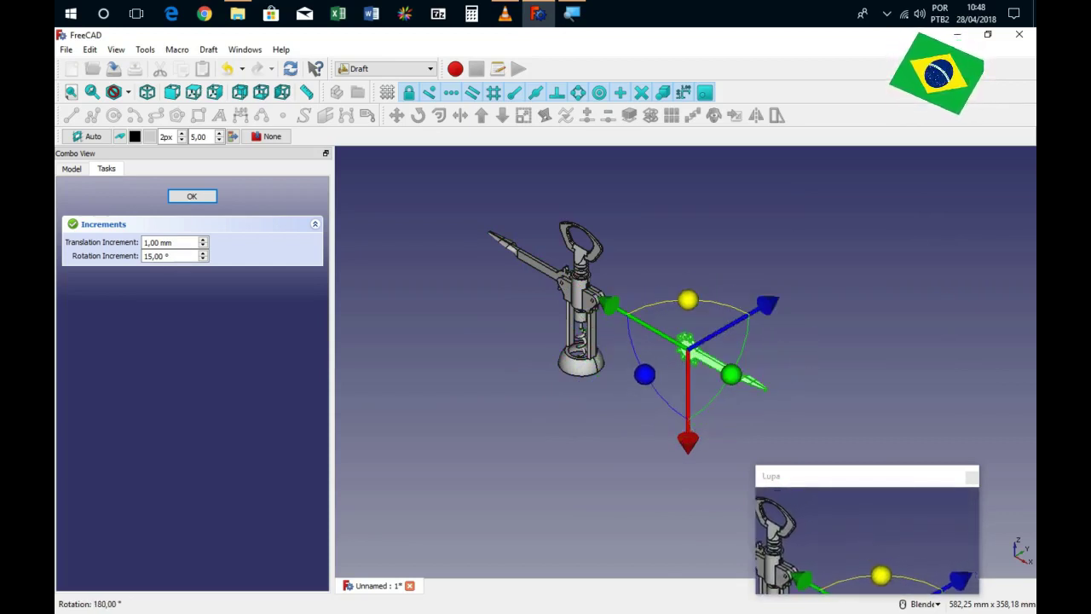
{"action": "left_click", "coordinate": [192, 196]}
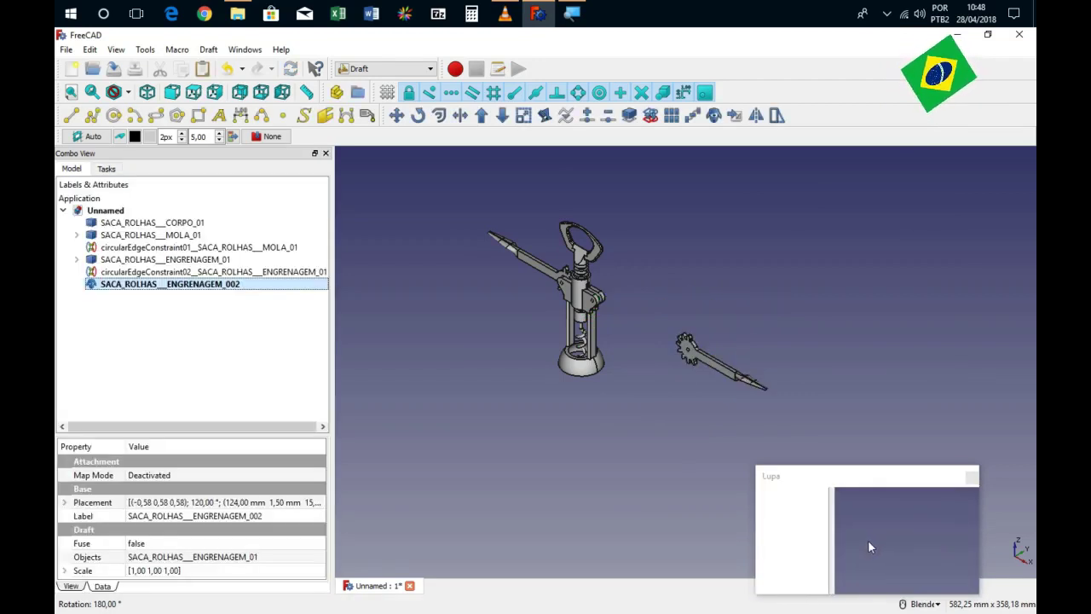
{"action": "key", "text": "0"}
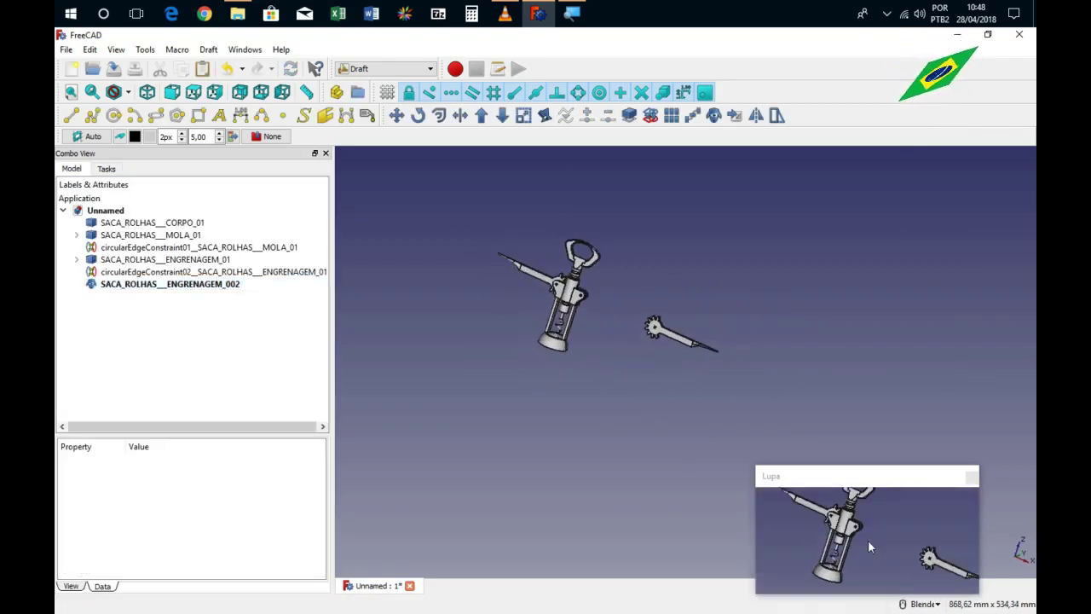
{"action": "key", "text": "v"}
{"action": "key", "text": "f"}
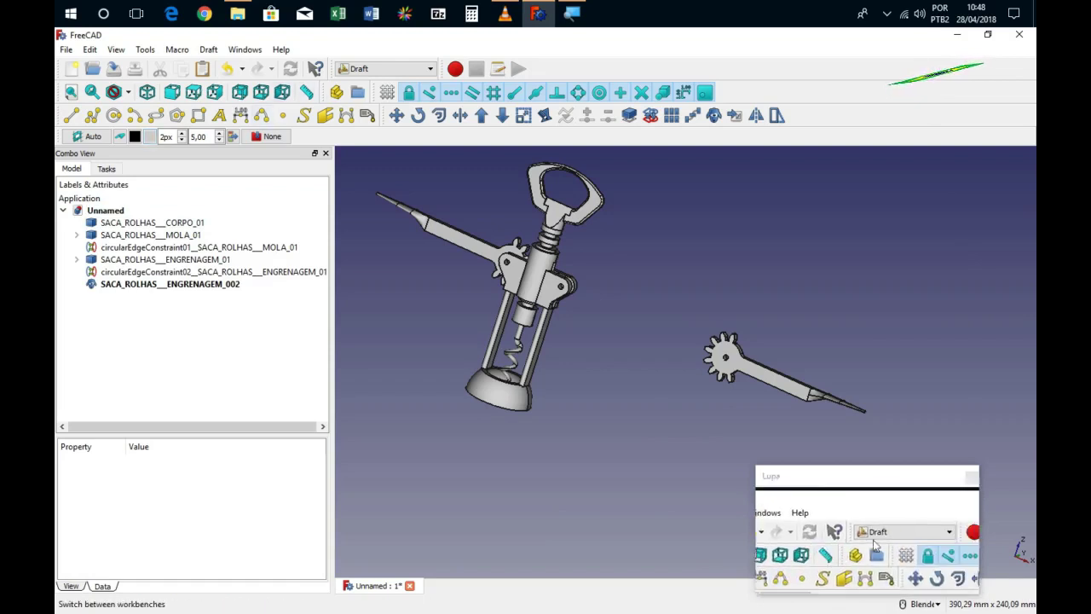
{"action": "left_click", "coordinate": [363, 70]}
In Assembly 2, pin the clone's pivot hole to the body's opposite hole with a circular edge constraint.
{"action": "left_click", "coordinate": [375, 81]}
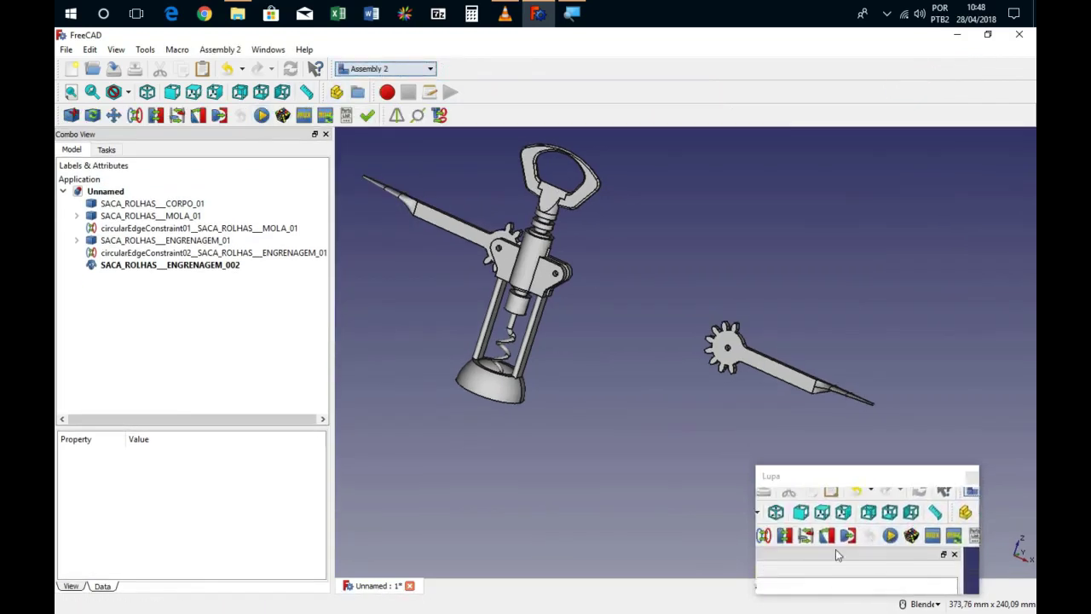
{"action": "left_click", "coordinate": [134, 115]}
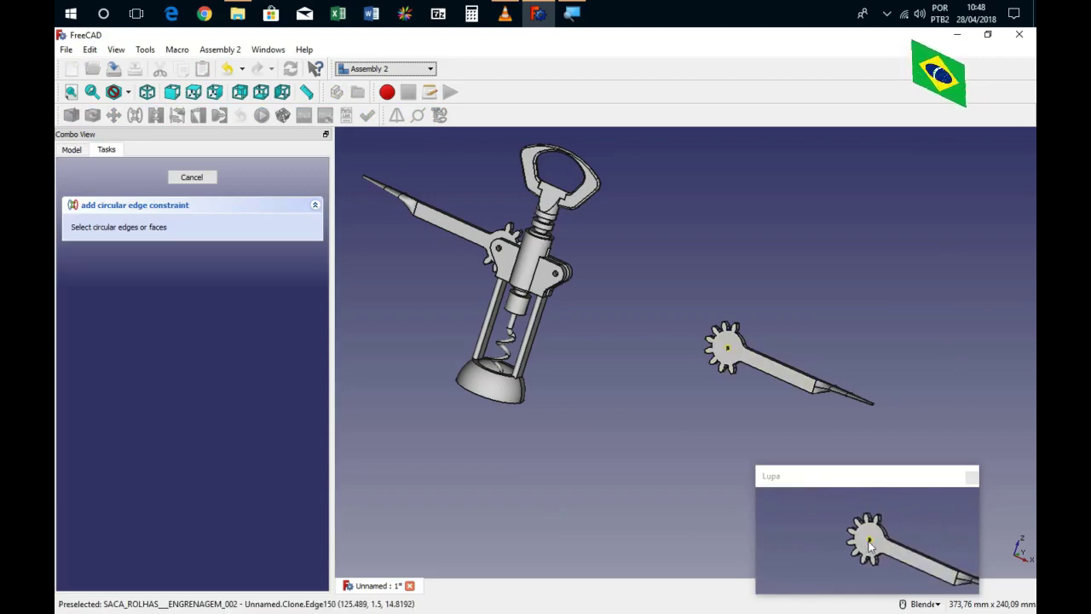
{"action": "scroll", "coordinate": [528, 266], "scroll_direction": "up", "scroll_amount": 3}
{"action": "scroll", "coordinate": [528, 265], "scroll_direction": "up", "scroll_amount": 2}
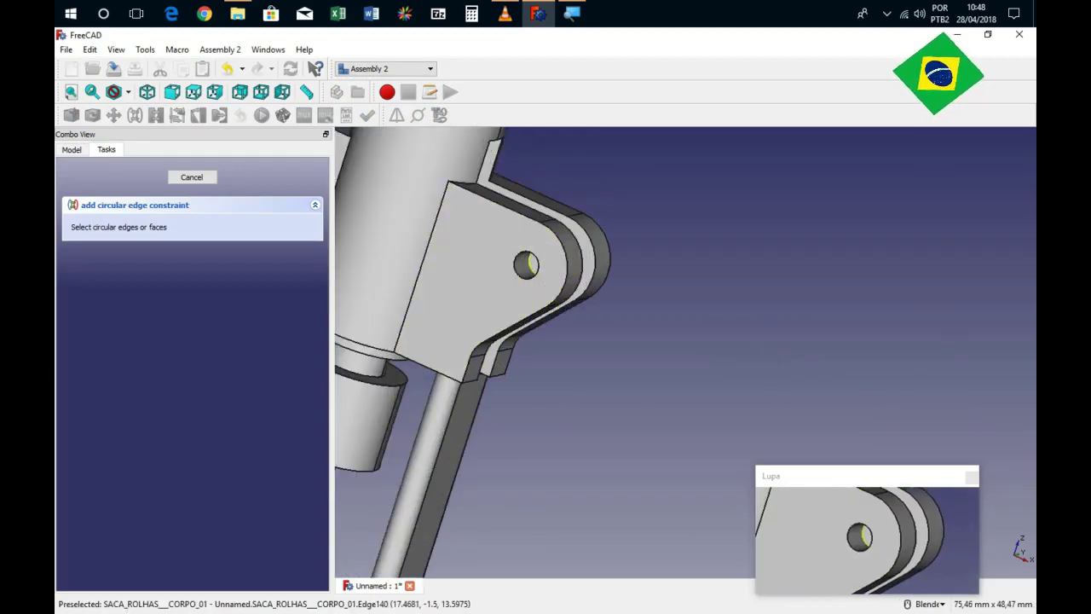
{"action": "left_click", "coordinate": [529, 266]}
{"action": "scroll", "coordinate": [528, 266], "scroll_direction": "down", "scroll_amount": 3}
{"action": "scroll", "coordinate": [528, 265], "scroll_direction": "down", "scroll_amount": 3}
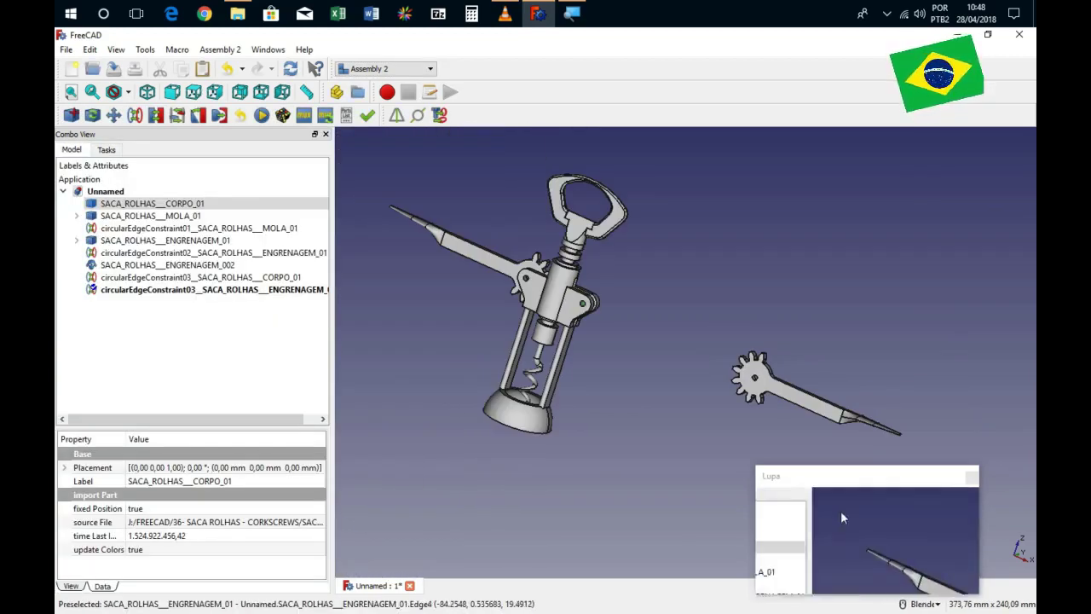
Preview the degrees of freedom, then show the corkscrew from the front fitted to the view.
{"action": "left_click", "coordinate": [261, 115]}
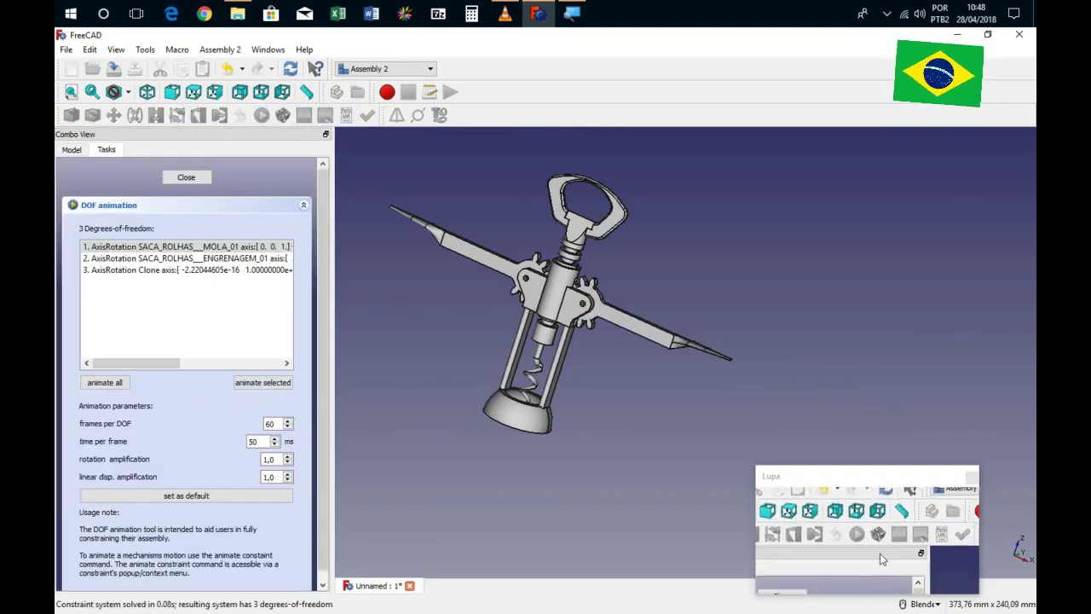
{"action": "left_click", "coordinate": [186, 176]}
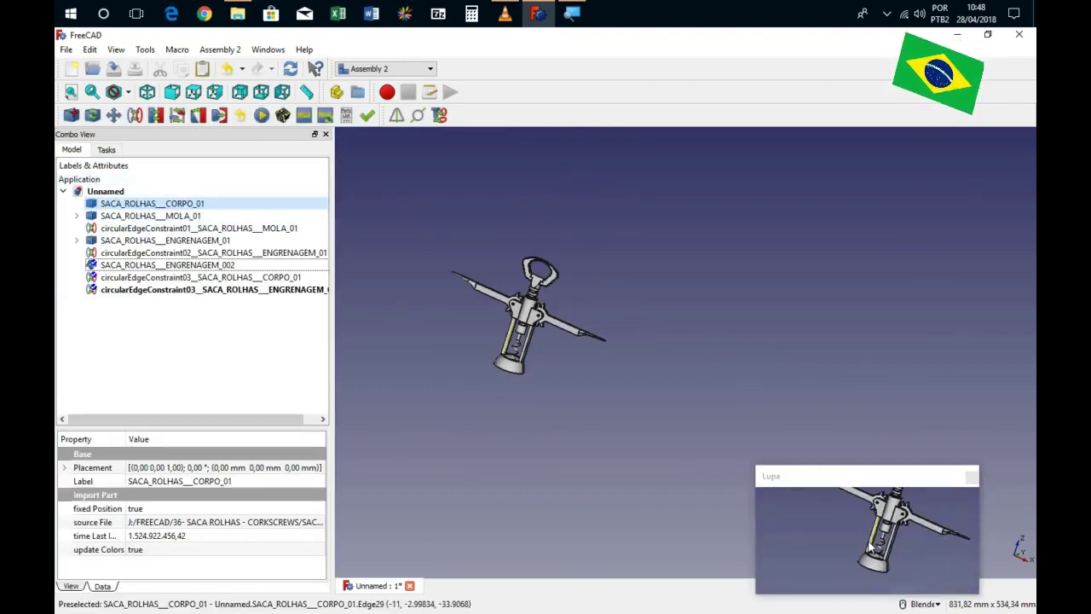
{"action": "middle_click_drag", "start_coordinate": [504, 354], "coordinate": [491, 399]}
{"action": "key", "text": "1"}
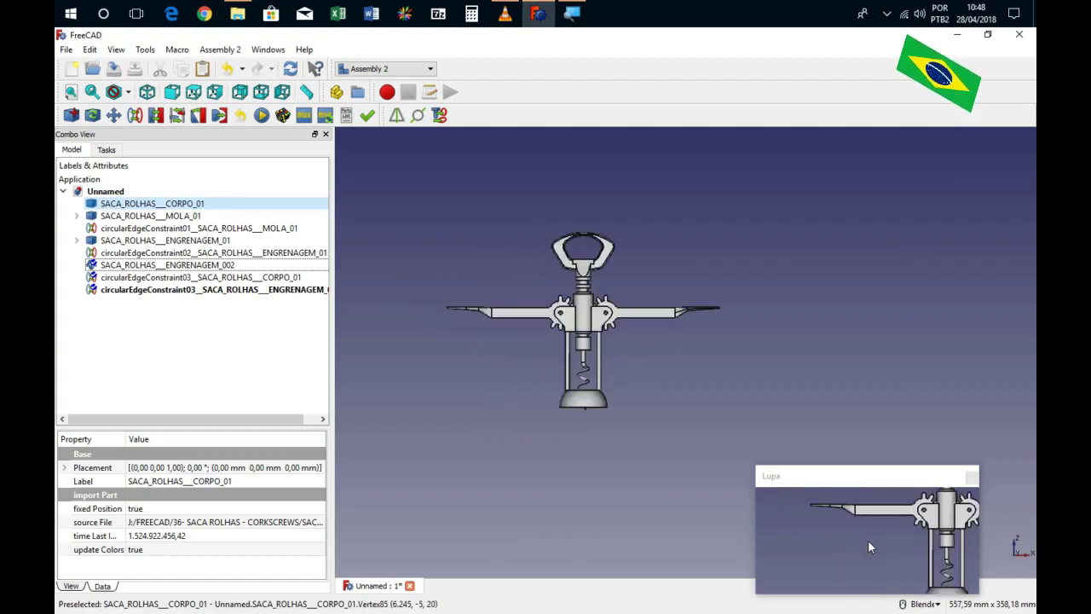
{"action": "key", "text": "v"}
{"action": "key", "text": "s"}
{"action": "left_click", "coordinate": [868, 540]}
{"action": "key", "text": "v"}
{"action": "key", "text": "f"}
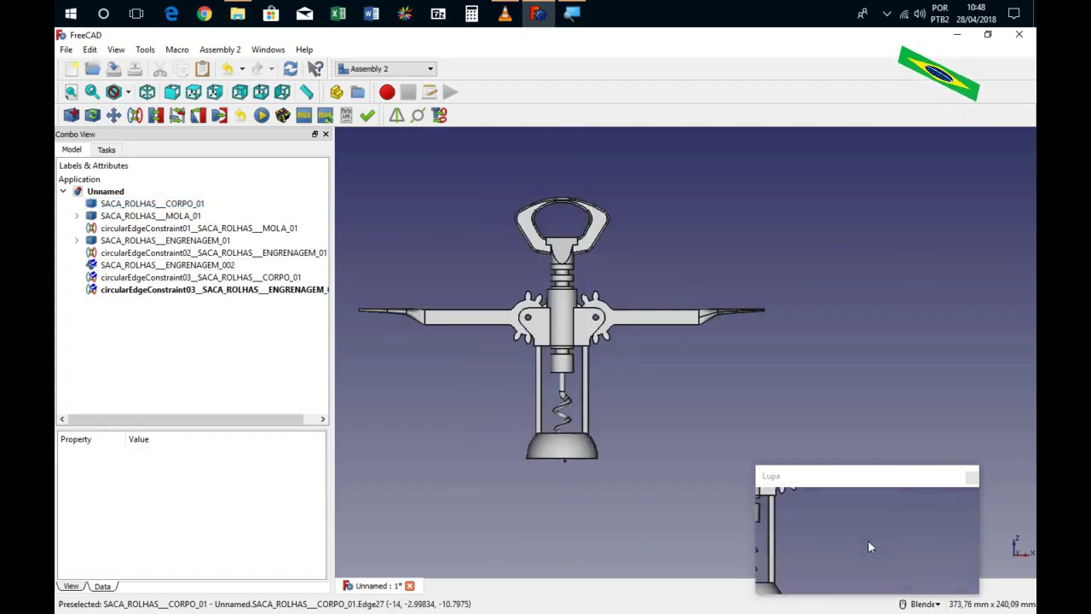
{"action": "scroll", "coordinate": [593, 286], "scroll_direction": "up", "scroll_amount": 2}
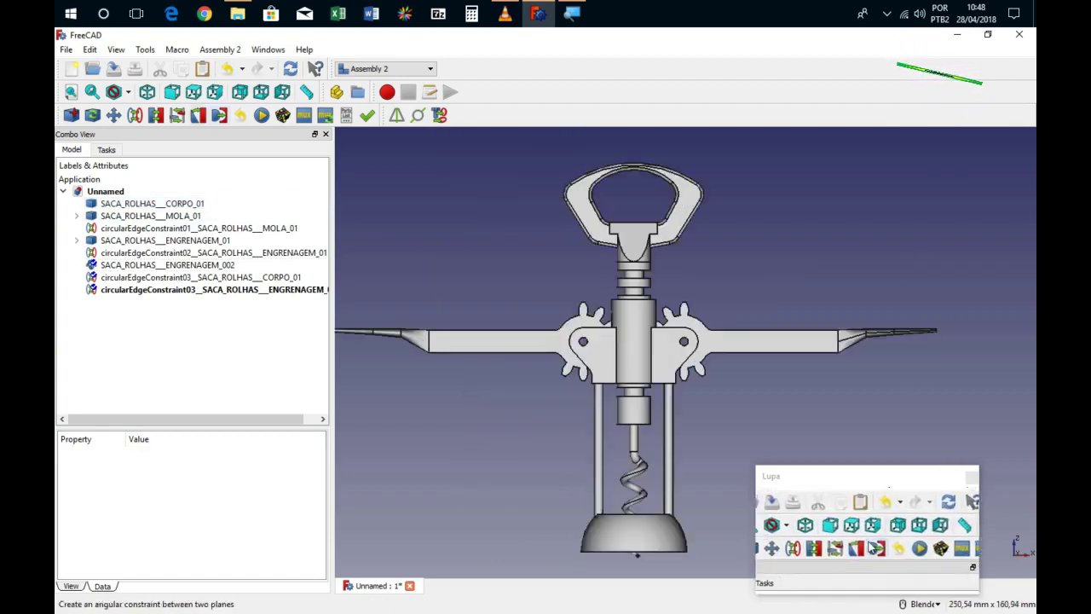
{"action": "left_click", "coordinate": [127, 92]}
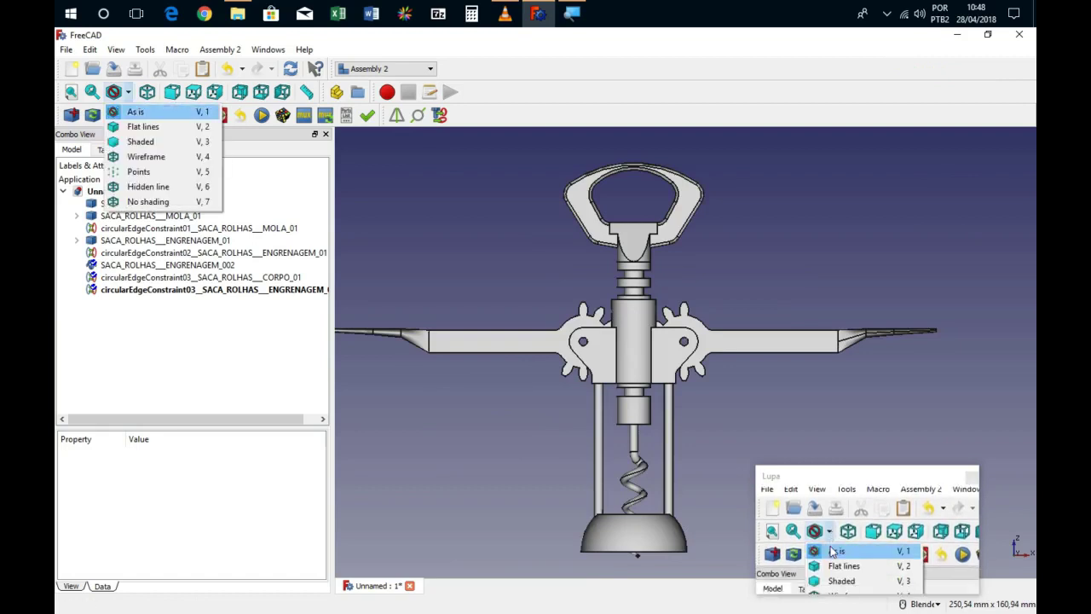
{"action": "left_click", "coordinate": [140, 157]}
{"action": "scroll", "coordinate": [636, 411], "scroll_direction": "up", "scroll_amount": 2}
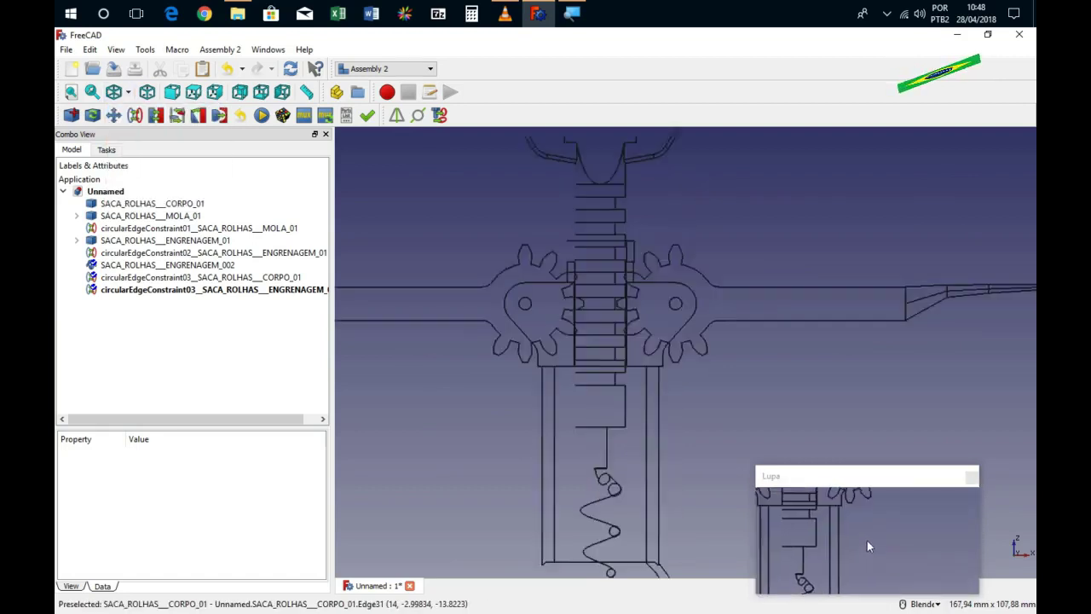
{"action": "scroll", "coordinate": [636, 411], "scroll_direction": "up", "scroll_amount": 2}
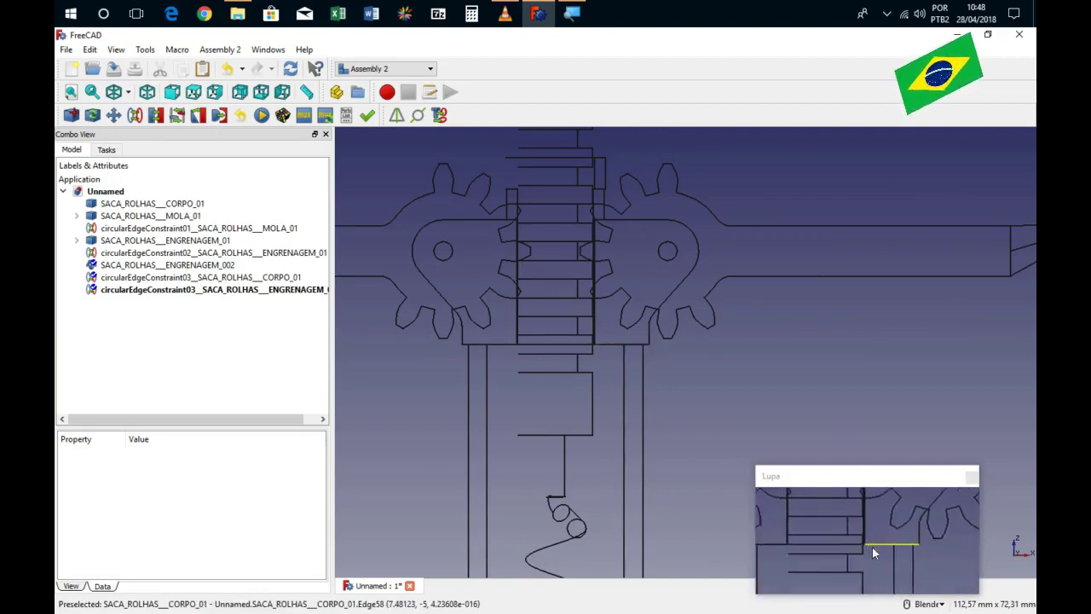
{"action": "scroll", "coordinate": [867, 539], "scroll_direction": "down", "scroll_amount": 4}
{"action": "scroll", "coordinate": [868, 539], "scroll_direction": "up", "scroll_amount": 2}
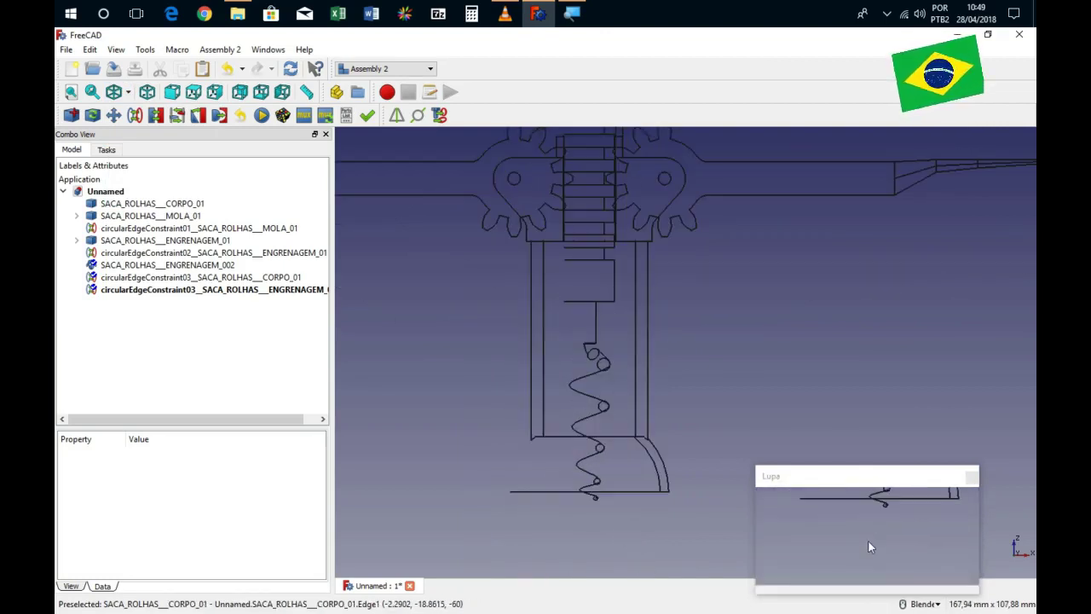
{"action": "scroll", "coordinate": [868, 540], "scroll_direction": "down", "scroll_amount": 2}
{"action": "scroll", "coordinate": [868, 539], "scroll_direction": "down", "scroll_amount": 1}
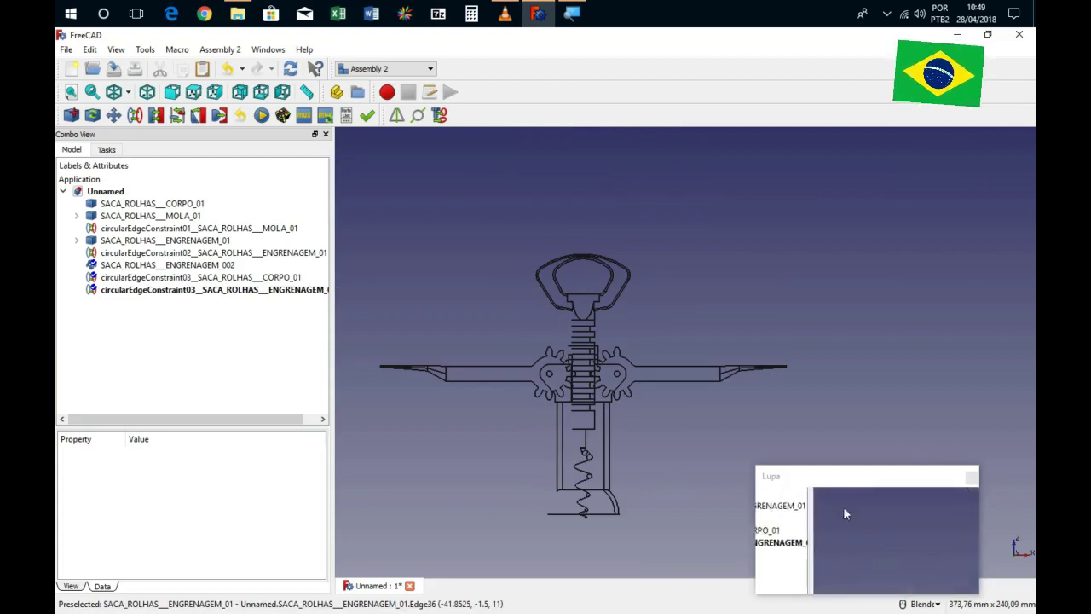
{"action": "left_click", "coordinate": [127, 92]}
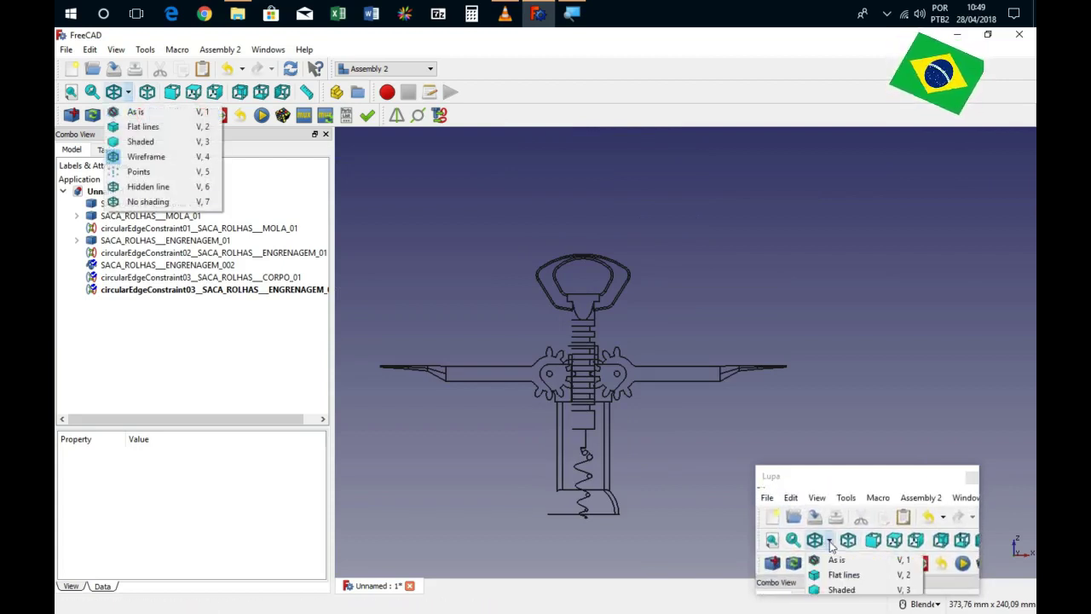
{"action": "left_click", "coordinate": [137, 110]}
{"action": "scroll", "coordinate": [514, 307], "scroll_direction": "down", "scroll_amount": 2}
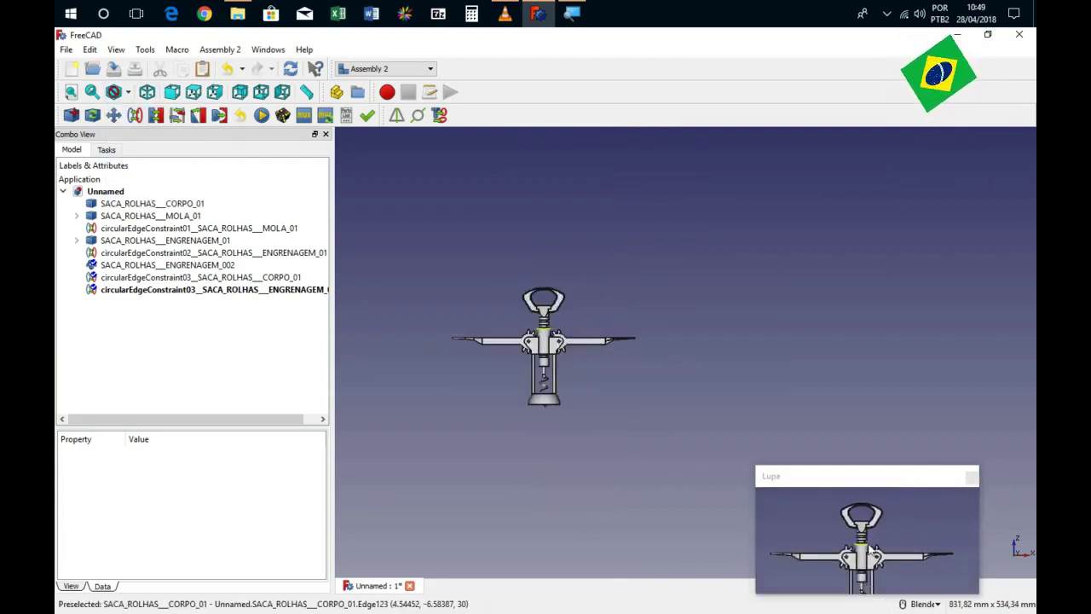
{"action": "middle_click_drag", "start_coordinate": [514, 315], "coordinate": [515, 351]}
{"action": "scroll", "coordinate": [455, 344], "scroll_direction": "up", "scroll_amount": 2}
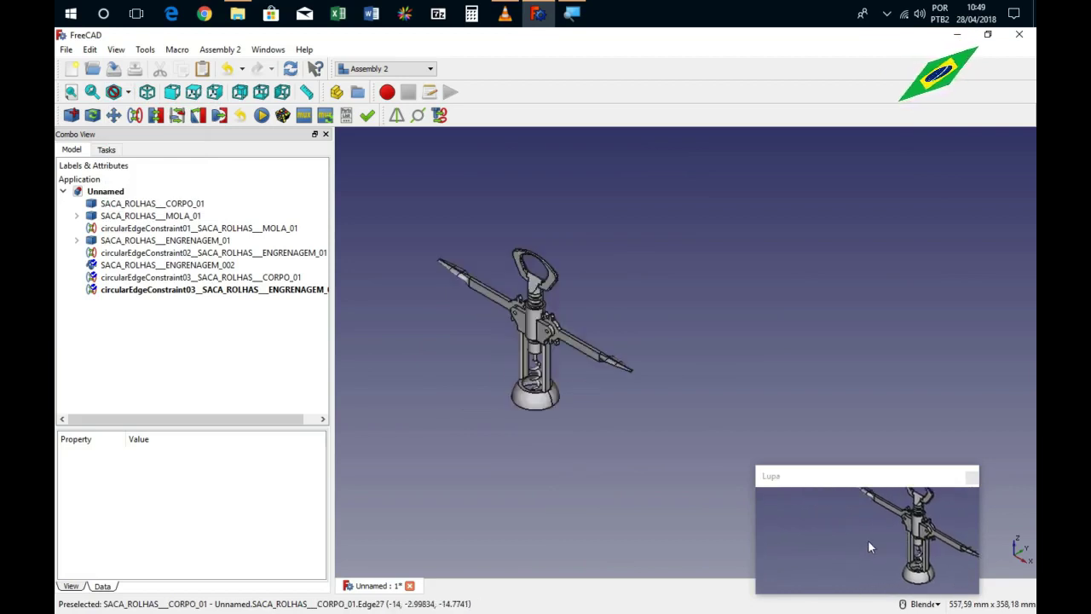
{"action": "scroll", "coordinate": [455, 343], "scroll_direction": "up", "scroll_amount": 2}
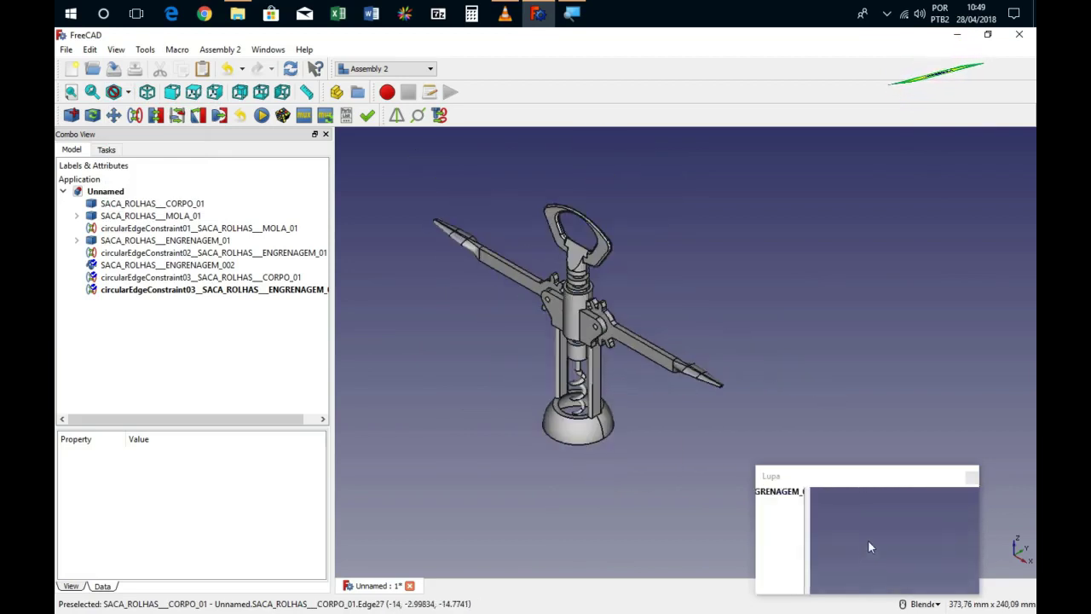
Give the corkscrew body SACA_ROLHAS__CORPO_01 the Obsidian material.
{"action": "left_click", "coordinate": [151, 204]}
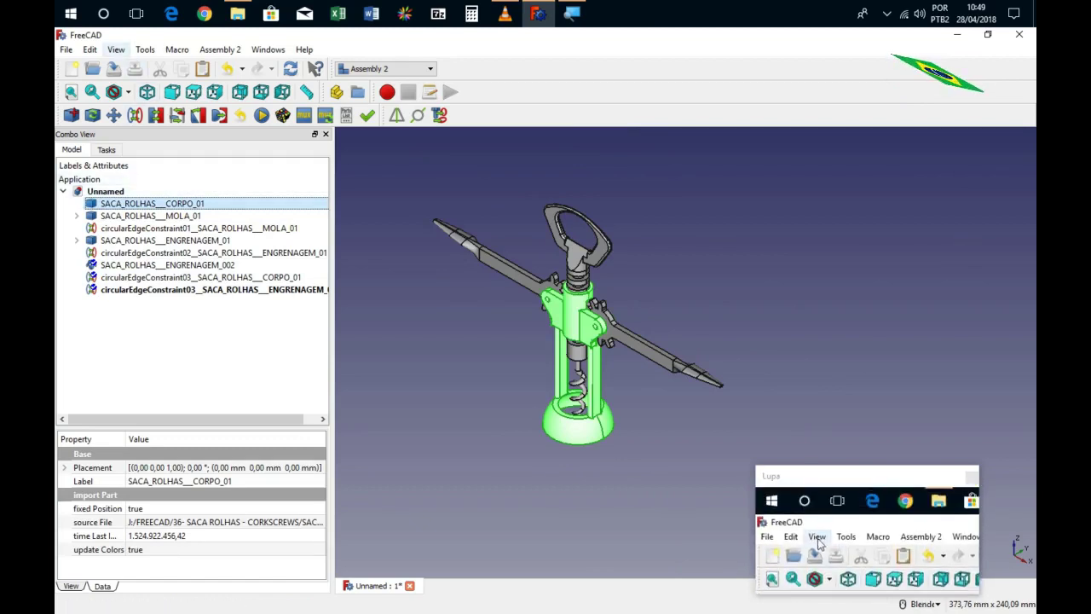
{"action": "left_click", "coordinate": [116, 50]}
{"action": "left_click", "coordinate": [135, 324]}
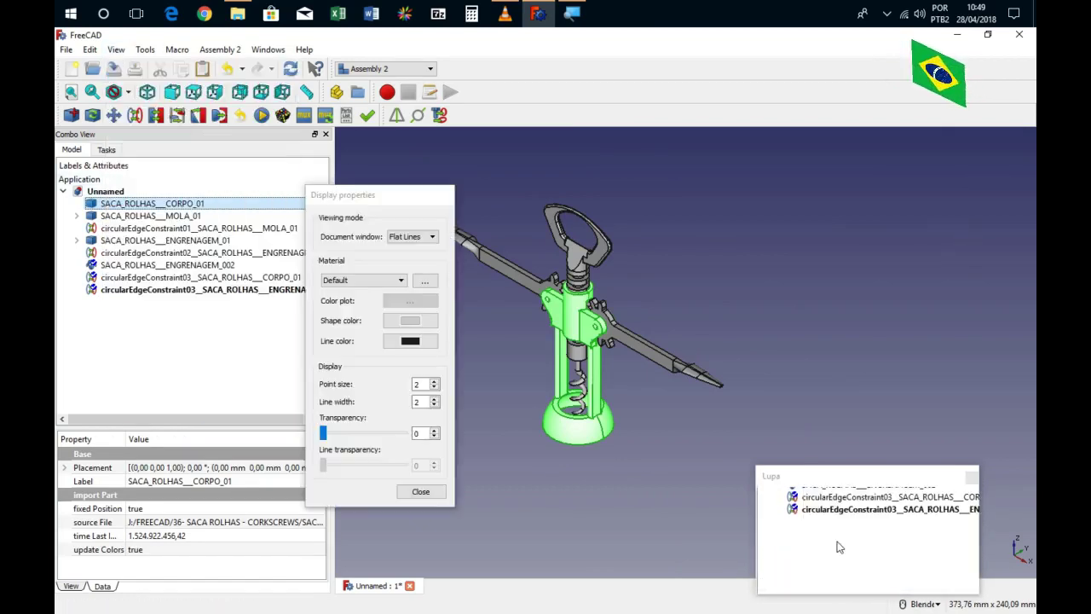
{"action": "left_click", "coordinate": [393, 282]}
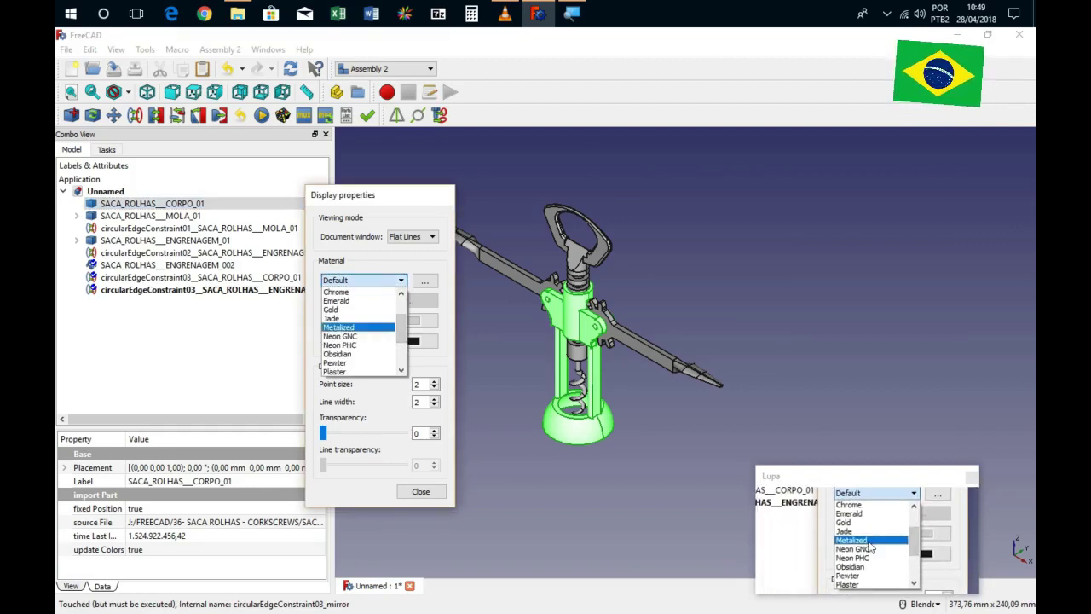
{"action": "left_click", "coordinate": [341, 353]}
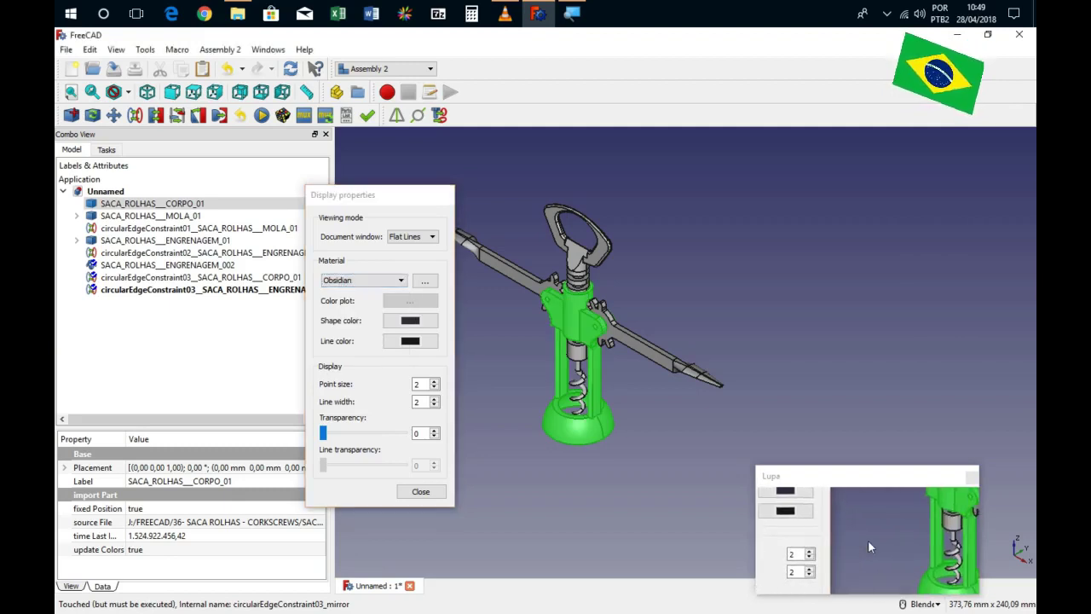
{"action": "left_click", "coordinate": [868, 543]}
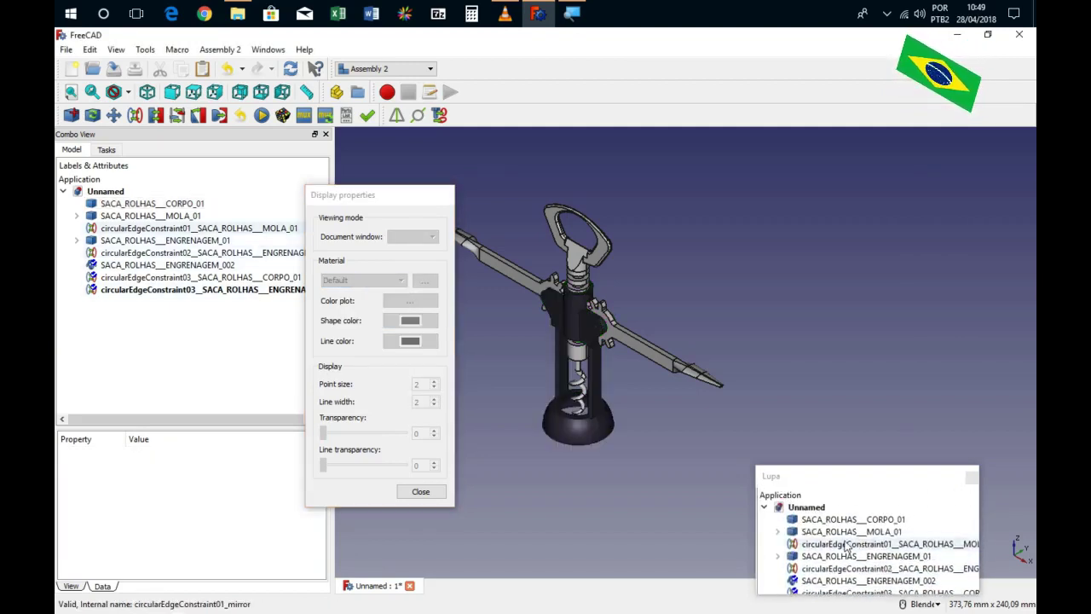
Give the spring-and-screw part SACA_ROLHAS__MOLA_01 the Silver material.
{"action": "left_click", "coordinate": [146, 215]}
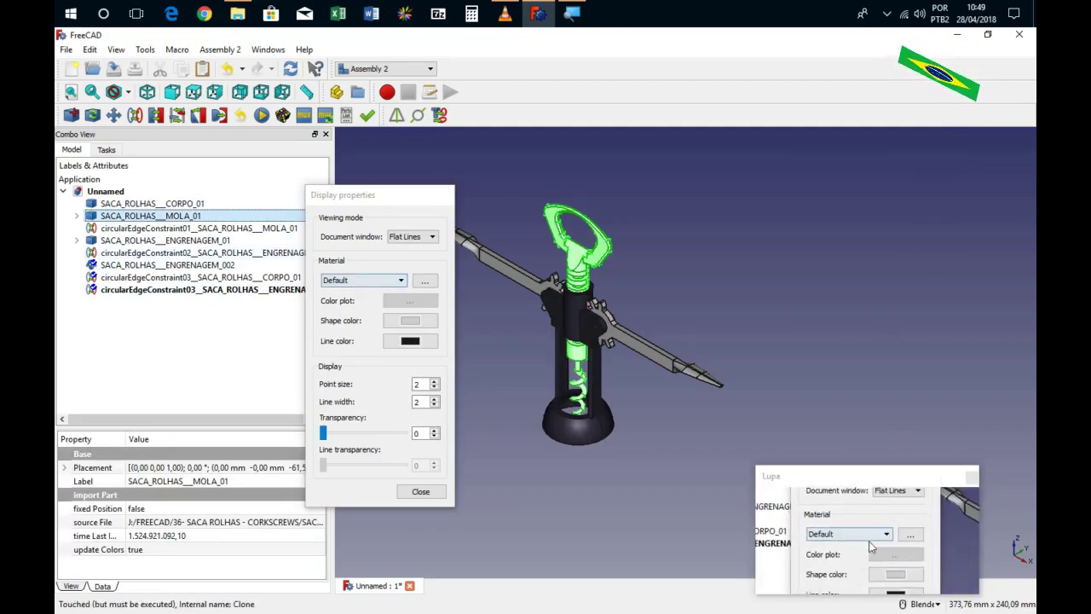
{"action": "left_click", "coordinate": [388, 281]}
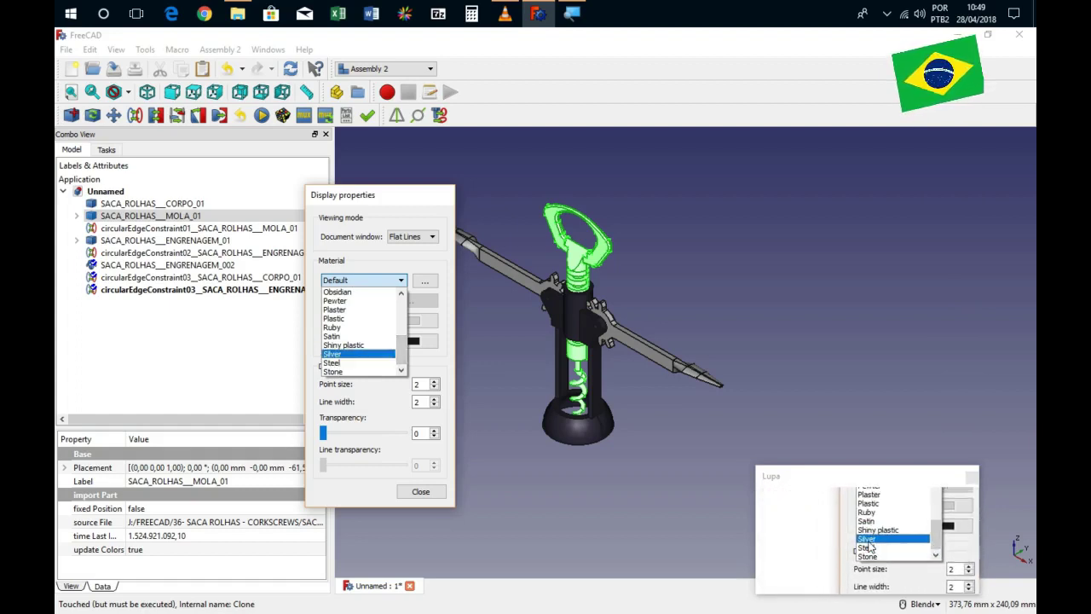
{"action": "left_click", "coordinate": [336, 353]}
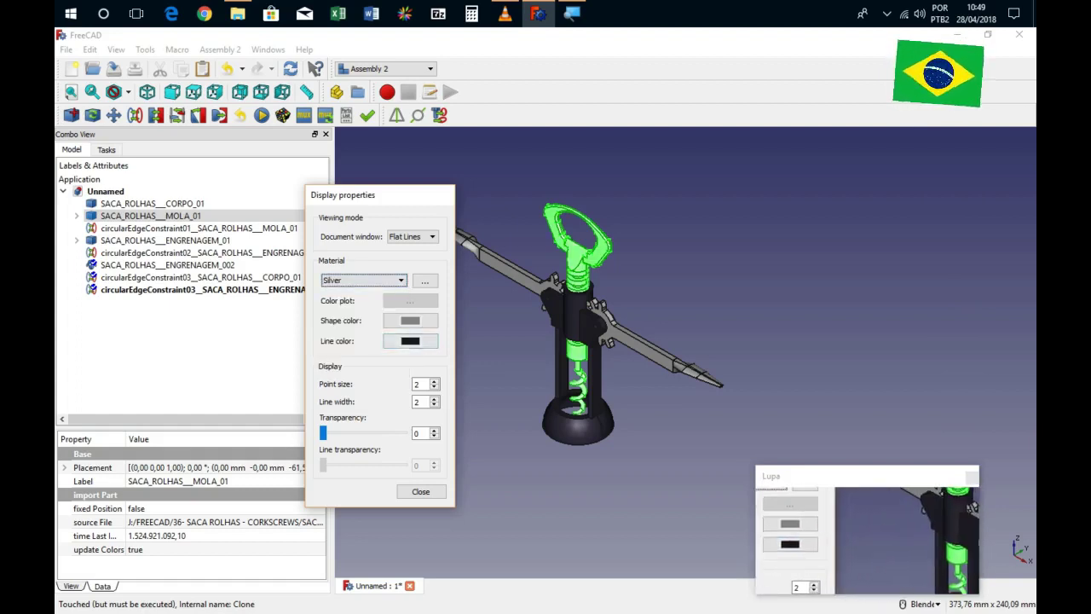
{"action": "left_click", "coordinate": [487, 336]}
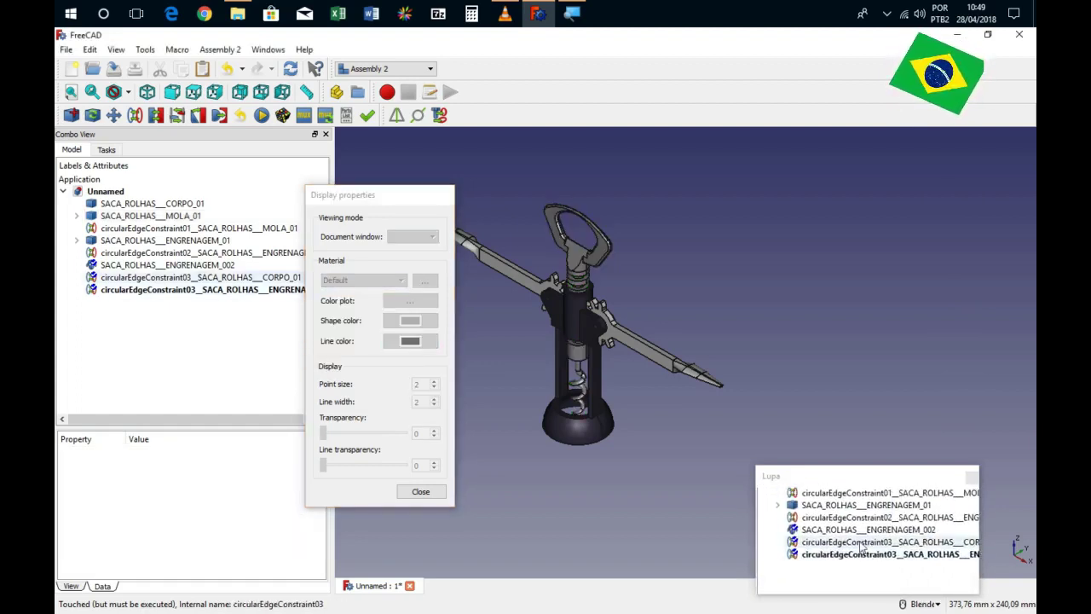
Give the first gear lever SACA_ROLHAS__ENGRENAGEM_01 the Stone material.
{"action": "left_click", "coordinate": [156, 254]}
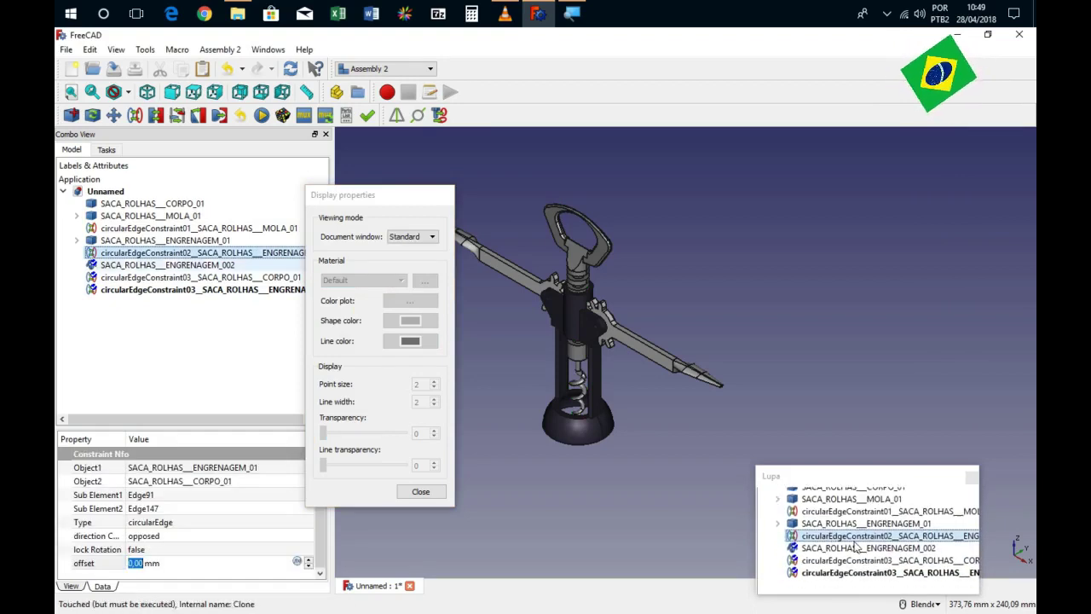
{"action": "left_click", "coordinate": [154, 240]}
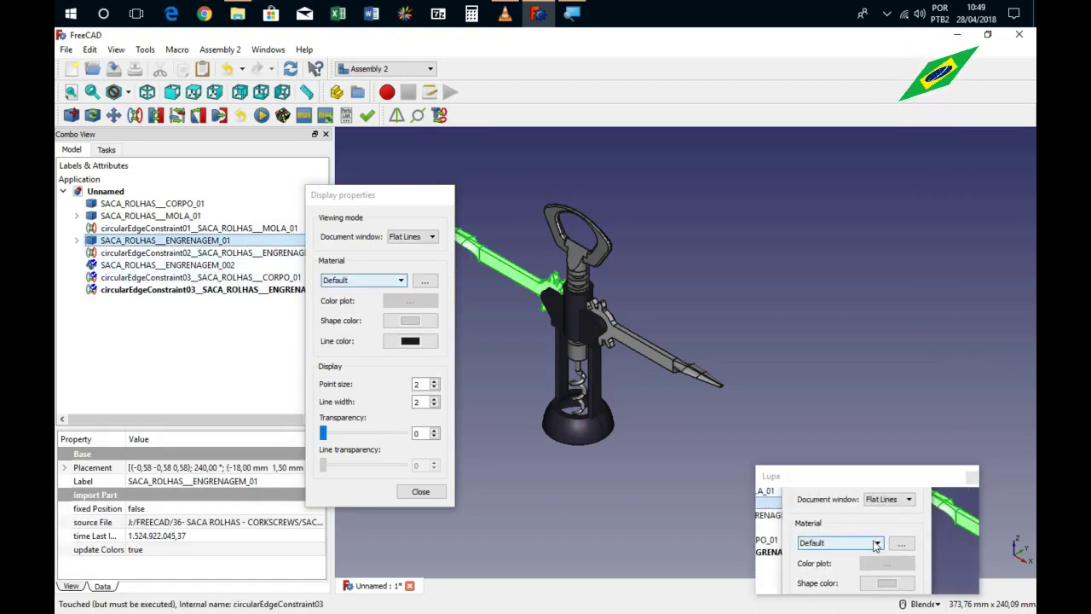
{"action": "left_click", "coordinate": [400, 281]}
{"action": "left_click_drag", "start_coordinate": [399, 324], "coordinate": [400, 338]}
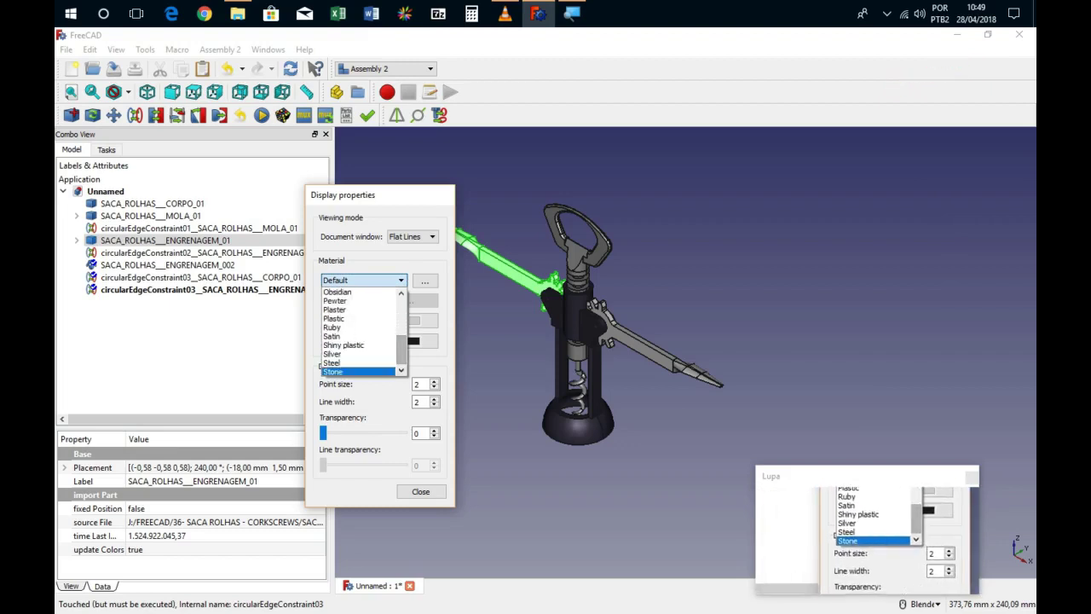
{"action": "left_click", "coordinate": [357, 372]}
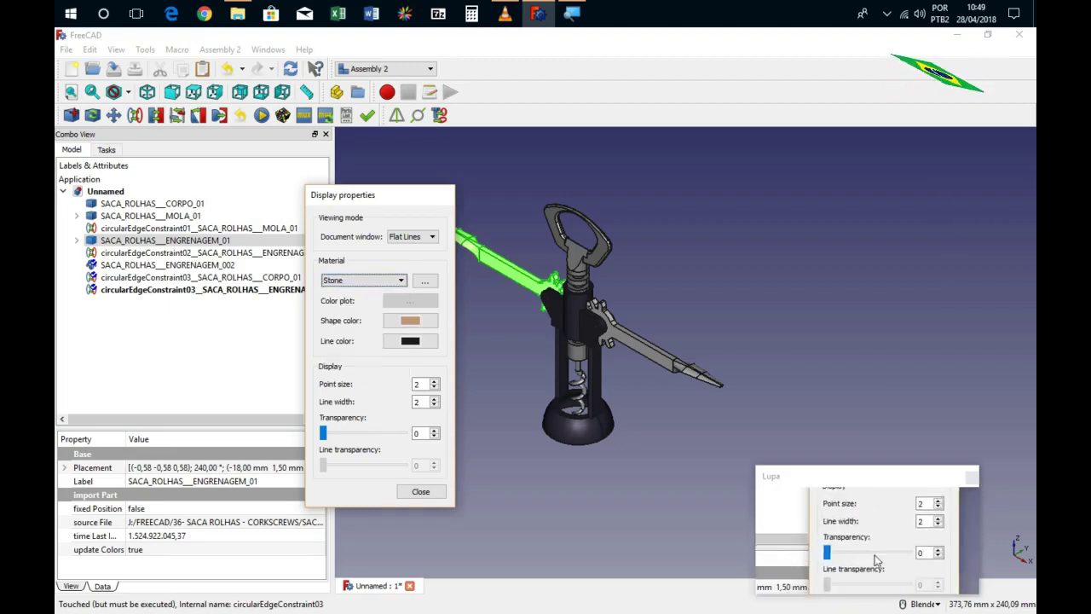
Apply the Stone material to the clone SACA_ROLHAS__ENGRENAGEM_002 as well.
{"action": "left_click", "coordinate": [126, 265]}
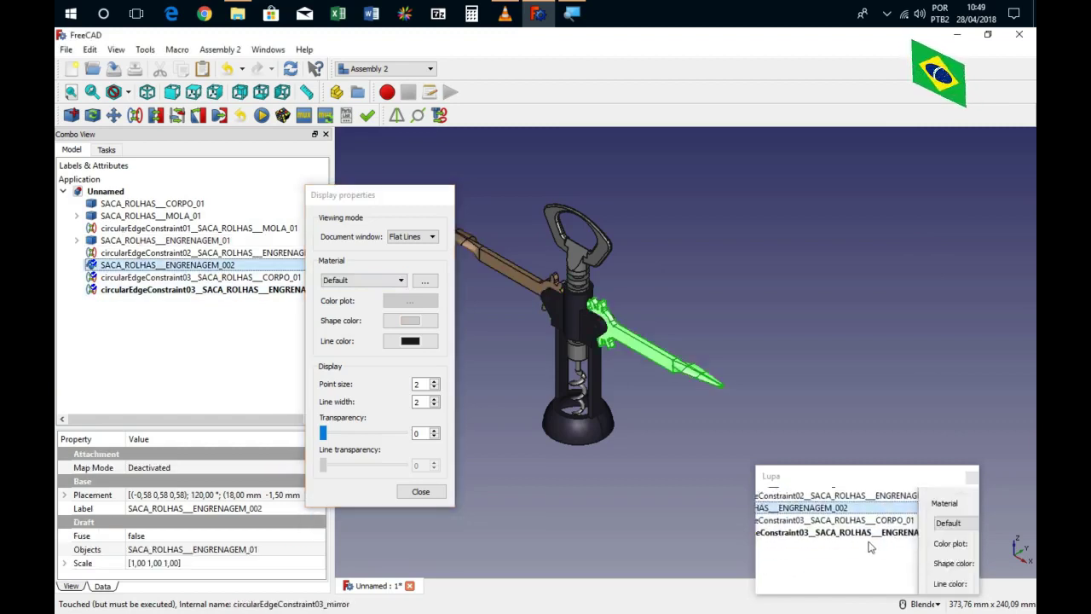
{"action": "left_click", "coordinate": [399, 280]}
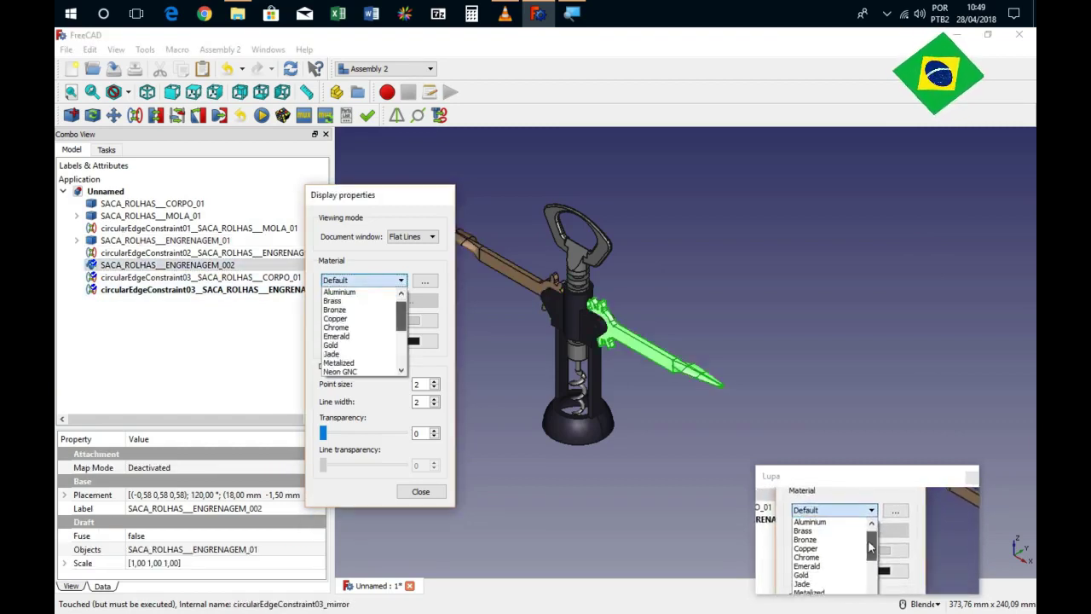
{"action": "scroll", "coordinate": [366, 332], "scroll_direction": "down", "scroll_amount": 4}
{"action": "left_click", "coordinate": [337, 372]}
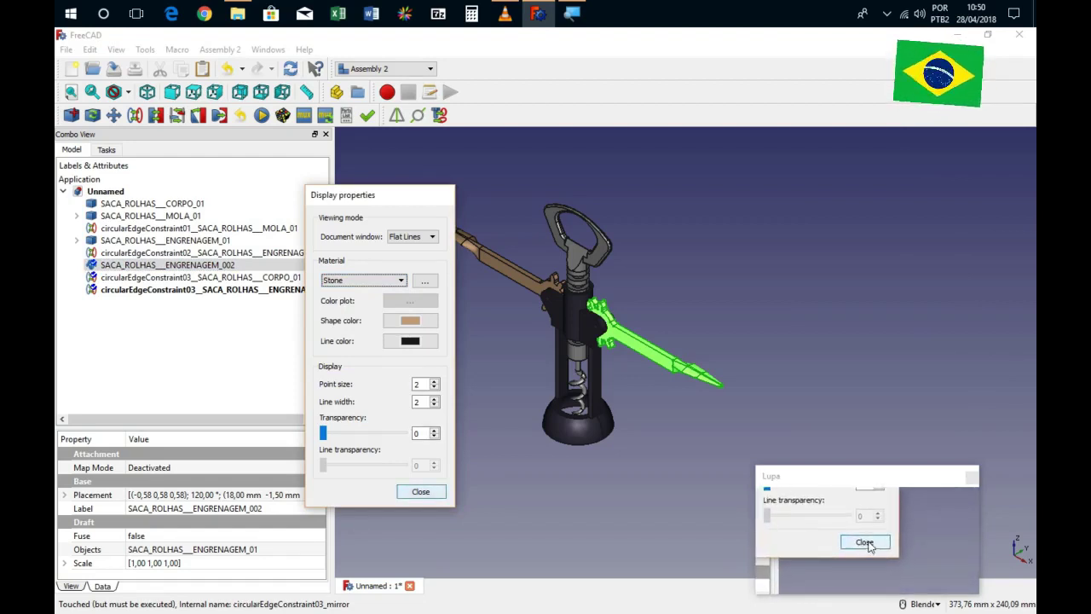
{"action": "left_click", "coordinate": [481, 404]}
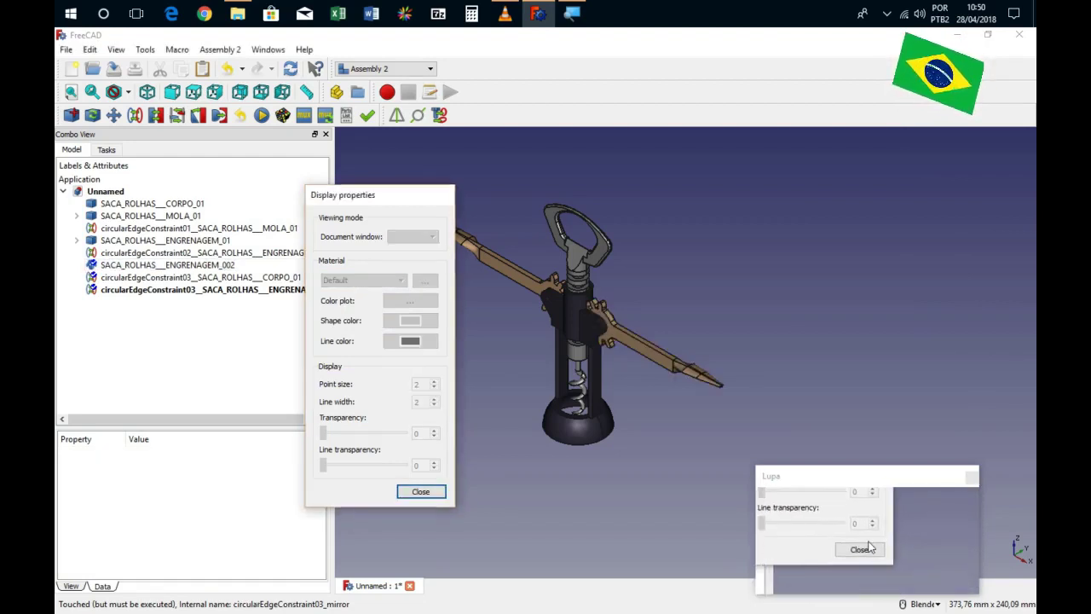
Close the Display properties dialog and orbit and zoom around the finished corkscrew.
{"action": "left_click", "coordinate": [420, 491]}
{"action": "middle_click_drag", "start_coordinate": [477, 358], "coordinate": [537, 331]}
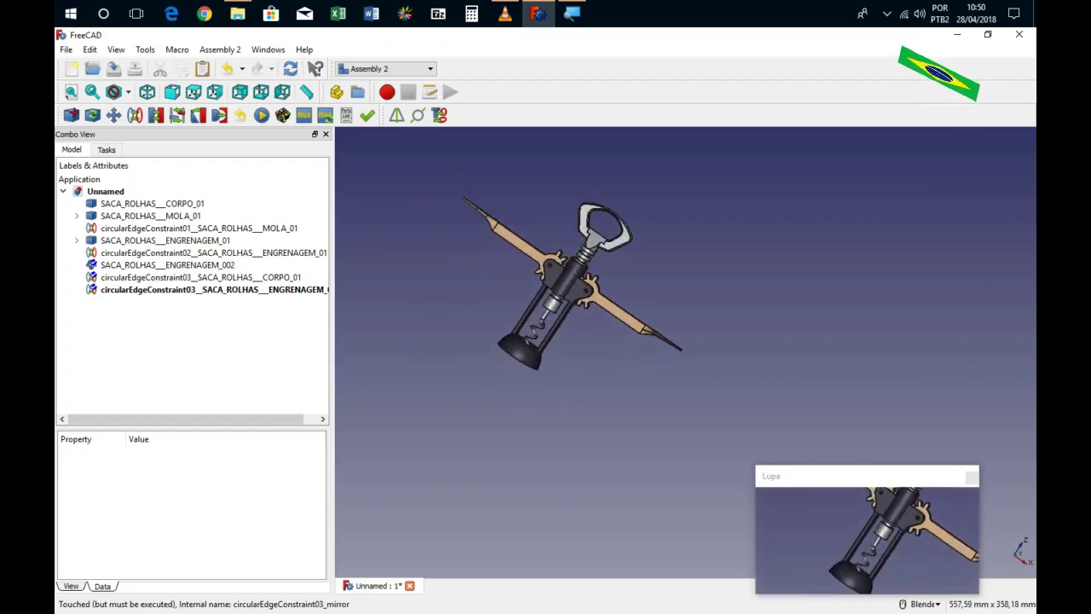
{"action": "scroll", "coordinate": [528, 316], "scroll_direction": "up", "scroll_amount": 5}
{"action": "scroll", "coordinate": [529, 316], "scroll_direction": "down", "scroll_amount": 2}
{"action": "scroll", "coordinate": [528, 315], "scroll_direction": "down", "scroll_amount": 2}
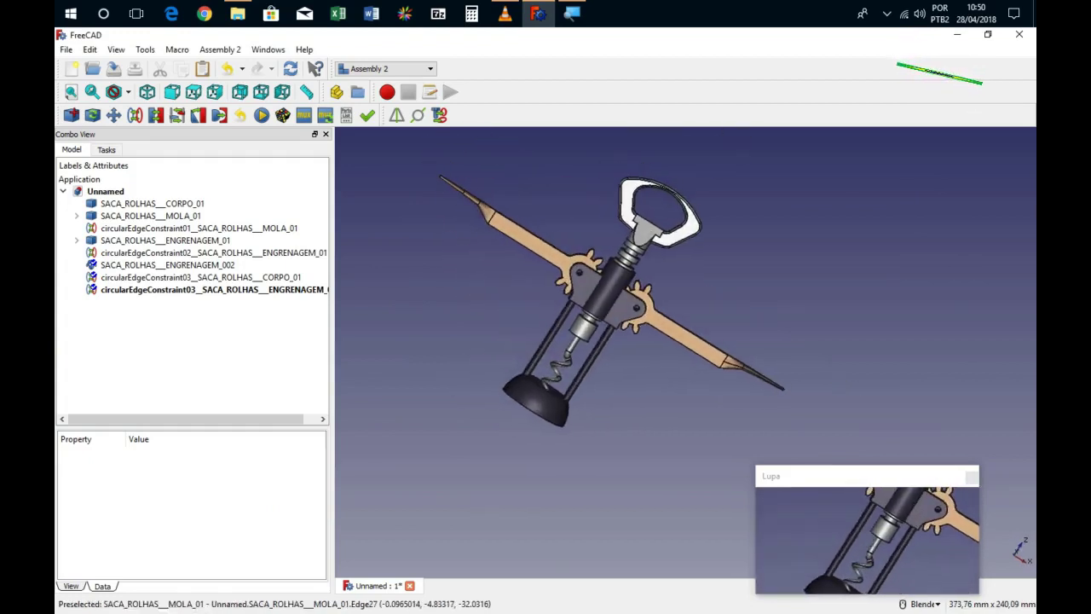
{"action": "mouse_move", "coordinate": [566, 354]}
{"action": "middle_mouse_down"}
{"action": "mouse_move", "coordinate": [682, 350]}
{"action": "mouse_move", "coordinate": [724, 319]}
{"action": "mouse_move", "coordinate": [826, 303]}
{"action": "mouse_move", "coordinate": [724, 264]}
{"action": "middle_mouse_up"}
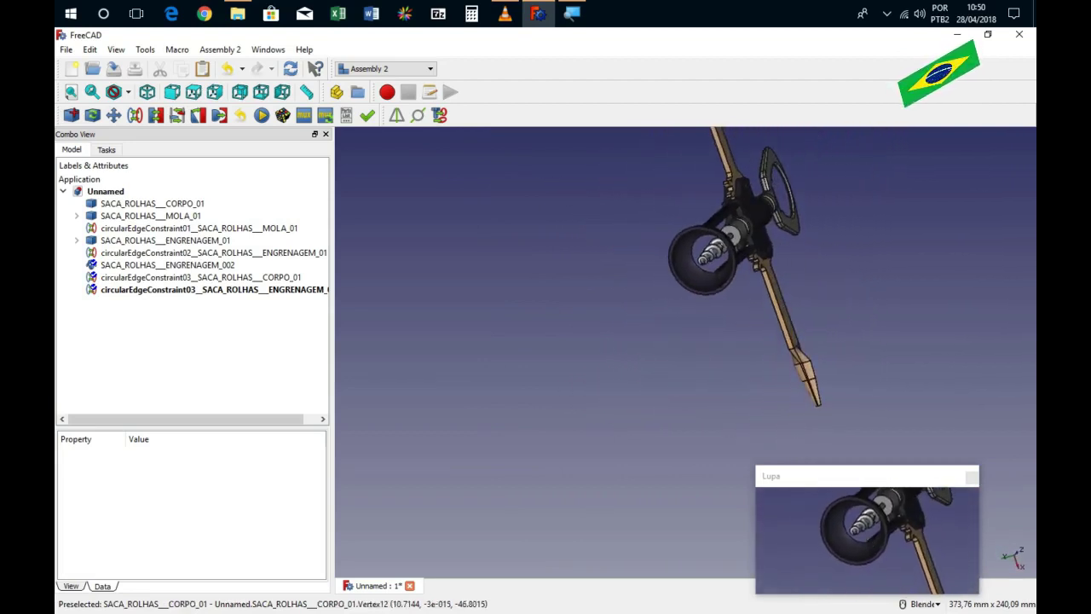
{"action": "scroll", "coordinate": [722, 238], "scroll_direction": "up", "scroll_amount": 6}
{"action": "scroll", "coordinate": [723, 239], "scroll_direction": "up", "scroll_amount": 2}
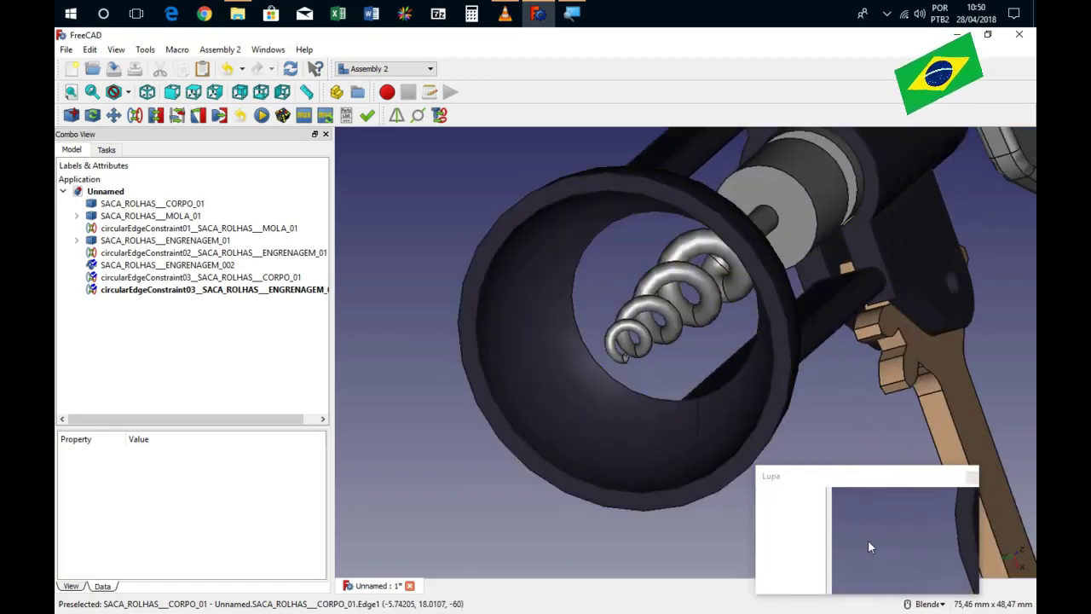
{"action": "scroll", "coordinate": [423, 377], "scroll_direction": "down", "scroll_amount": 5}
Turn the bell toward the viewer and zoom in on the screw inside it.
{"action": "mouse_move", "coordinate": [423, 377]}
{"action": "middle_mouse_down"}
{"action": "mouse_move", "coordinate": [443, 366]}
{"action": "mouse_move", "coordinate": [424, 377]}
{"action": "middle_mouse_up"}
{"action": "scroll", "coordinate": [424, 377], "scroll_direction": "up", "scroll_amount": 5}
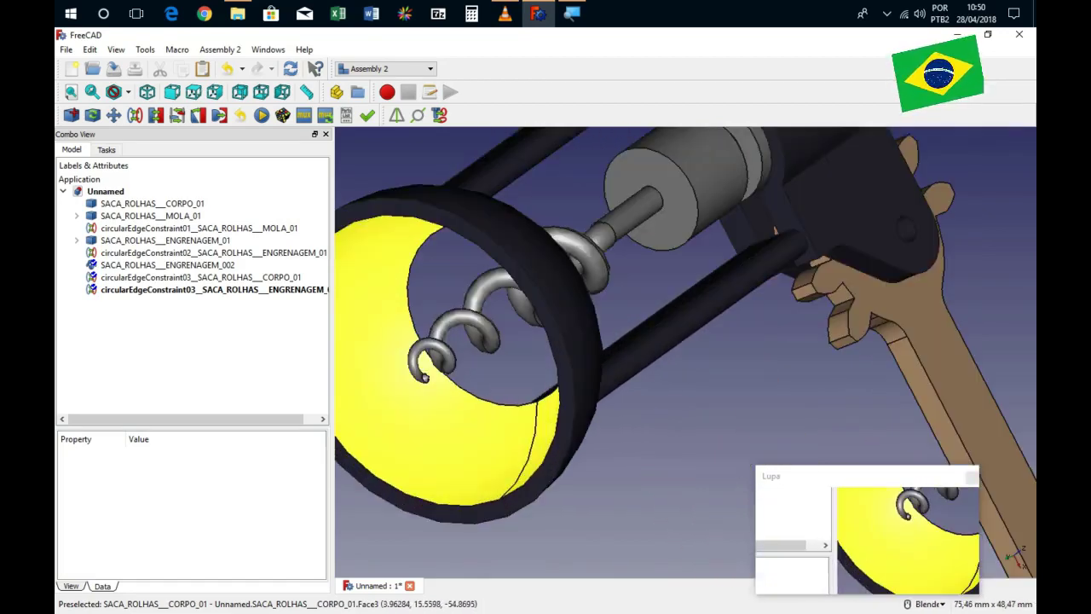
{"action": "scroll", "coordinate": [383, 396], "scroll_direction": "up", "scroll_amount": 3}
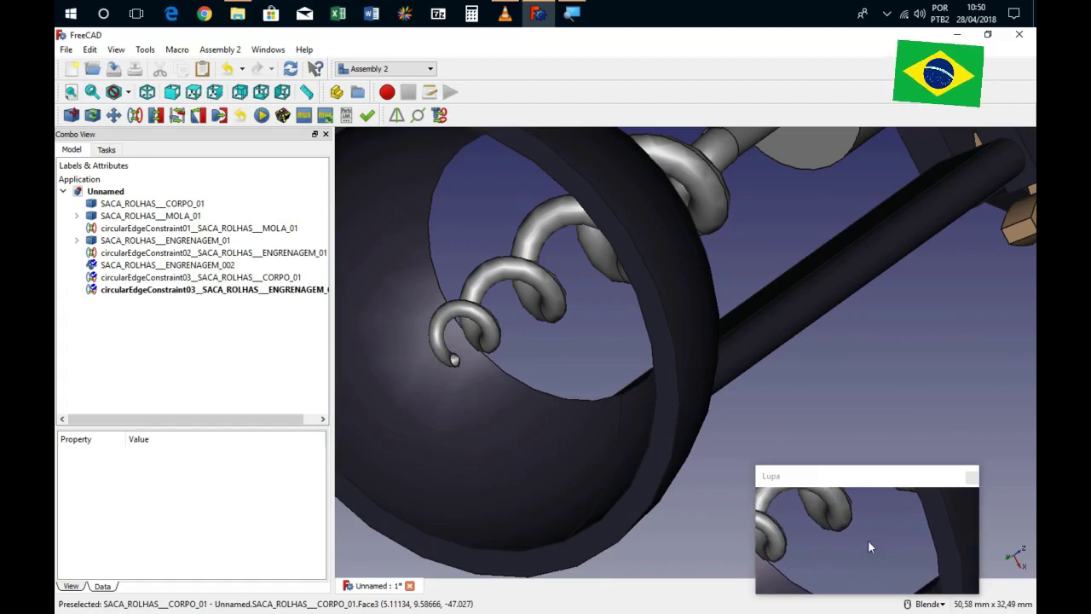
{"action": "scroll", "coordinate": [583, 328], "scroll_direction": "down", "scroll_amount": 3}
{"action": "scroll", "coordinate": [583, 328], "scroll_direction": "down", "scroll_amount": 2}
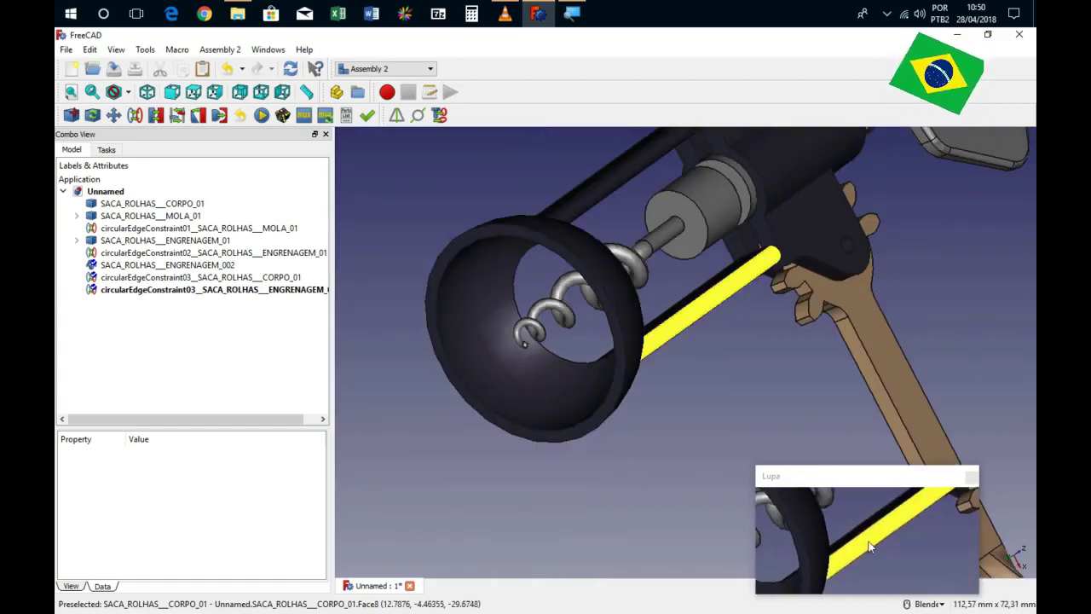
{"action": "key", "text": "super+Escape"}
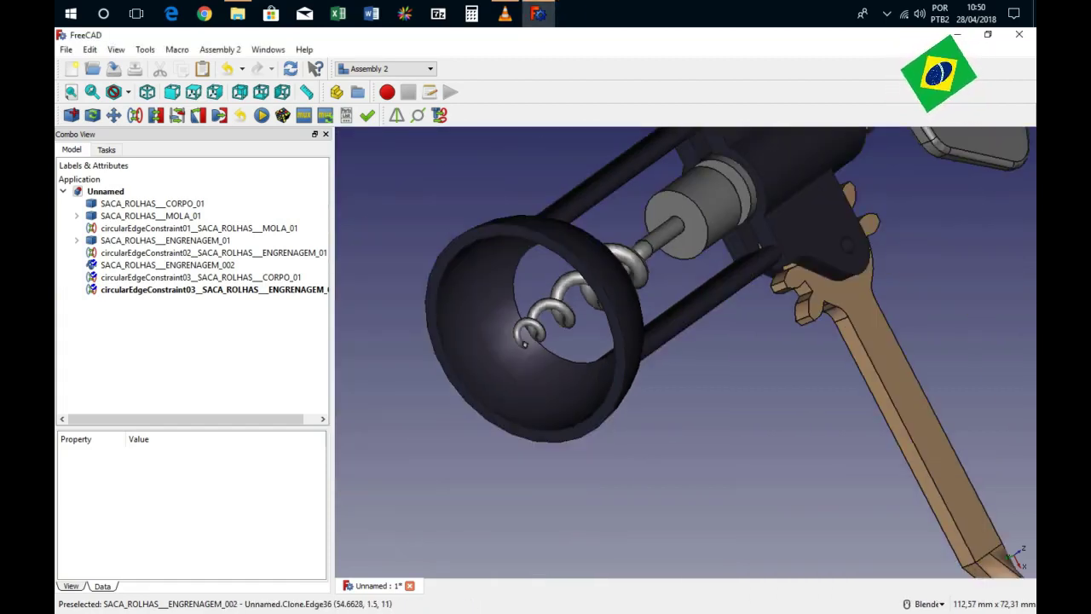
{"action": "scroll", "coordinate": [524, 343], "scroll_direction": "down", "scroll_amount": 3}
Orbit the corkscrew into an upright pose and inspect the spiral from several angles.
{"action": "mouse_move", "coordinate": [524, 343]}
{"action": "middle_mouse_down"}
{"action": "mouse_move", "coordinate": [639, 341]}
{"action": "mouse_move", "coordinate": [665, 298]}
{"action": "middle_mouse_up"}
{"action": "scroll", "coordinate": [648, 324], "scroll_direction": "up", "scroll_amount": 2}
{"action": "scroll", "coordinate": [648, 324], "scroll_direction": "down", "scroll_amount": 4}
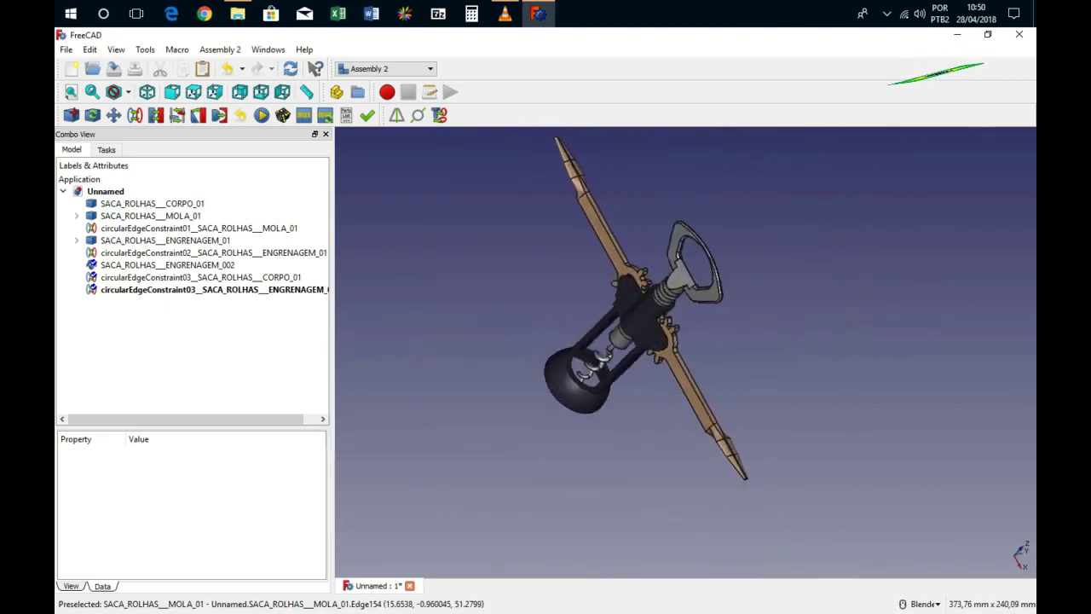
{"action": "middle_click_drag", "start_coordinate": [640, 341], "coordinate": [648, 341]}
{"action": "middle_click_drag", "start_coordinate": [679, 482], "coordinate": [682, 480]}
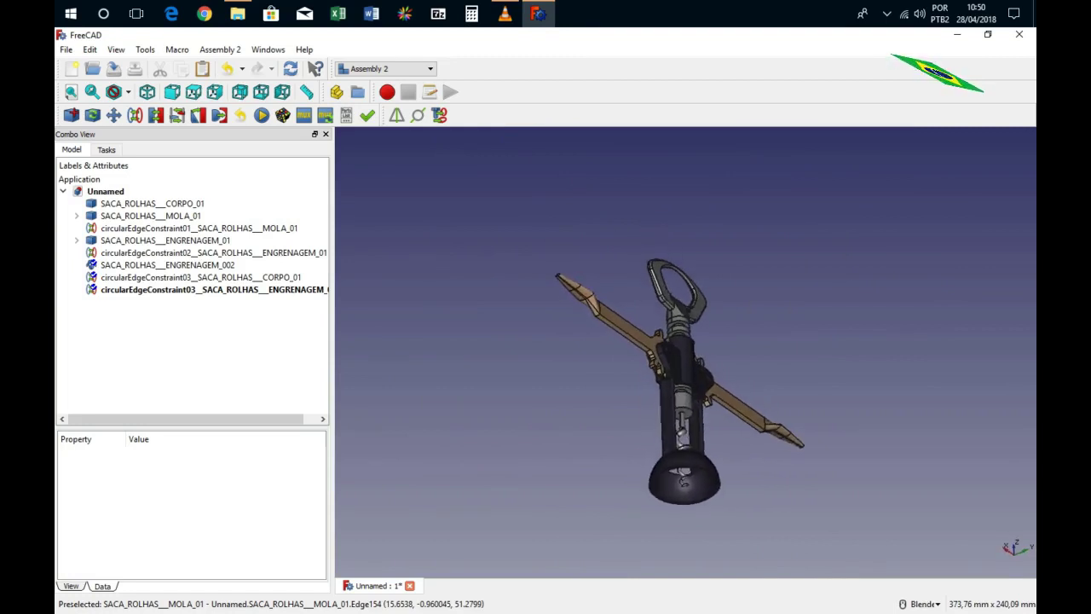
{"action": "scroll", "coordinate": [663, 369], "scroll_direction": "down", "scroll_amount": 2}
{"action": "scroll", "coordinate": [720, 397], "scroll_direction": "up", "scroll_amount": 2}
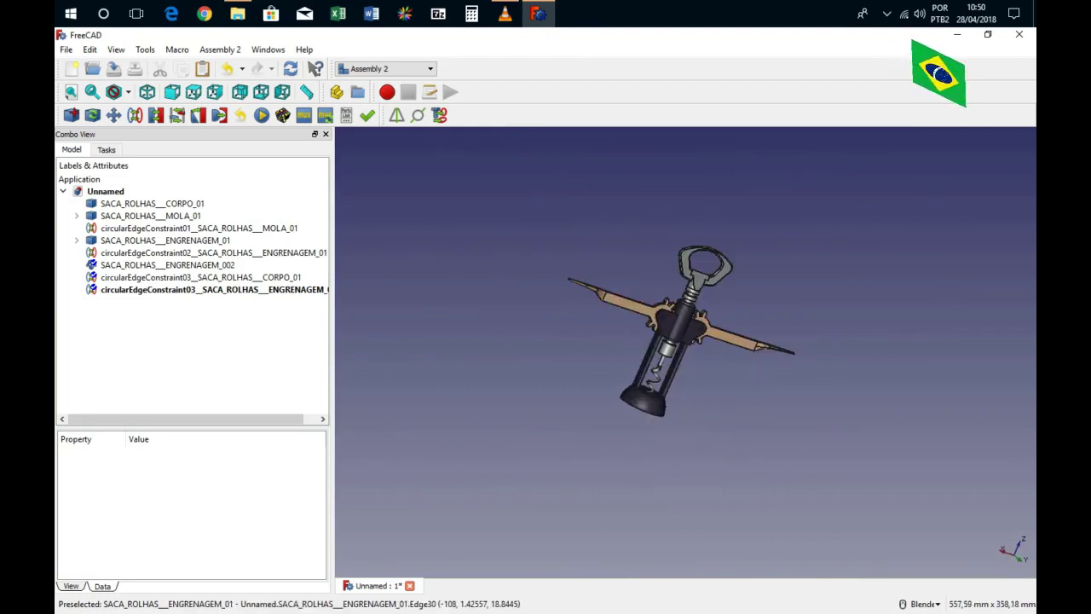
{"action": "key", "text": "1"}
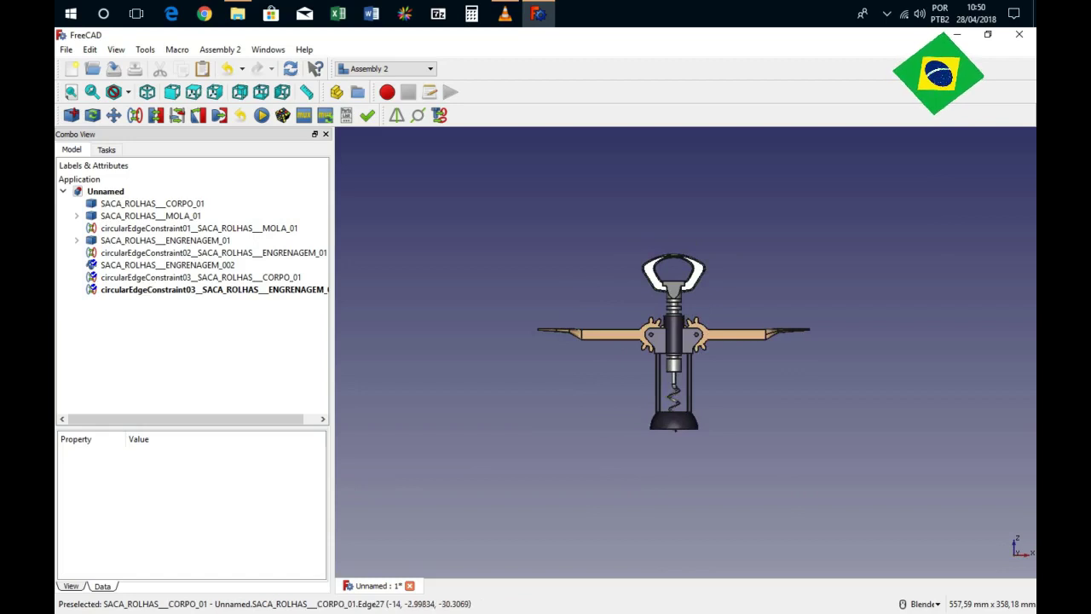
{"action": "scroll", "coordinate": [554, 409], "scroll_direction": "down", "scroll_amount": 2}
{"action": "scroll", "coordinate": [668, 432], "scroll_direction": "up", "scroll_amount": 2}
{"action": "key", "text": "2"}
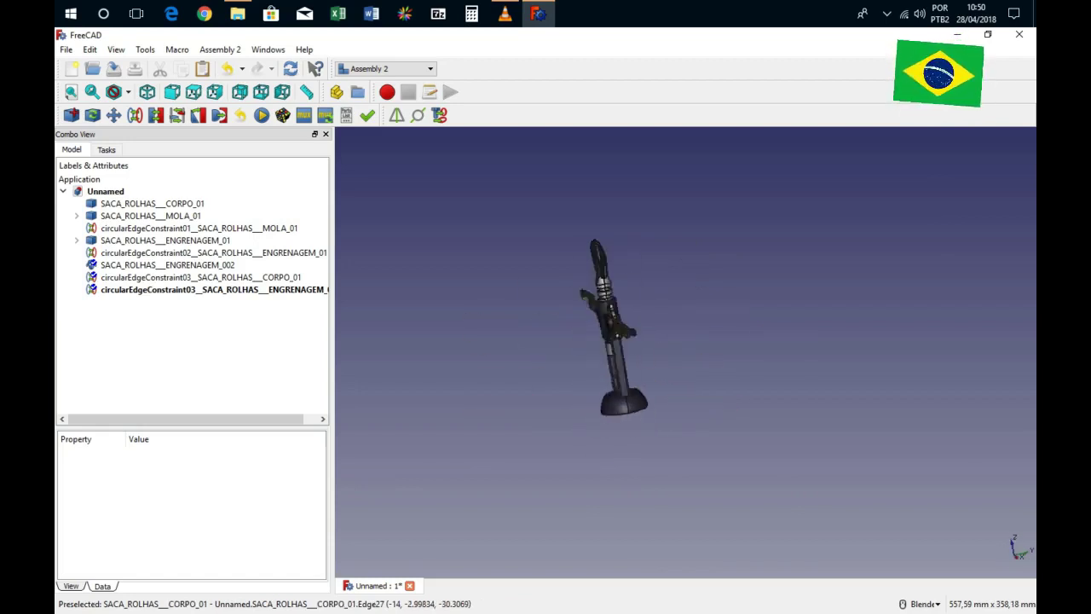
{"action": "key", "text": "1"}
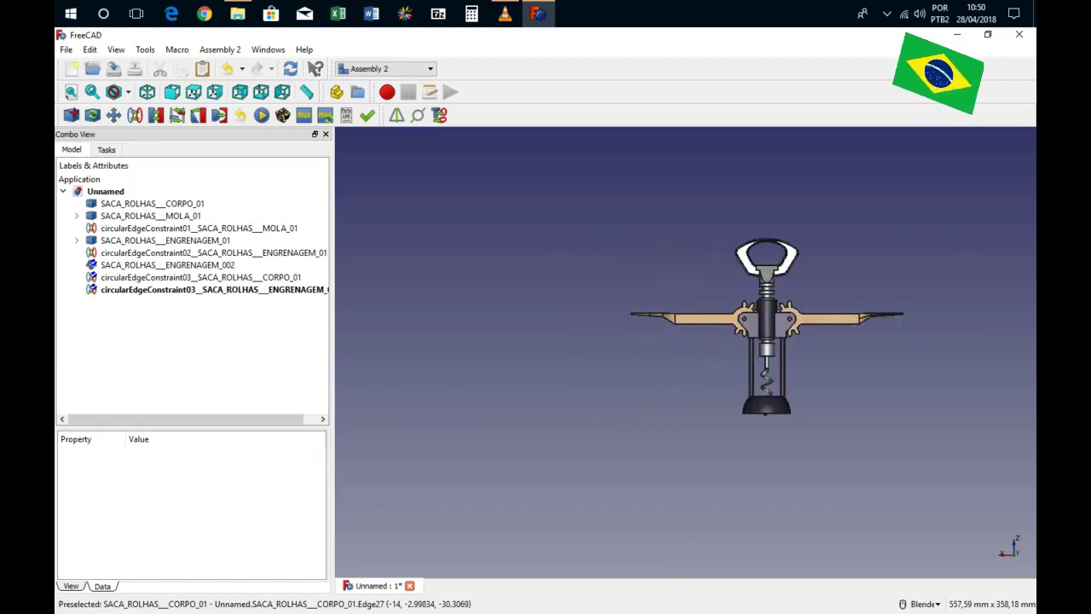
{"action": "scroll", "coordinate": [675, 416], "scroll_direction": "down", "scroll_amount": 2}
{"action": "scroll", "coordinate": [675, 416], "scroll_direction": "up", "scroll_amount": 5}
{"action": "scroll", "coordinate": [675, 290], "scroll_direction": "down", "scroll_amount": 2}
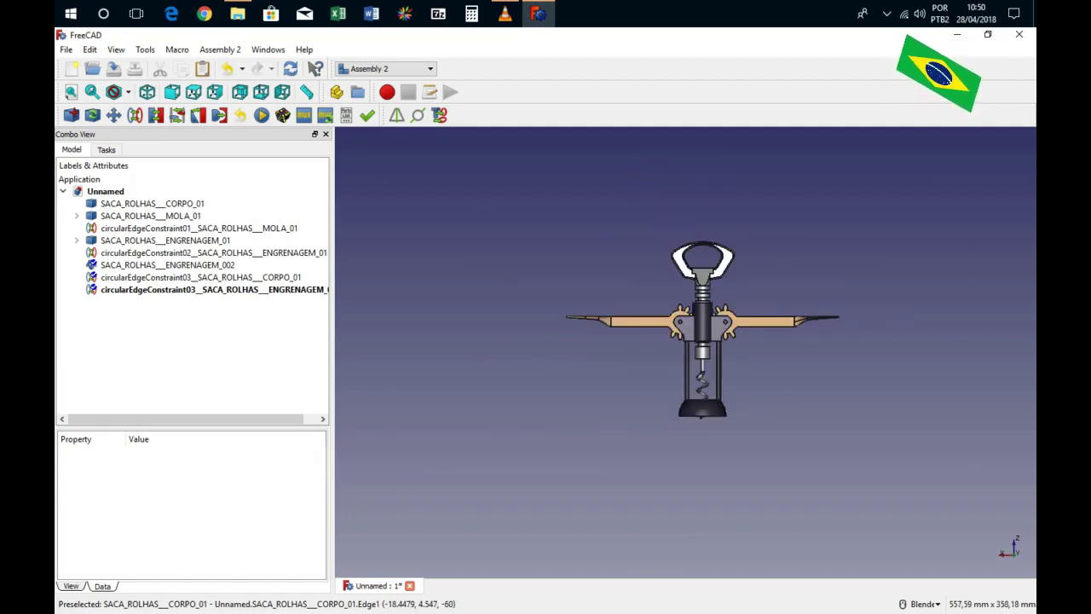
{"action": "key", "text": "0"}
{"action": "scroll", "coordinate": [601, 358], "scroll_direction": "up", "scroll_amount": 1}
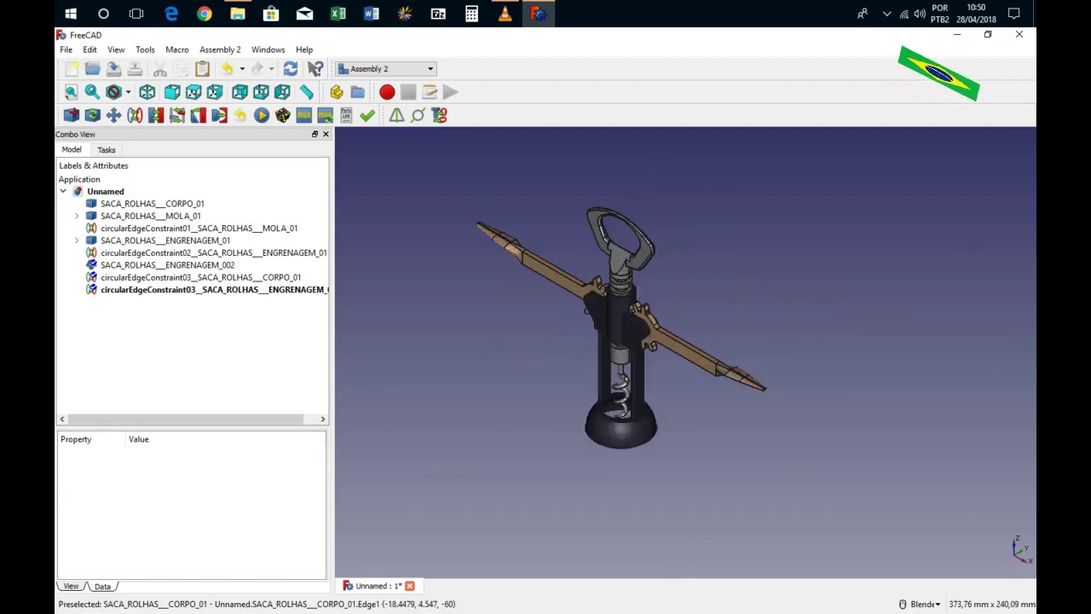
{"action": "scroll", "coordinate": [601, 358], "scroll_direction": "up", "scroll_amount": 2}
{"action": "scroll", "coordinate": [601, 358], "scroll_direction": "up", "scroll_amount": 1}
{"action": "scroll", "coordinate": [600, 358], "scroll_direction": "up", "scroll_amount": 1}
{"action": "scroll", "coordinate": [490, 341], "scroll_direction": "down", "scroll_amount": 2}
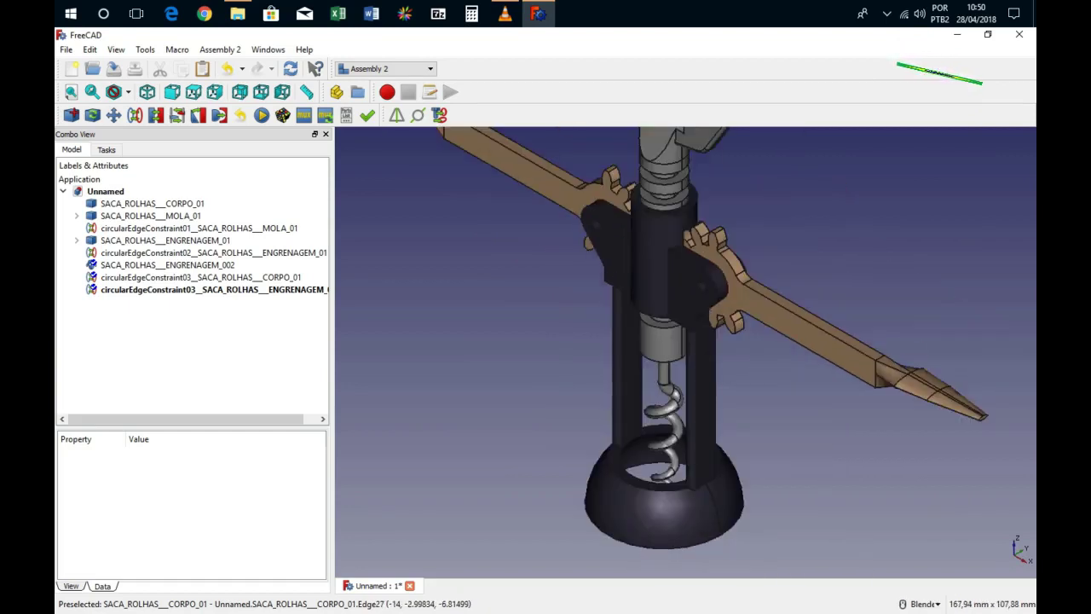
{"action": "scroll", "coordinate": [622, 444], "scroll_direction": "up", "scroll_amount": 4}
{"action": "scroll", "coordinate": [623, 443], "scroll_direction": "up", "scroll_amount": 2}
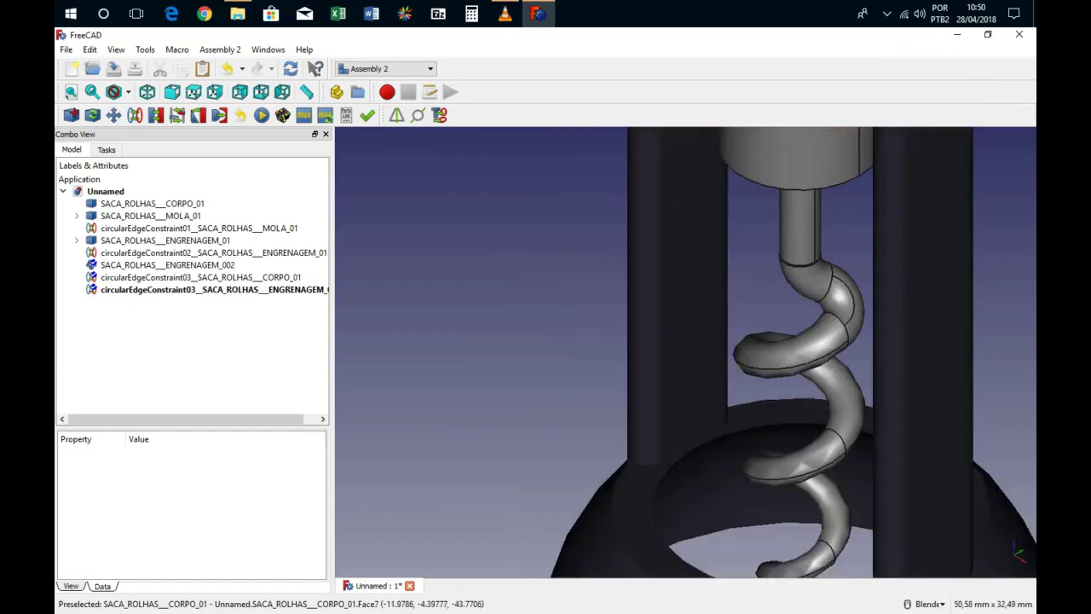
{"action": "scroll", "coordinate": [440, 282], "scroll_direction": "down", "scroll_amount": 2}
{"action": "scroll", "coordinate": [426, 426], "scroll_direction": "up", "scroll_amount": 2}
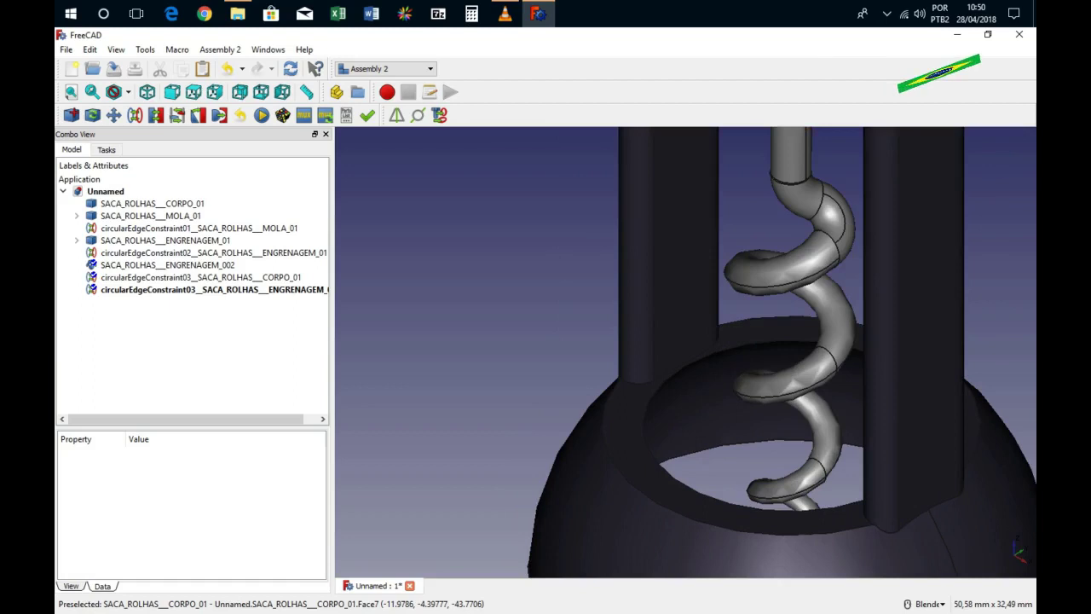
{"action": "scroll", "coordinate": [434, 400], "scroll_direction": "down", "scroll_amount": 1}
{"action": "scroll", "coordinate": [435, 401], "scroll_direction": "down", "scroll_amount": 1}
{"action": "scroll", "coordinate": [434, 401], "scroll_direction": "down", "scroll_amount": 1}
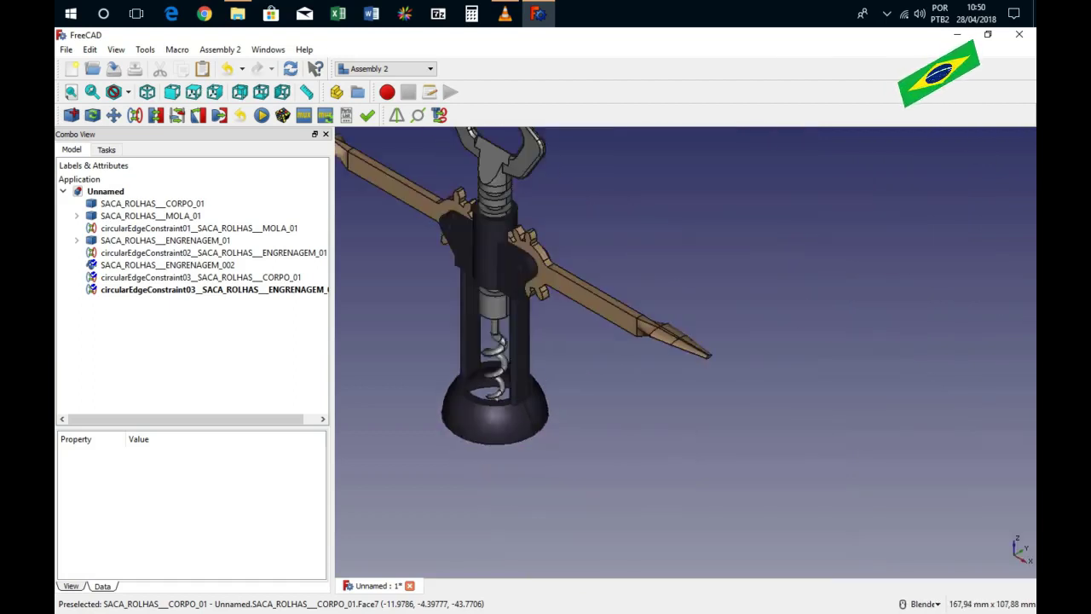
{"action": "scroll", "coordinate": [435, 400], "scroll_direction": "down", "scroll_amount": 2}
{"action": "scroll", "coordinate": [477, 358], "scroll_direction": "up", "scroll_amount": 2}
{"action": "scroll", "coordinate": [477, 358], "scroll_direction": "down", "scroll_amount": 2}
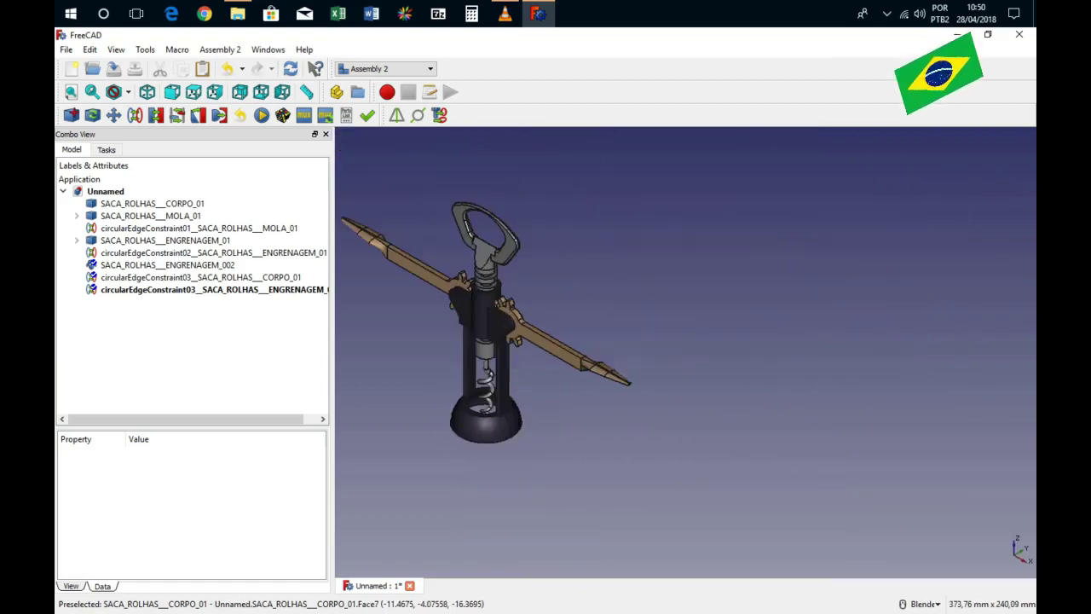
{"action": "scroll", "coordinate": [571, 354], "scroll_direction": "down", "scroll_amount": 2}
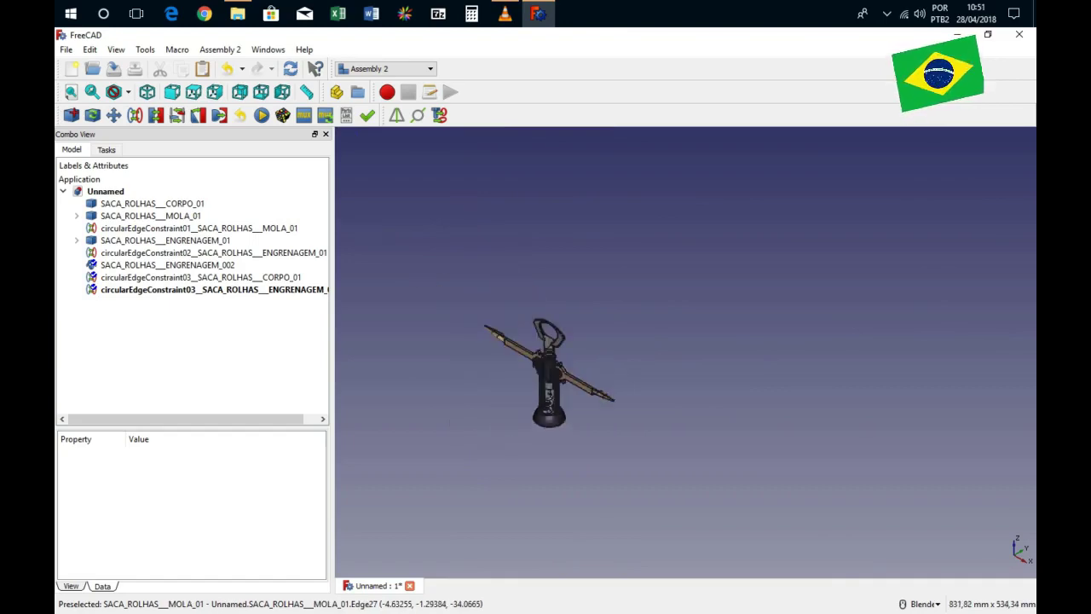
{"action": "scroll", "coordinate": [427, 334], "scroll_direction": "up", "scroll_amount": 2}
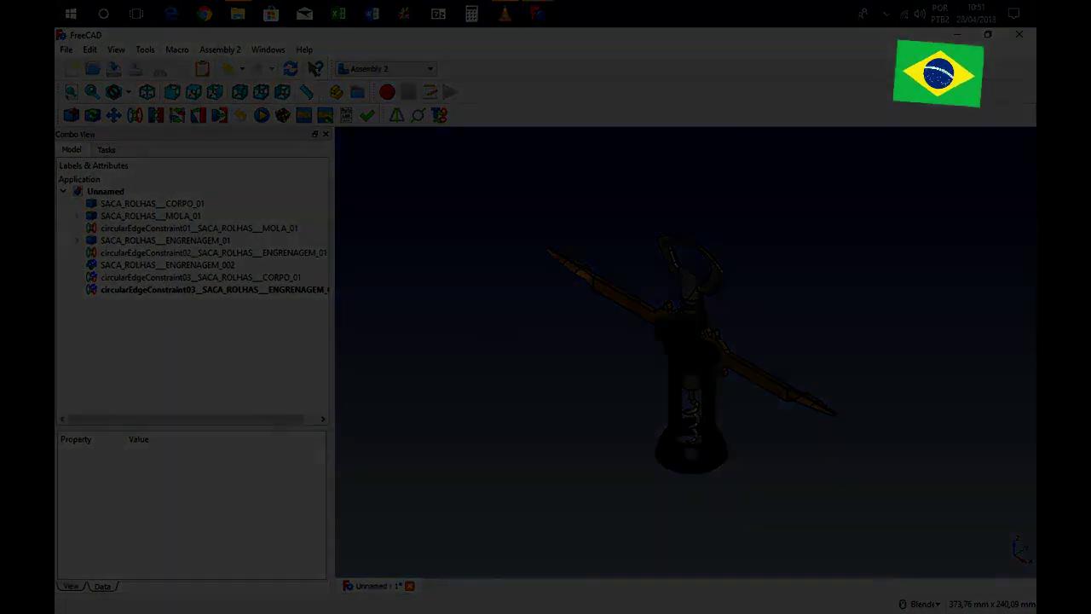